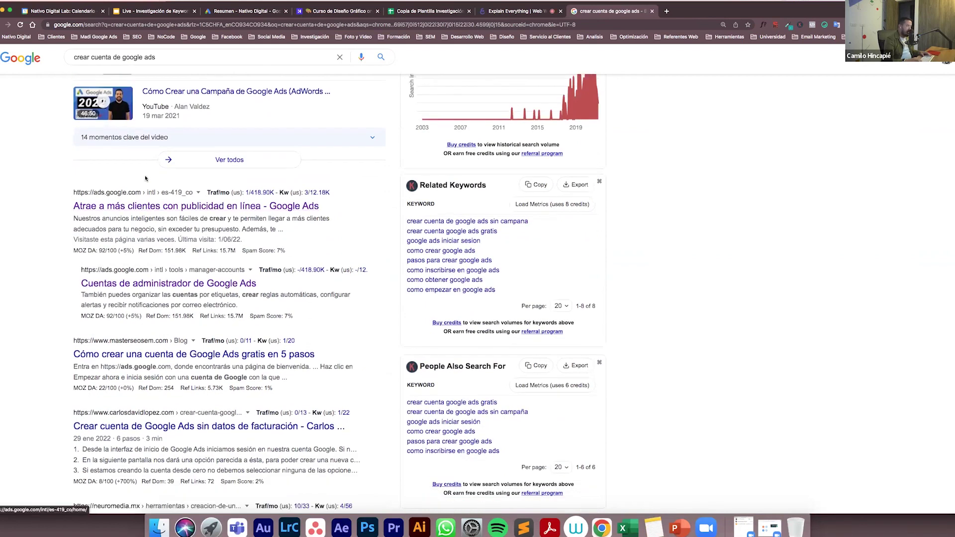
Open the Google Ads site from the search results and start creating a new Google Ads account
{"action": "left_click", "coordinate": [141, 206]}
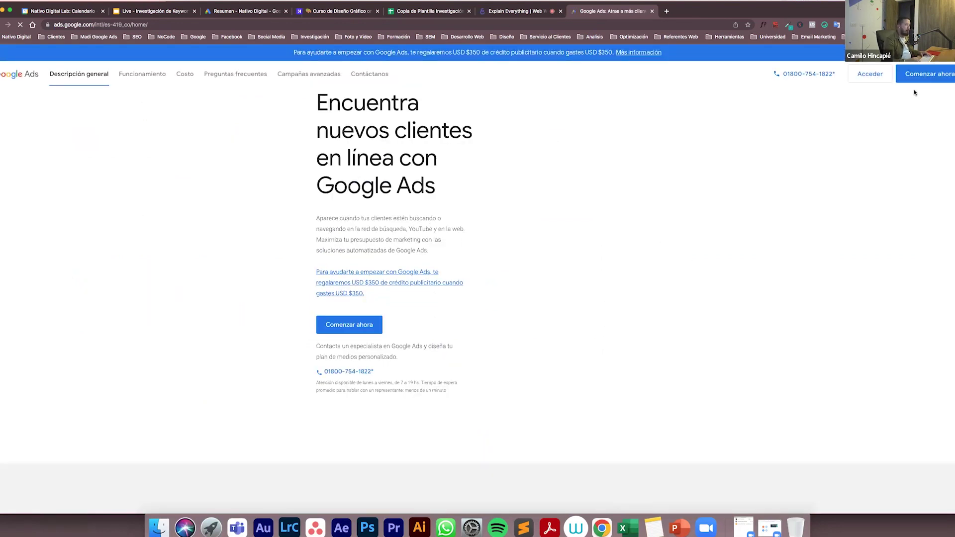
{"action": "scroll", "coordinate": [920, 80], "scroll_direction": "up", "scroll_amount": 5}
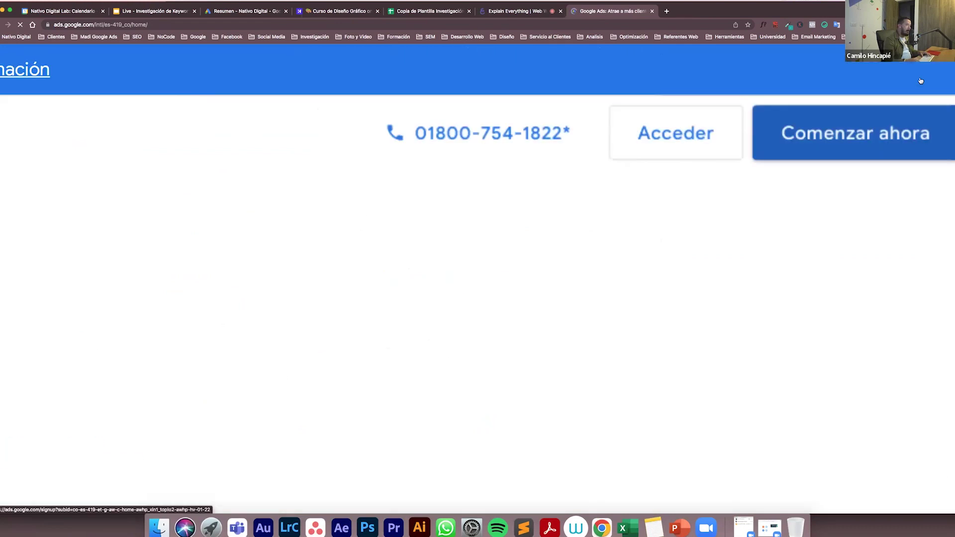
{"action": "left_click", "coordinate": [838, 140]}
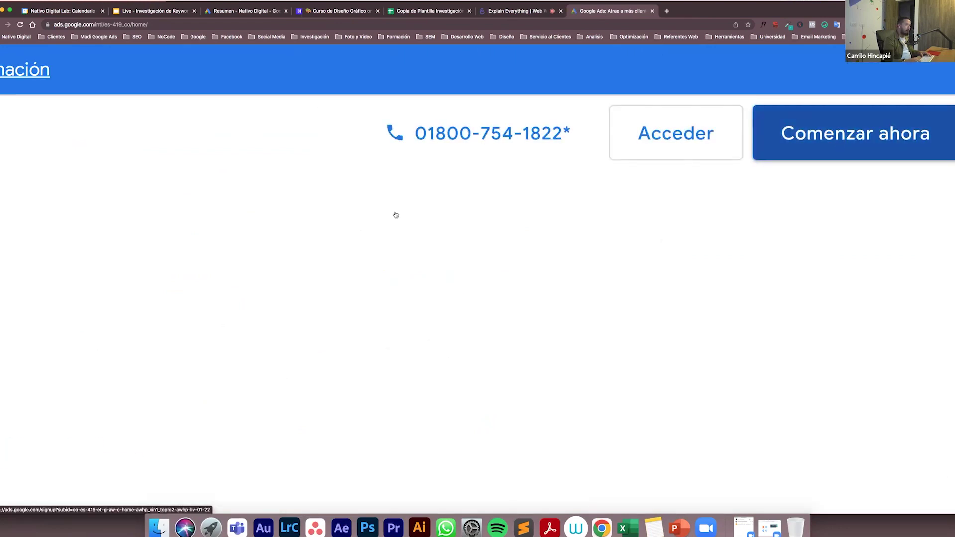
{"action": "scroll", "coordinate": [394, 214], "scroll_direction": "down", "scroll_amount": 5}
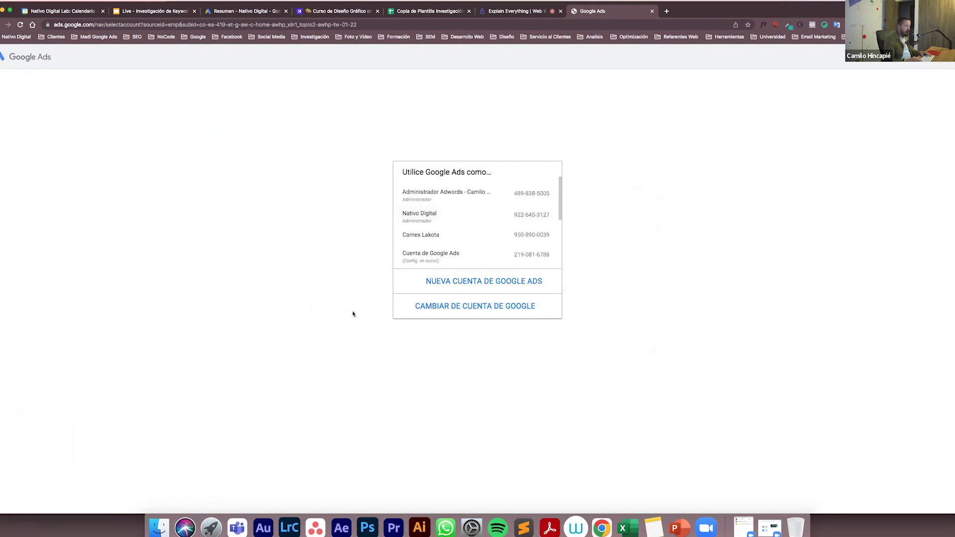
{"action": "left_click", "coordinate": [493, 281]}
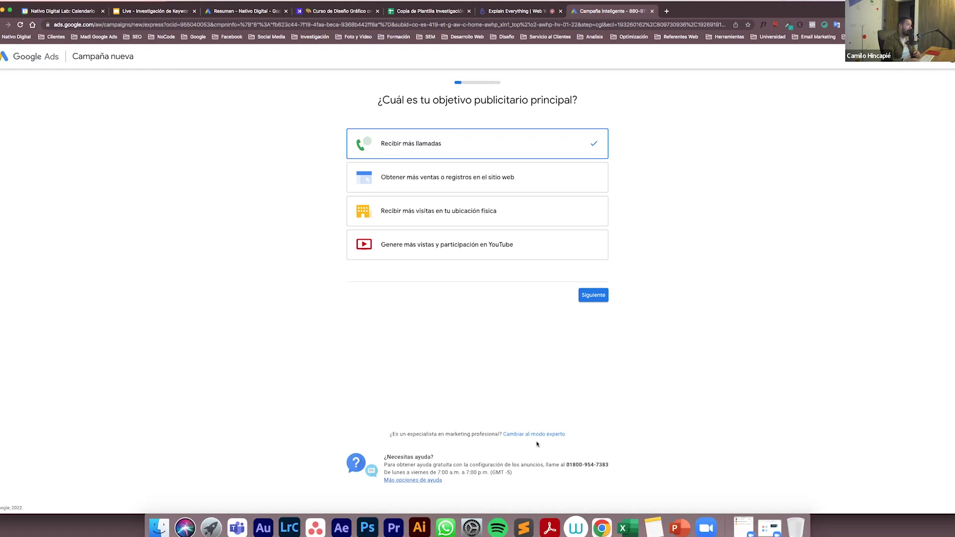
Switch the new campaign setup to expert mode instead of choosing a main advertising goal
{"action": "scroll", "coordinate": [536, 439], "scroll_direction": "down", "scroll_amount": 1}
{"action": "scroll", "coordinate": [586, 435], "scroll_direction": "up", "scroll_amount": 3}
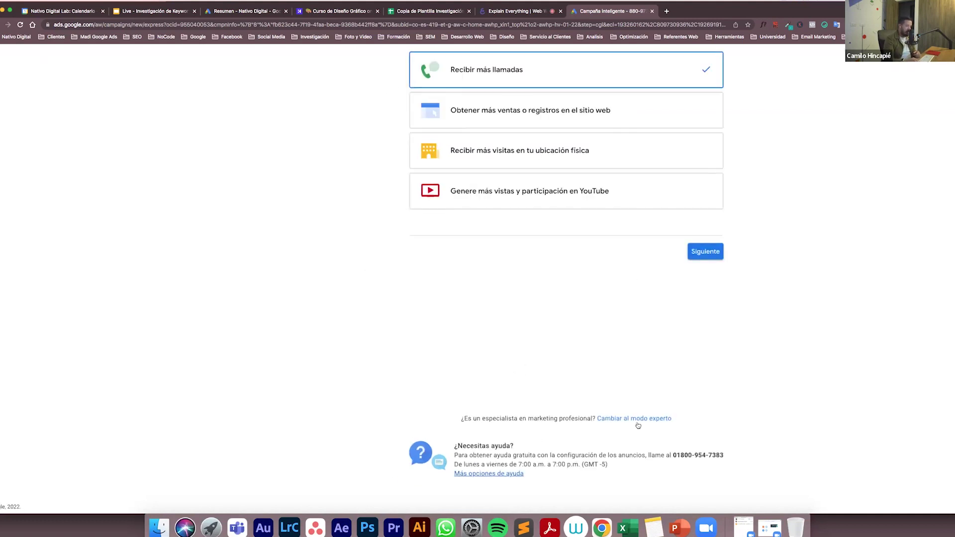
{"action": "scroll", "coordinate": [637, 422], "scroll_direction": "right", "scroll_amount": 1}
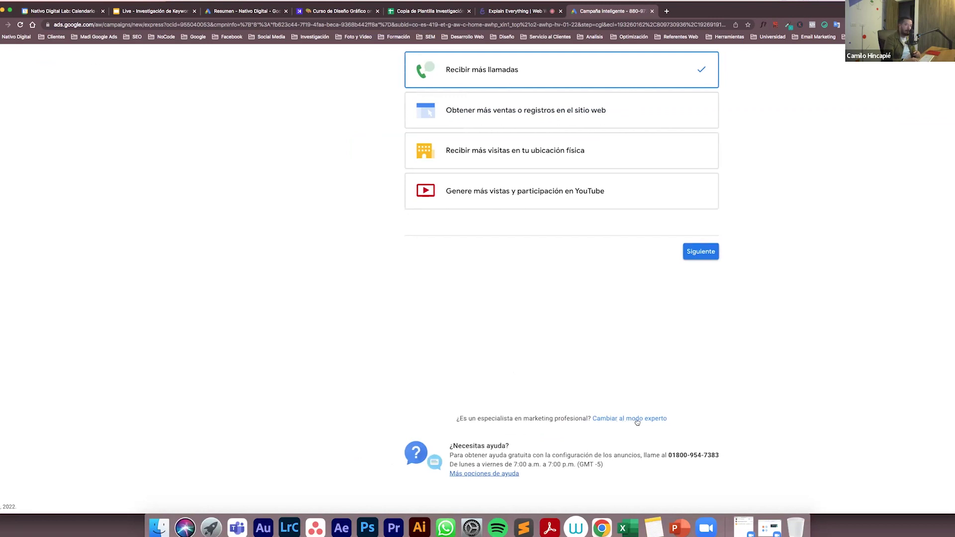
{"action": "scroll", "coordinate": [638, 421], "scroll_direction": "right", "scroll_amount": 5}
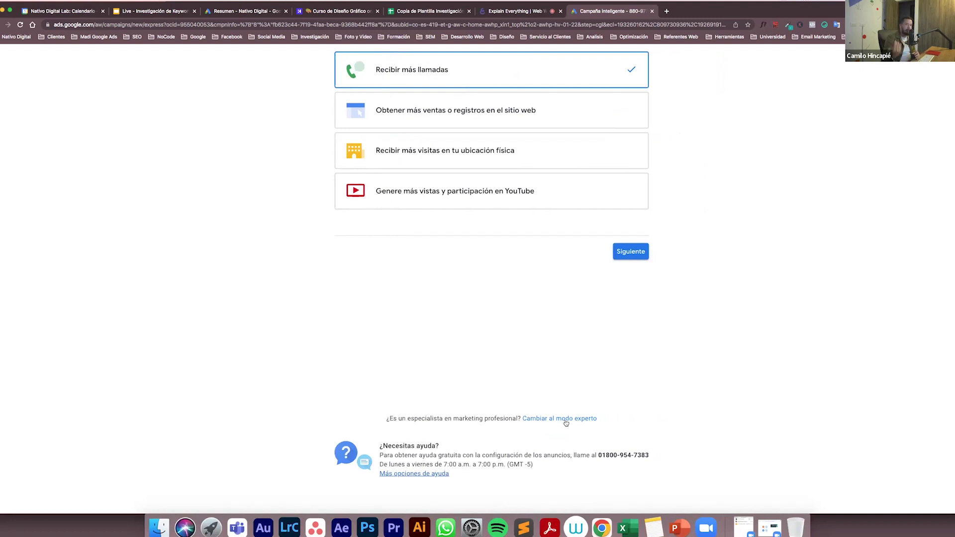
{"action": "scroll", "coordinate": [566, 423], "scroll_direction": "down", "scroll_amount": 3}
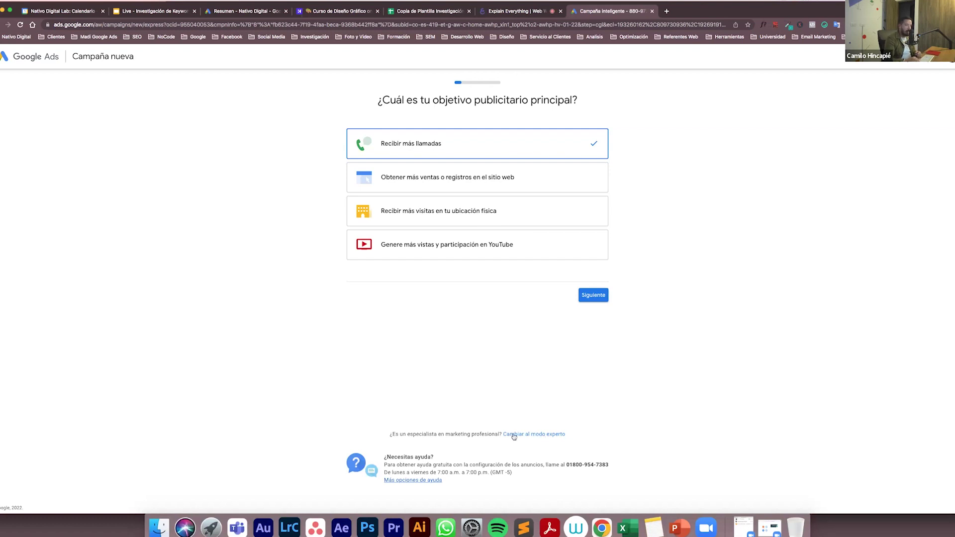
{"action": "scroll", "coordinate": [514, 436], "scroll_direction": "up", "scroll_amount": 3}
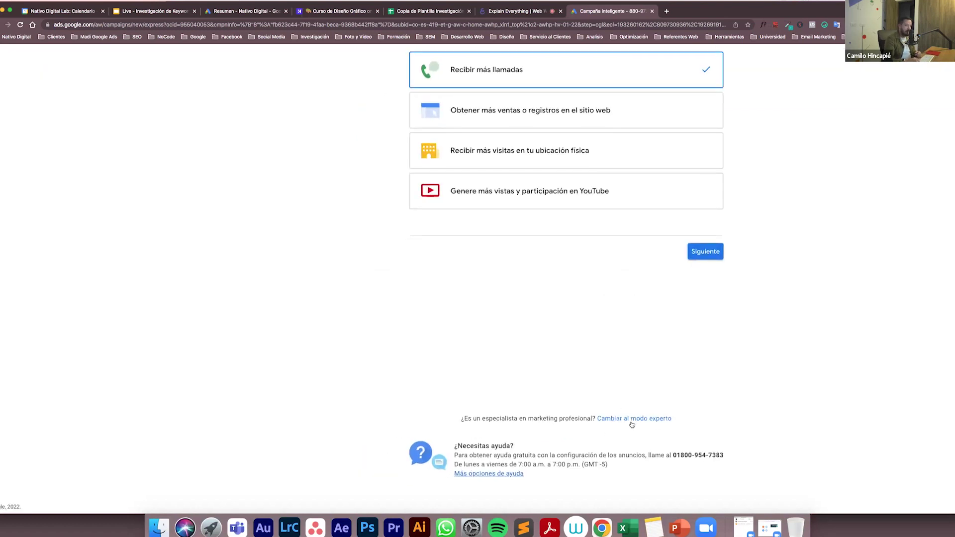
{"action": "scroll", "coordinate": [632, 424], "scroll_direction": "down", "scroll_amount": 3}
{"action": "left_click", "coordinate": [534, 434]}
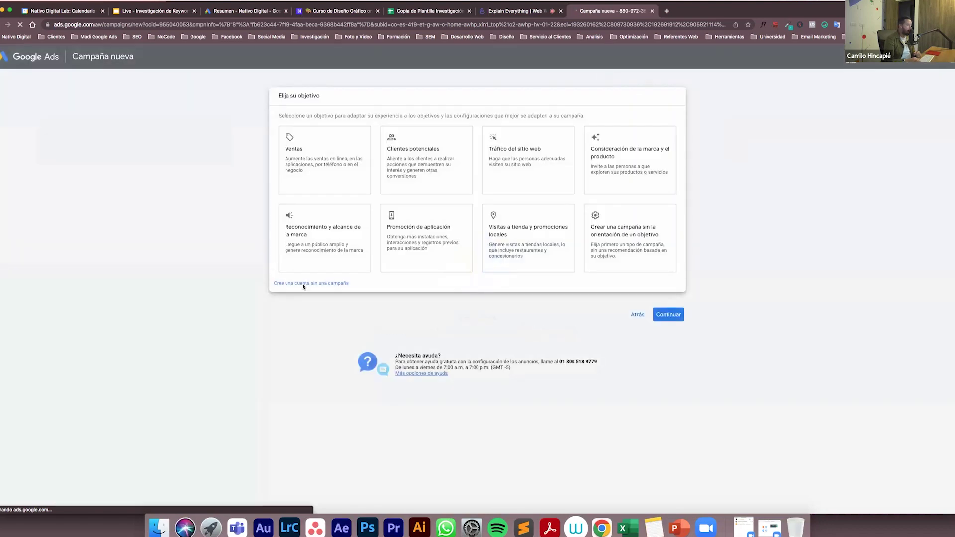
Choose to create the account without a campaign instead of selecting a campaign objective
{"action": "scroll", "coordinate": [303, 283], "scroll_direction": "up", "scroll_amount": 5}
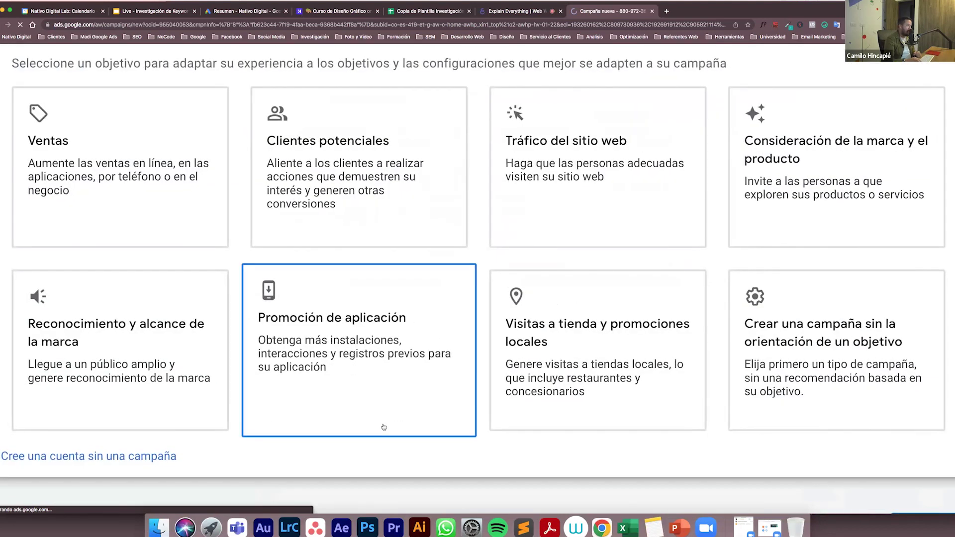
{"action": "scroll", "coordinate": [303, 312], "scroll_direction": "down", "scroll_amount": 5}
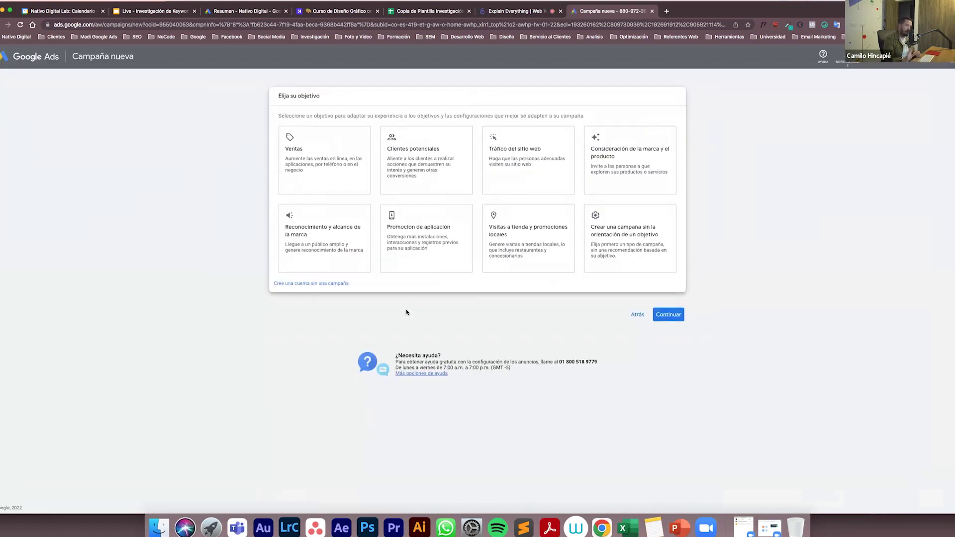
{"action": "left_click", "coordinate": [306, 287]}
{"action": "scroll", "coordinate": [335, 286], "scroll_direction": "up", "scroll_amount": 5}
{"action": "scroll", "coordinate": [166, 466], "scroll_direction": "up", "scroll_amount": 2}
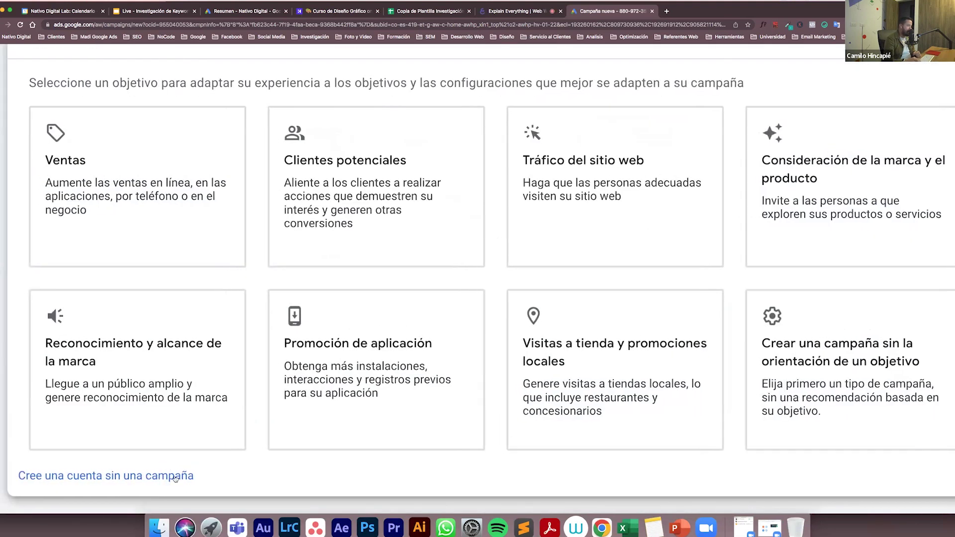
{"action": "scroll", "coordinate": [234, 478], "scroll_direction": "left", "scroll_amount": 5}
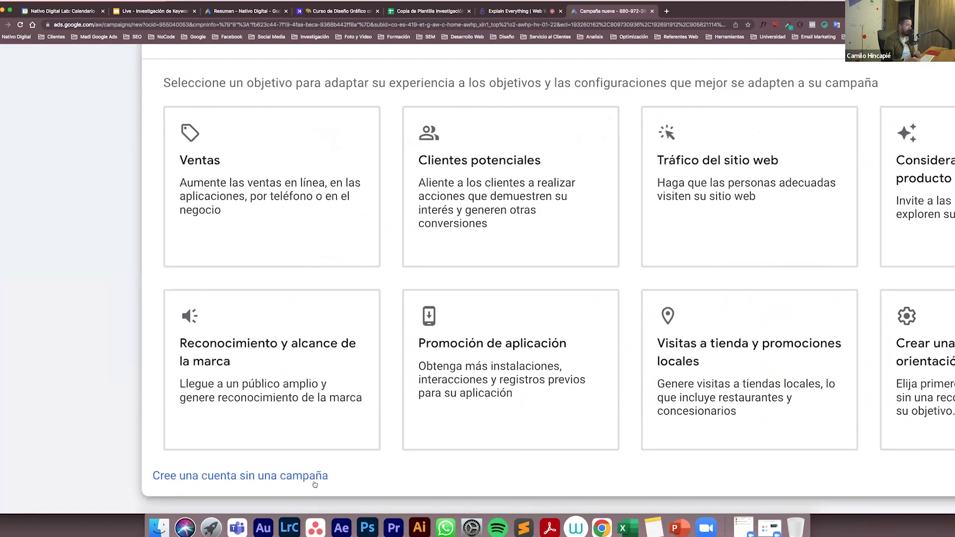
{"action": "scroll", "coordinate": [314, 483], "scroll_direction": "down", "scroll_amount": 10}
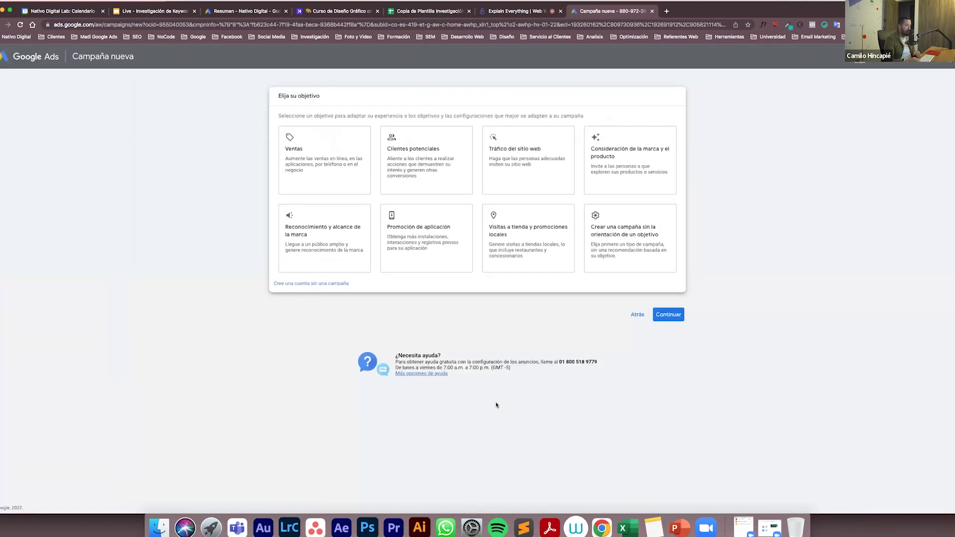
{"action": "left_click", "coordinate": [317, 284]}
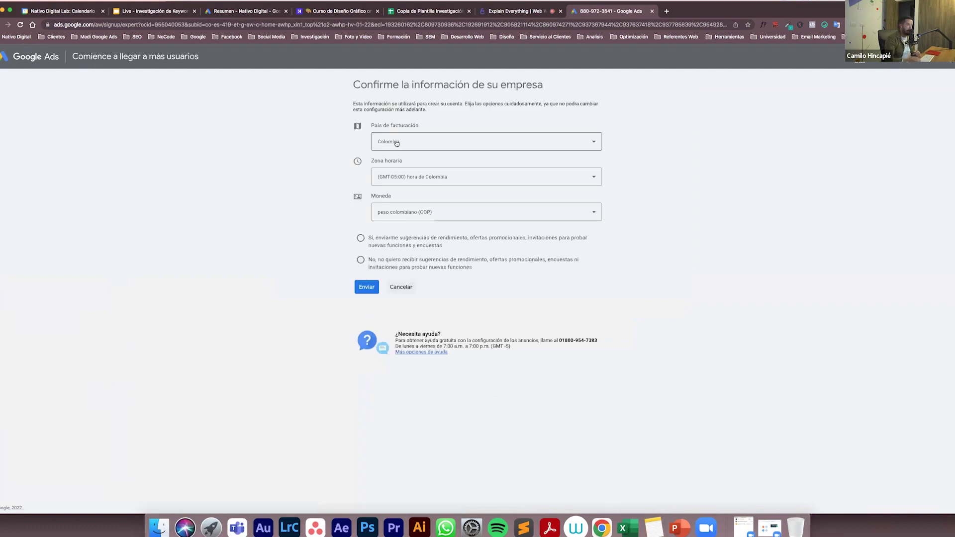
Review the billing country, time zone, currency and promotional notification options in the business information form, keeping Colombia as the country
{"action": "left_click", "coordinate": [396, 142]}
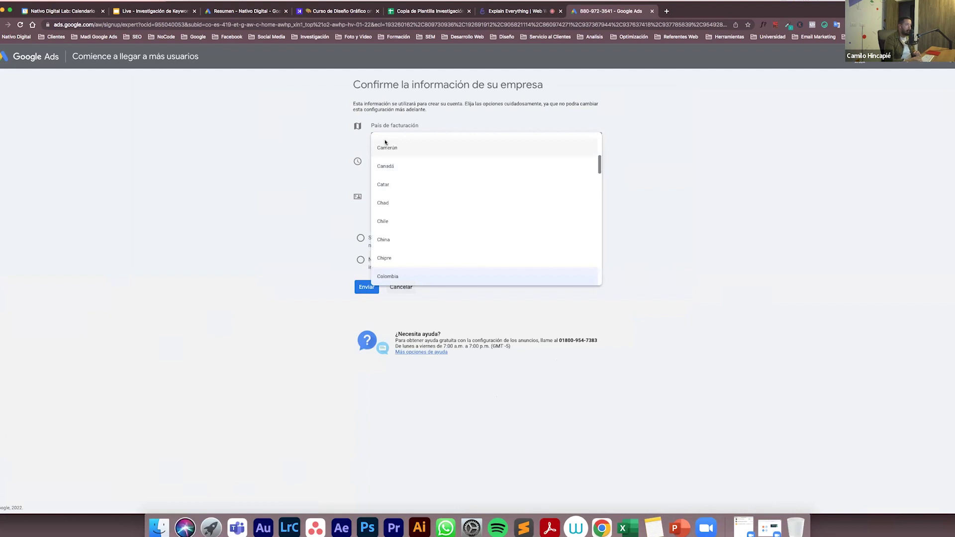
{"action": "left_click", "coordinate": [428, 276]}
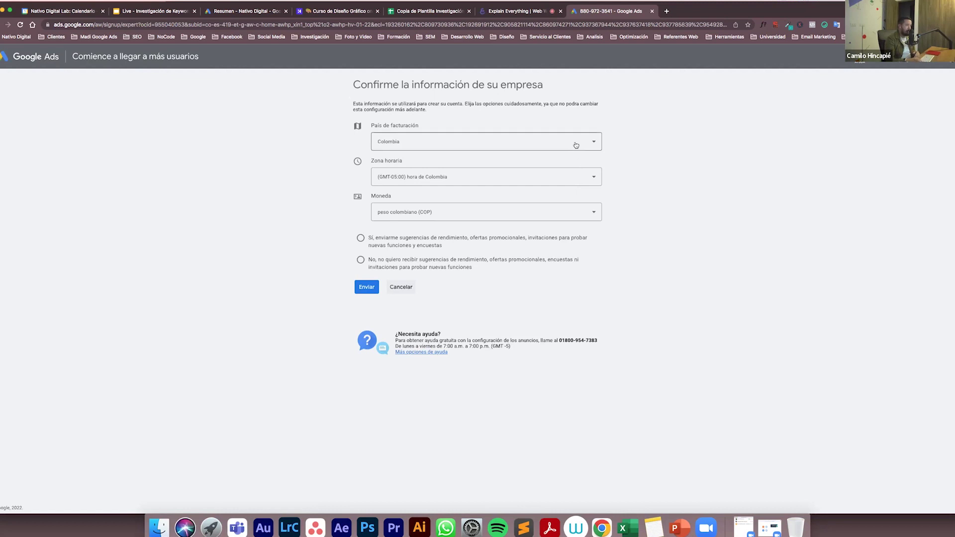
{"action": "left_click", "coordinate": [491, 177]}
{"action": "left_click", "coordinate": [426, 171]}
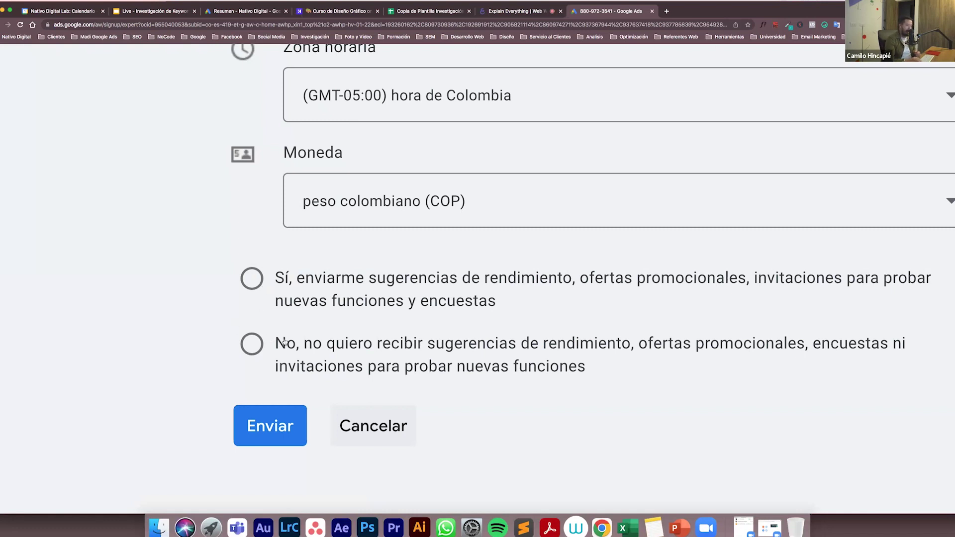
{"action": "key", "text": "super+minus"}
{"action": "key", "text": "super+minus"}
{"action": "key", "text": "super+minus"}
{"action": "key", "text": "super+minus"}
{"action": "key", "text": "super+minus"}
{"action": "key", "text": "super+minus"}
{"action": "key", "text": "super+minus"}
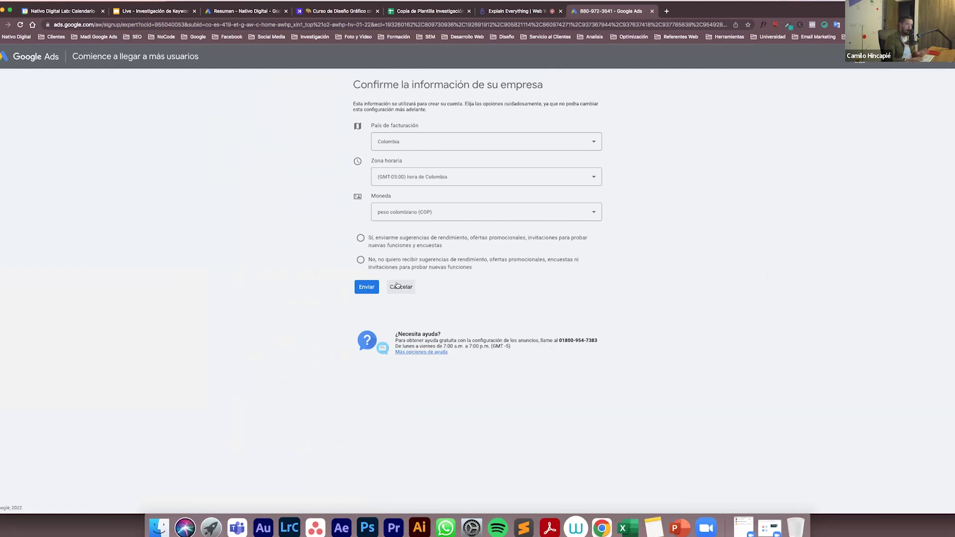
Look over the existing Google Ads account summary, the keyword research slides and the Crehana graphic design course page
{"action": "left_click", "coordinate": [246, 16]}
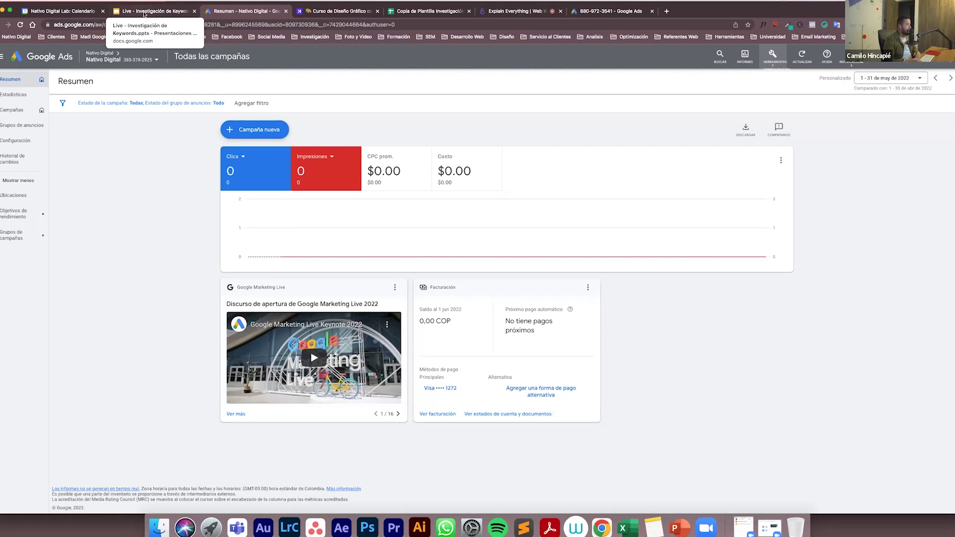
{"action": "key", "text": "ctrl+shift+Tab"}
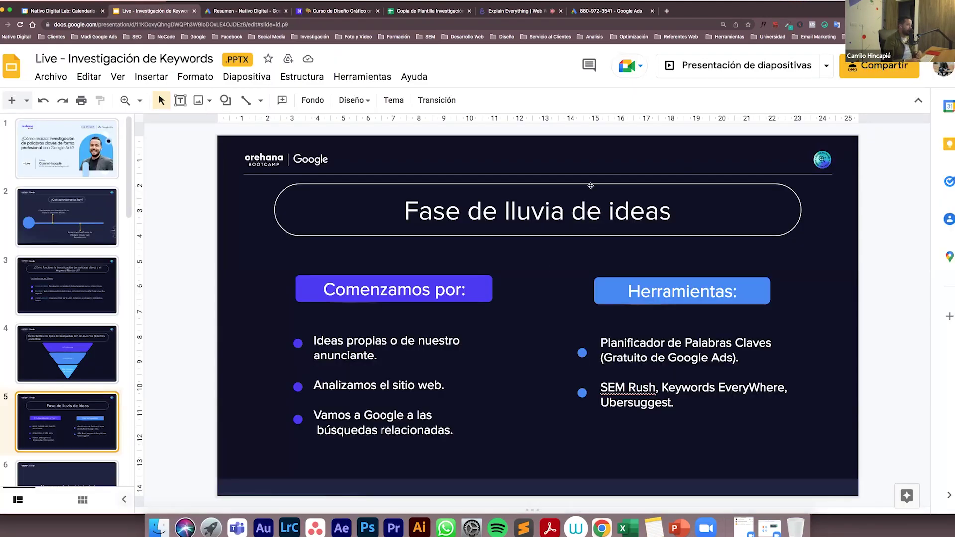
{"action": "left_click", "coordinate": [324, 11]}
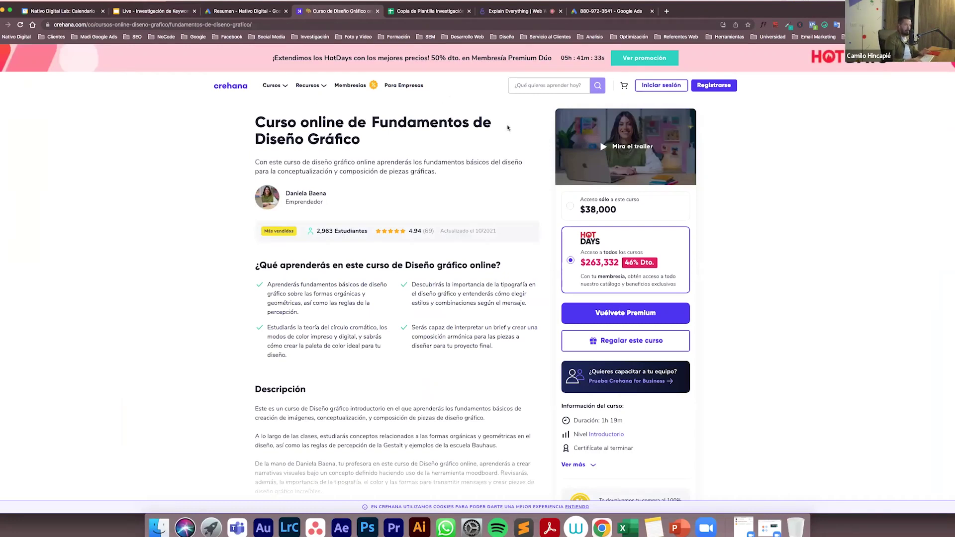
Switch to the keyword research template spreadsheet and examine its investigation phases, focusing on the Lluvia de Ideas phase
{"action": "left_click", "coordinate": [426, 14]}
{"action": "scroll", "coordinate": [251, 383], "scroll_direction": "down", "scroll_amount": 5}
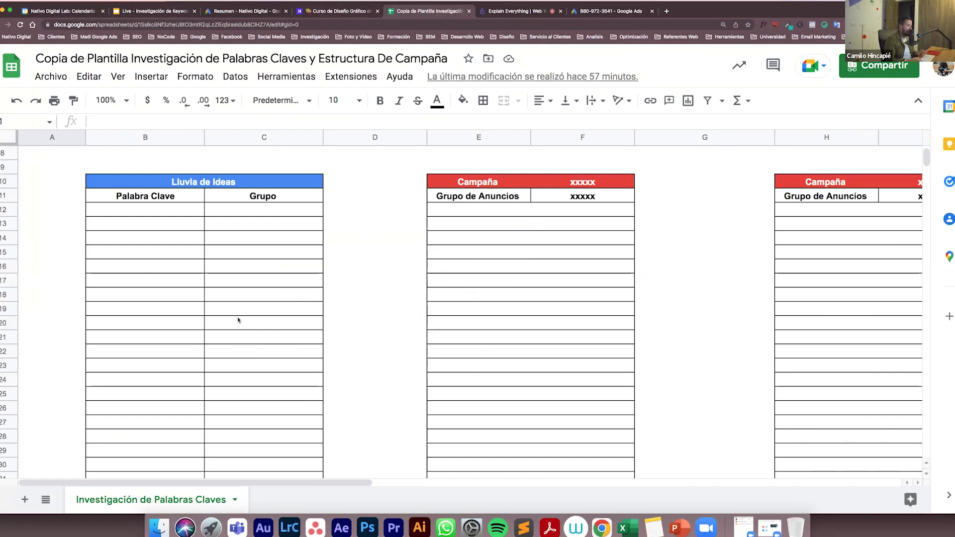
{"action": "scroll", "coordinate": [231, 311], "scroll_direction": "up", "scroll_amount": 5}
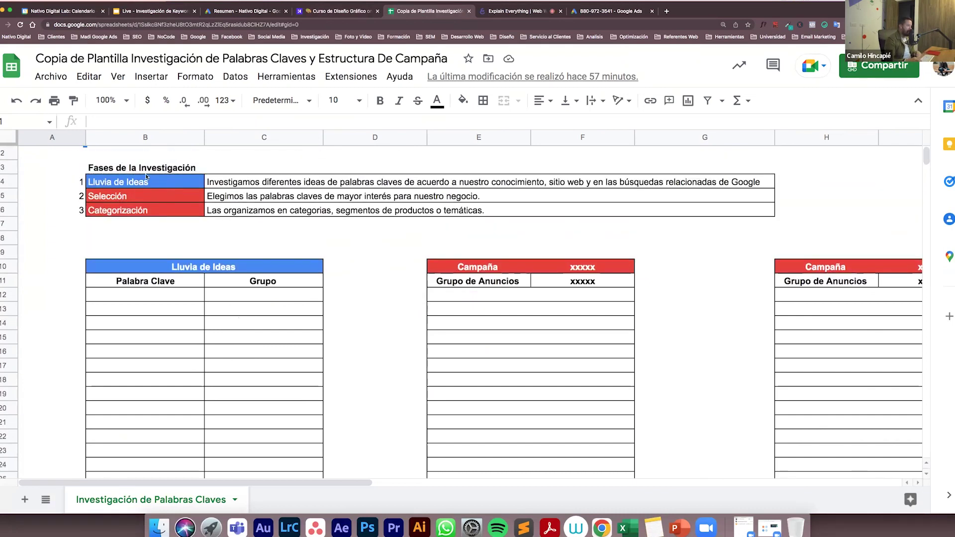
{"action": "left_click", "coordinate": [146, 171]}
{"action": "left_click", "coordinate": [144, 185]}
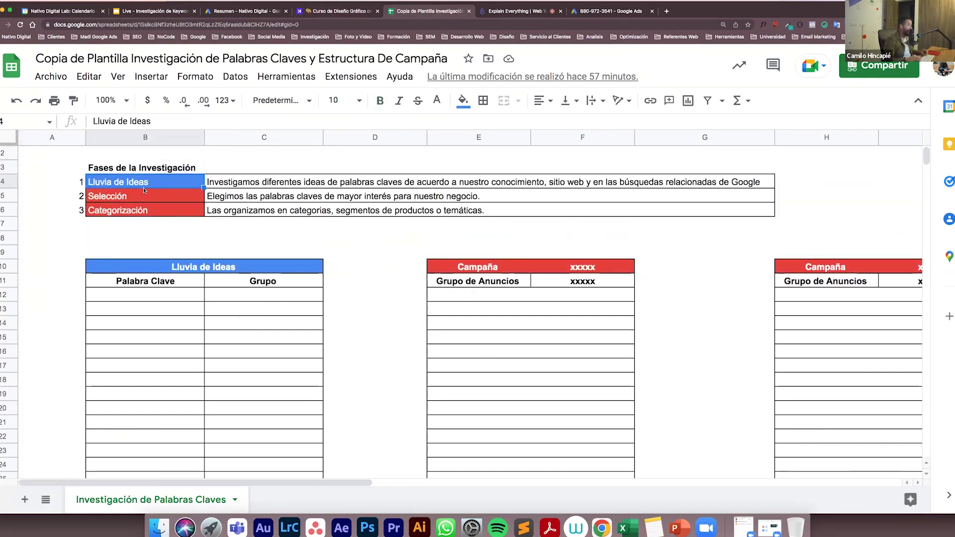
{"action": "left_click_drag", "start_coordinate": [59, 181], "coordinate": [59, 196]}
{"action": "left_click", "coordinate": [54, 196]}
{"action": "left_click", "coordinate": [55, 182]}
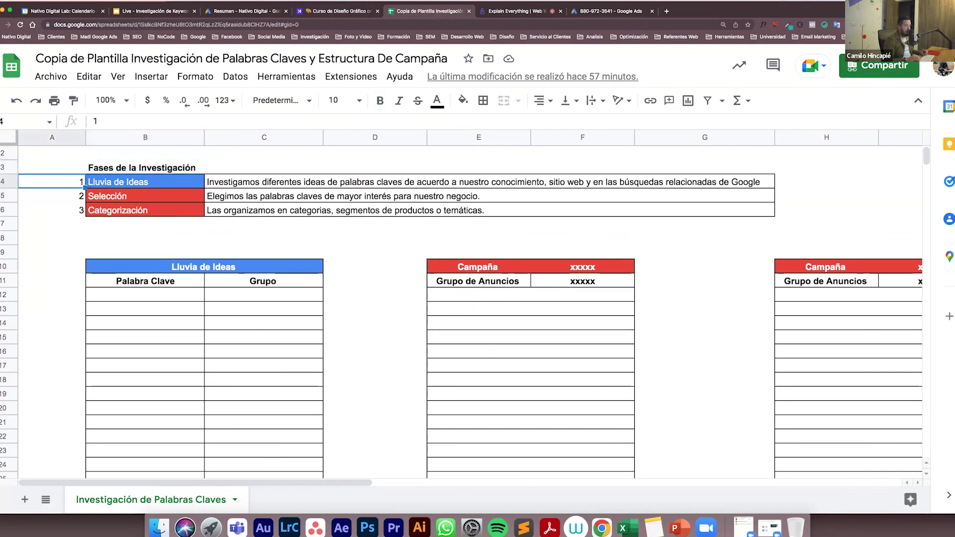
{"action": "left_click", "coordinate": [144, 181]}
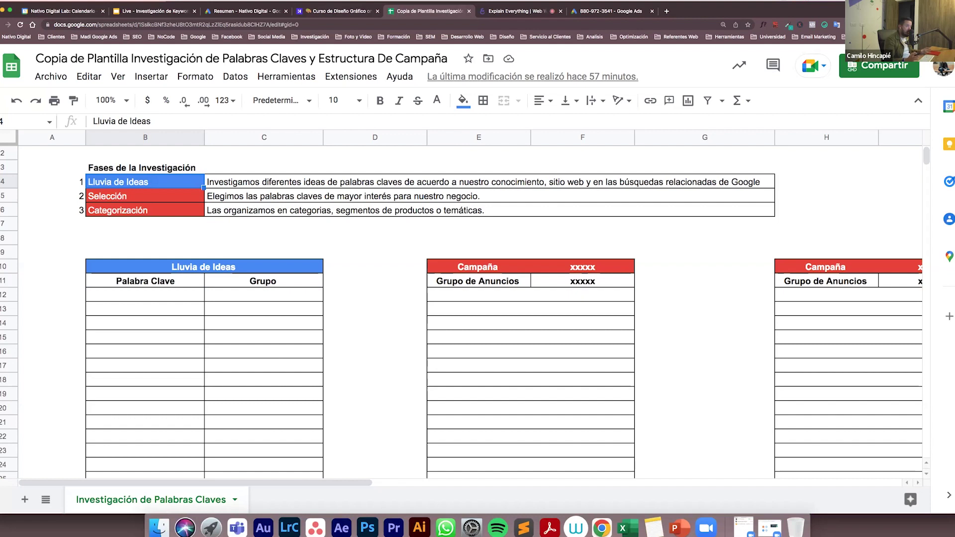
Check the graphic design course page, and enter "Cursos de Diseño Gráfico" as the first Palabra Clave in the spreadsheet's Lluvia de Ideas table
{"action": "left_click", "coordinate": [325, 12]}
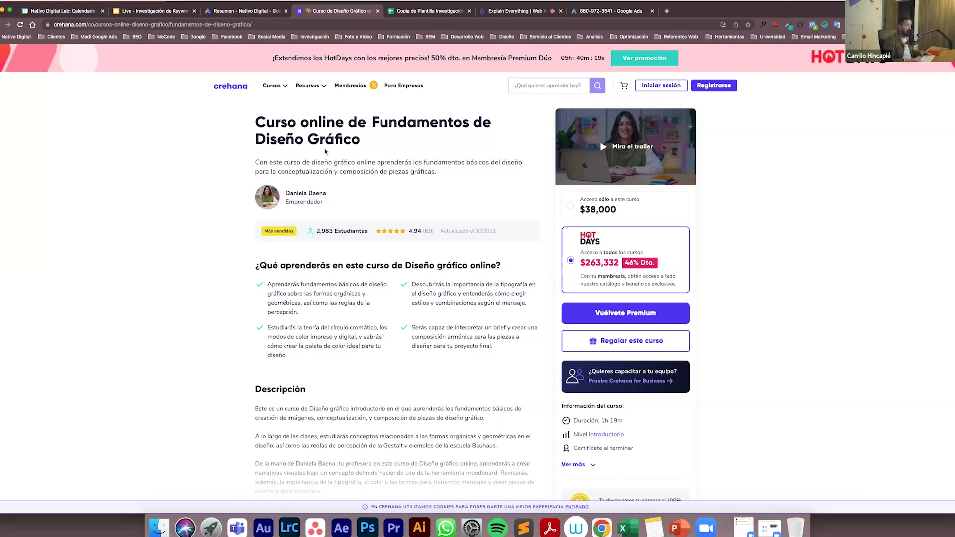
{"action": "left_click", "coordinate": [427, 11]}
{"action": "left_click", "coordinate": [164, 289]}
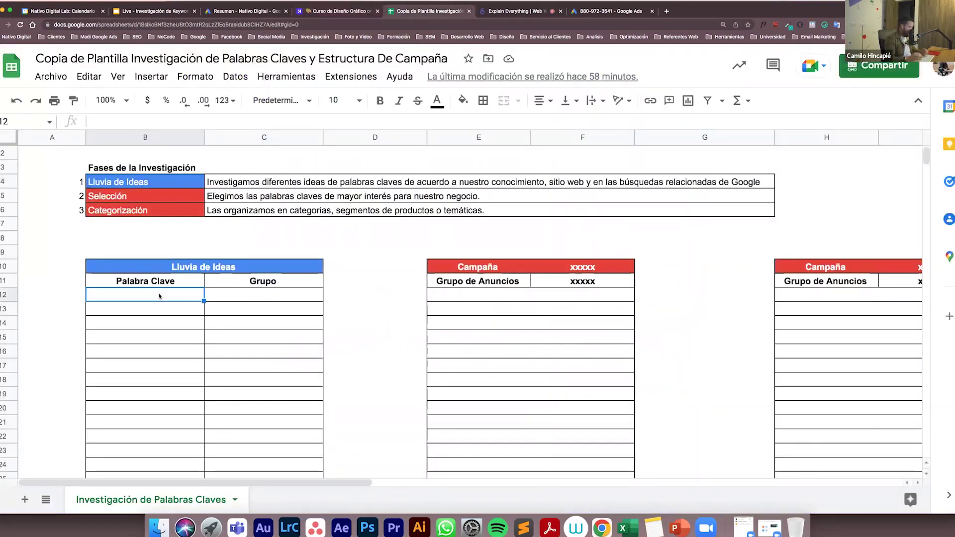
{"action": "type", "text": "Cursos "}
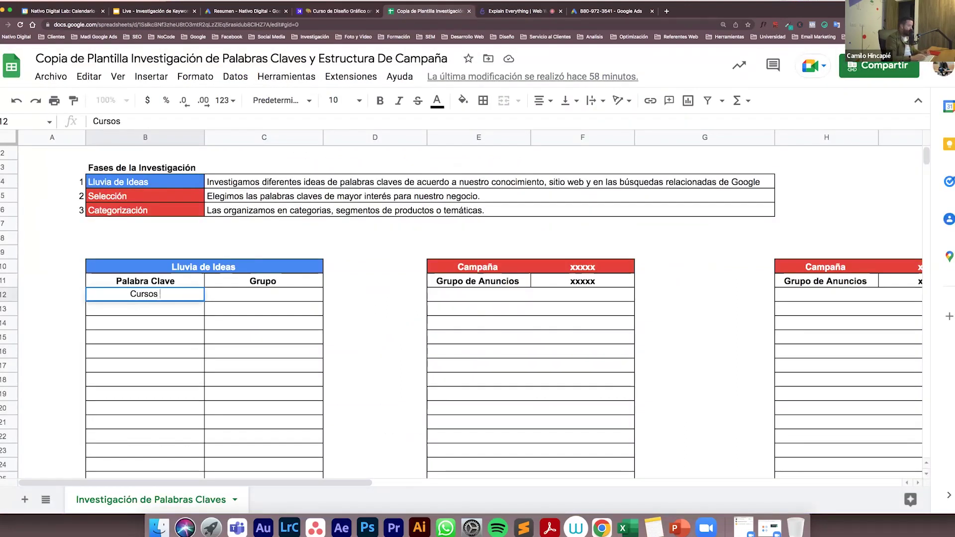
{"action": "type", "text": "de Diseño "}
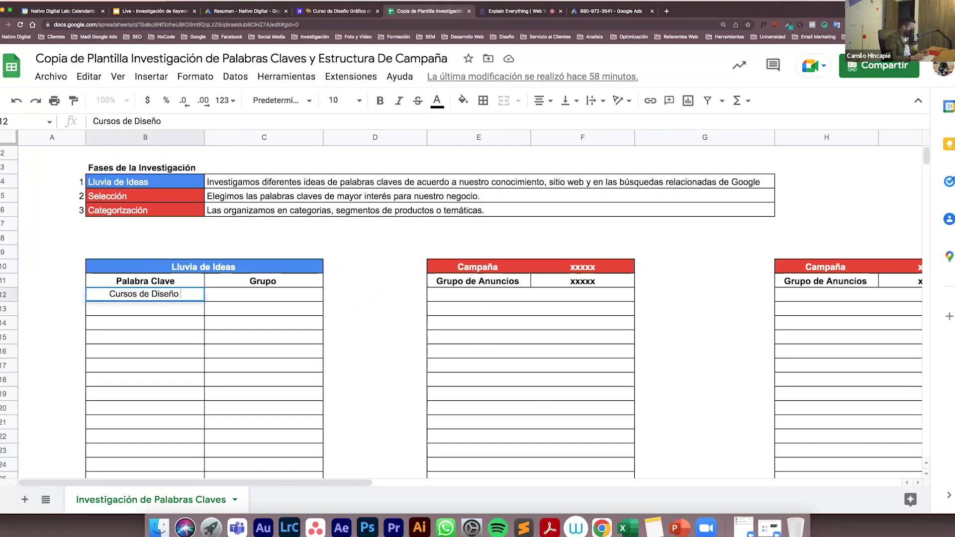
{"action": "type", "text": "Gráfico"}
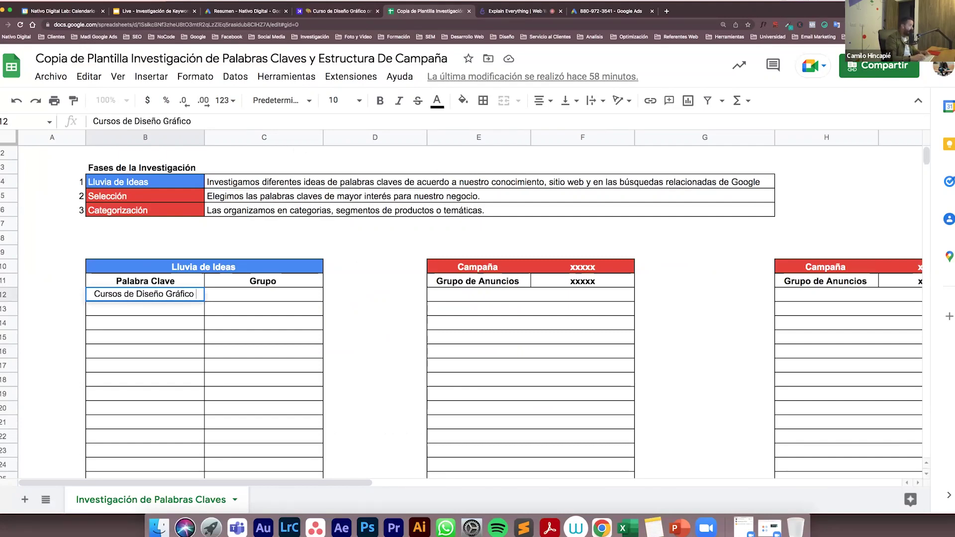
{"action": "key", "text": "Return"}
{"action": "key", "text": "Up"}
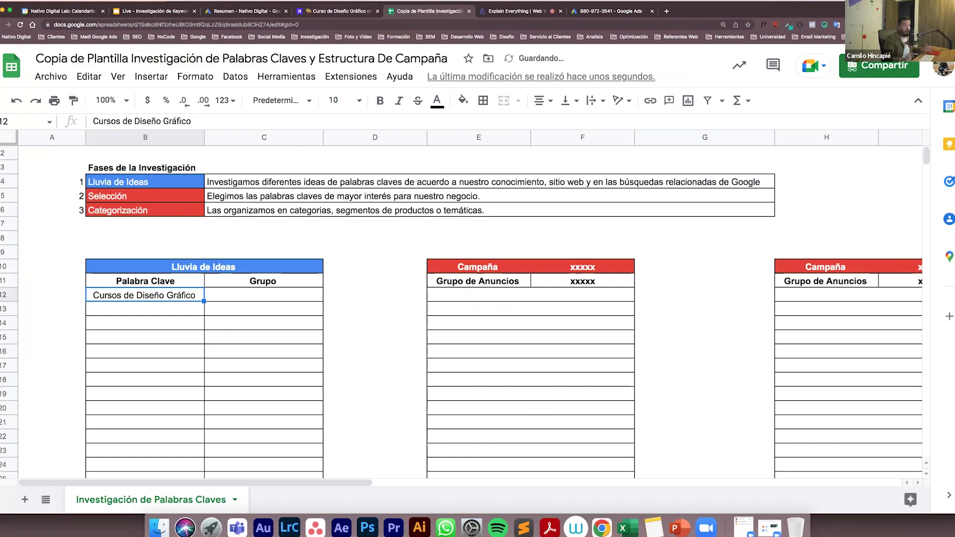
Return to the Crehana course page and highlight the phrase "curso de diseño gráfico online" in its introduction as a keyword idea
{"action": "left_click", "coordinate": [336, 12]}
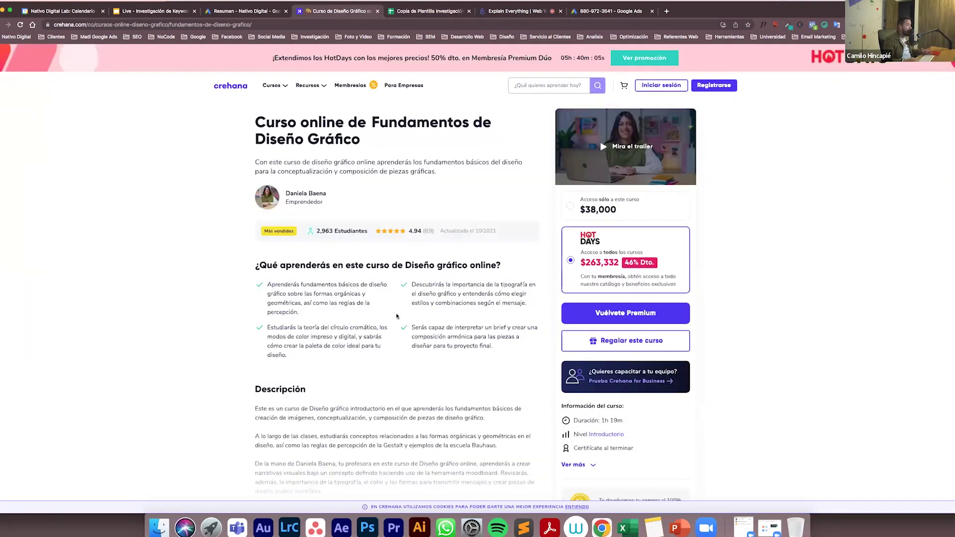
{"action": "scroll", "coordinate": [224, 223], "scroll_direction": "down", "scroll_amount": 1}
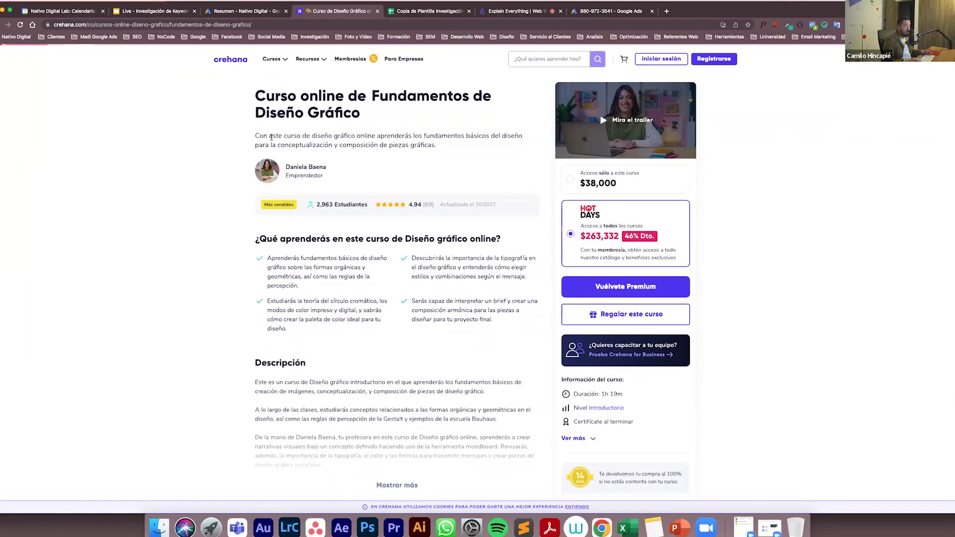
{"action": "scroll", "coordinate": [270, 137], "scroll_direction": "up", "scroll_amount": 5}
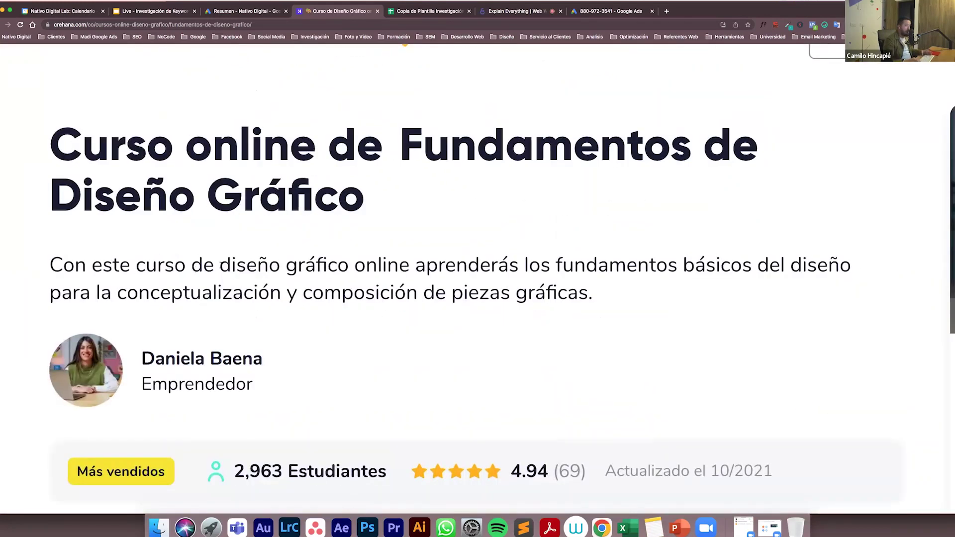
{"action": "left_click_drag", "start_coordinate": [136, 269], "coordinate": [406, 273]}
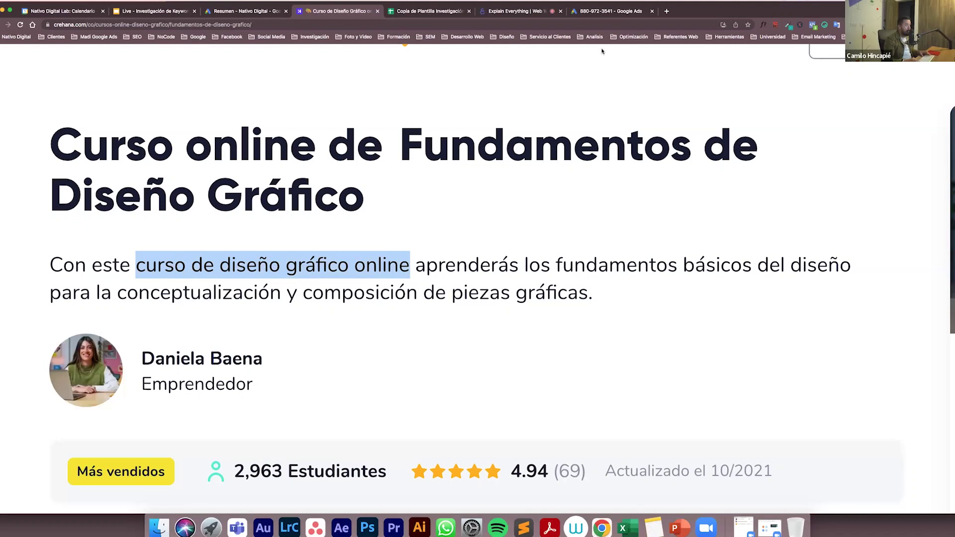
Add "Curso de Diseño Gráfico Online" as the second Palabra Clave in the Lluvia de Ideas table and fit column B to its content
{"action": "left_click", "coordinate": [407, 13]}
{"action": "left_click", "coordinate": [126, 313]}
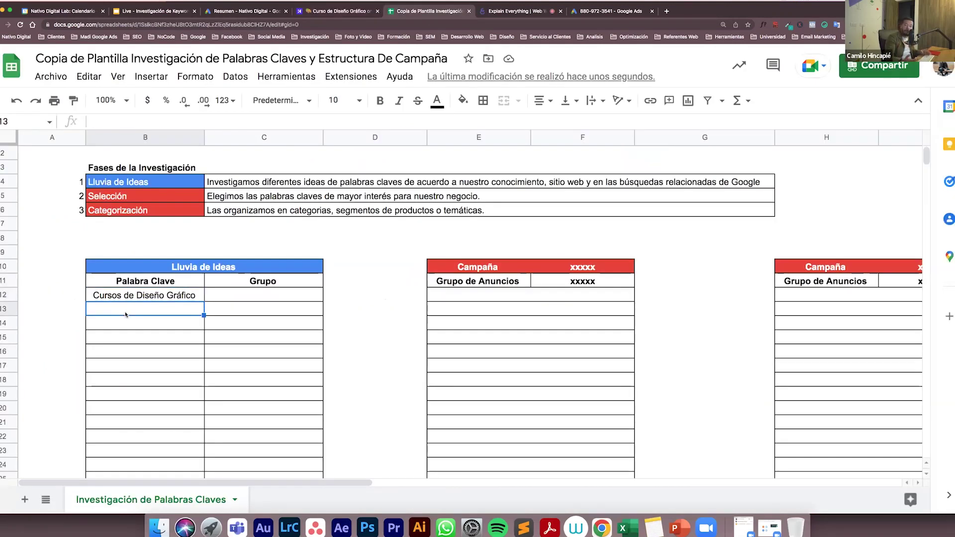
{"action": "type", "text": "Cur"}
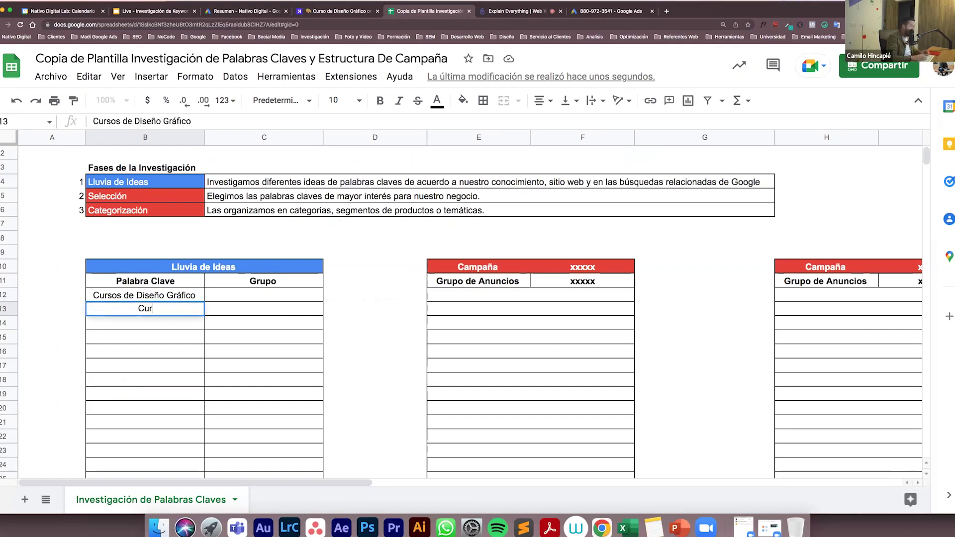
{"action": "type", "text": "so de Diseño"}
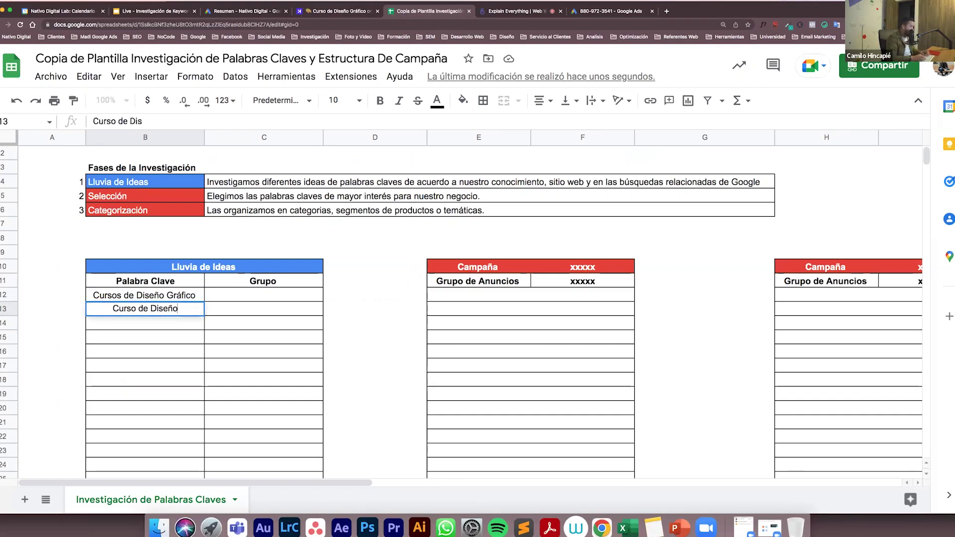
{"action": "type", "text": " Gráfico Online"}
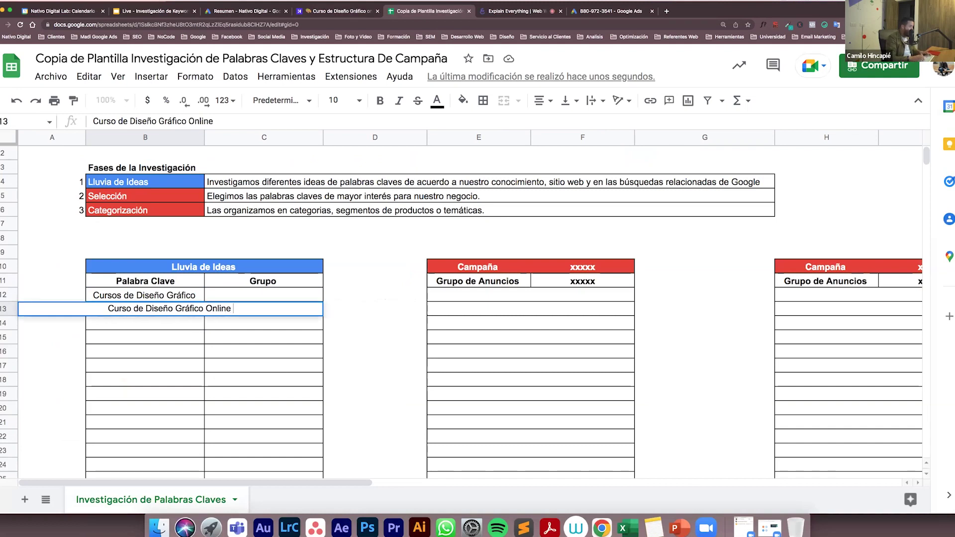
{"action": "key", "text": "Return"}
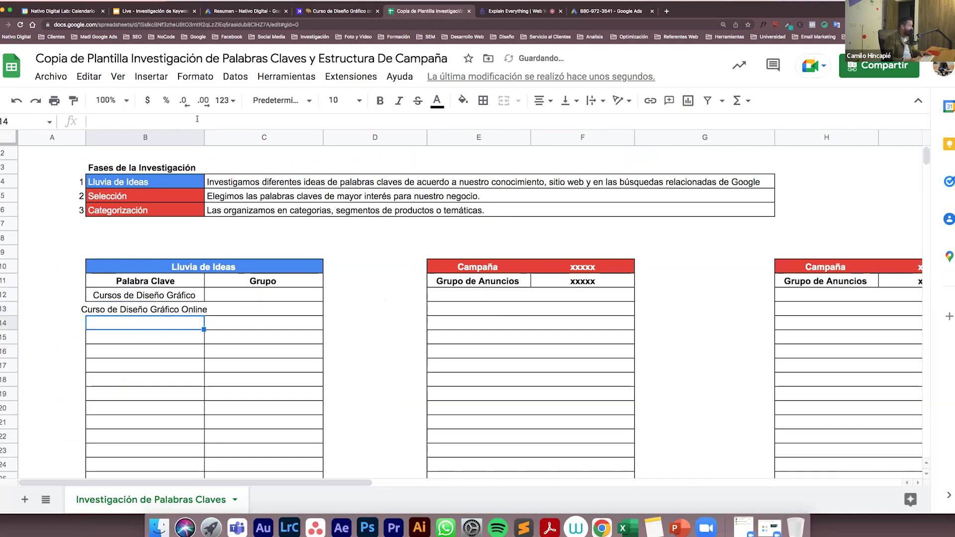
{"action": "left_click", "coordinate": [205, 137]}
{"action": "double_click", "coordinate": [203, 137]}
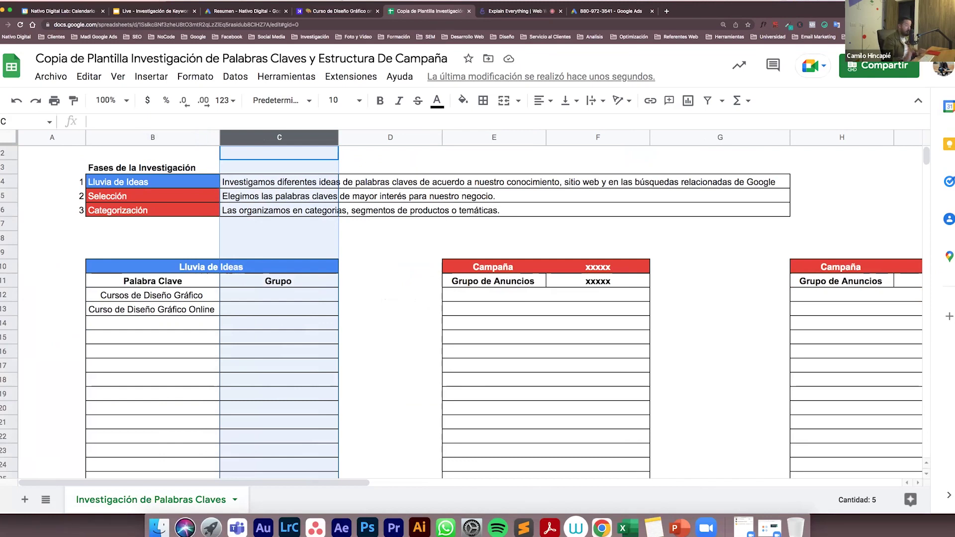
Examine the Descripción section of the Crehana course page and highlight the phrase "curso de Diseño gráfico introductorio"
{"action": "left_click", "coordinate": [337, 11]}
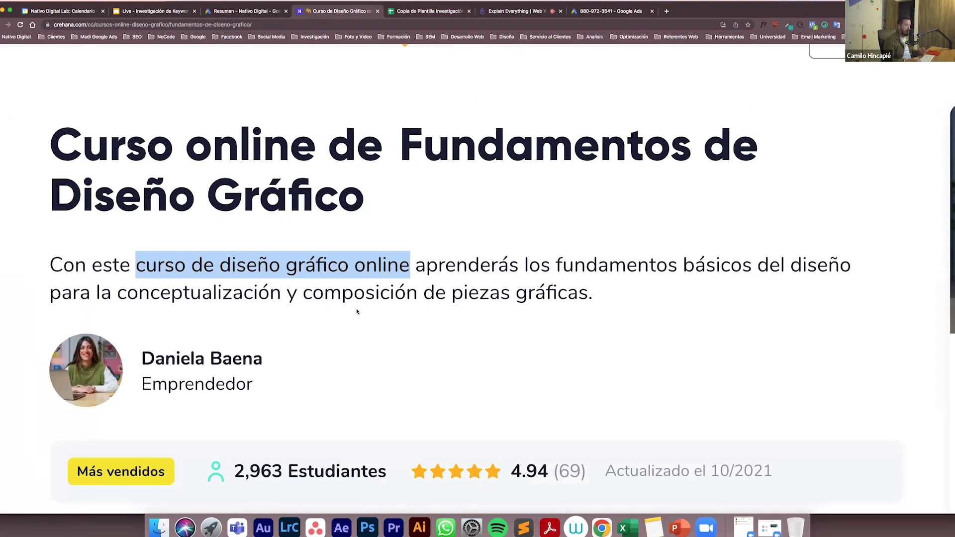
{"action": "key", "text": "super+0"}
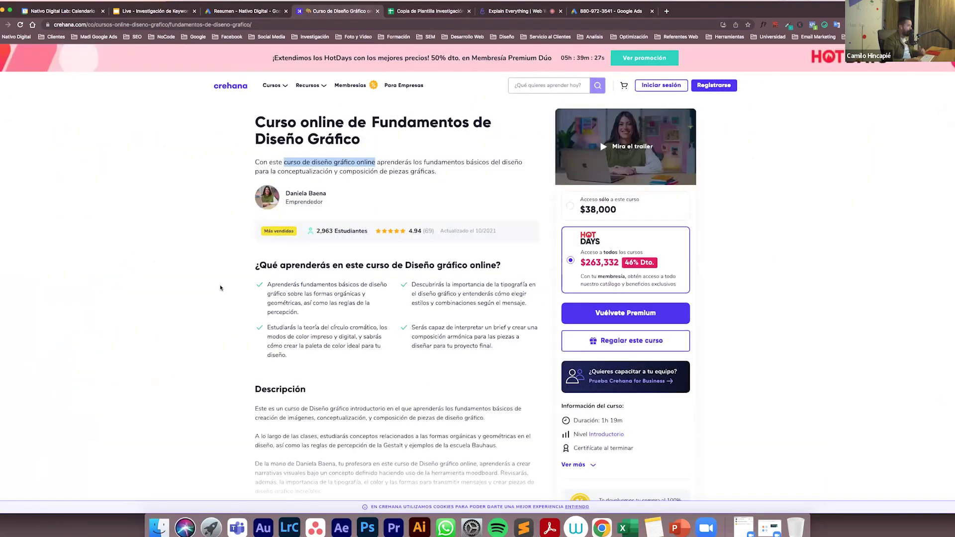
{"action": "scroll", "coordinate": [220, 288], "scroll_direction": "down", "scroll_amount": 4}
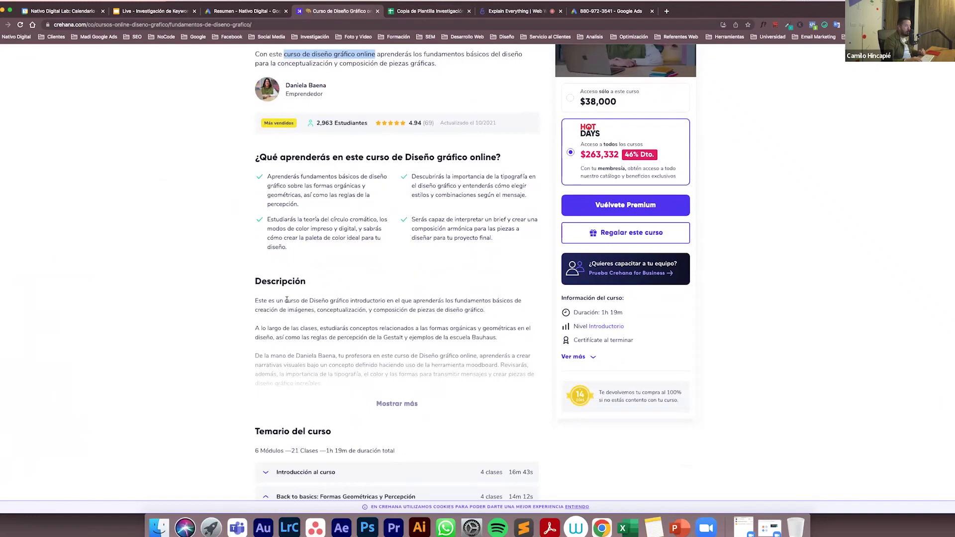
{"action": "scroll", "coordinate": [287, 300], "scroll_direction": "down", "scroll_amount": 1}
{"action": "scroll", "coordinate": [286, 300], "scroll_direction": "up", "scroll_amount": 5}
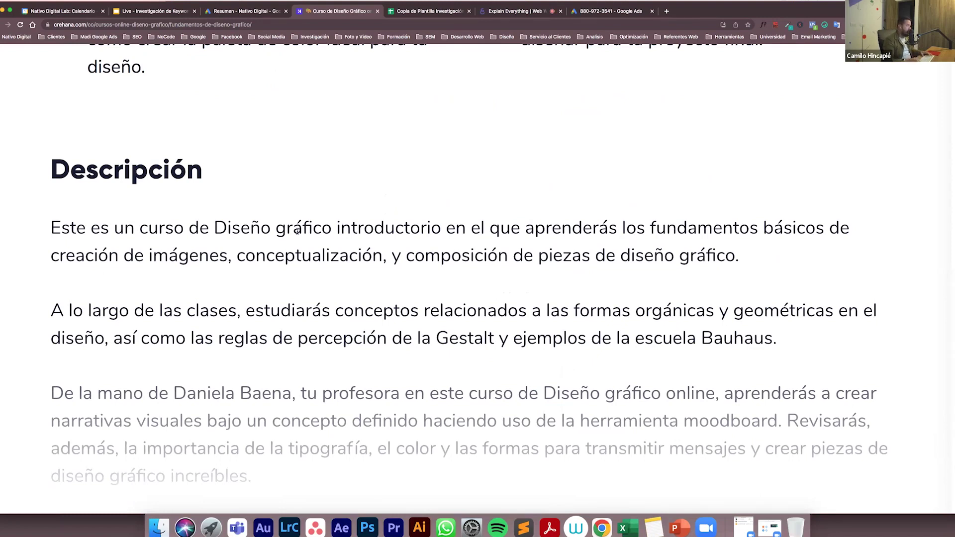
{"action": "key", "text": "super+minus"}
{"action": "key", "text": "super+minus"}
{"action": "key", "text": "super+minus"}
{"action": "key", "text": "super+equal"}
{"action": "key", "text": "super+equal"}
{"action": "key", "text": "super+equal"}
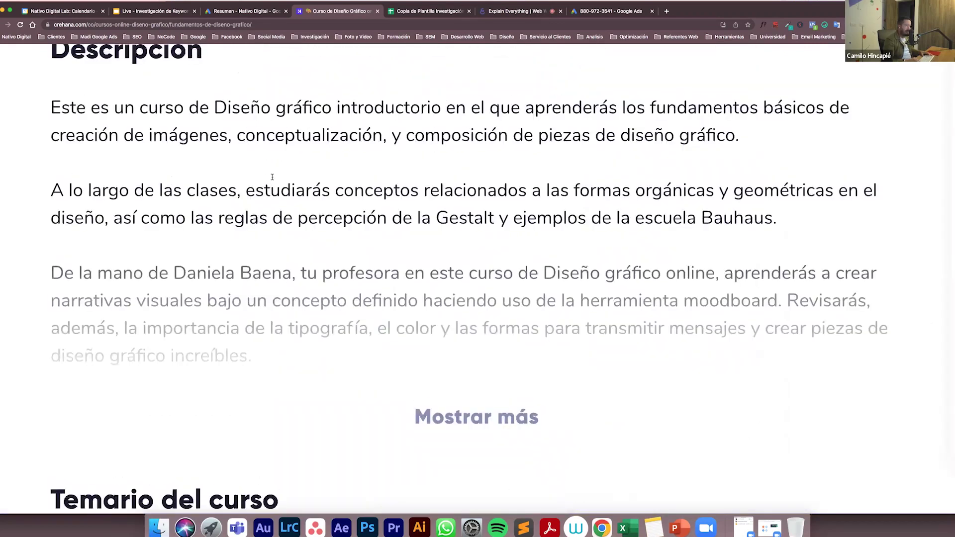
{"action": "scroll", "coordinate": [272, 177], "scroll_direction": "up", "scroll_amount": 3}
{"action": "left_click_drag", "start_coordinate": [143, 172], "coordinate": [439, 156]}
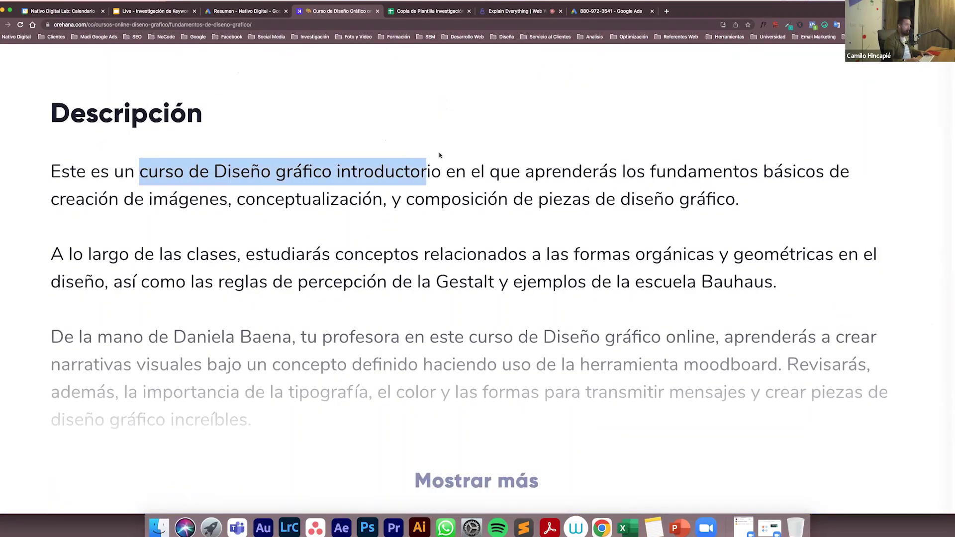
Add "Curso de Diseño Gráfico Introductorio" as the third Palabra Clave in the spreadsheet's Lluvia de Ideas table
{"action": "left_click", "coordinate": [433, 11]}
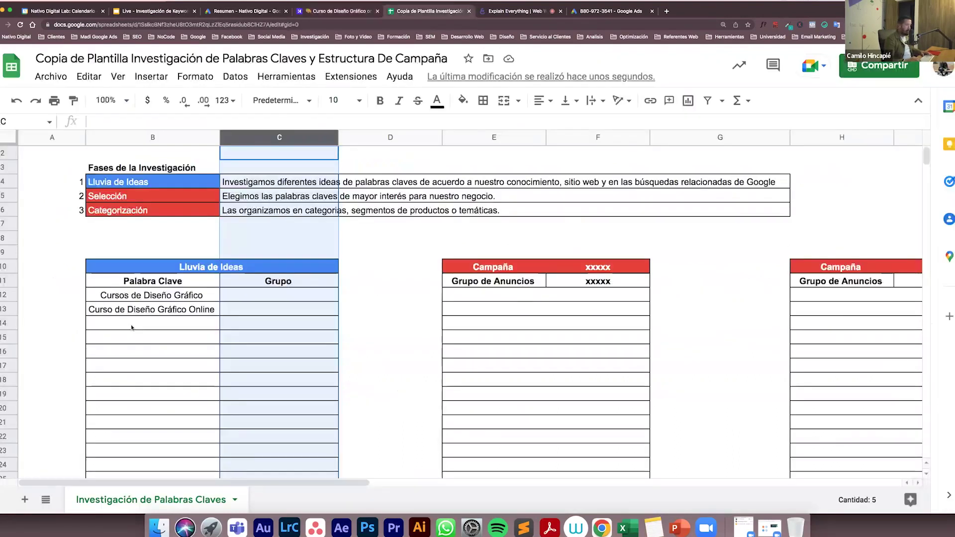
{"action": "left_click", "coordinate": [131, 324]}
{"action": "type", "text": "Curso "}
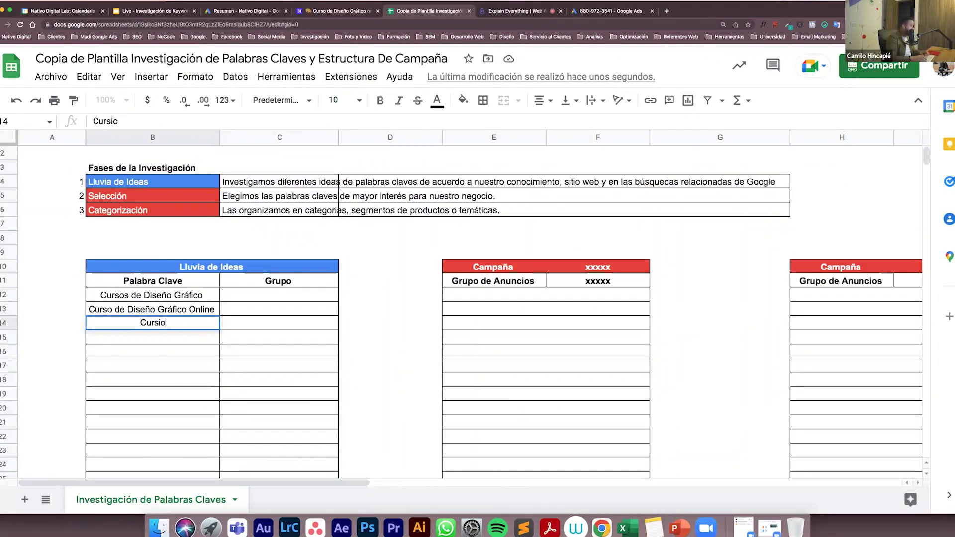
{"action": "type", "text": "de Diseño "}
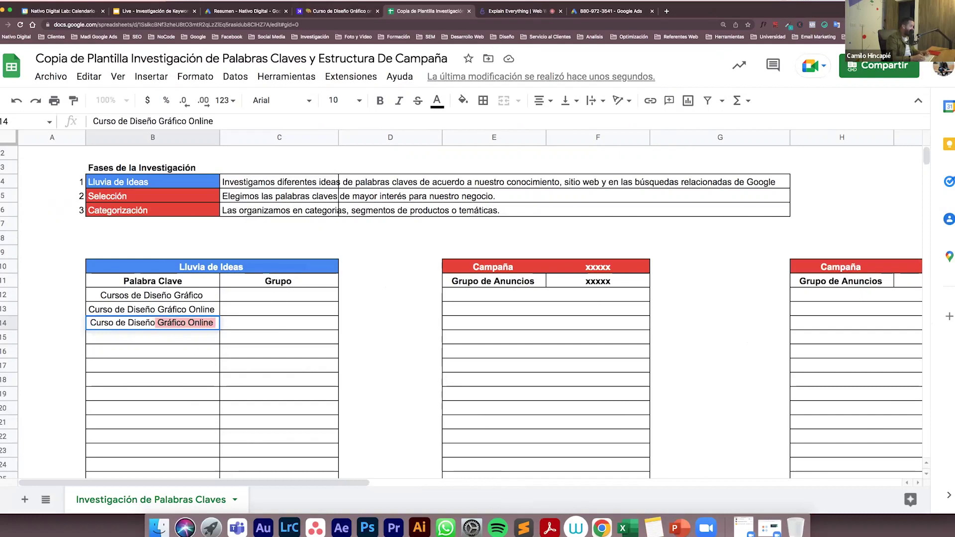
{"action": "type", "text": "Gráf"}
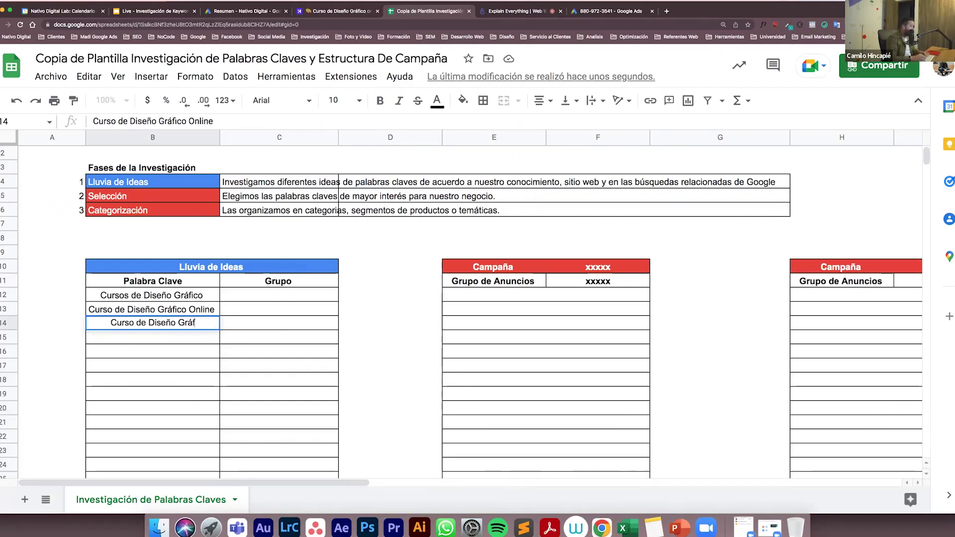
{"action": "type", "text": "ico Introductorio"}
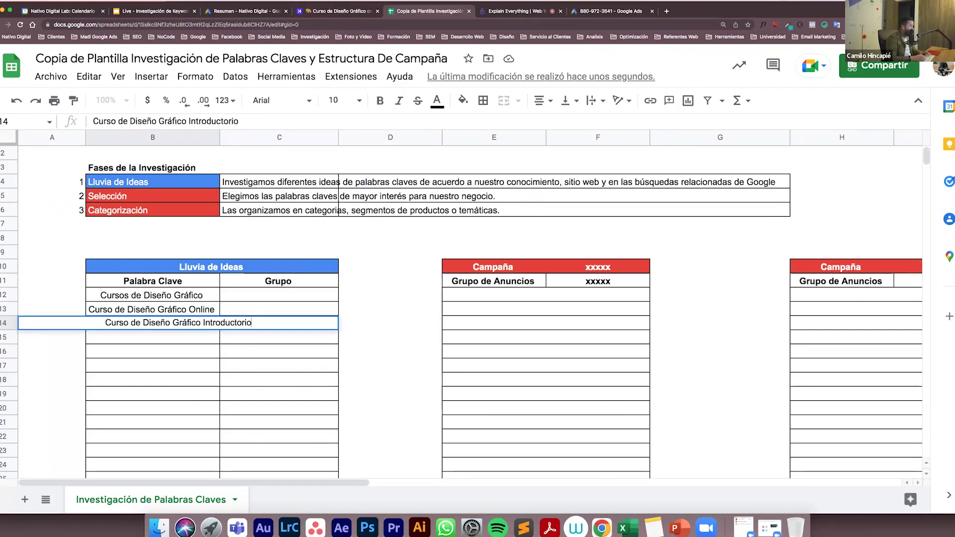
{"action": "key", "text": "Return"}
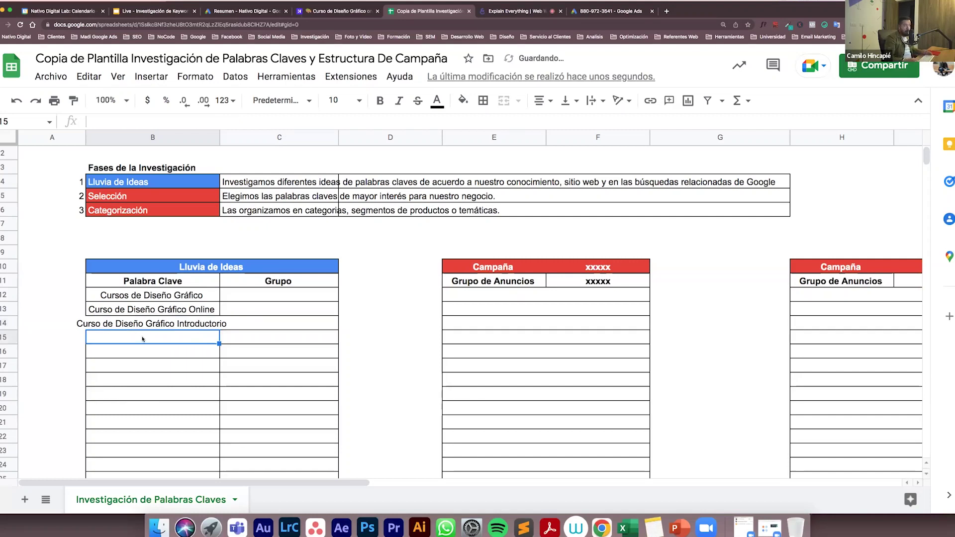
Add "Curso de Diseño Gráfico Básico" as the fourth Palabra Clave and fit column B to the longest keyword
{"action": "type", "text": "Curso de "}
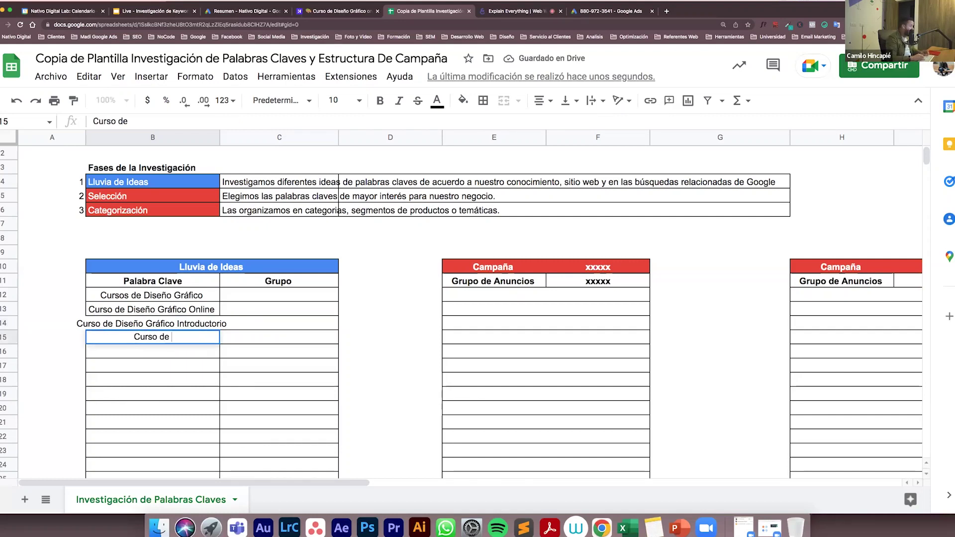
{"action": "type", "text": "Diseño Gráf"}
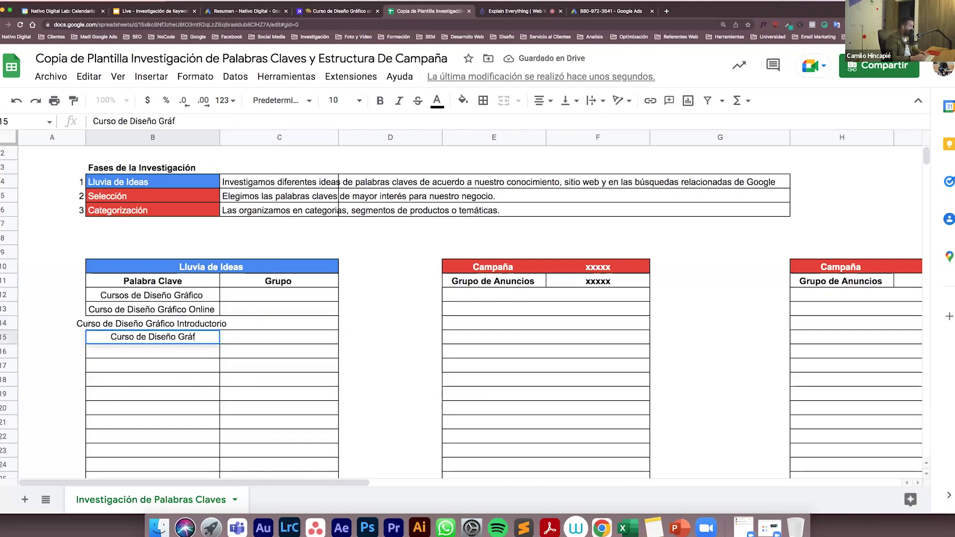
{"action": "type", "text": "ico Básico"}
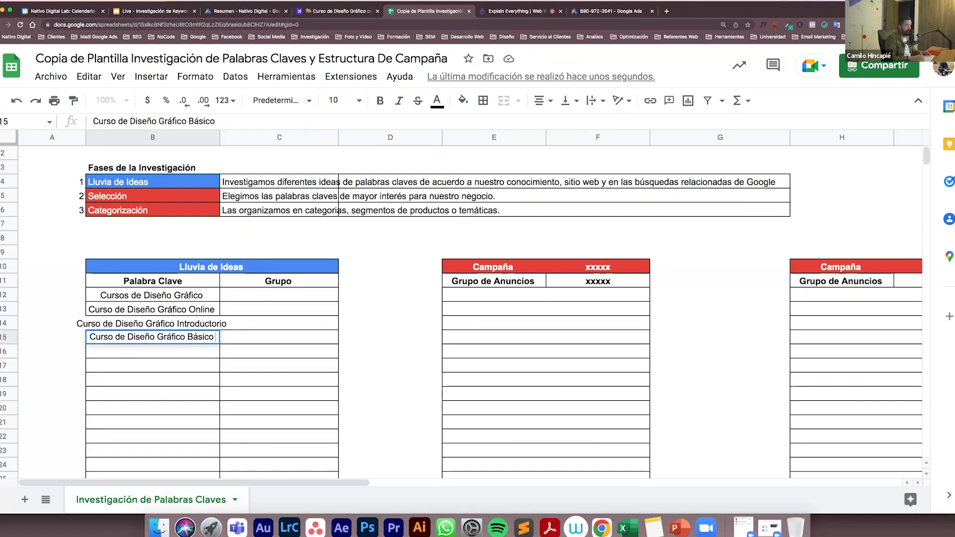
{"action": "key", "text": "Return"}
{"action": "double_click", "coordinate": [220, 138]}
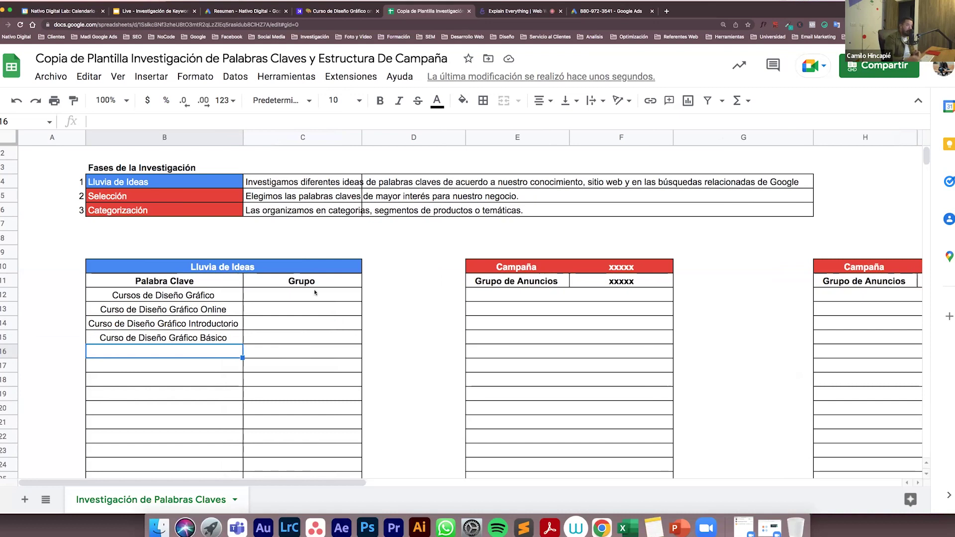
Search Google for "Curso de diseño gráfico" in a new browser tab, without the suggested completion
{"action": "left_click", "coordinate": [666, 11]}
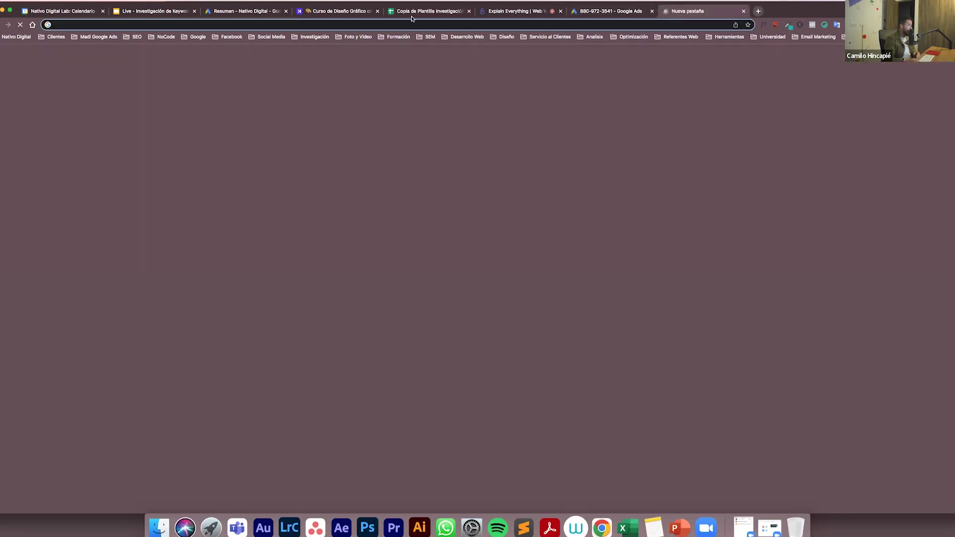
{"action": "left_click", "coordinate": [438, 164]}
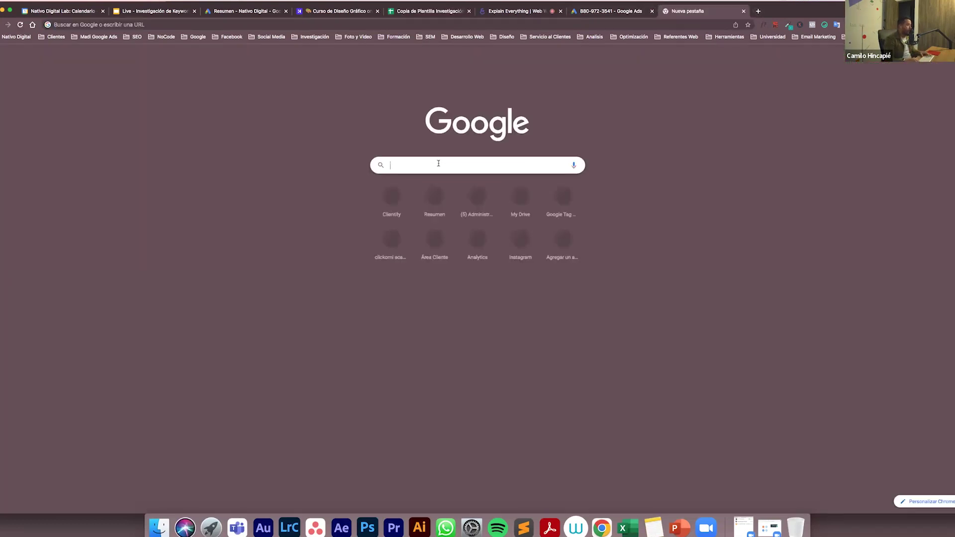
{"action": "type", "text": "Curso de dise"}
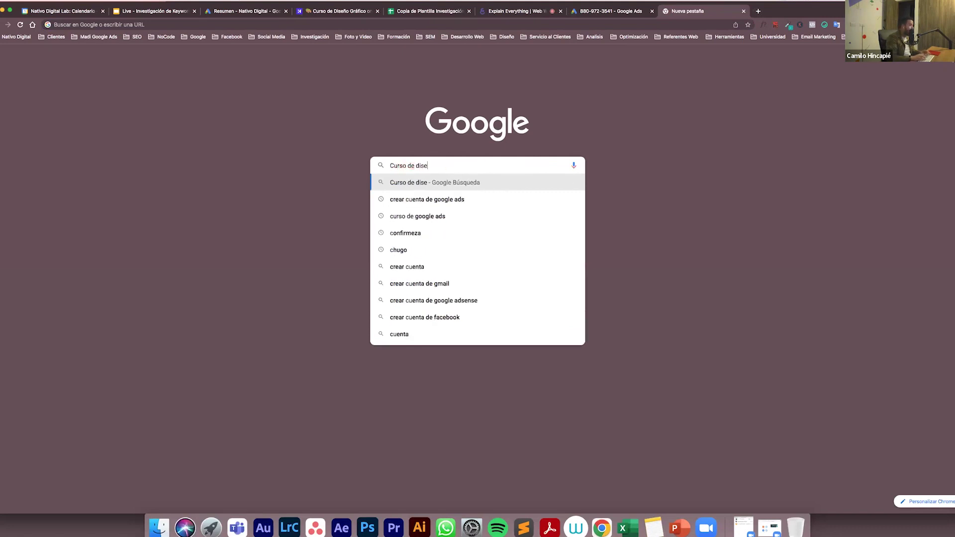
{"action": "type", "text": "ño gráfico"}
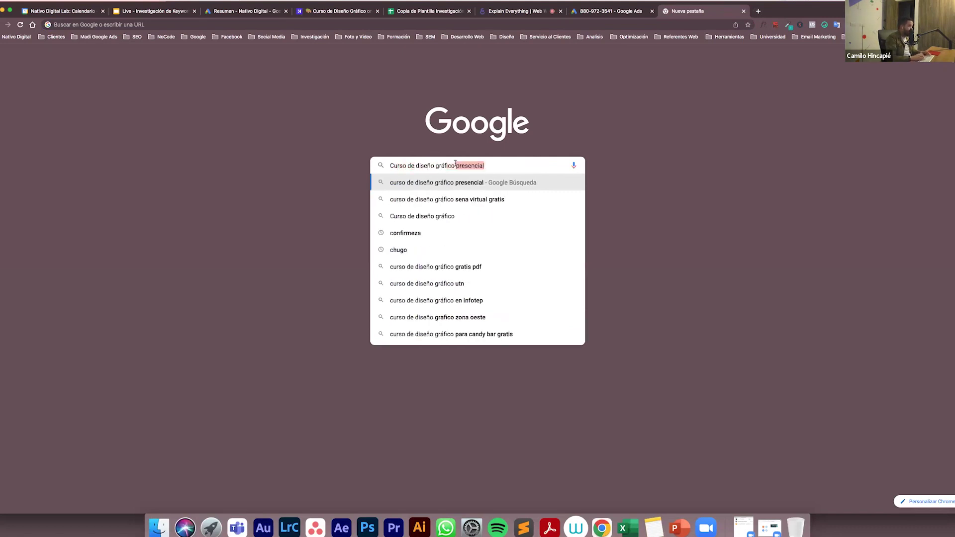
{"action": "key", "text": "BackSpace"}
{"action": "key", "text": "Return"}
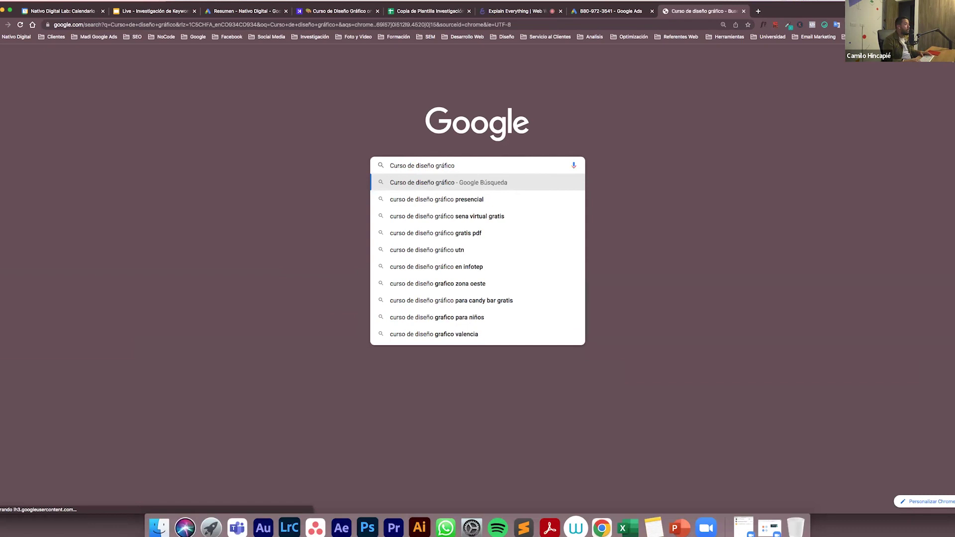
Look over the ads, local listings and related questions in the search results, and highlight the search query
{"action": "scroll", "coordinate": [208, 225], "scroll_direction": "down", "scroll_amount": 2}
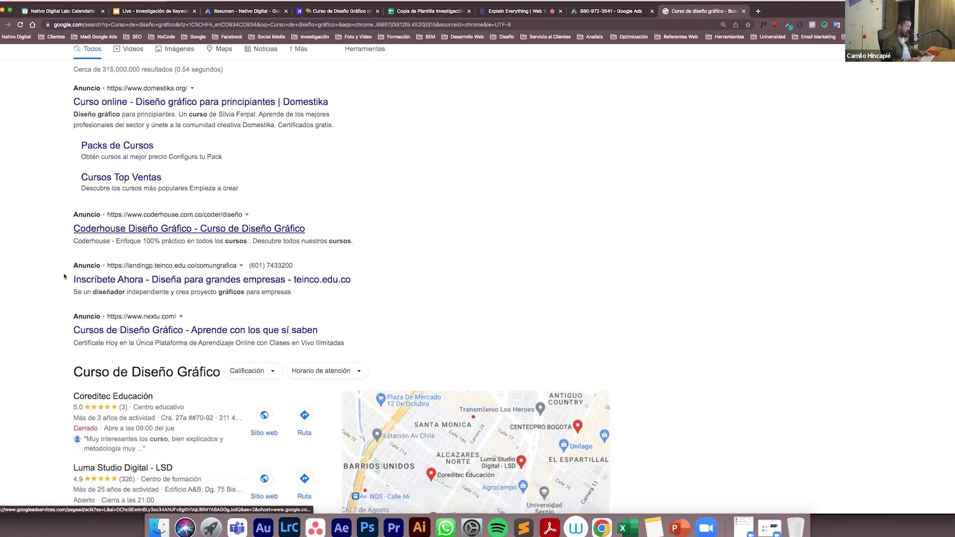
{"action": "scroll", "coordinate": [59, 326], "scroll_direction": "down", "scroll_amount": 4}
{"action": "scroll", "coordinate": [59, 328], "scroll_direction": "down", "scroll_amount": 6}
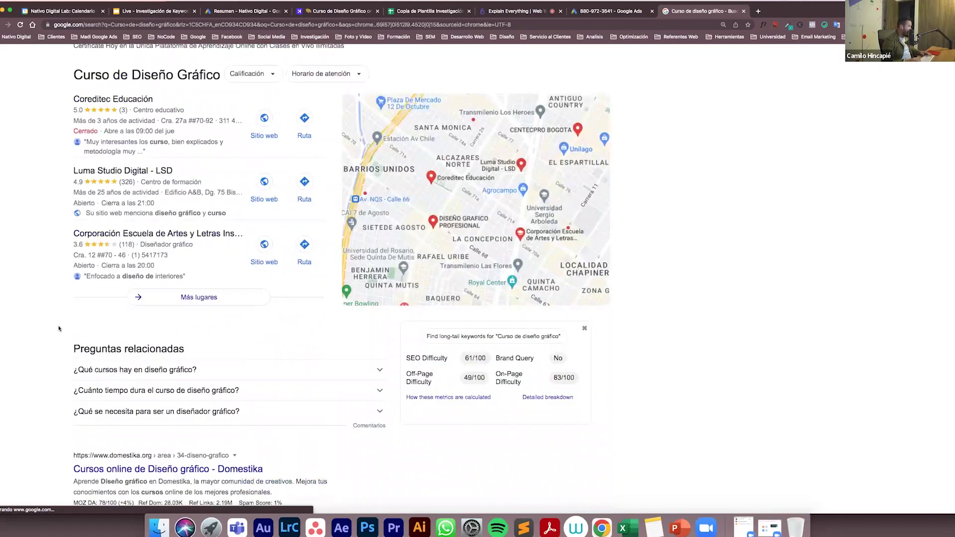
{"action": "scroll", "coordinate": [59, 329], "scroll_direction": "up", "scroll_amount": 7}
{"action": "scroll", "coordinate": [59, 328], "scroll_direction": "up", "scroll_amount": 2}
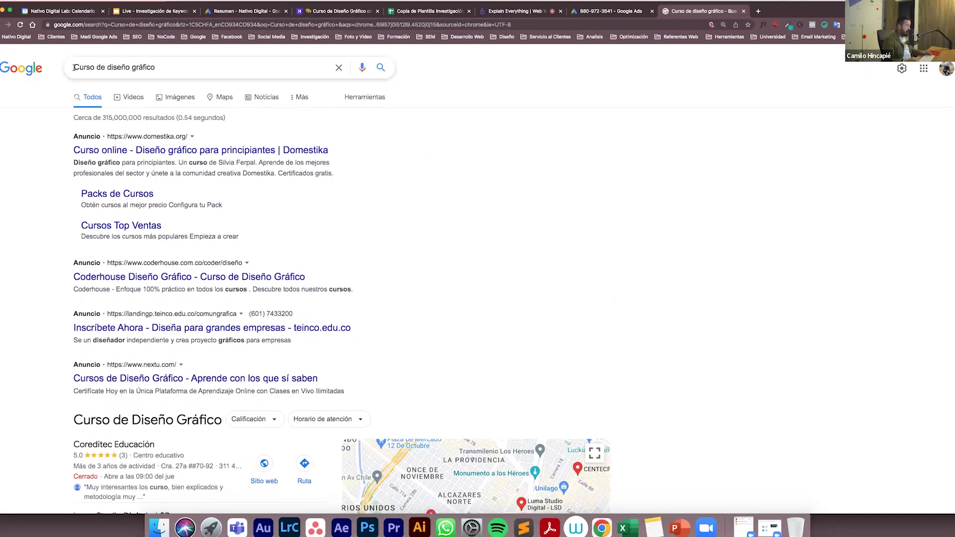
{"action": "triple_click", "coordinate": [154, 67]}
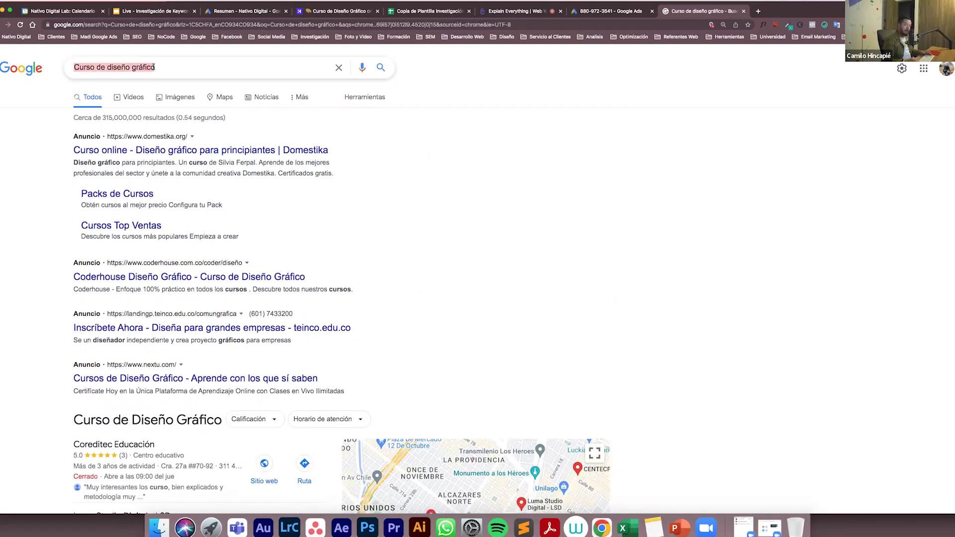
Highlight the search query again and compare it with the ads and local listings in the Google results
{"action": "left_click", "coordinate": [79, 133]}
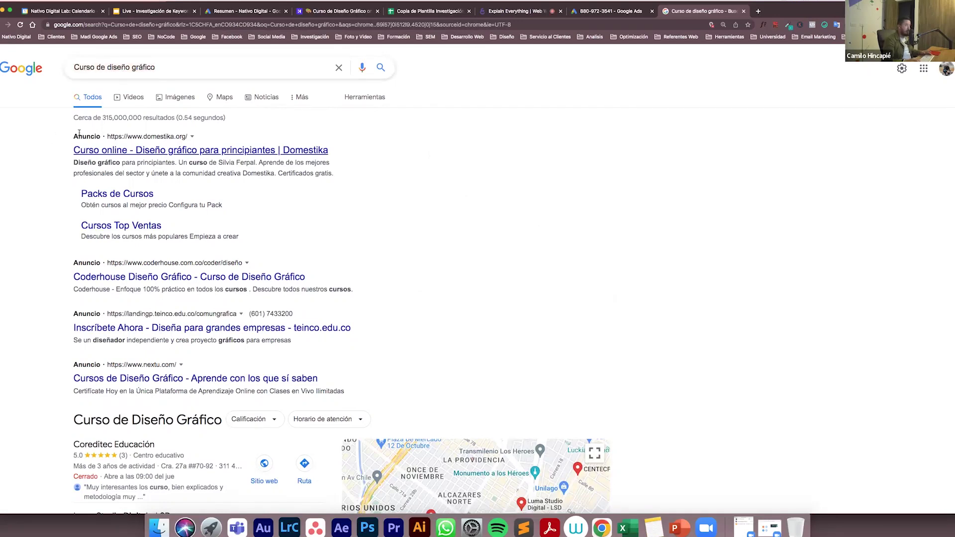
{"action": "left_click_drag", "start_coordinate": [157, 67], "coordinate": [68, 69]}
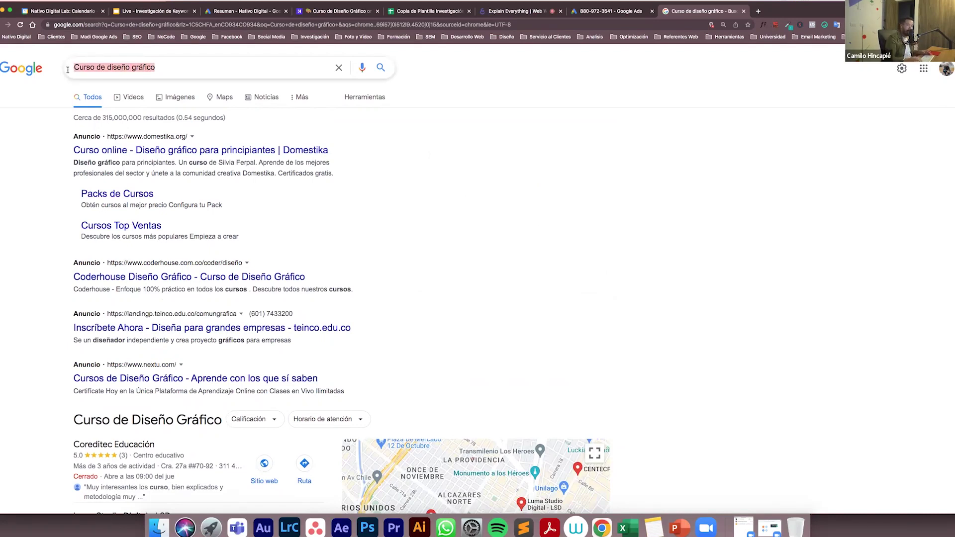
{"action": "left_click", "coordinate": [49, 150]}
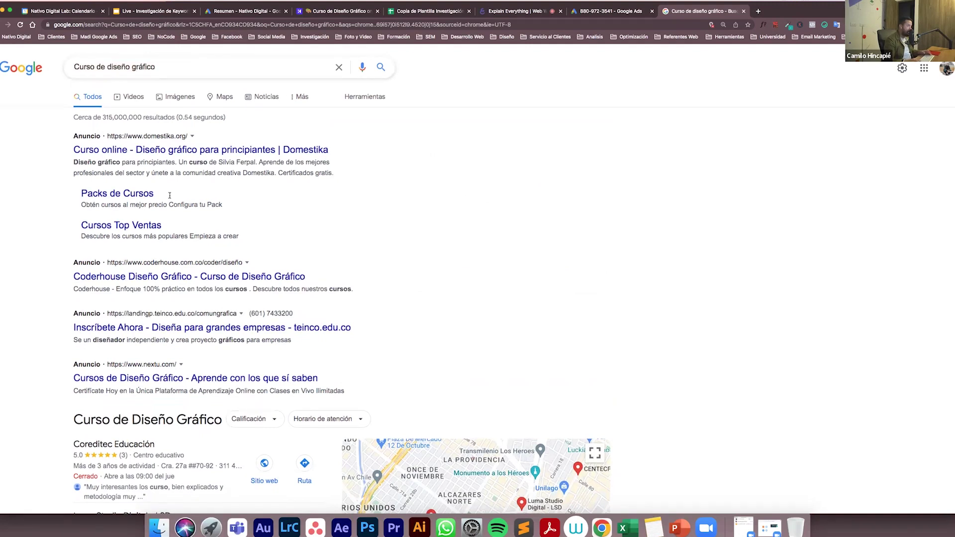
{"action": "scroll", "coordinate": [169, 195], "scroll_direction": "down", "scroll_amount": 2}
{"action": "scroll", "coordinate": [169, 196], "scroll_direction": "up", "scroll_amount": 3}
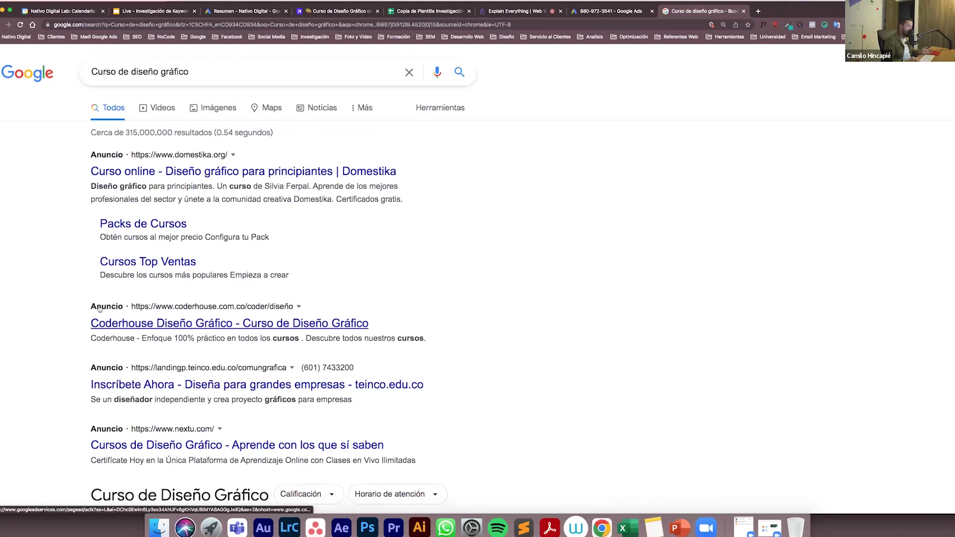
{"action": "scroll", "coordinate": [99, 309], "scroll_direction": "down", "scroll_amount": 1}
{"action": "scroll", "coordinate": [99, 309], "scroll_direction": "down", "scroll_amount": 10}
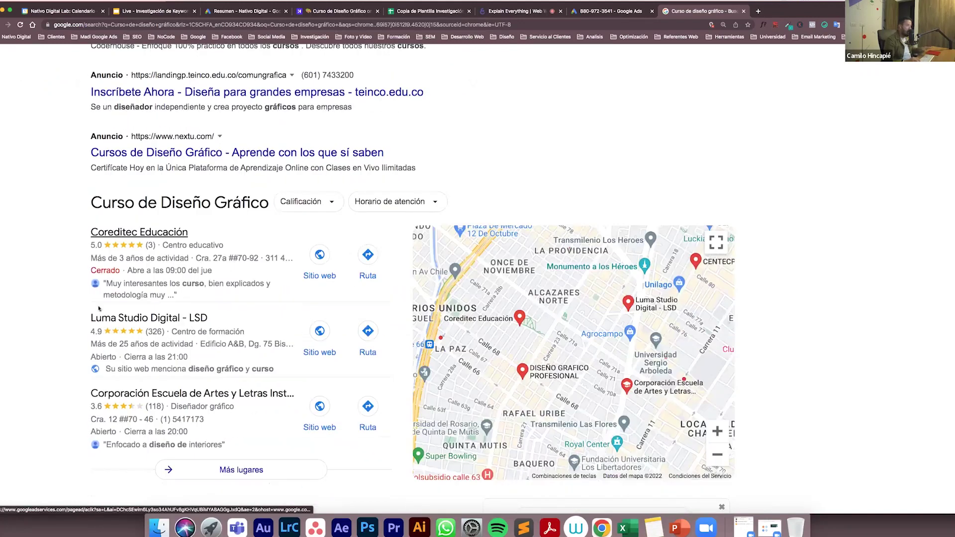
Review the related questions, organic results, suggested keyword lists and lower ads for the graphic design course search
{"action": "scroll", "coordinate": [99, 310], "scroll_direction": "down", "scroll_amount": 10}
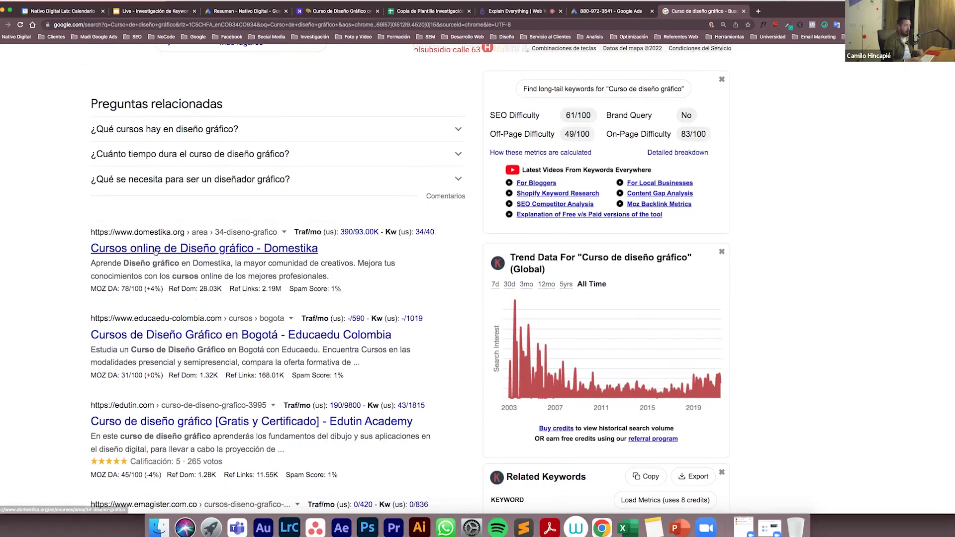
{"action": "scroll", "coordinate": [140, 392], "scroll_direction": "down", "scroll_amount": 1}
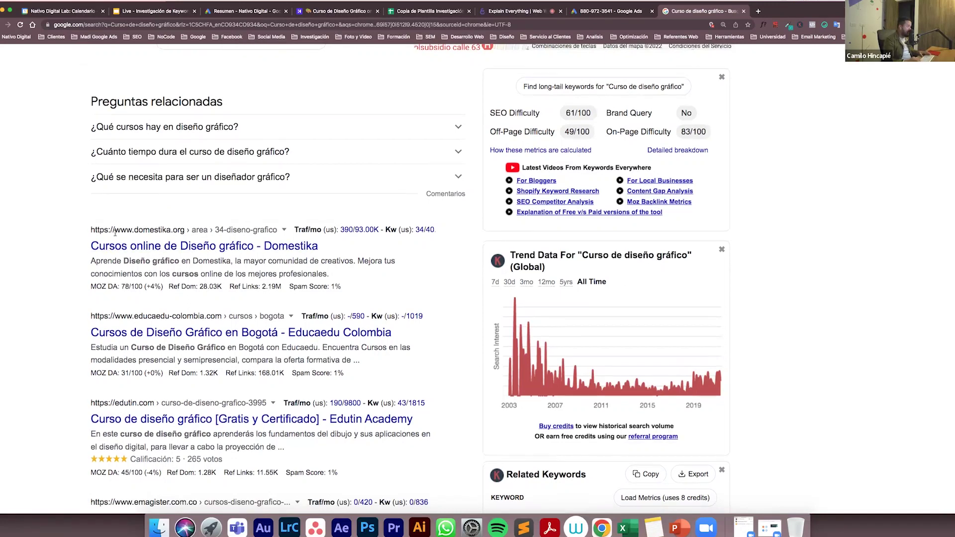
{"action": "scroll", "coordinate": [141, 391], "scroll_direction": "down", "scroll_amount": 5}
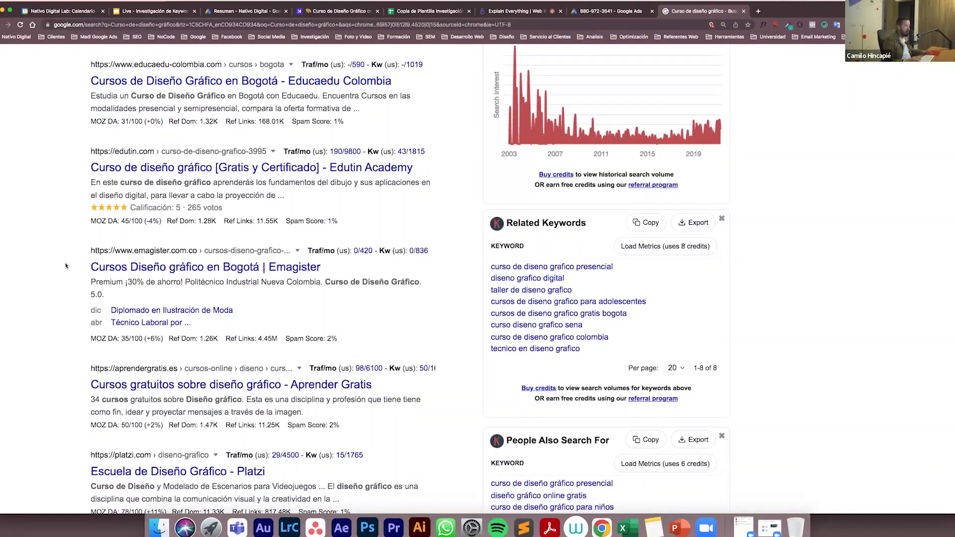
{"action": "scroll", "coordinate": [65, 266], "scroll_direction": "down", "scroll_amount": 7}
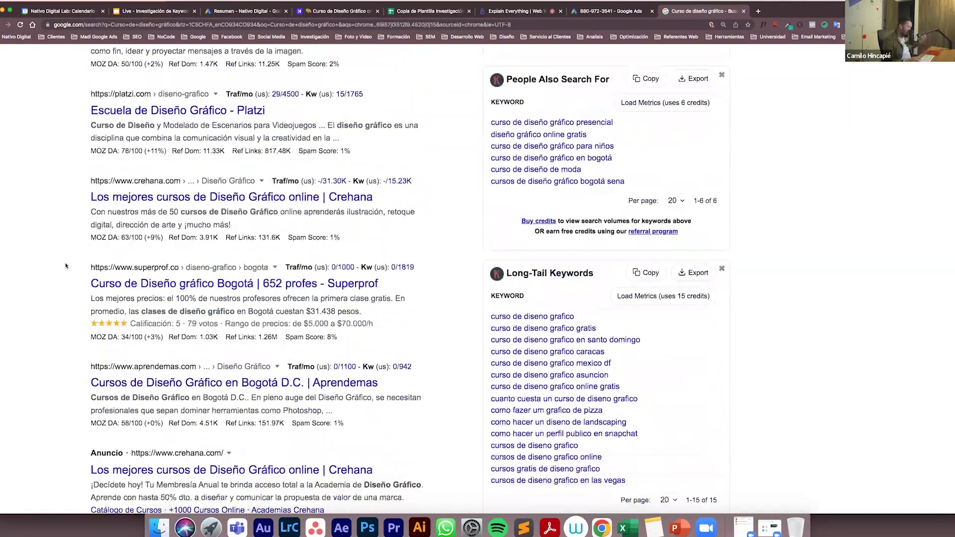
{"action": "scroll", "coordinate": [66, 266], "scroll_direction": "down", "scroll_amount": 6}
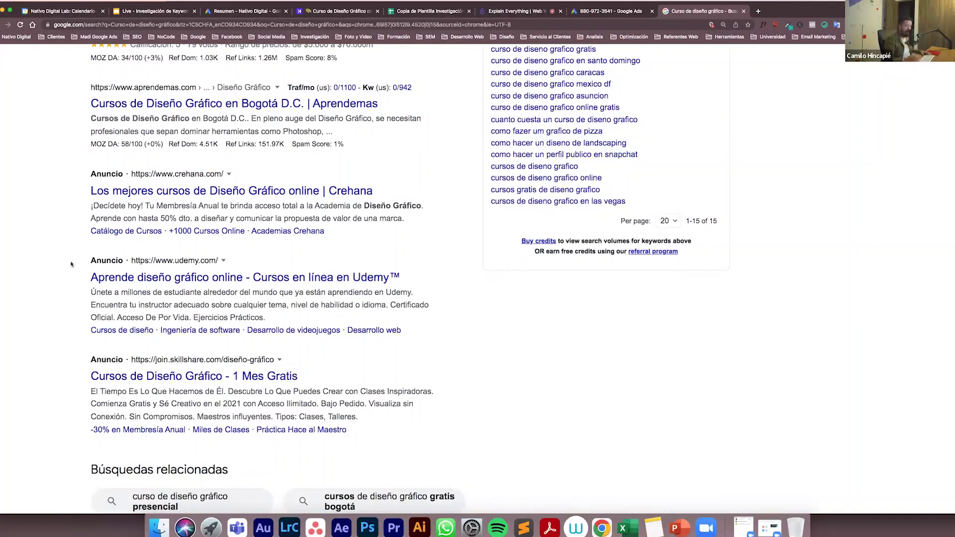
{"action": "scroll", "coordinate": [188, 342], "scroll_direction": "up", "scroll_amount": 1}
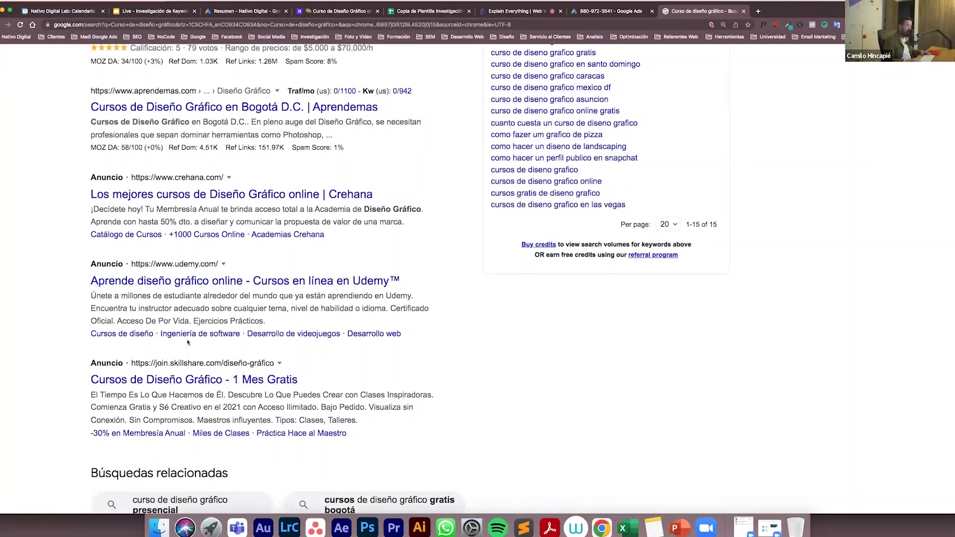
{"action": "scroll", "coordinate": [188, 342], "scroll_direction": "up", "scroll_amount": 20}
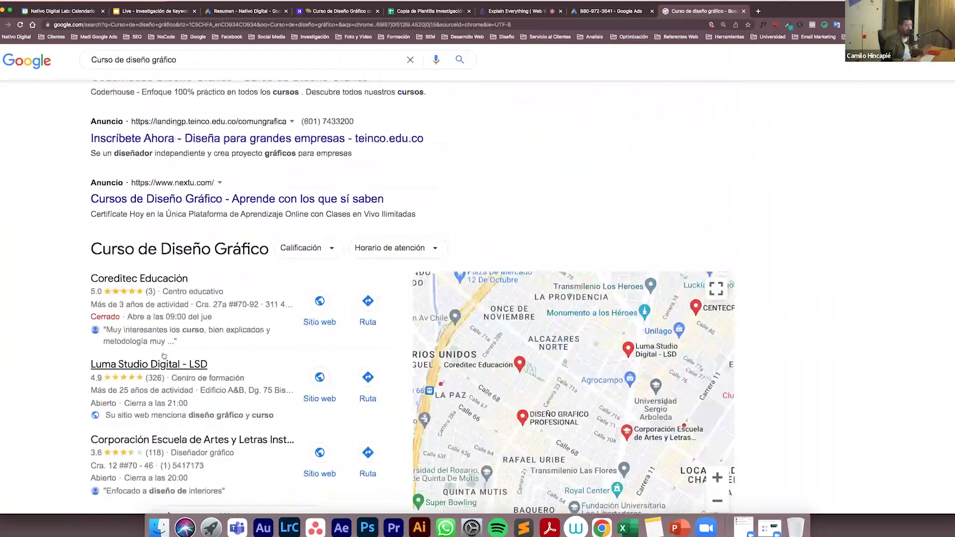
{"action": "scroll", "coordinate": [188, 206], "scroll_direction": "up", "scroll_amount": 5}
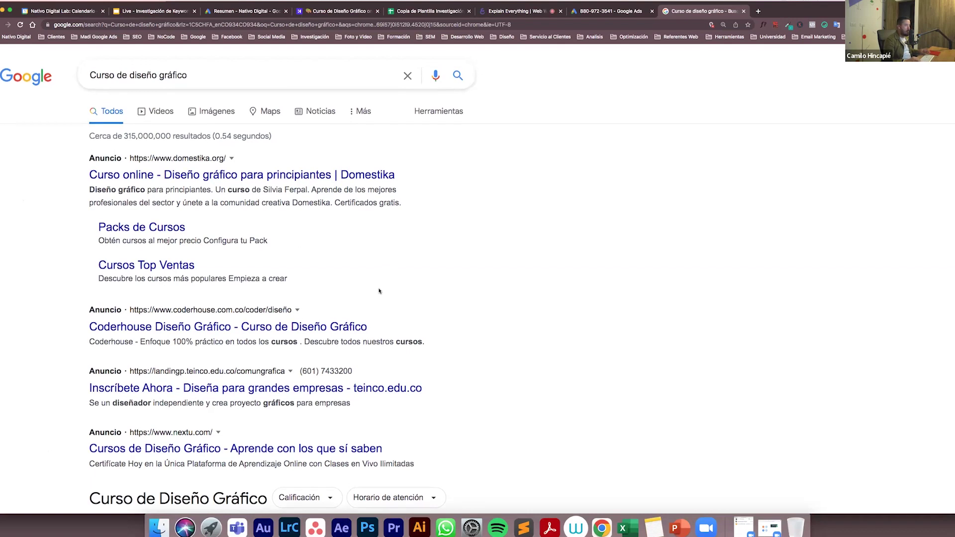
Return to the keyword research spreadsheet and go through the four keywords in the Lluvia de Ideas table
{"action": "left_click", "coordinate": [409, 16]}
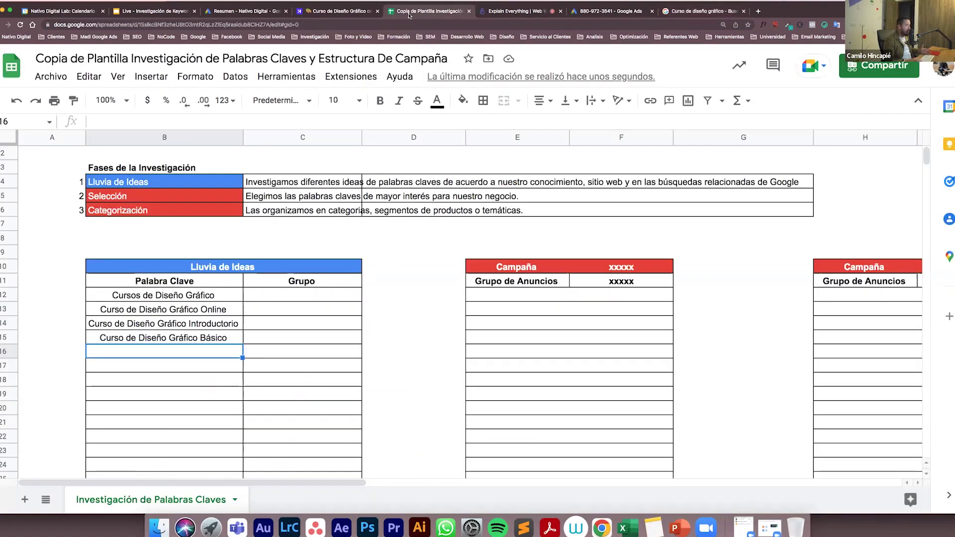
{"action": "left_click", "coordinate": [192, 296]}
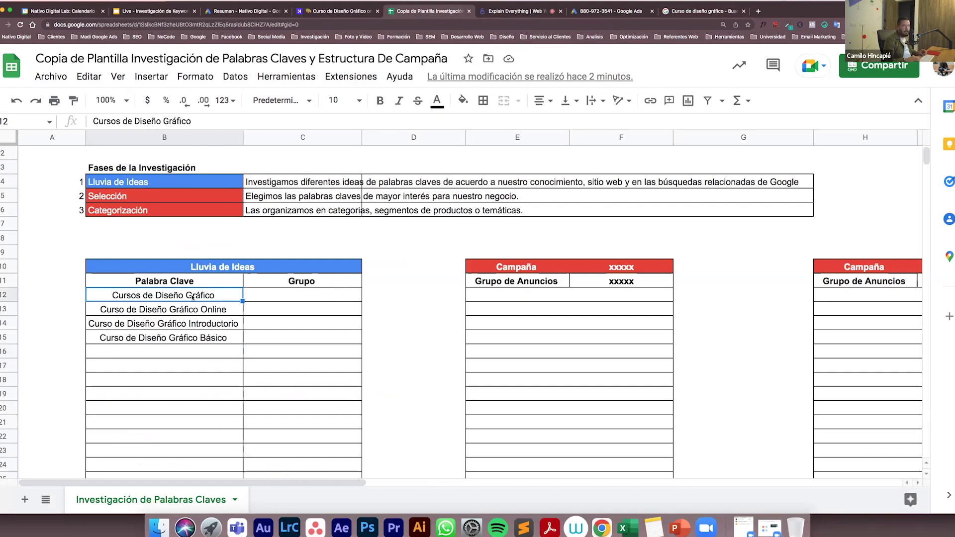
{"action": "key", "text": "Down"}
{"action": "key", "text": "Down"}
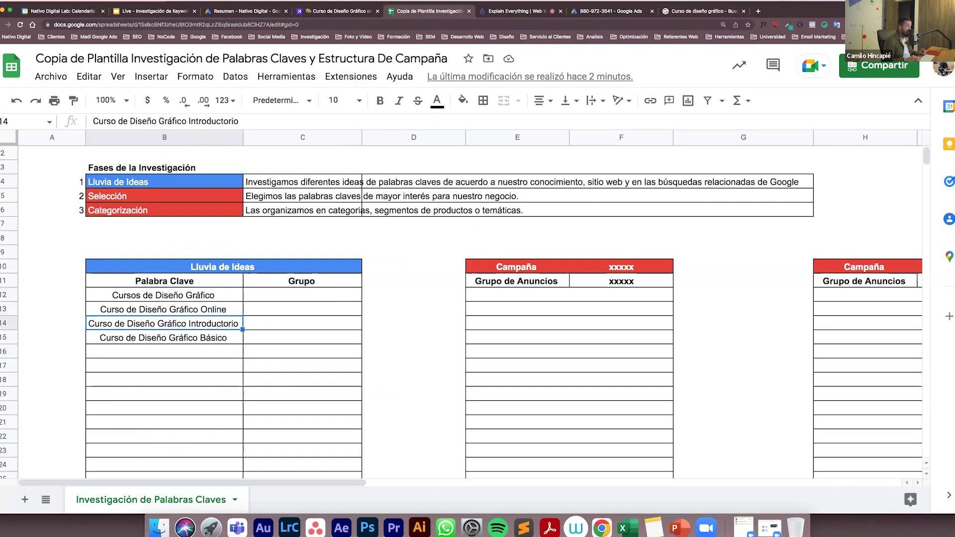
{"action": "key", "text": "Down"}
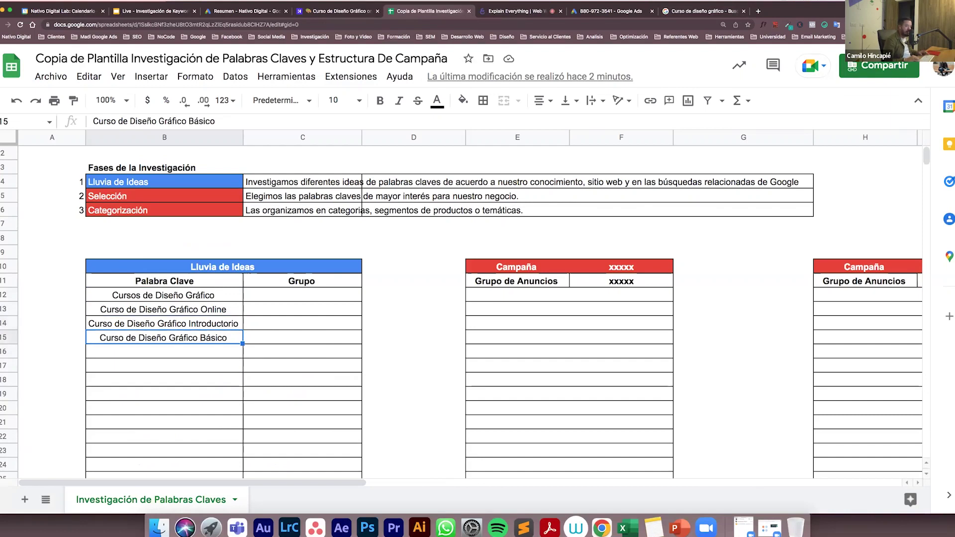
{"action": "key", "text": "Right"}
{"action": "key", "text": "Left"}
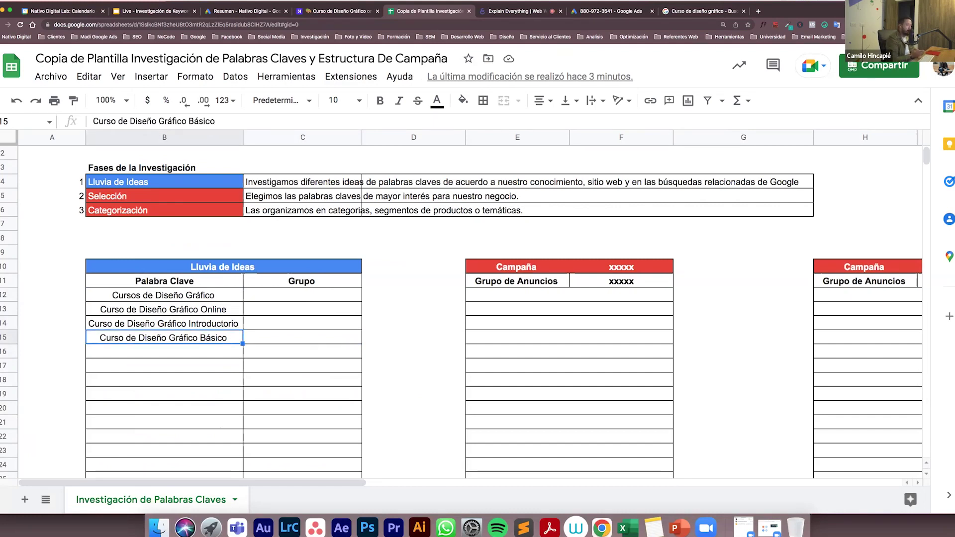
Check the description and title of the Crehana course page against the keywords, and return to the spreadsheet
{"action": "left_click", "coordinate": [321, 12]}
{"action": "scroll", "coordinate": [379, 216], "scroll_direction": "down", "scroll_amount": 5}
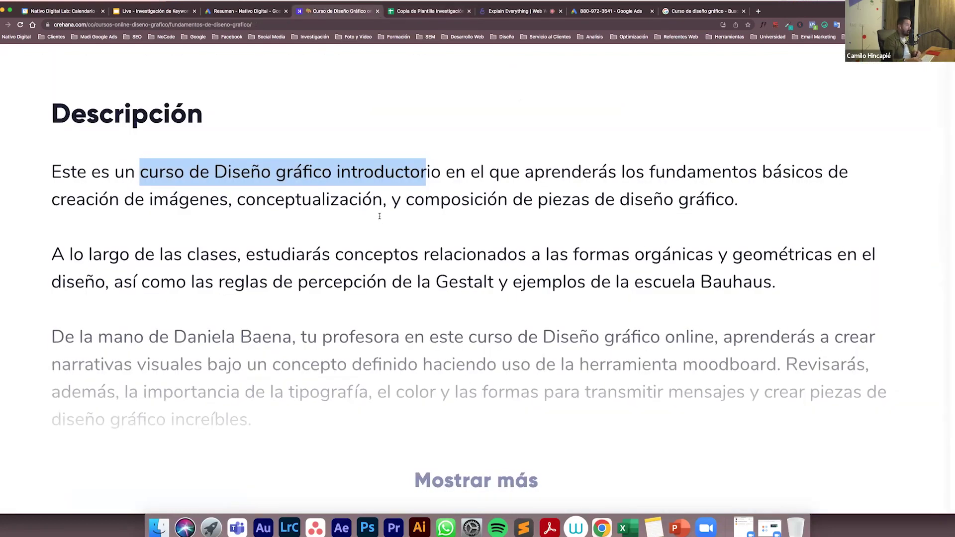
{"action": "scroll", "coordinate": [374, 270], "scroll_direction": "up", "scroll_amount": 5}
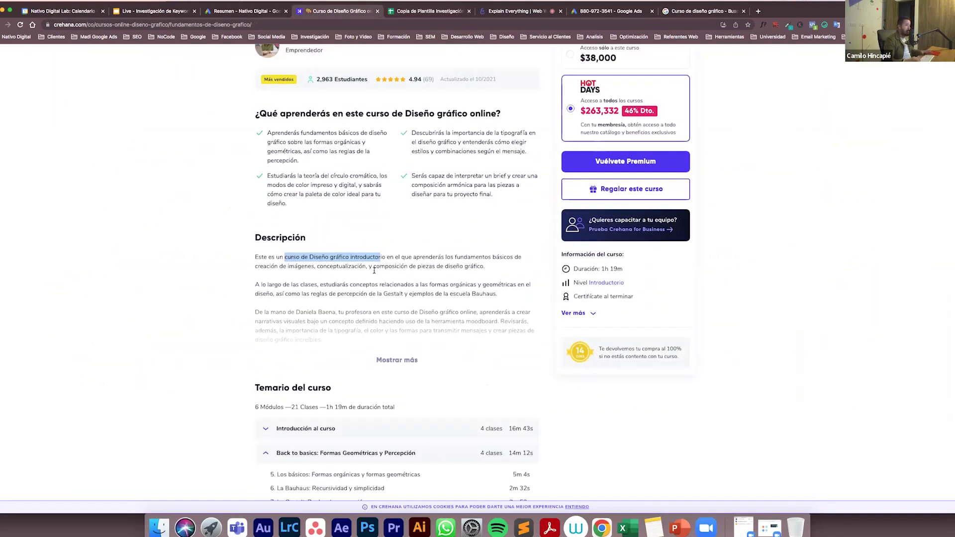
{"action": "left_click", "coordinate": [218, 336]}
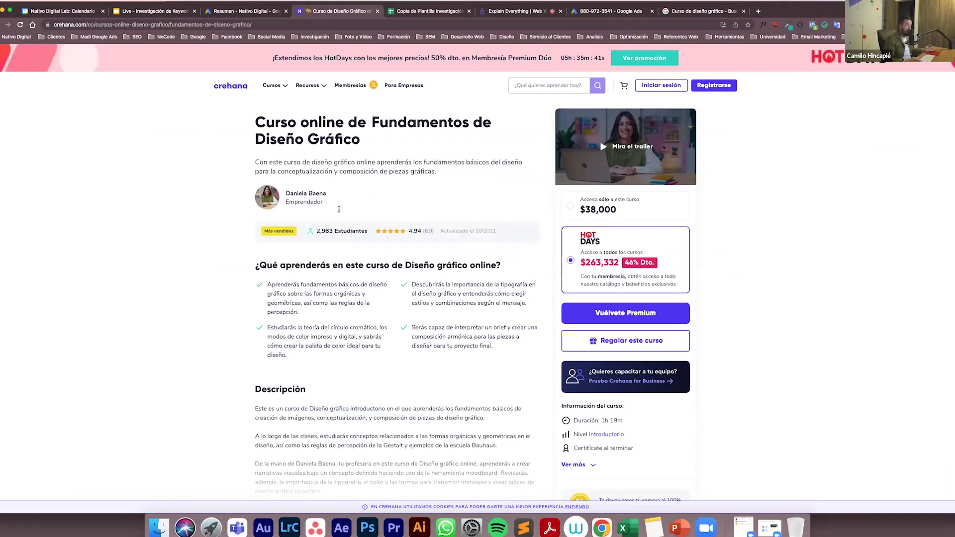
{"action": "left_click", "coordinate": [431, 12]}
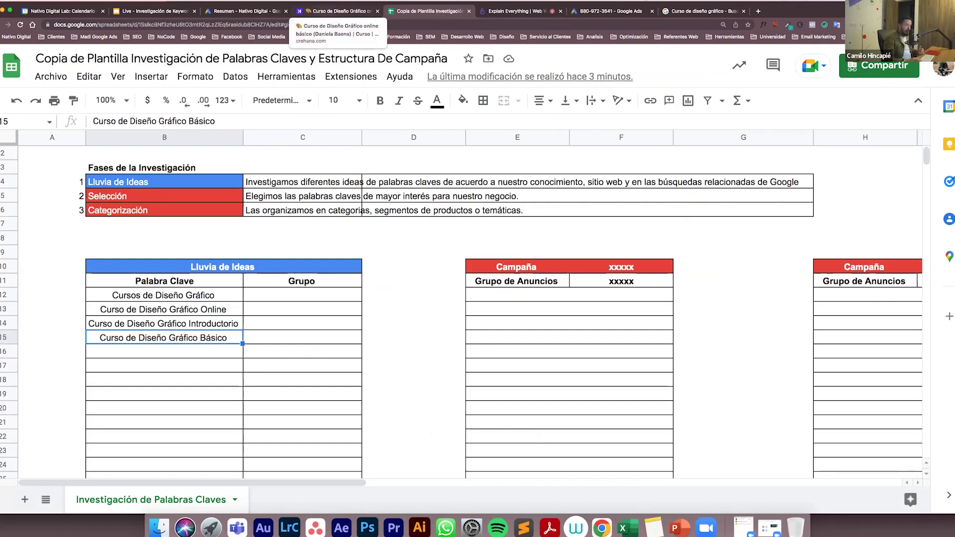
Extend the Google query to "Curso de diseño gráfico basico" and run the search
{"action": "left_click", "coordinate": [687, 15]}
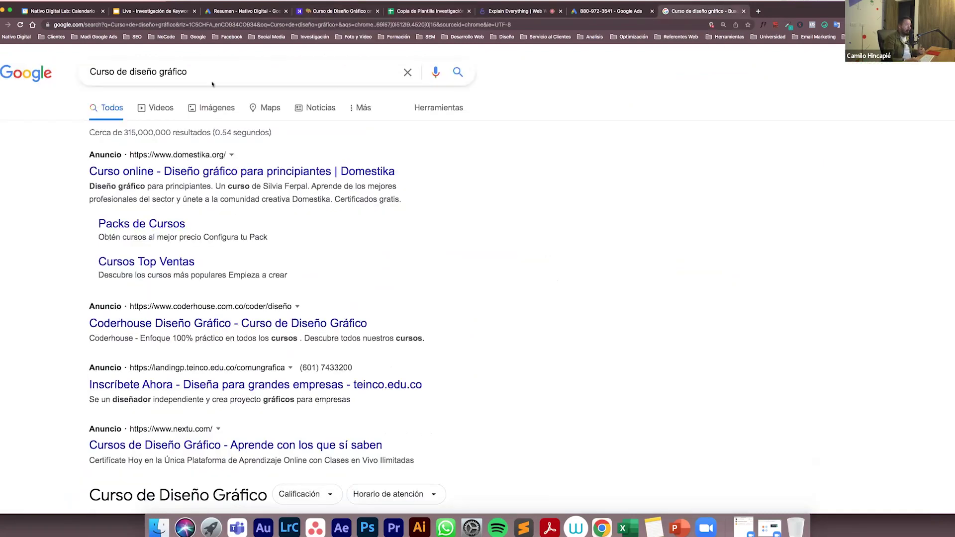
{"action": "left_click_drag", "start_coordinate": [195, 74], "coordinate": [77, 73]}
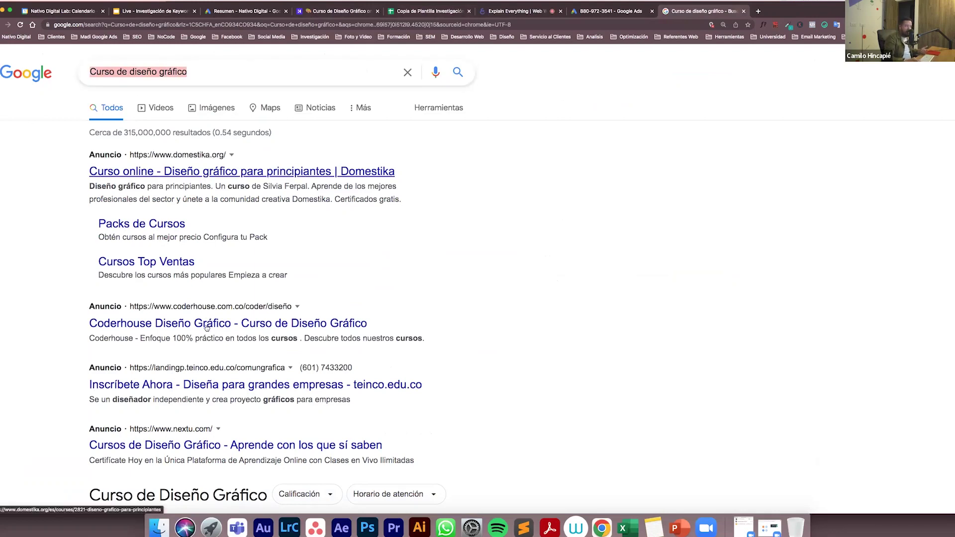
{"action": "left_click", "coordinate": [207, 67]}
{"action": "type", "text": "basic"}
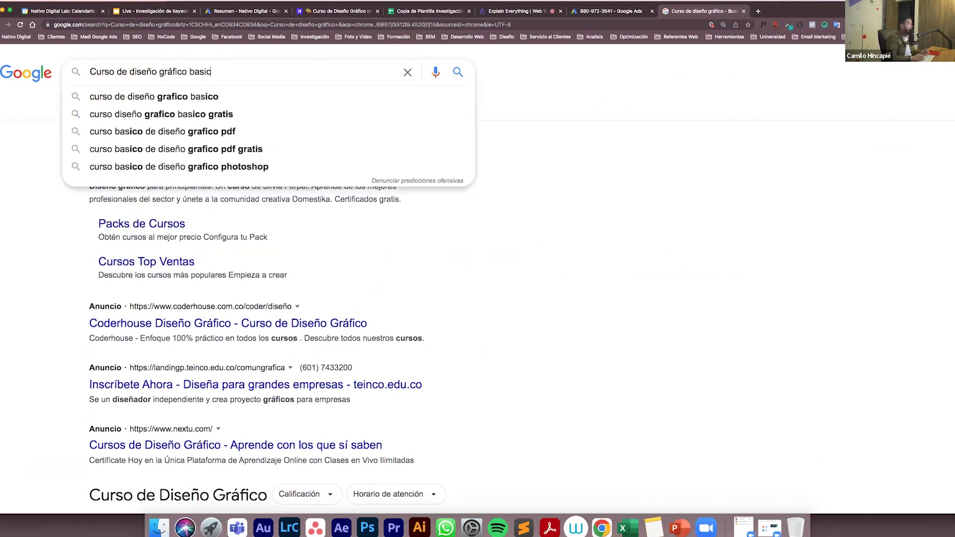
{"action": "type", "text": "o"}
{"action": "key", "text": "Return"}
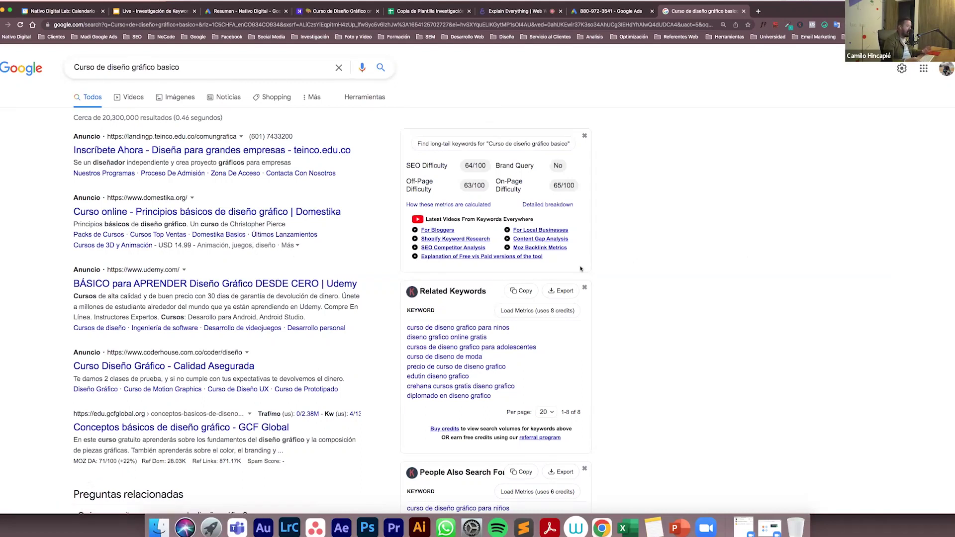
Show the Keywords Everywhere extension's options, and search Google for "keyword everywhere" in a new browser tab
{"action": "left_click", "coordinate": [800, 25]}
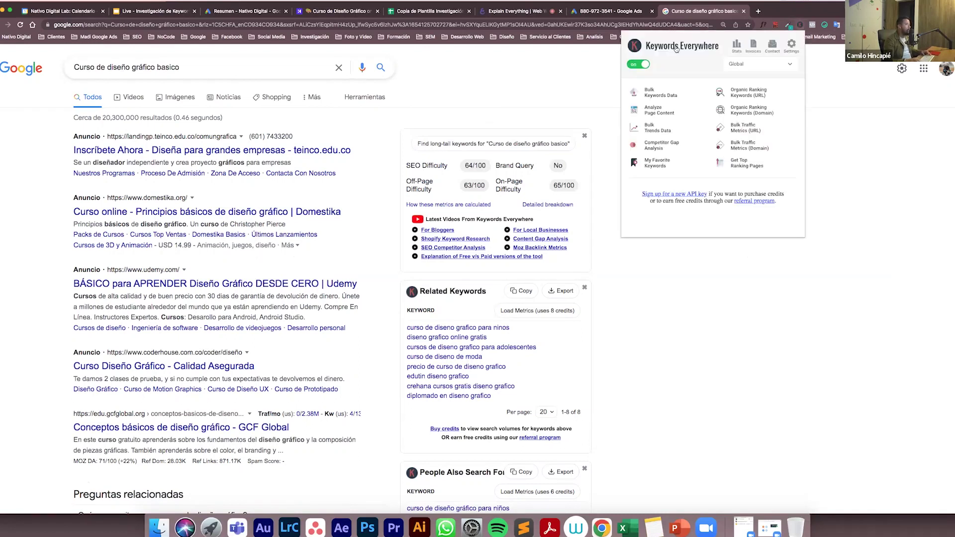
{"action": "scroll", "coordinate": [676, 48], "scroll_direction": "up", "scroll_amount": 5}
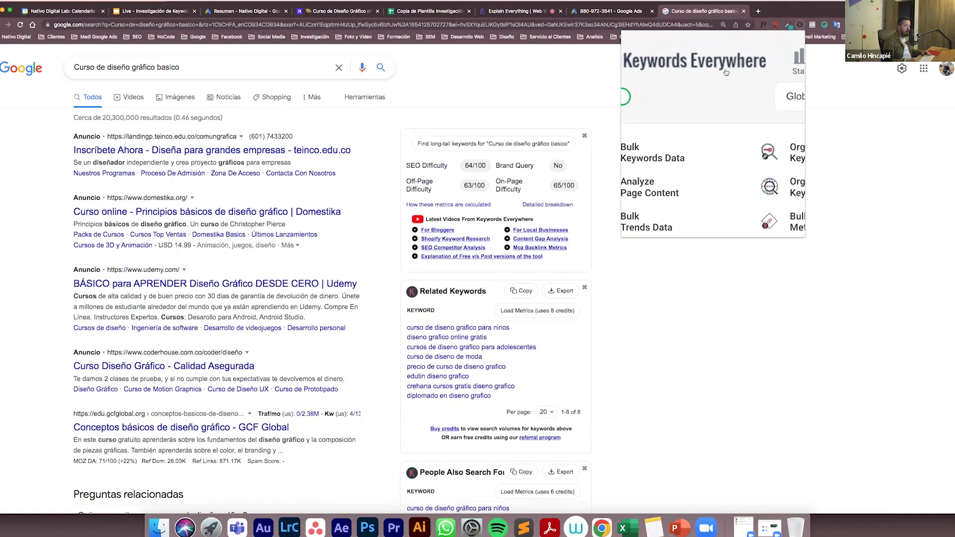
{"action": "left_click", "coordinate": [758, 11]}
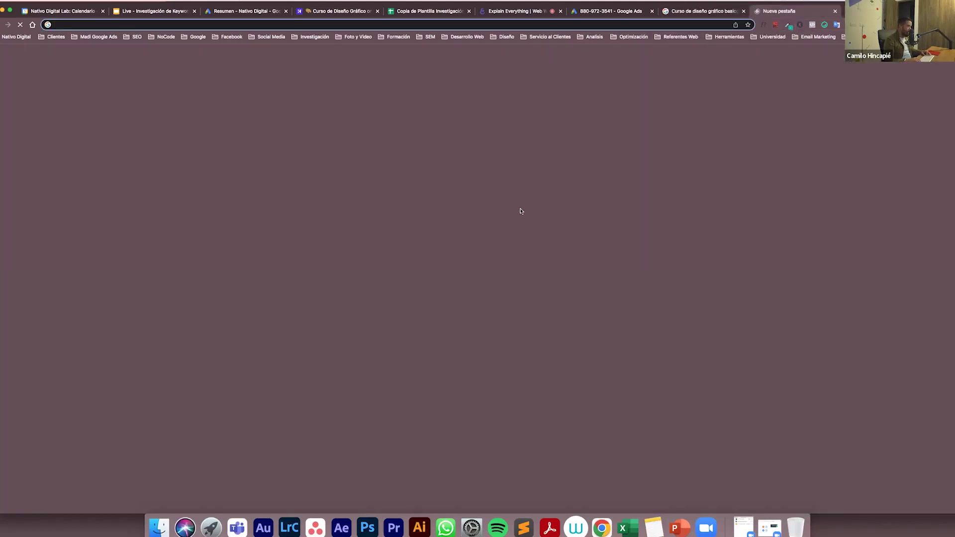
{"action": "left_click", "coordinate": [465, 164]}
{"action": "type", "text": "Key"}
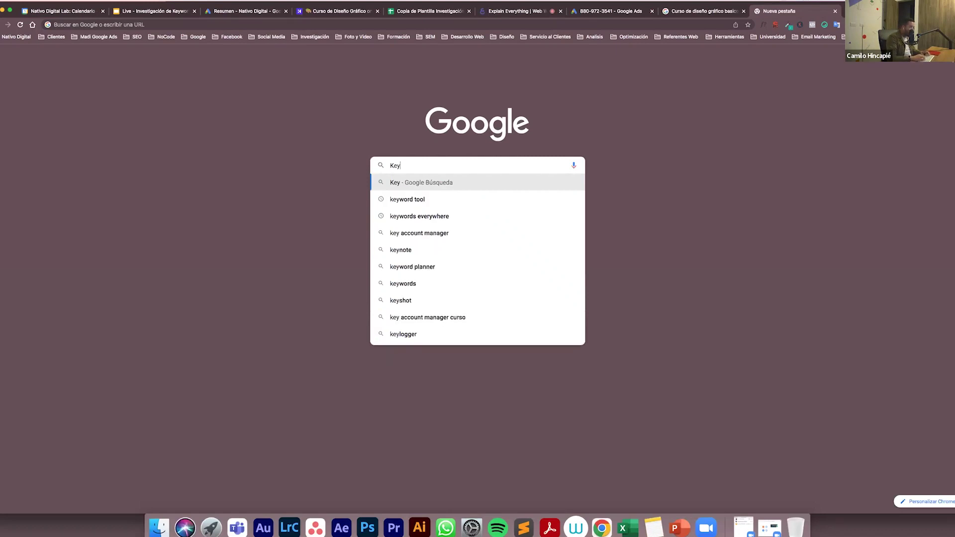
{"action": "type", "text": "word e"}
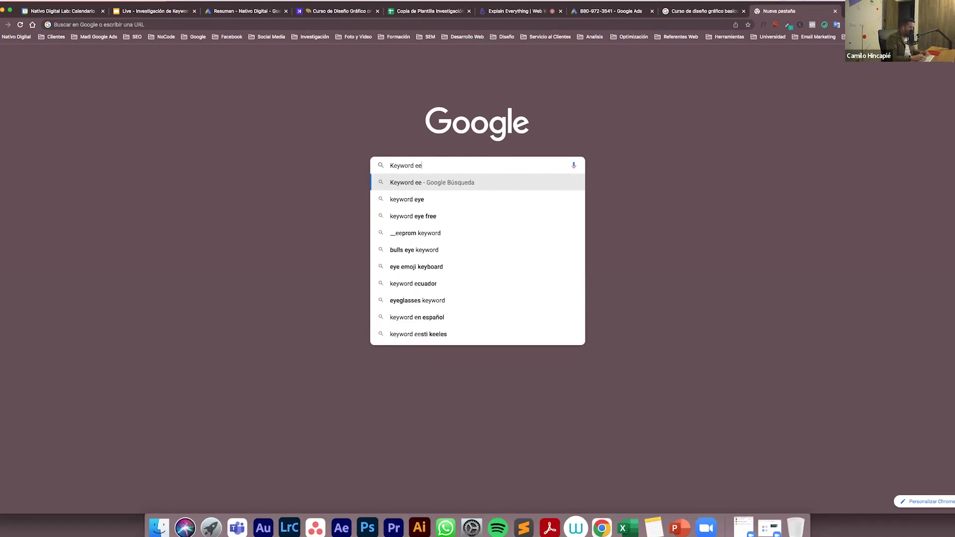
{"action": "key", "text": "Down"}
{"action": "key", "text": "Return"}
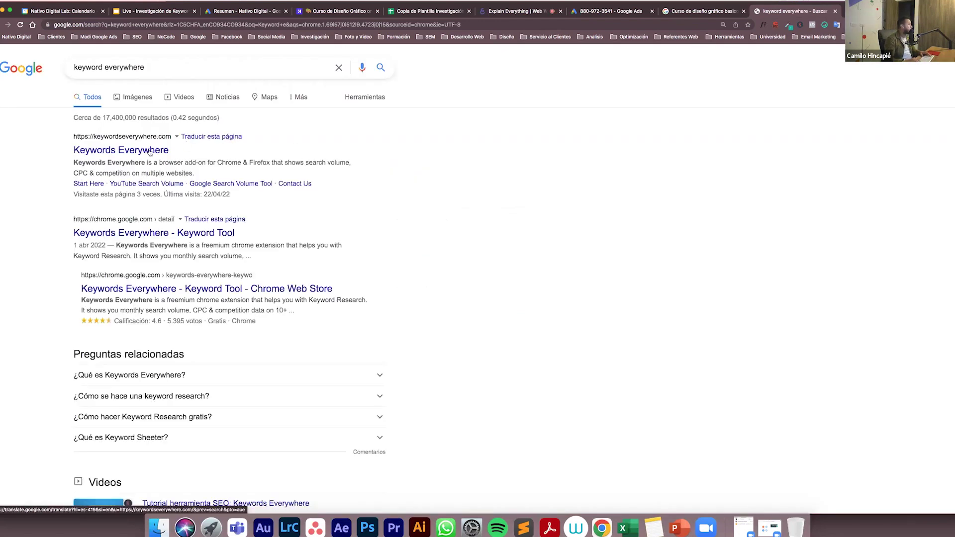
Refine the Google search to "keyword everywhere extension"
{"action": "left_click", "coordinate": [154, 65]}
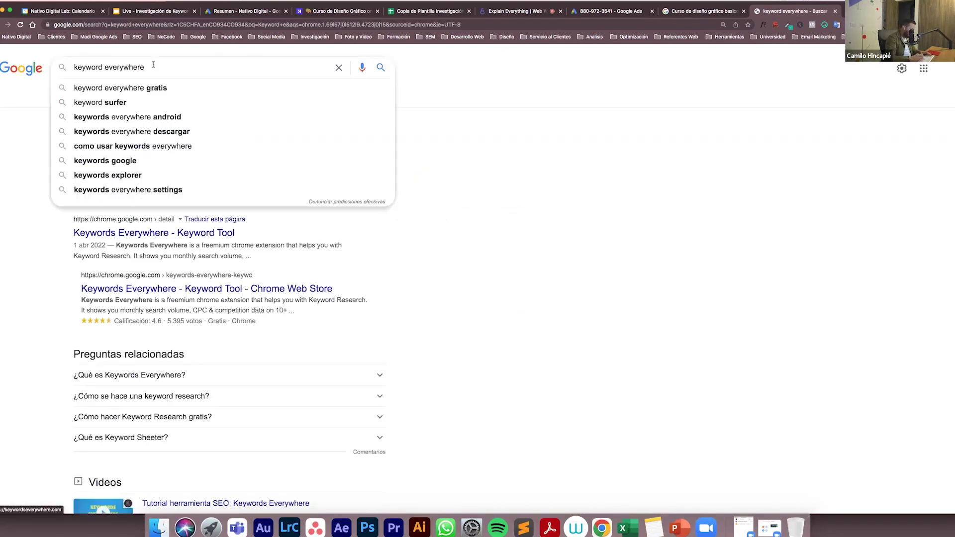
{"action": "type", "text": "extension"}
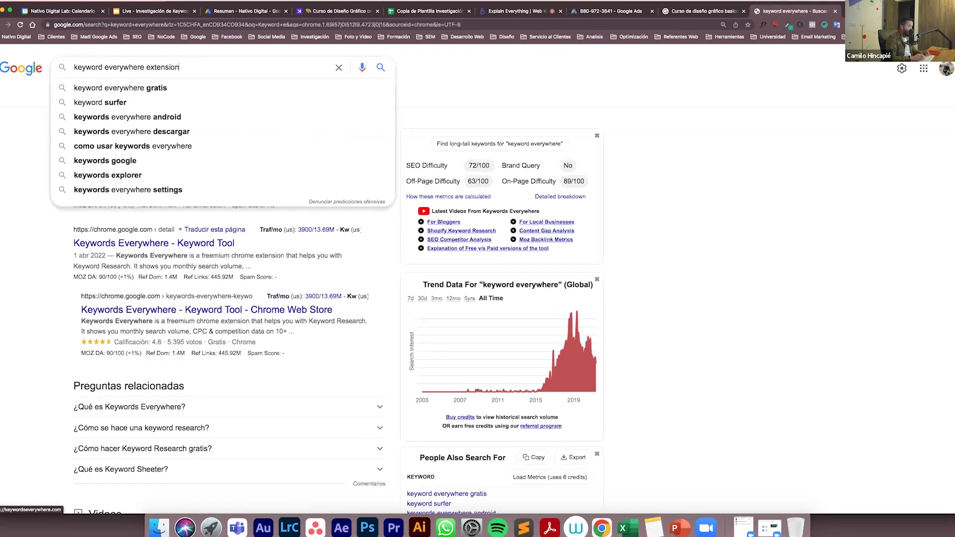
{"action": "key", "text": "Return"}
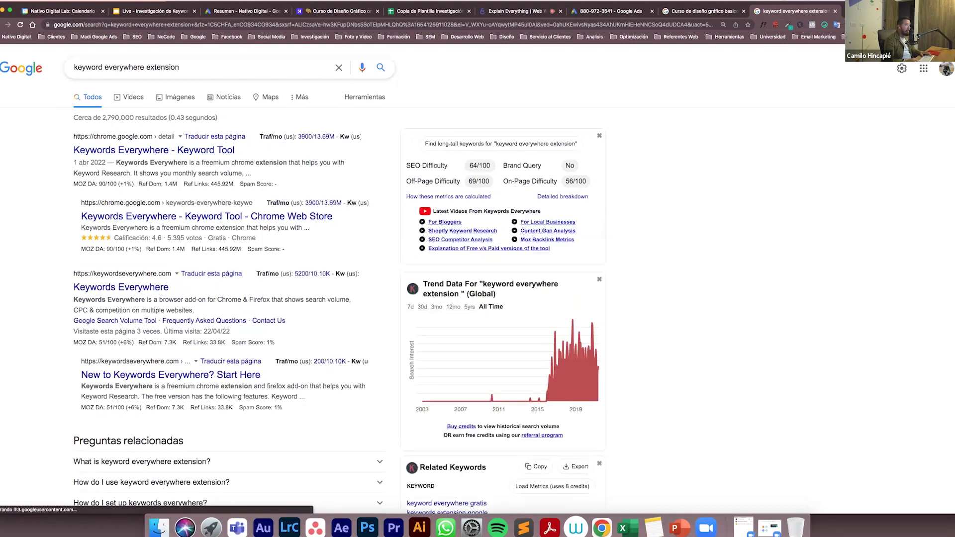
Return to the "Curso de diseño gráfico basico" results and examine the Related Keywords and People Also Search For lists
{"action": "left_click", "coordinate": [732, 13]}
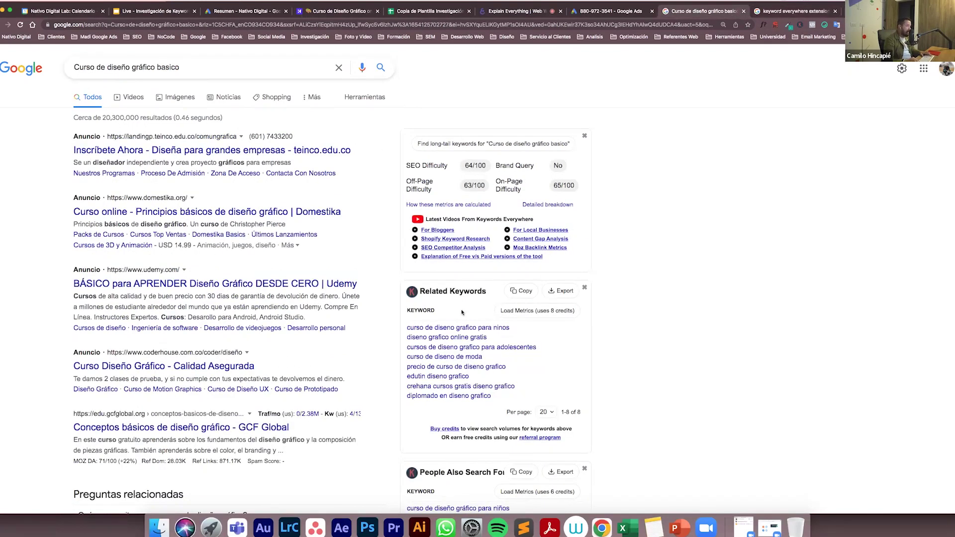
{"action": "scroll", "coordinate": [455, 303], "scroll_direction": "down", "scroll_amount": 3}
{"action": "scroll", "coordinate": [454, 304], "scroll_direction": "down", "scroll_amount": 4}
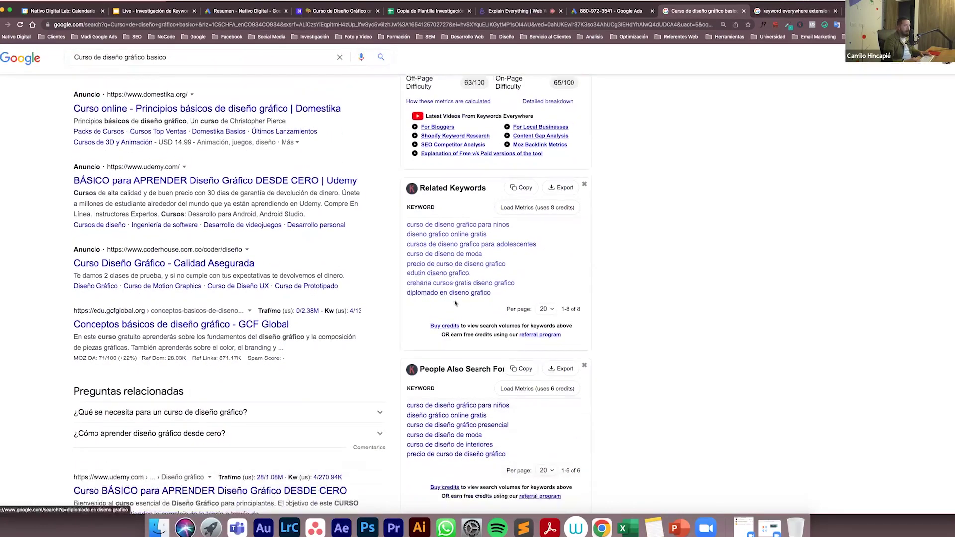
{"action": "scroll", "coordinate": [454, 303], "scroll_direction": "up", "scroll_amount": 3}
Shorten the Google query to "Curso de diseño gráfico" and rerun the search until the Keywords Everywhere data loads
{"action": "left_click", "coordinate": [174, 67]}
{"action": "key", "text": "BackSpace"}
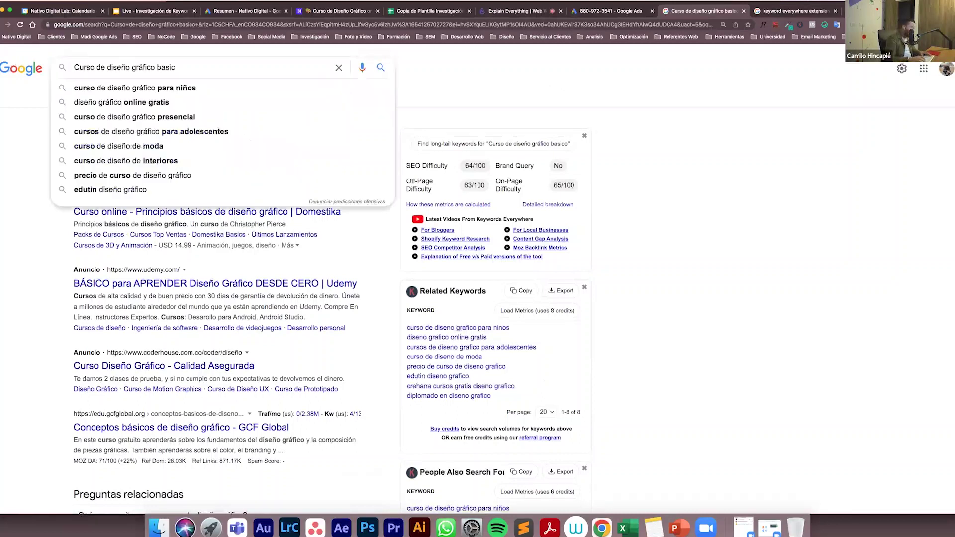
{"action": "key", "text": "BackSpace"}
{"action": "key", "text": "BackSpace"}
{"action": "key", "text": "BackSpace"}
{"action": "key", "text": "BackSpace"}
{"action": "key", "text": "BackSpace"}
{"action": "key", "text": "Return"}
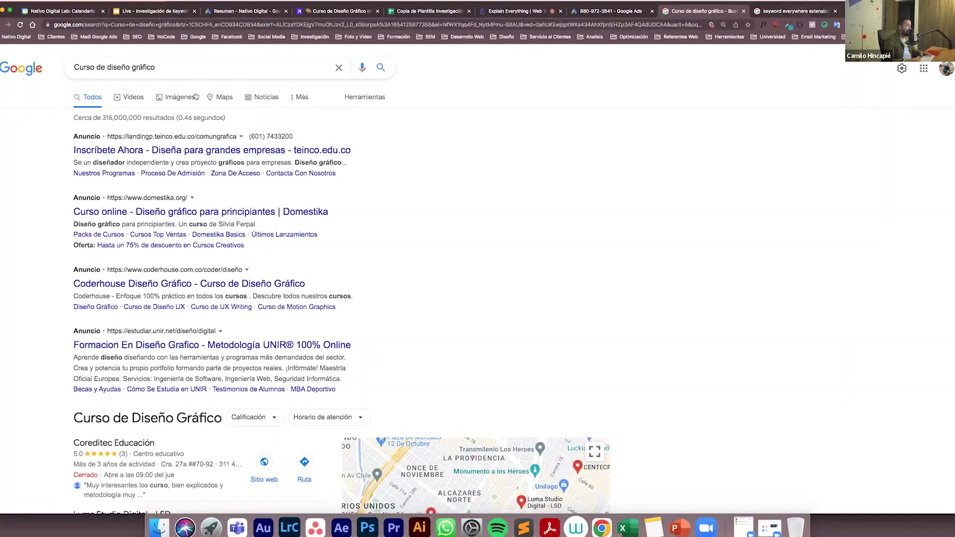
{"action": "left_click", "coordinate": [173, 69]}
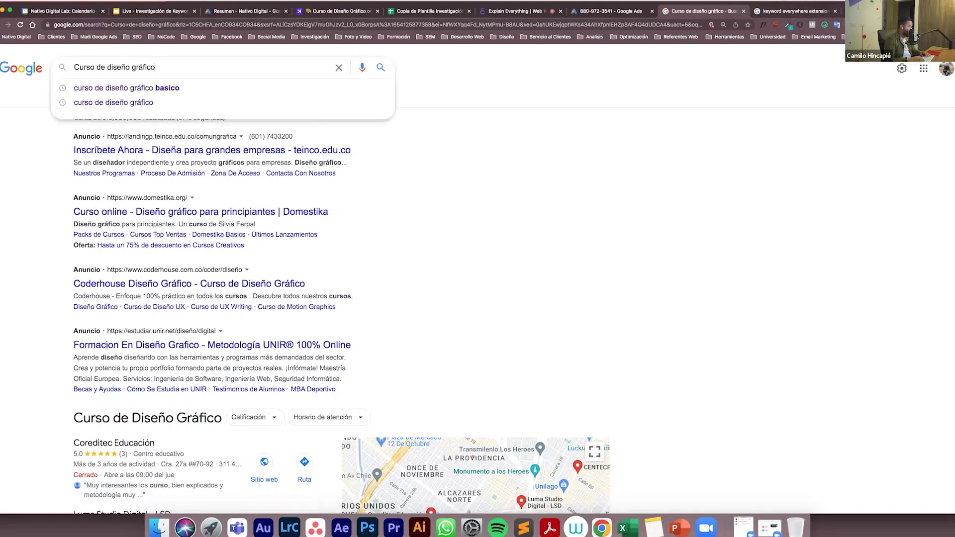
{"action": "key", "text": "Return"}
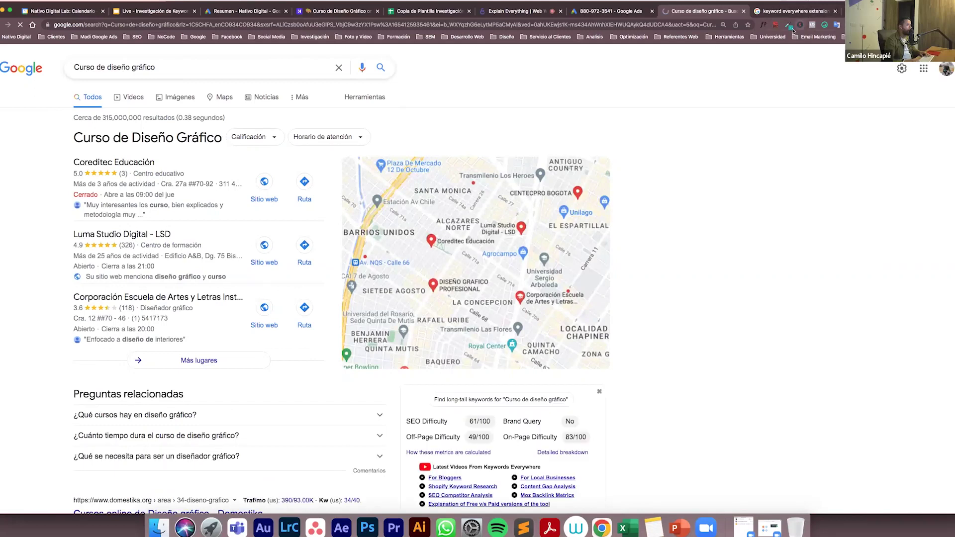
Examine the results page for "Curso de diseño gráfico", including the map listings, SEO difficulty metrics and trend chart
{"action": "scroll", "coordinate": [727, 218], "scroll_direction": "down", "scroll_amount": 1}
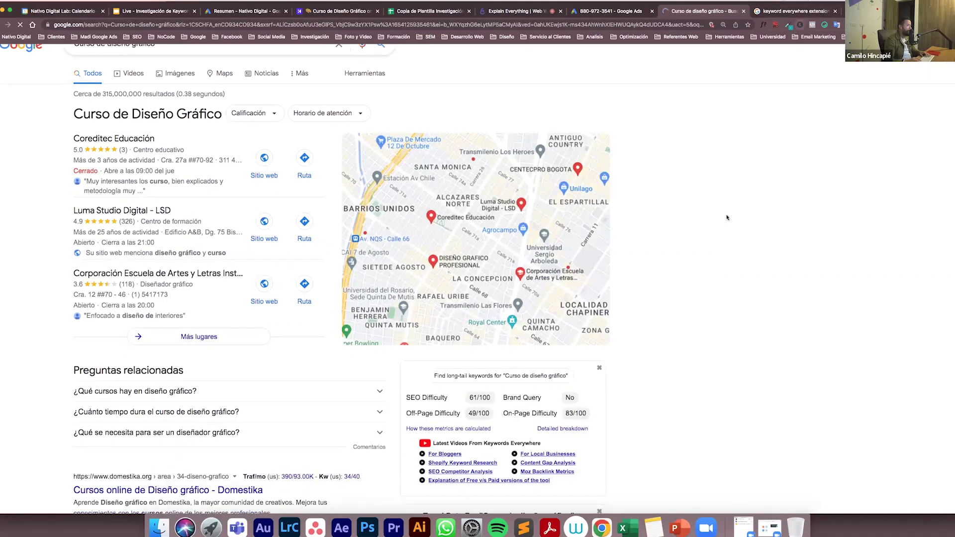
{"action": "left_click", "coordinate": [691, 283]}
{"action": "scroll", "coordinate": [691, 284], "scroll_direction": "down", "scroll_amount": 5}
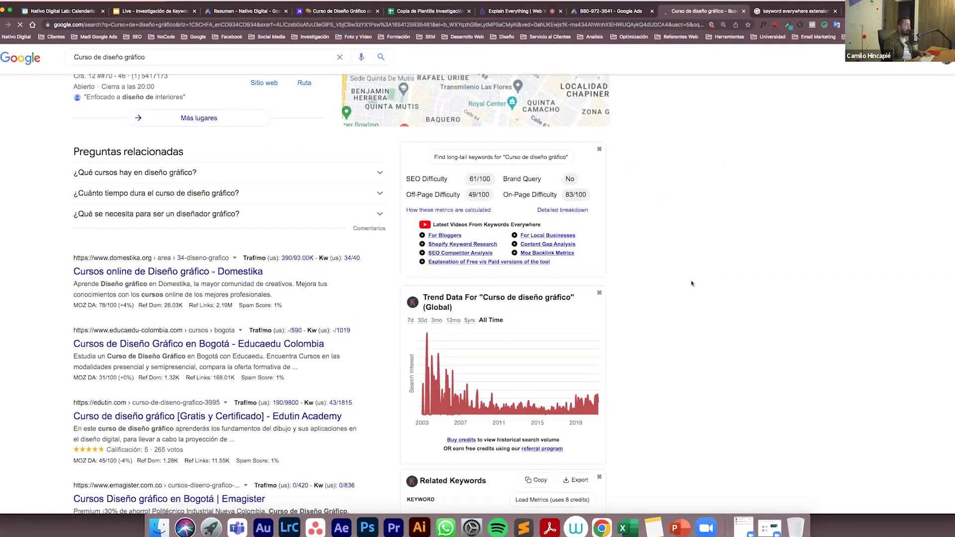
{"action": "scroll", "coordinate": [691, 283], "scroll_direction": "down", "scroll_amount": 2}
{"action": "scroll", "coordinate": [691, 284], "scroll_direction": "up", "scroll_amount": 1}
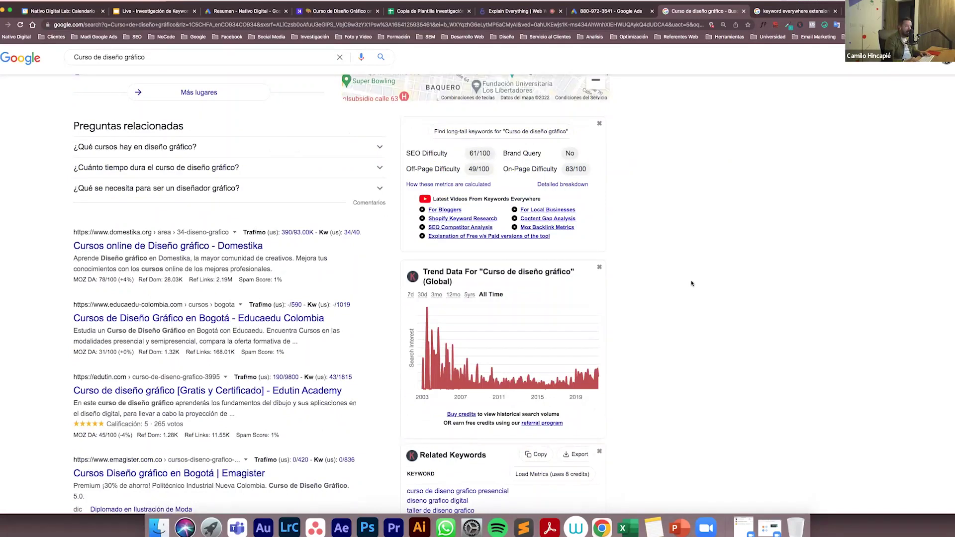
{"action": "scroll", "coordinate": [691, 284], "scroll_direction": "up", "scroll_amount": 3}
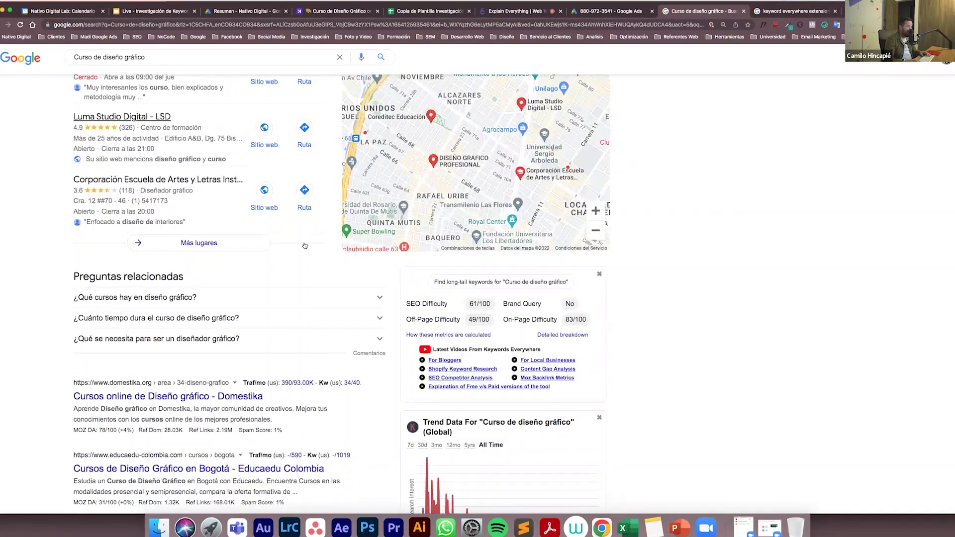
{"action": "scroll", "coordinate": [304, 246], "scroll_direction": "up", "scroll_amount": 2}
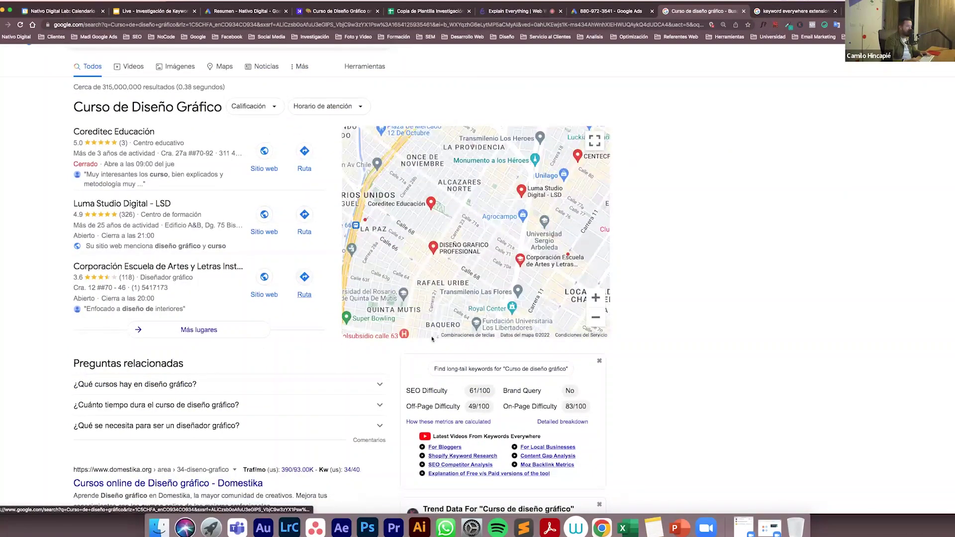
{"action": "scroll", "coordinate": [431, 339], "scroll_direction": "down", "scroll_amount": 5}
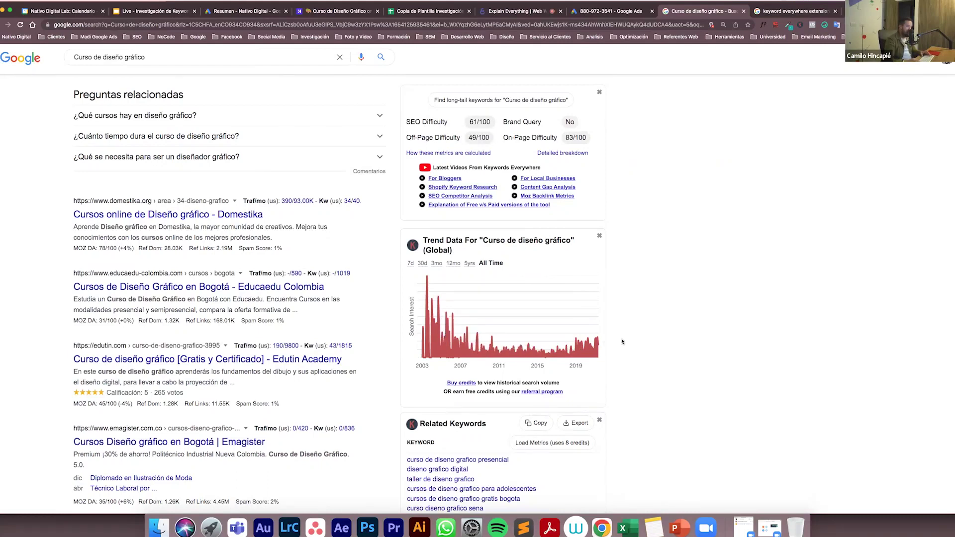
Compare time ranges in the Keywords Everywhere trend chart and set it to 12mo
{"action": "left_click", "coordinate": [441, 265]}
{"action": "left_click", "coordinate": [456, 265]}
{"action": "left_click", "coordinate": [468, 265]}
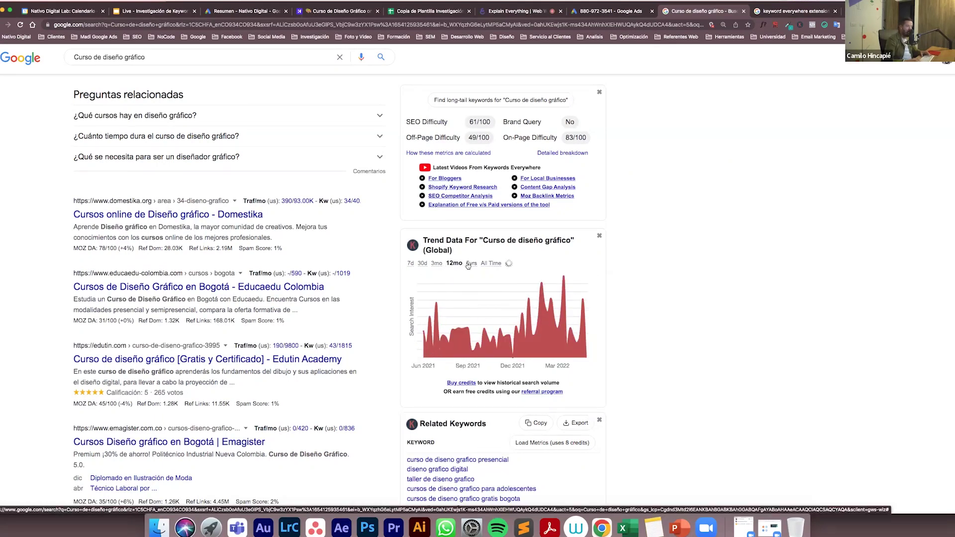
{"action": "left_click", "coordinate": [456, 265]}
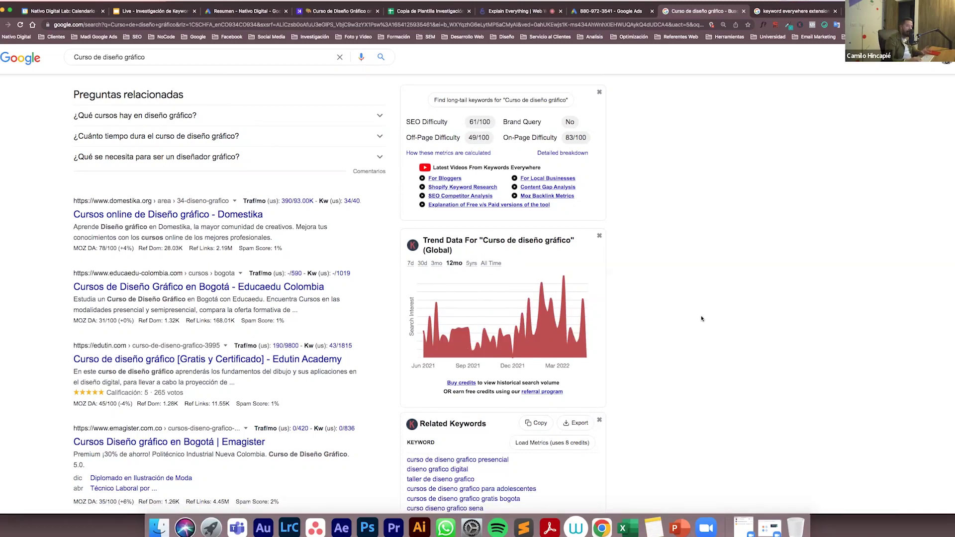
Review the Related Keywords list and add "Diseño Gráfico Digital" to the Lluvia de Ideas keyword column in the spreadsheet
{"action": "scroll", "coordinate": [701, 319], "scroll_direction": "down", "scroll_amount": 2}
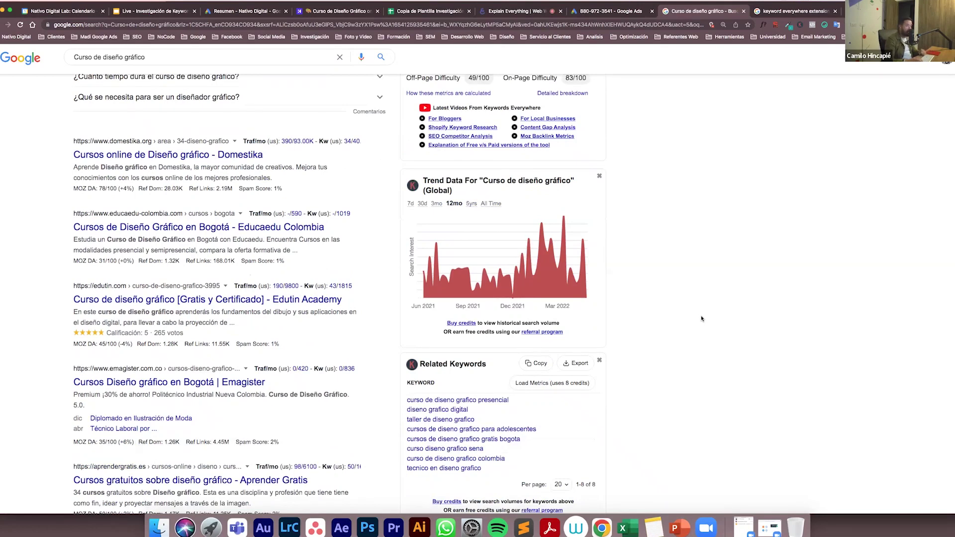
{"action": "scroll", "coordinate": [702, 318], "scroll_direction": "down", "scroll_amount": 5}
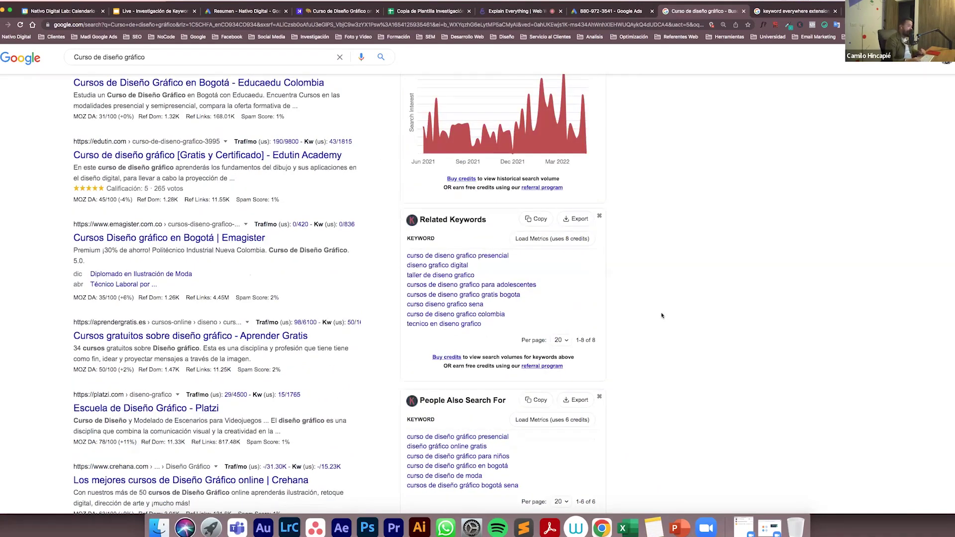
{"action": "scroll", "coordinate": [662, 317], "scroll_direction": "down", "scroll_amount": 1}
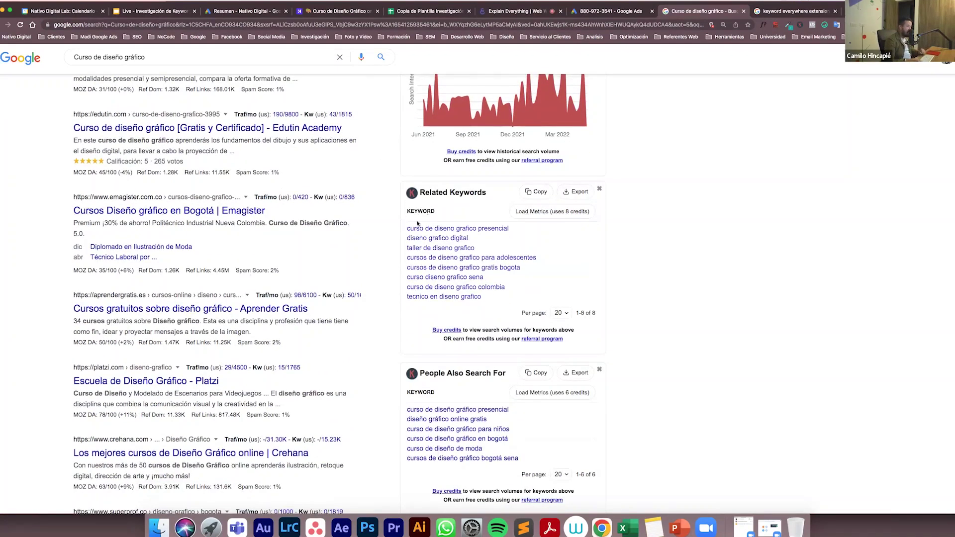
{"action": "scroll", "coordinate": [279, 220], "scroll_direction": "up", "scroll_amount": 1}
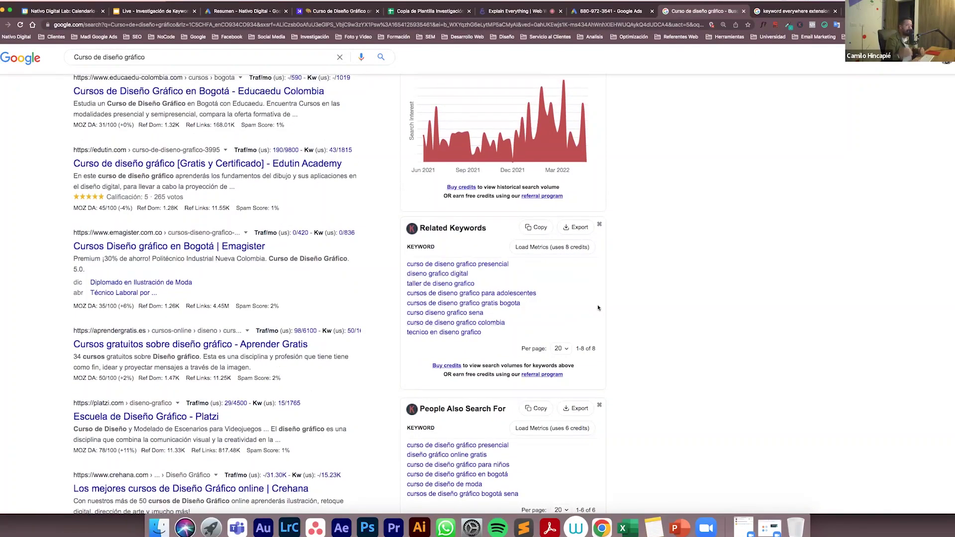
{"action": "scroll", "coordinate": [673, 314], "scroll_direction": "down", "scroll_amount": 1}
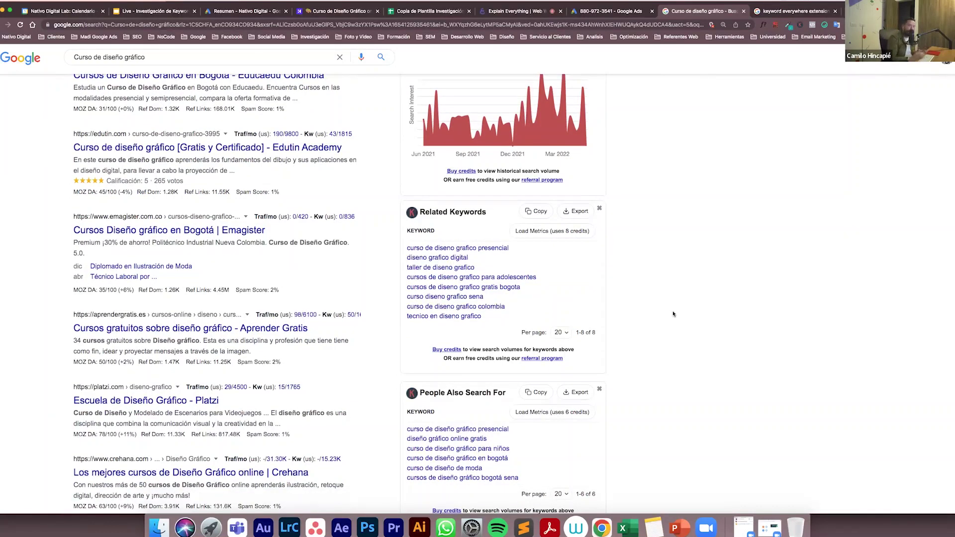
{"action": "scroll", "coordinate": [673, 314], "scroll_direction": "down", "scroll_amount": 1}
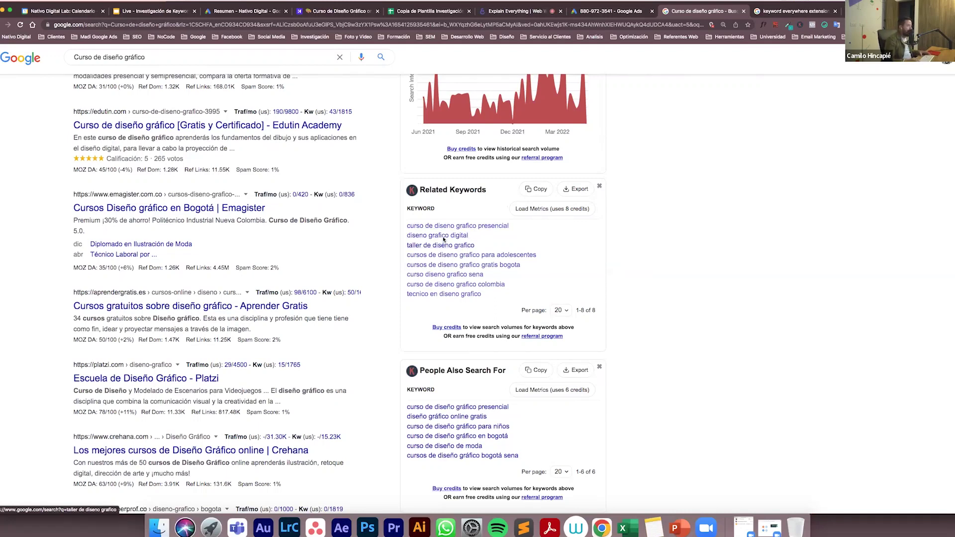
{"action": "left_click", "coordinate": [413, 13]}
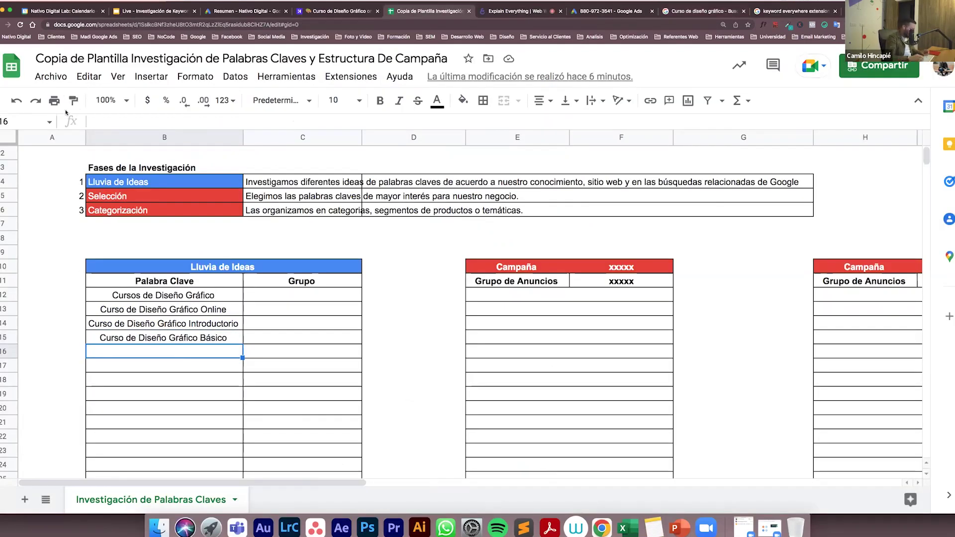
{"action": "type", "text": "diseño Gráfico Digital"}
{"action": "key", "text": "Return"}
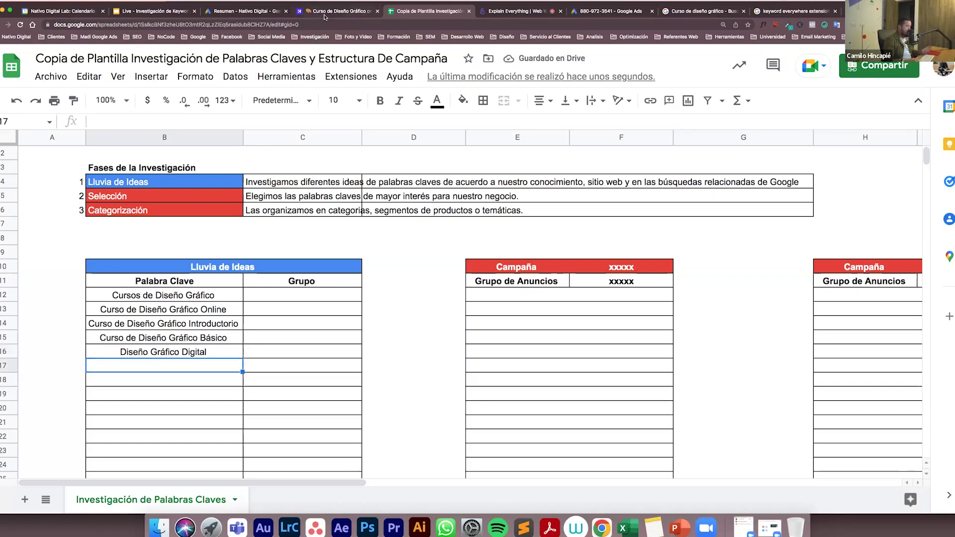
Review the People Also Search For and Long-Tail Keywords lists, and search Google for "Curso de diseño gráfico gratis"
{"action": "left_click", "coordinate": [764, 12]}
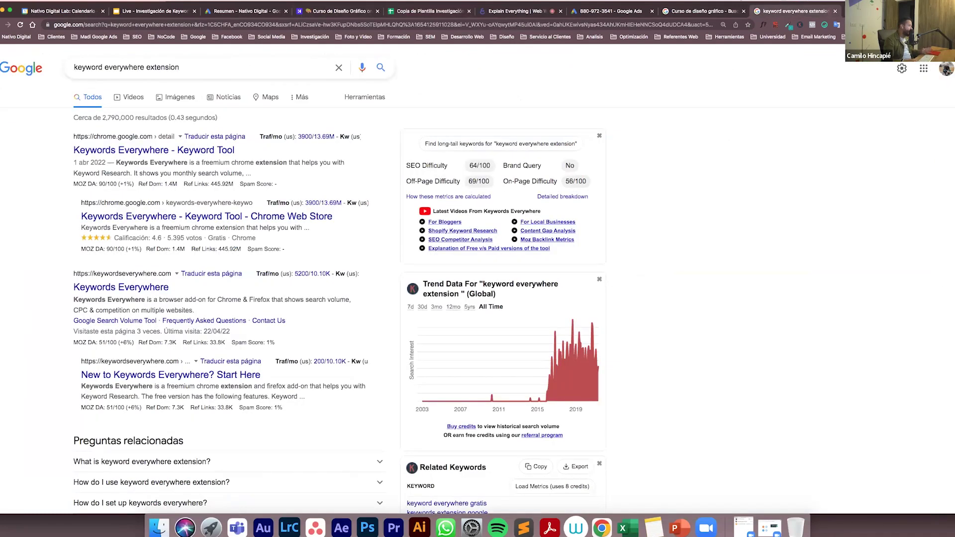
{"action": "scroll", "coordinate": [577, 259], "scroll_direction": "down", "scroll_amount": 5}
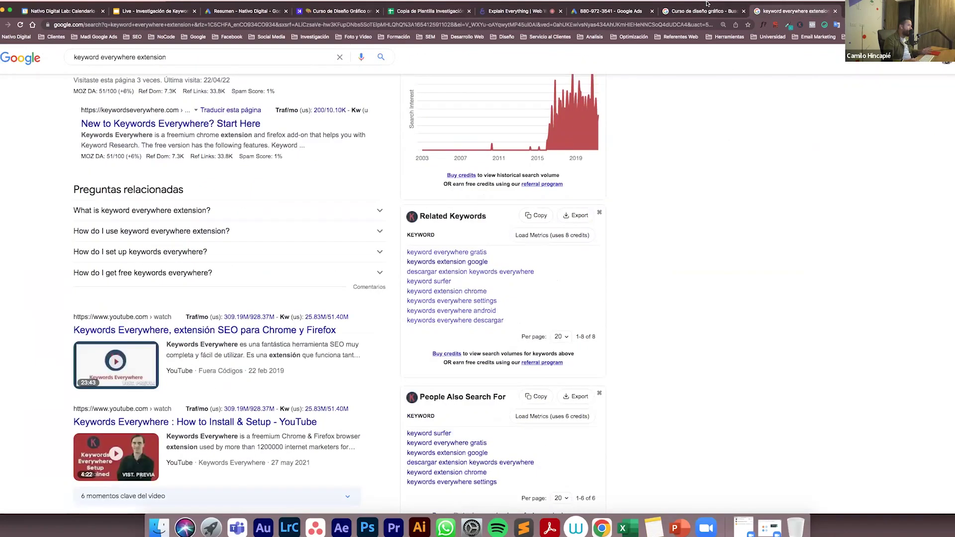
{"action": "key", "text": "ctrl+shift+Tab"}
{"action": "scroll", "coordinate": [600, 266], "scroll_direction": "down", "scroll_amount": 3}
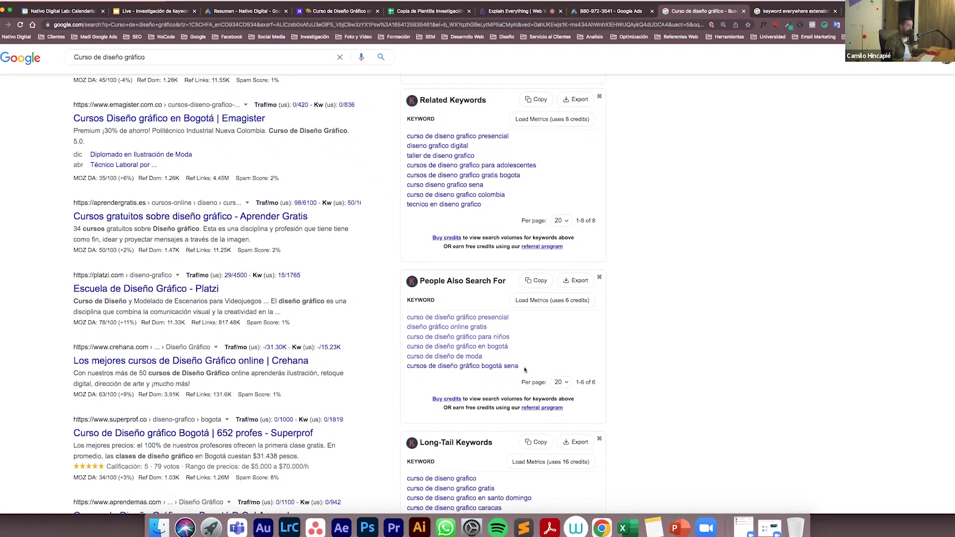
{"action": "scroll", "coordinate": [525, 370], "scroll_direction": "down", "scroll_amount": 1}
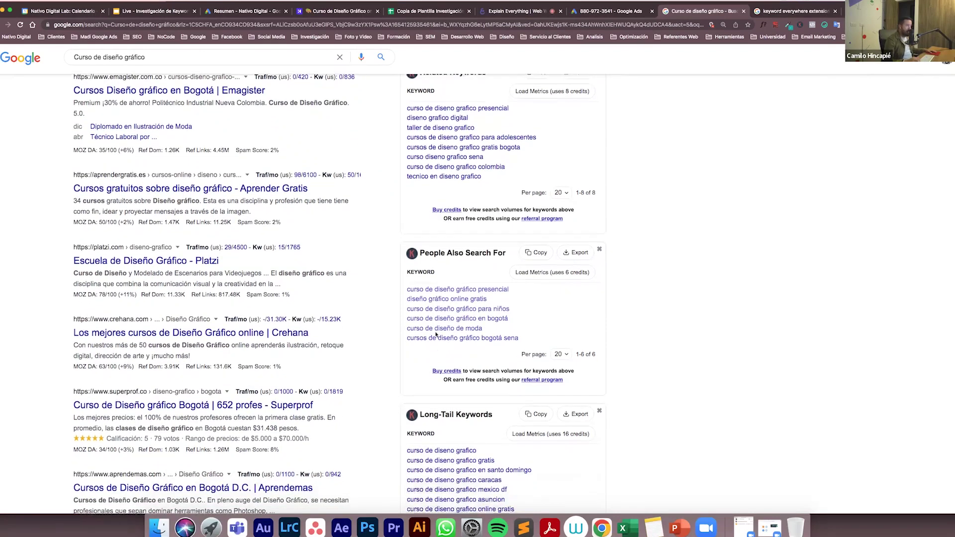
{"action": "scroll", "coordinate": [483, 329], "scroll_direction": "down", "scroll_amount": 5}
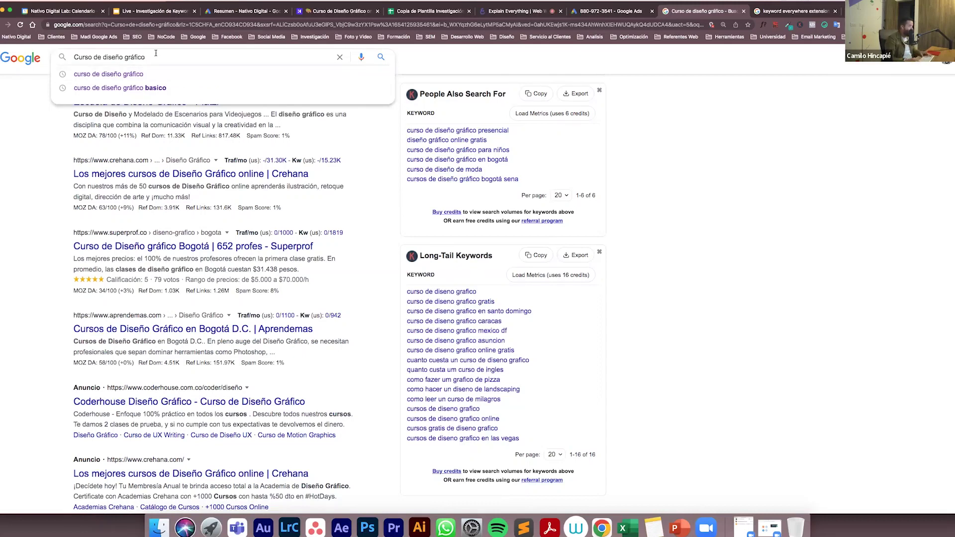
{"action": "type", "text": "gratis"}
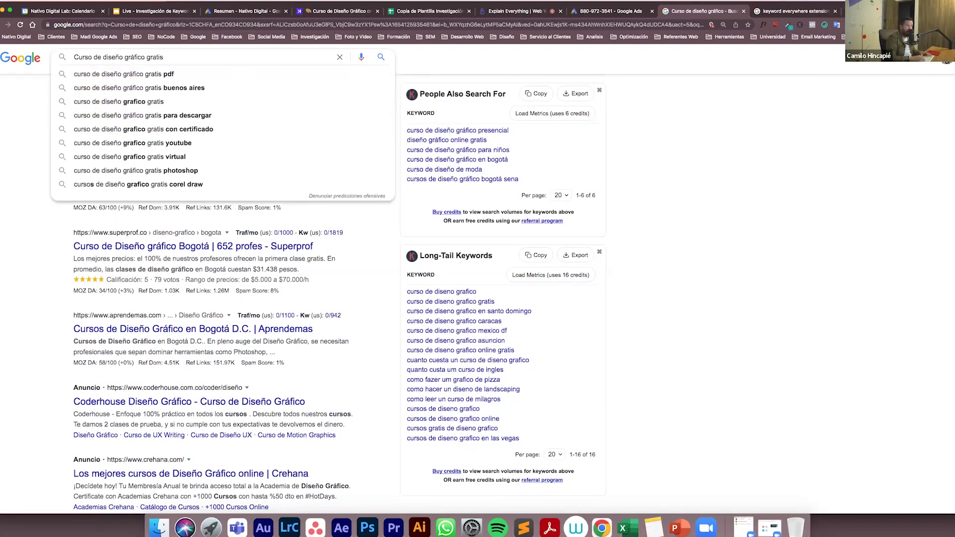
{"action": "key", "text": "Return"}
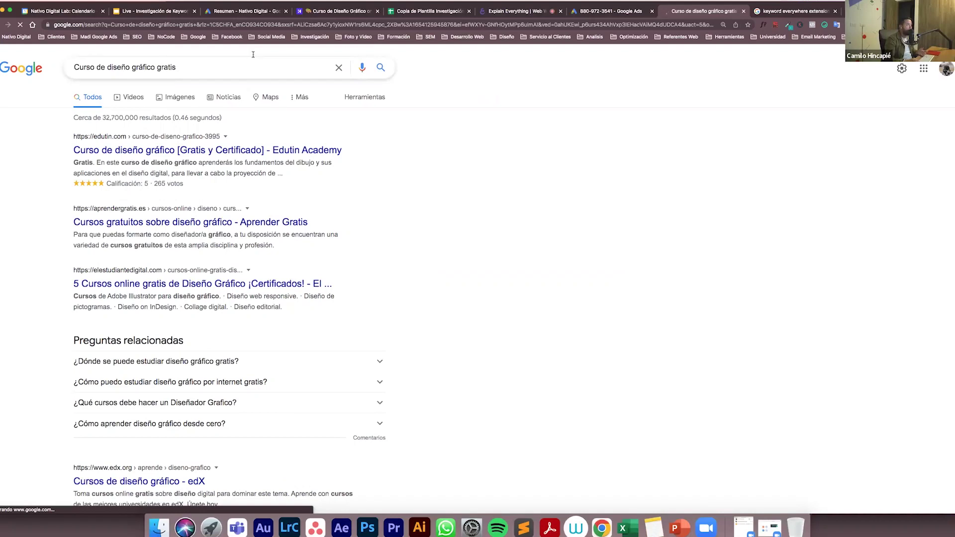
Add "Gratis" as the first keyword in the spreadsheet's Negativas table
{"action": "left_click", "coordinate": [425, 11]}
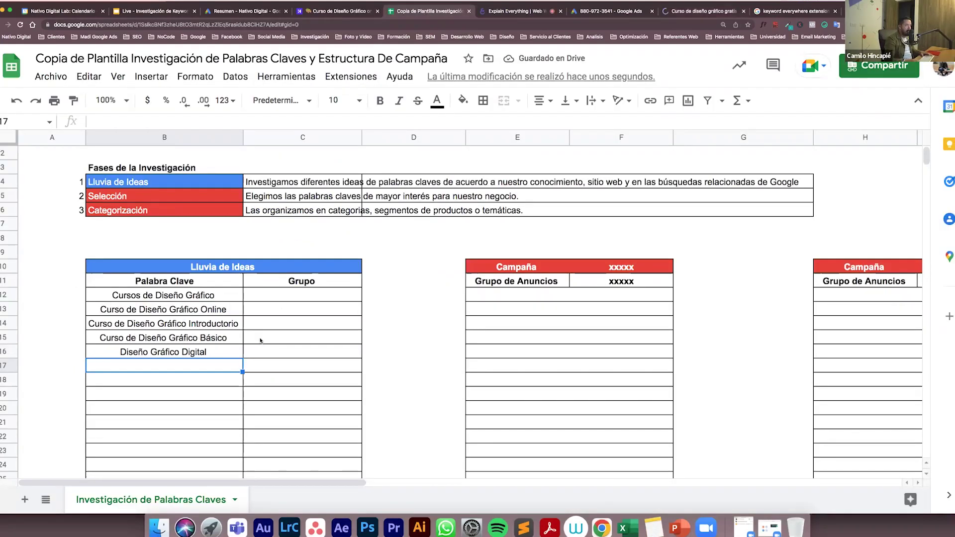
{"action": "scroll", "coordinate": [258, 344], "scroll_direction": "down", "scroll_amount": 5}
{"action": "scroll", "coordinate": [254, 352], "scroll_direction": "down", "scroll_amount": 5}
{"action": "left_click", "coordinate": [195, 343]}
{"action": "type", "text": "Gratis"}
{"action": "key", "text": "Return"}
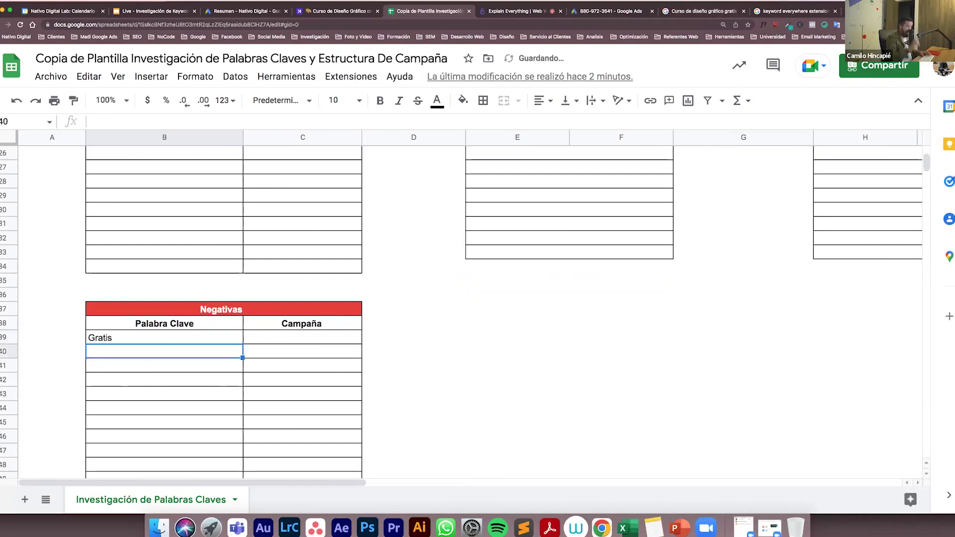
Examine the related, also-searched and long-tail keyword lists for the "Curso de diseño gráfico gratis" search
{"action": "left_click", "coordinate": [770, 12]}
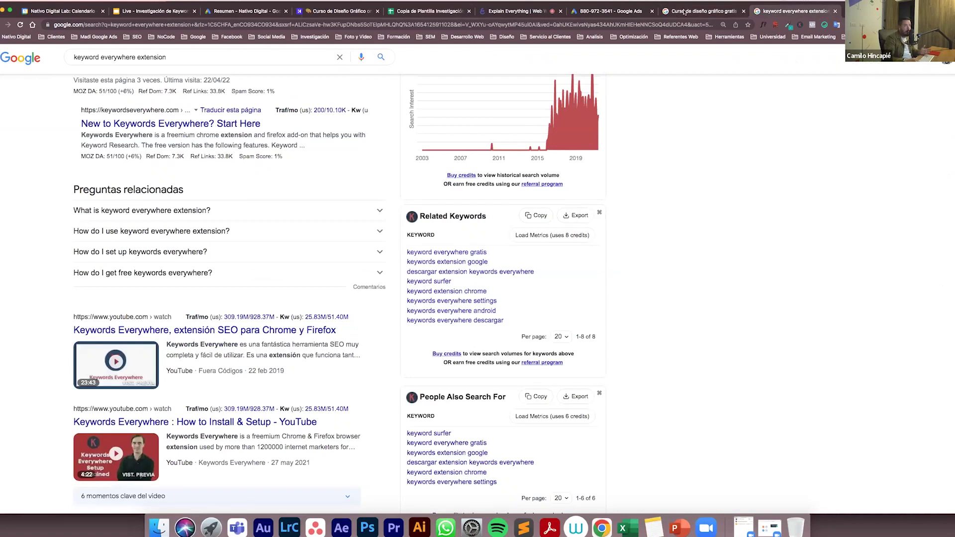
{"action": "key", "text": "ctrl+shift+Tab"}
{"action": "scroll", "coordinate": [625, 372], "scroll_direction": "down", "scroll_amount": 7}
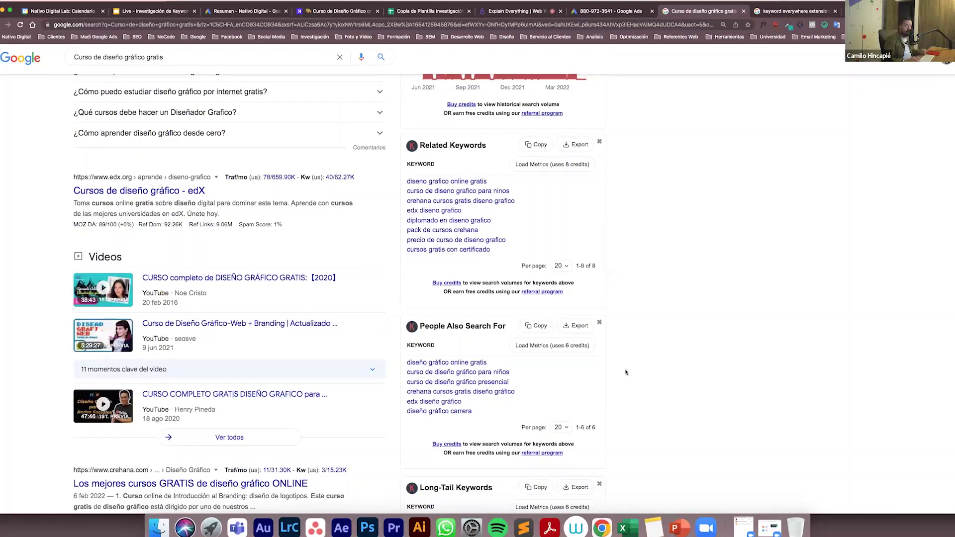
{"action": "scroll", "coordinate": [626, 372], "scroll_direction": "down", "scroll_amount": 1}
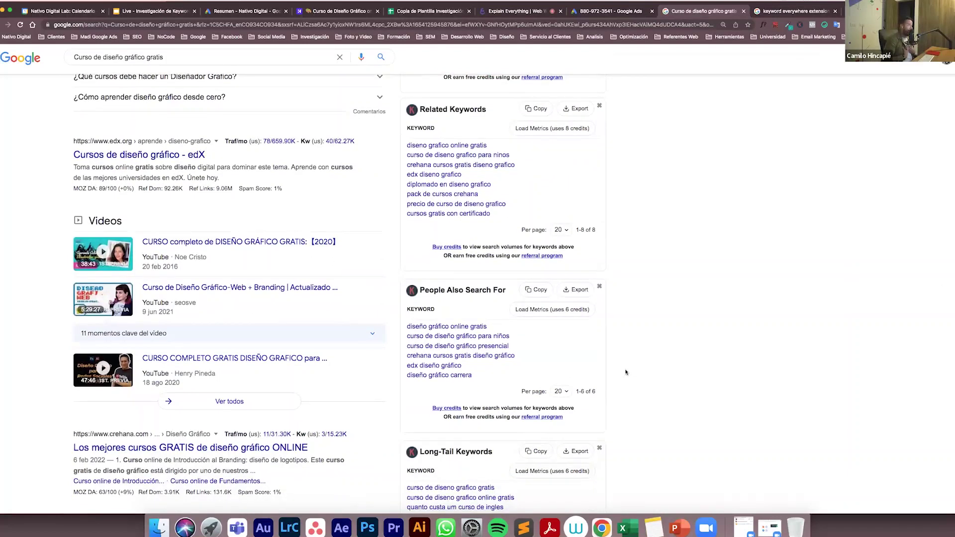
{"action": "scroll", "coordinate": [625, 372], "scroll_direction": "down", "scroll_amount": 3}
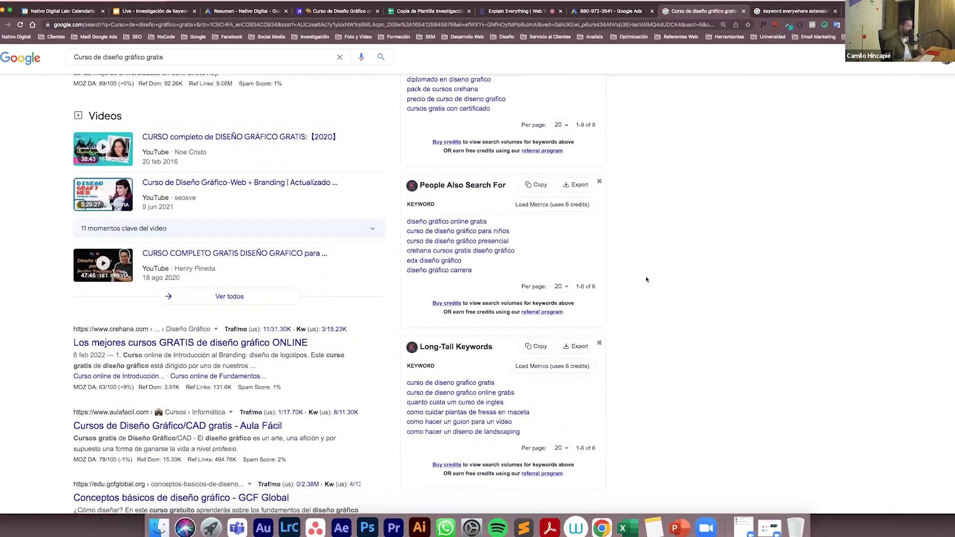
Add "Crehana Cursos de Diseño Gráfico" below "Diseño Gráfico Digital" in the spreadsheet's Lluvia de Ideas keyword column
{"action": "scroll", "coordinate": [547, 271], "scroll_direction": "up", "scroll_amount": 1}
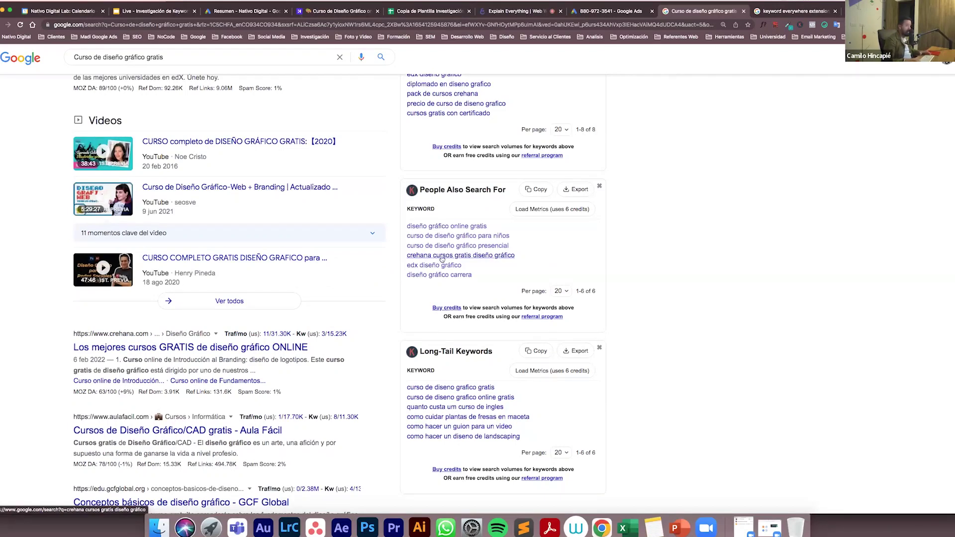
{"action": "key", "text": "super+5"}
{"action": "scroll", "coordinate": [230, 297], "scroll_direction": "up", "scroll_amount": 5}
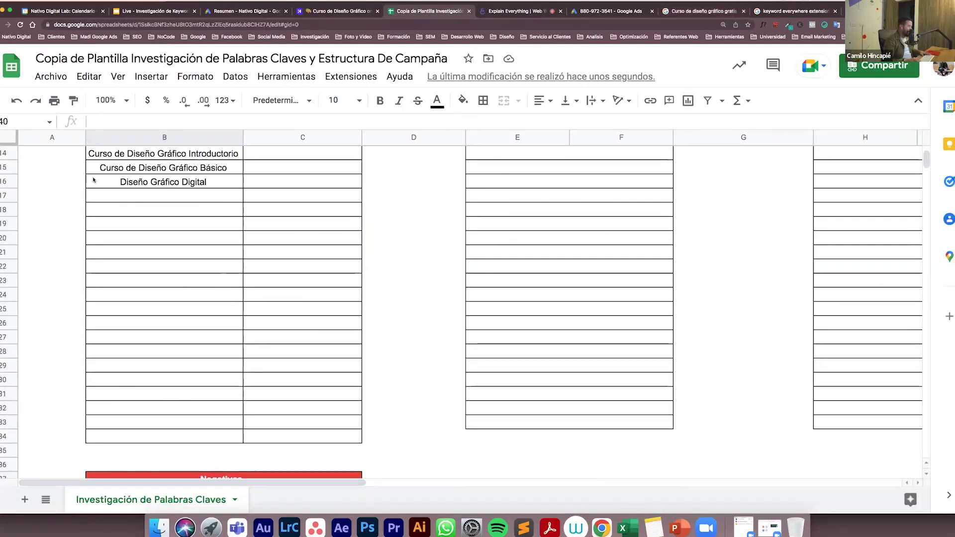
{"action": "scroll", "coordinate": [164, 262], "scroll_direction": "up", "scroll_amount": 2}
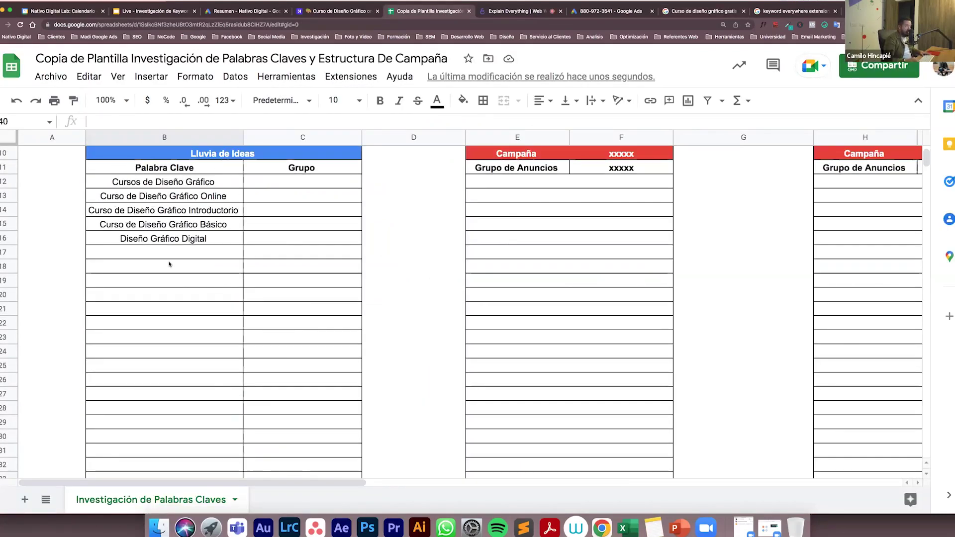
{"action": "left_click", "coordinate": [161, 252]}
{"action": "type", "text": "Crehana "}
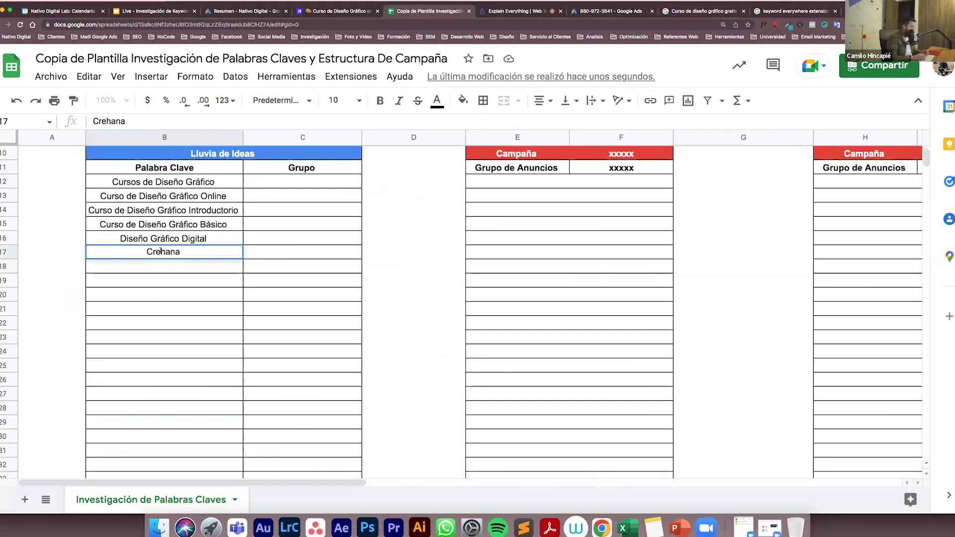
{"action": "type", "text": "Cursos de "}
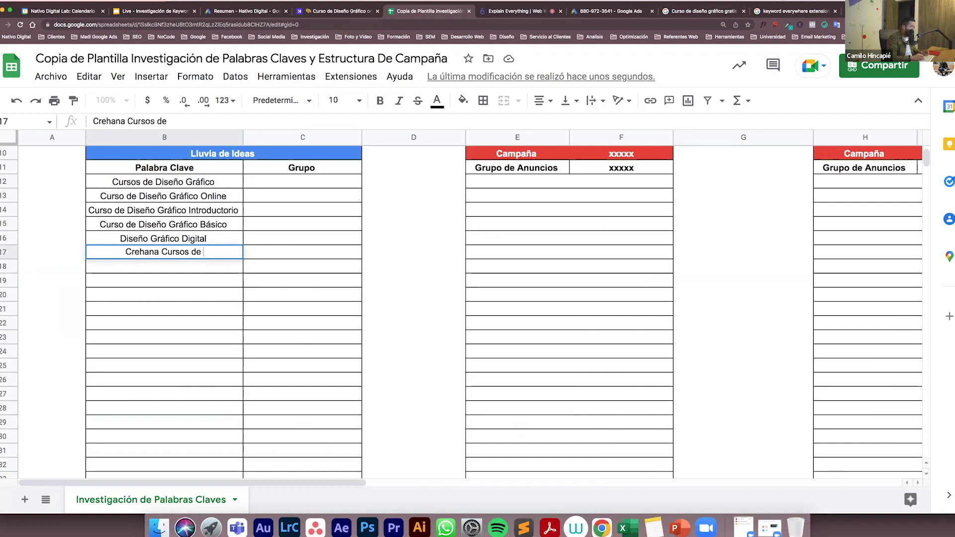
{"action": "type", "text": "Diseño"}
{"action": "type", "text": "r"}
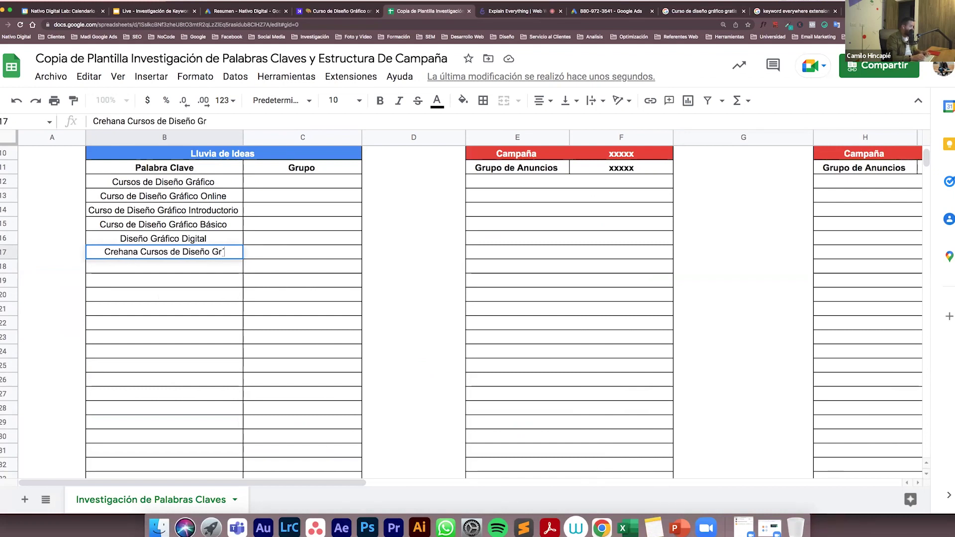
{"action": "type", "text": "áfico"}
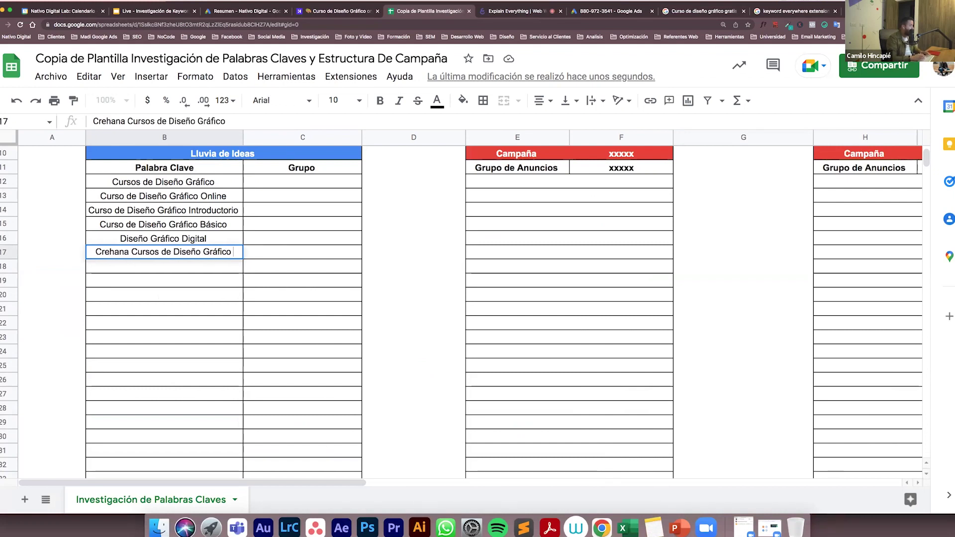
{"action": "key", "text": "Return"}
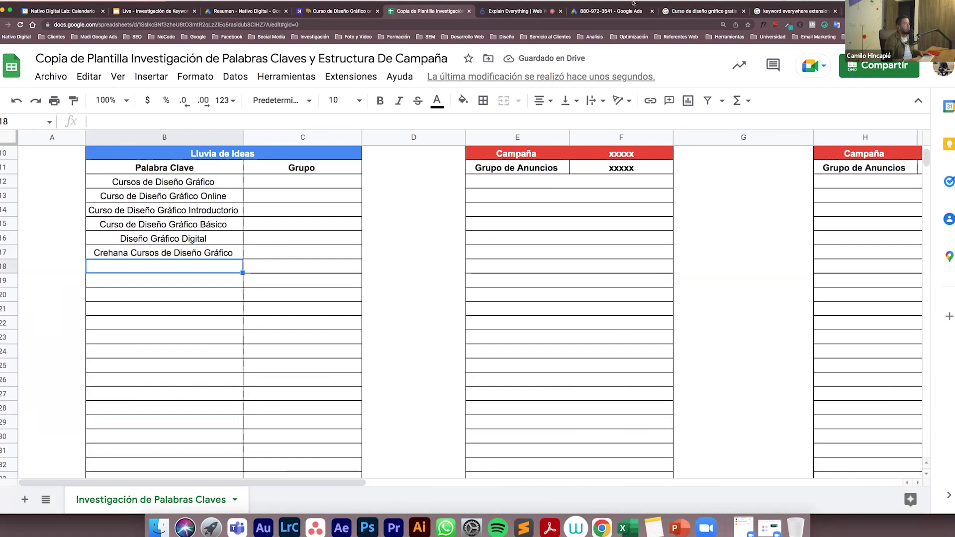
Return to the "Curso de diseño gráfico gratis" Google results and examine the Long-Tail Keywords list and the Búsquedas relacionadas section
{"action": "left_click", "coordinate": [678, 14]}
{"action": "scroll", "coordinate": [416, 382], "scroll_direction": "down", "scroll_amount": 2}
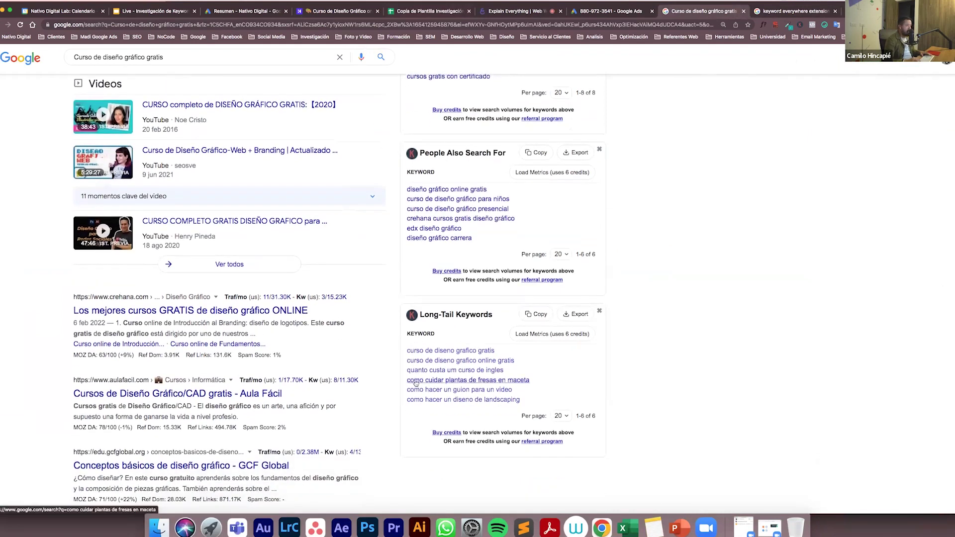
{"action": "scroll", "coordinate": [416, 382], "scroll_direction": "down", "scroll_amount": 3}
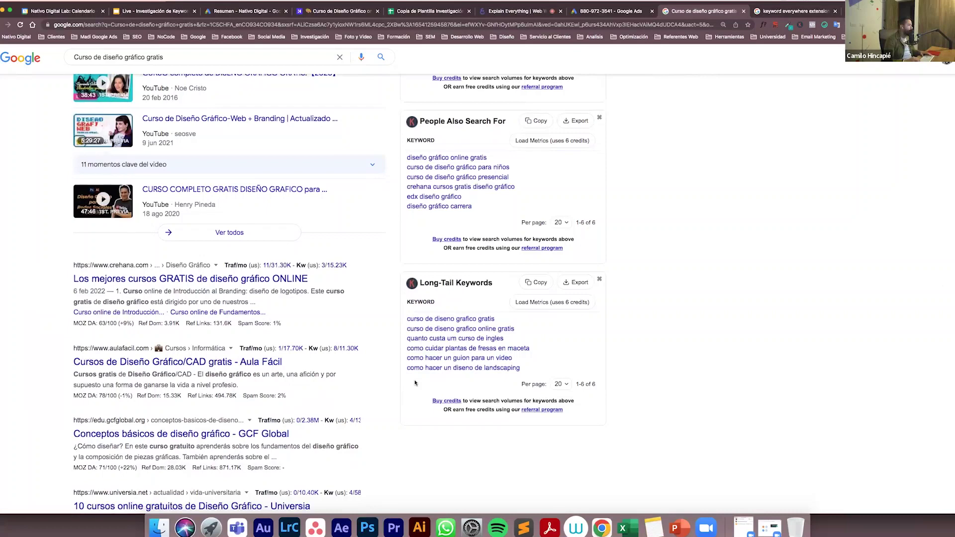
{"action": "scroll", "coordinate": [416, 381], "scroll_direction": "down", "scroll_amount": 3}
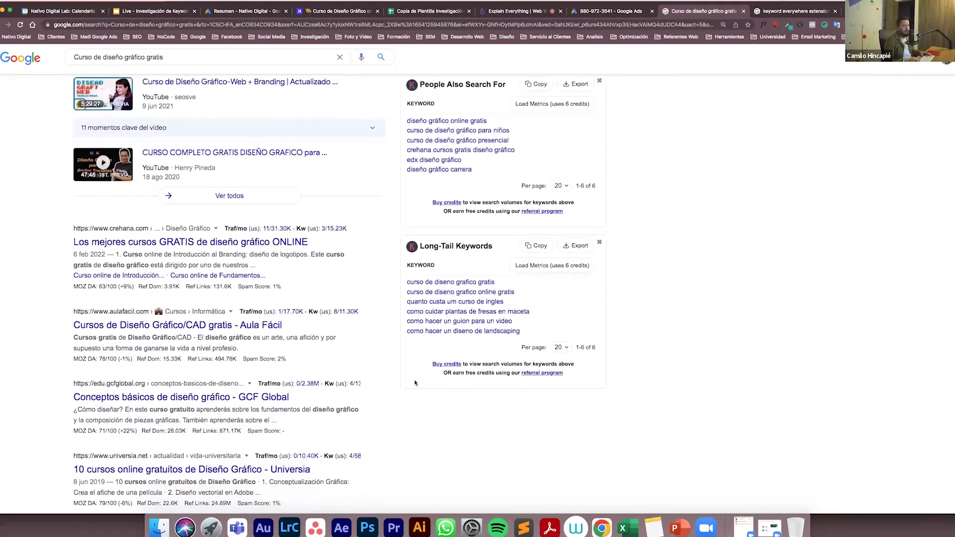
{"action": "scroll", "coordinate": [416, 382], "scroll_direction": "up", "scroll_amount": 20}
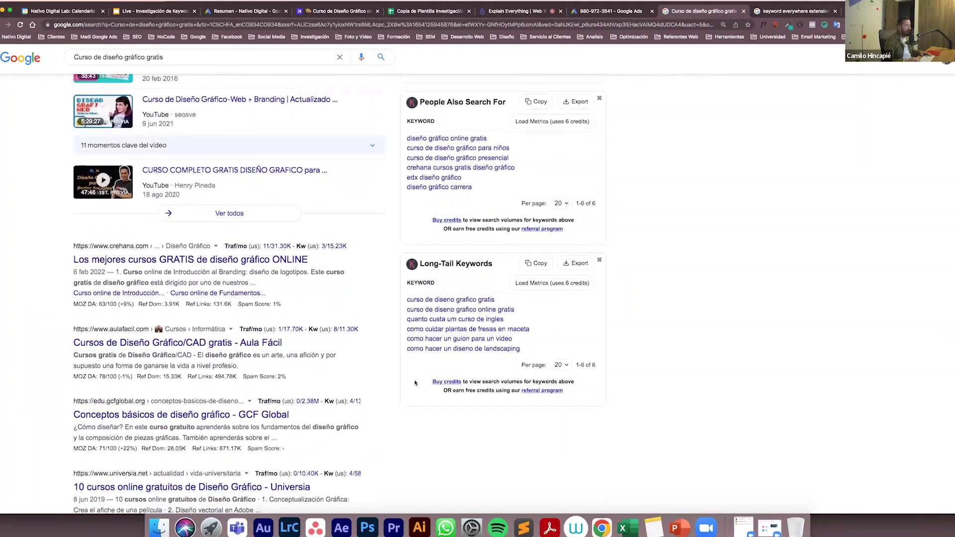
{"action": "scroll", "coordinate": [415, 384], "scroll_direction": "down", "scroll_amount": 1}
{"action": "scroll", "coordinate": [372, 348], "scroll_direction": "up", "scroll_amount": 5}
{"action": "scroll", "coordinate": [323, 298], "scroll_direction": "down", "scroll_amount": 9}
{"action": "scroll", "coordinate": [281, 259], "scroll_direction": "down", "scroll_amount": 20}
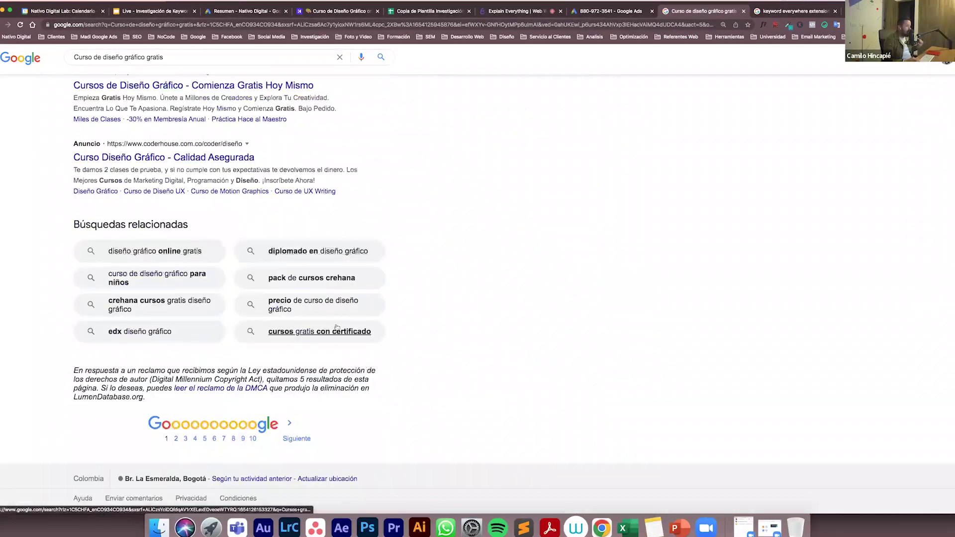
{"action": "left_click_drag", "start_coordinate": [74, 222], "coordinate": [201, 223]}
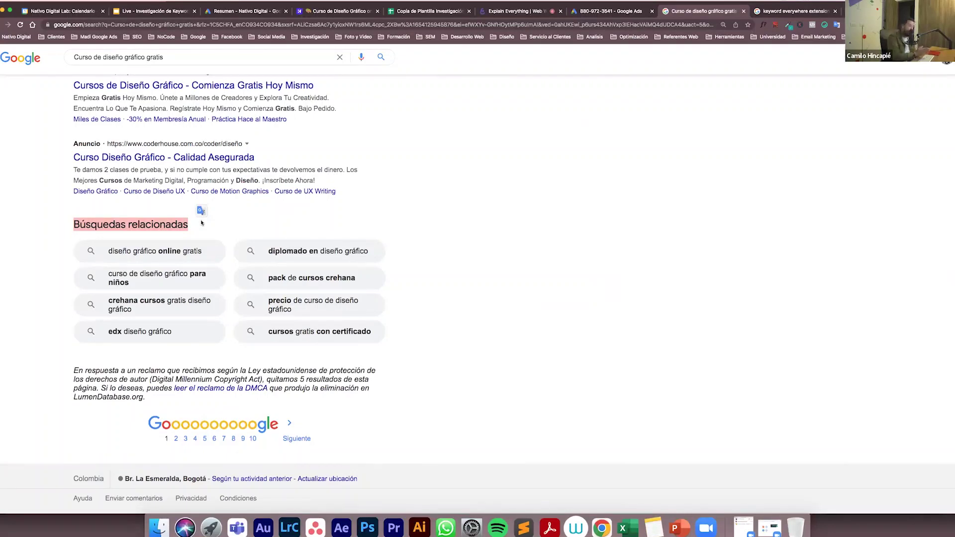
{"action": "left_click_drag", "start_coordinate": [192, 226], "coordinate": [64, 239]}
{"action": "left_click", "coordinate": [63, 240]}
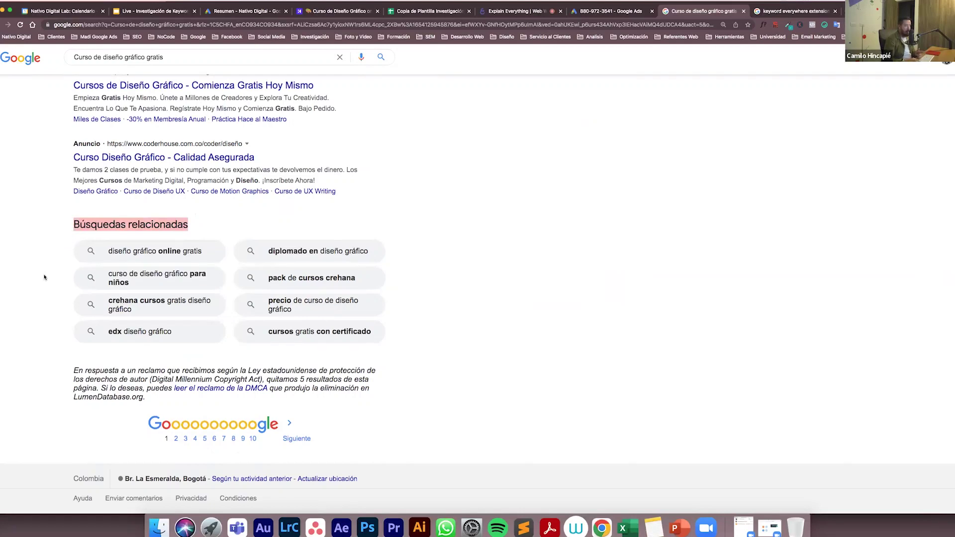
Search Google for "Curso de diseño gráfico" and review the Búsquedas relacionadas suggestions below the results
{"action": "double_click", "coordinate": [147, 57]}
{"action": "key", "text": "BackSpace"}
{"action": "key", "text": "Return"}
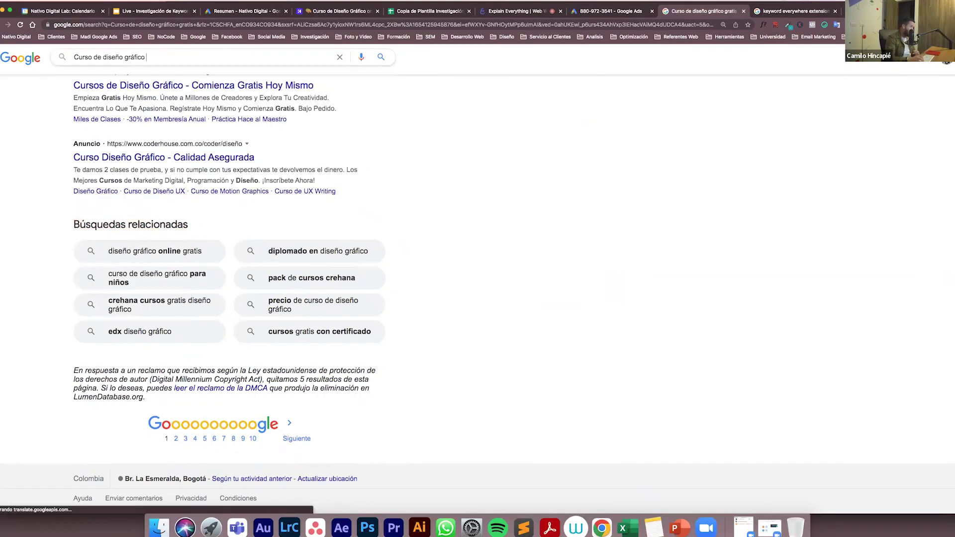
{"action": "scroll", "coordinate": [212, 288], "scroll_direction": "down", "scroll_amount": 7}
{"action": "scroll", "coordinate": [211, 288], "scroll_direction": "down", "scroll_amount": 10}
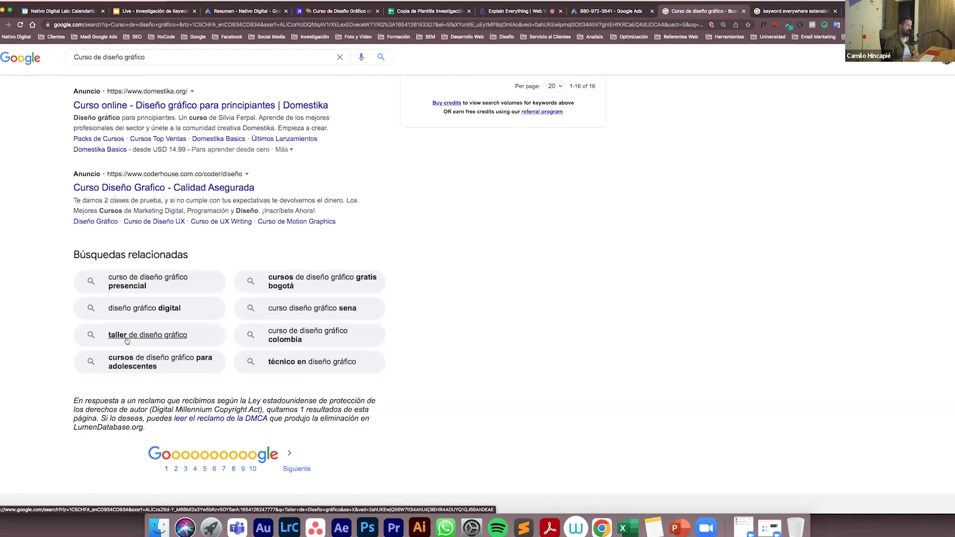
Add "Taller de Diseño Gráfico" as the next keyword in the spreadsheet's Lluvia de Ideas table
{"action": "key", "text": "super+5"}
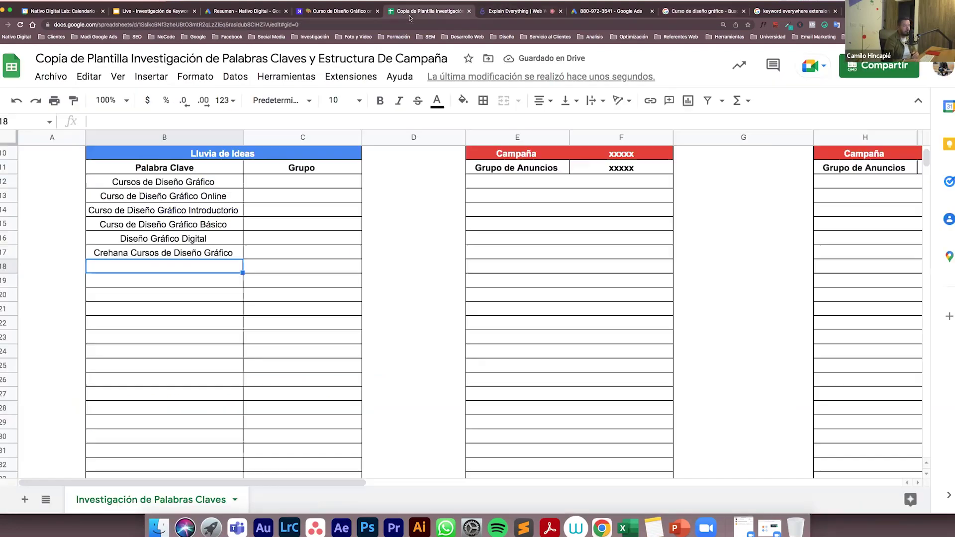
{"action": "type", "text": "Talle"}
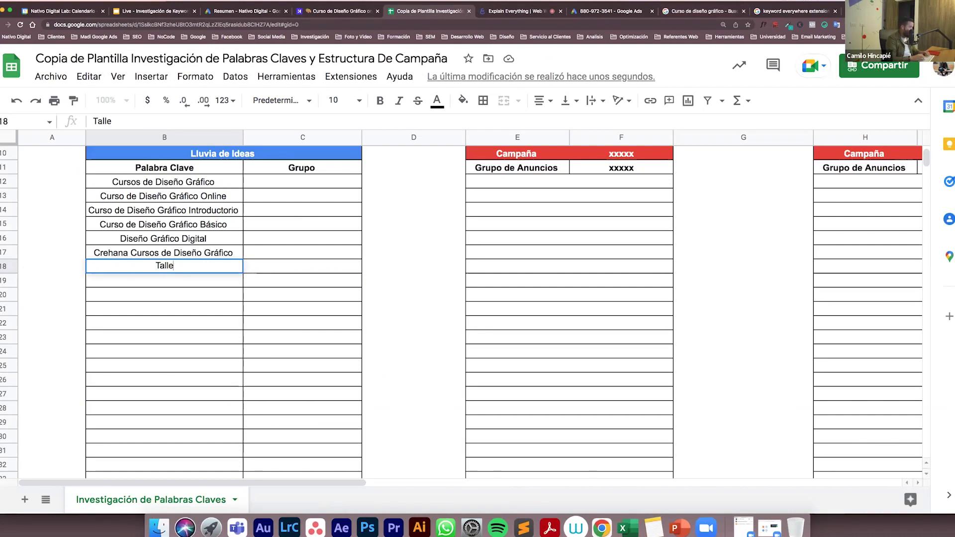
{"action": "type", "text": "r de Diseñ"}
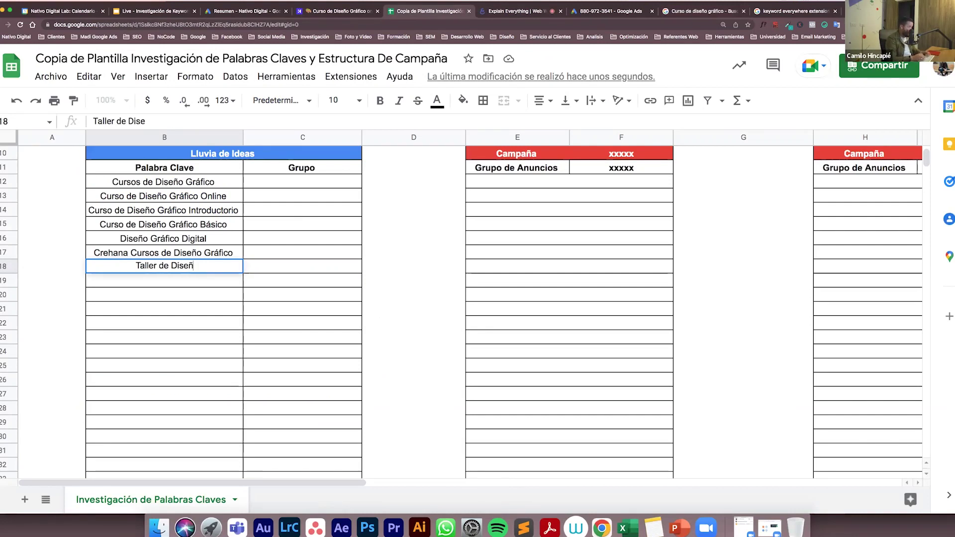
{"action": "type", "text": "o Gr"}
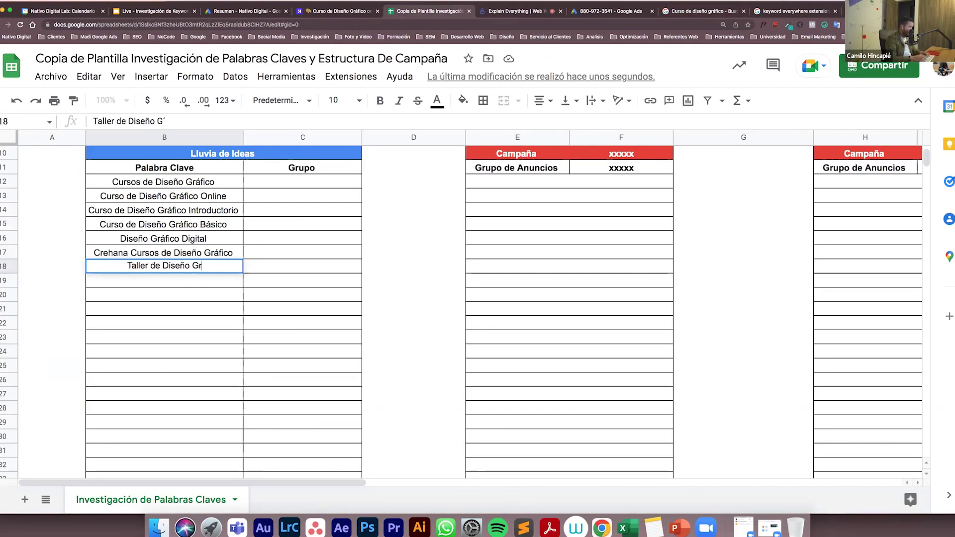
{"action": "type", "text": "áfico"}
{"action": "key", "text": "Return"}
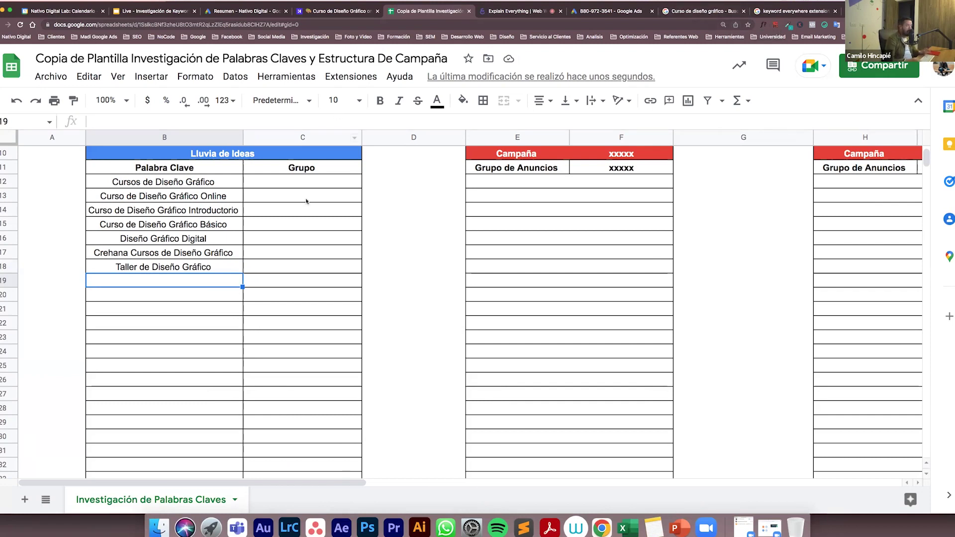
Go to the Crehana graphic design course page and inspect its metadata summary with the SEO meta extension
{"action": "left_click", "coordinate": [315, 12]}
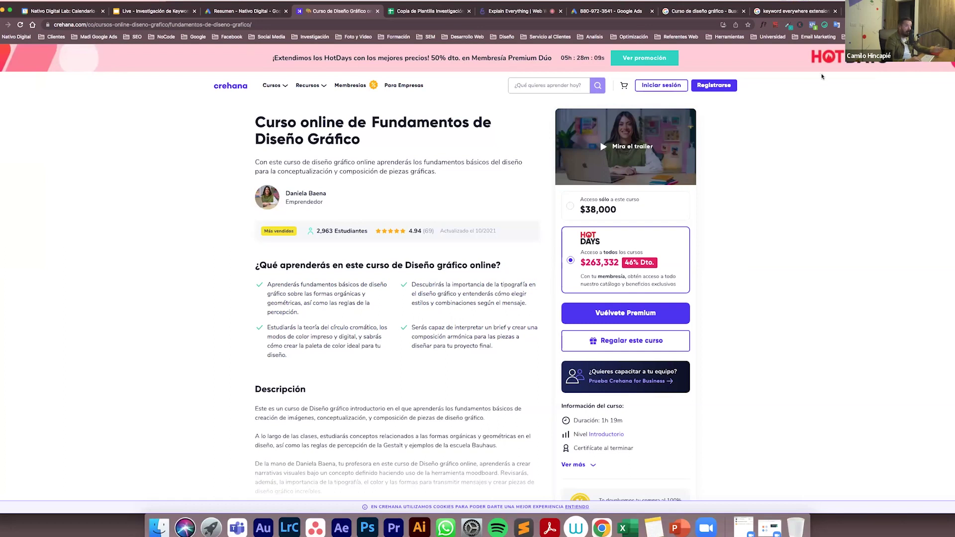
{"action": "left_click", "coordinate": [774, 26]}
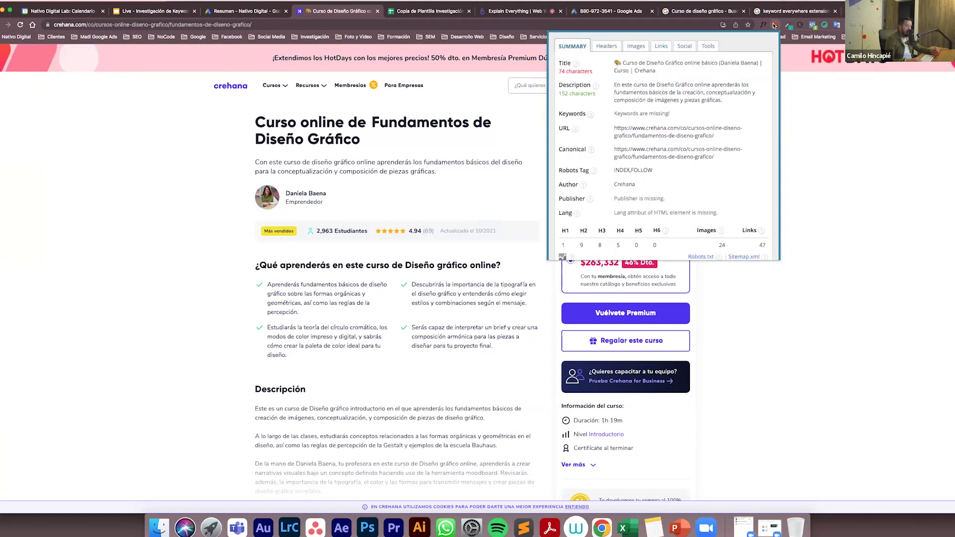
{"action": "scroll", "coordinate": [774, 38], "scroll_direction": "up", "scroll_amount": 2}
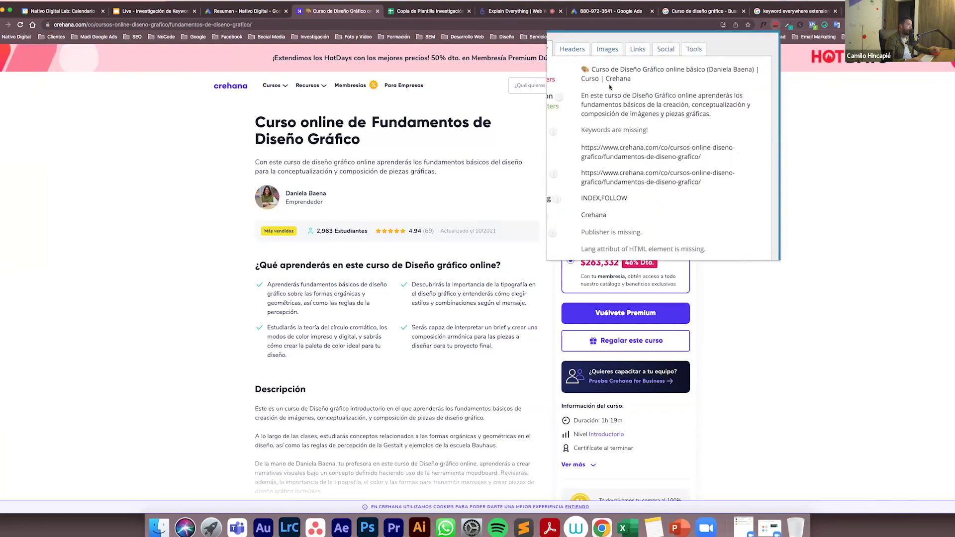
{"action": "left_click", "coordinate": [775, 26]}
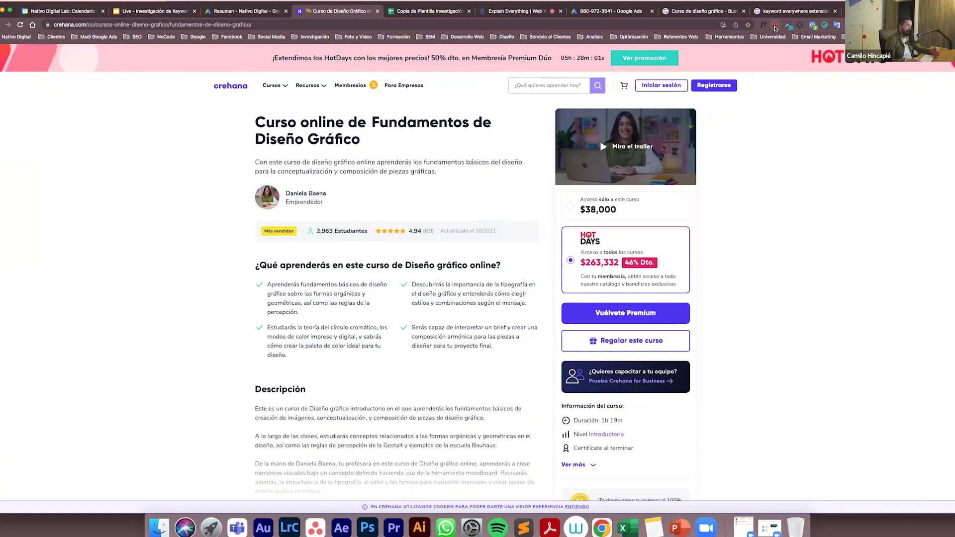
{"action": "left_click", "coordinate": [774, 26]}
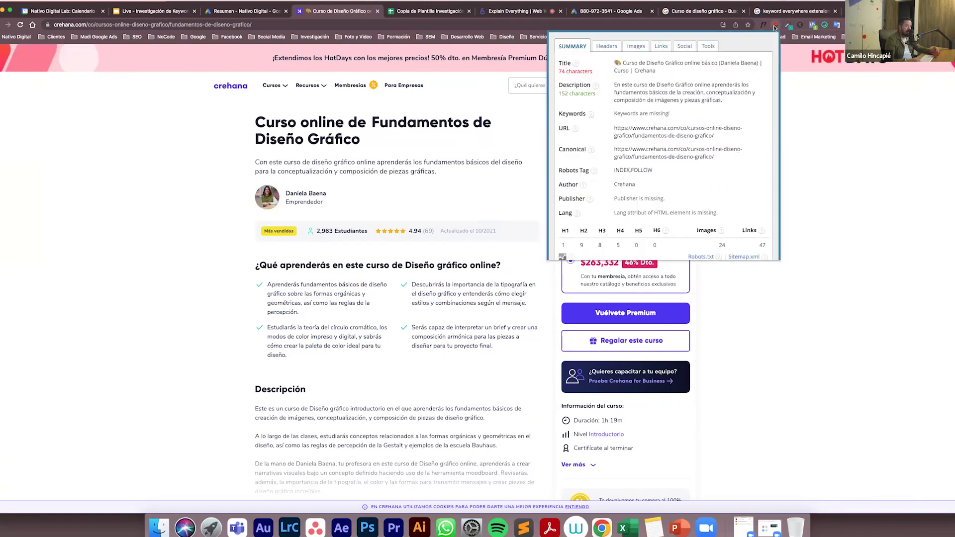
Open a new tab and enter "seo meta in 1 click" as the Google search query
{"action": "key", "text": "super+t"}
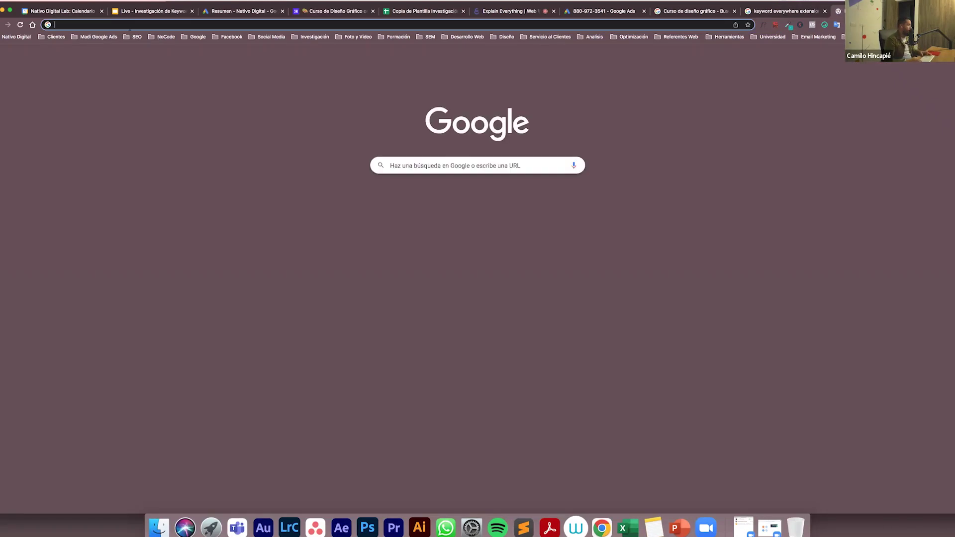
{"action": "left_click", "coordinate": [426, 166]}
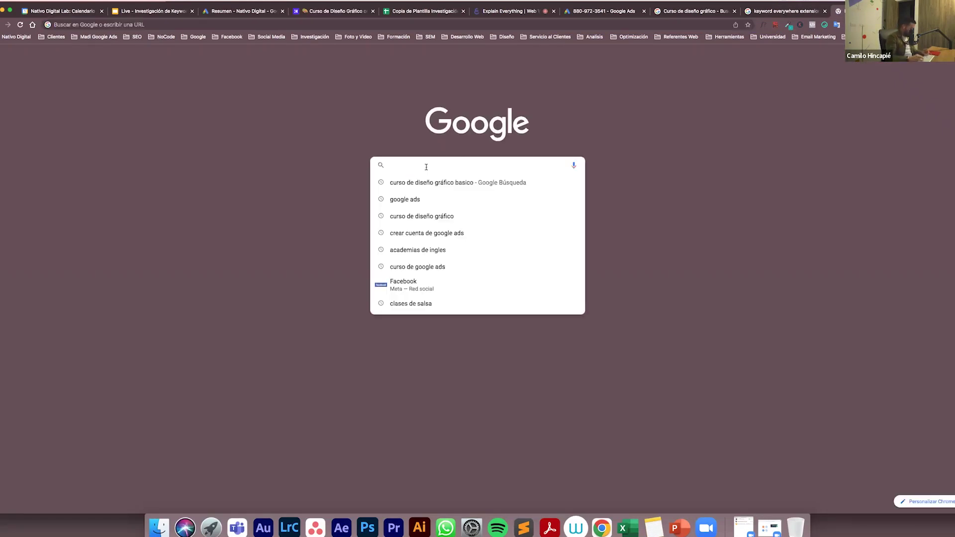
{"action": "type", "text": "SEO meta"}
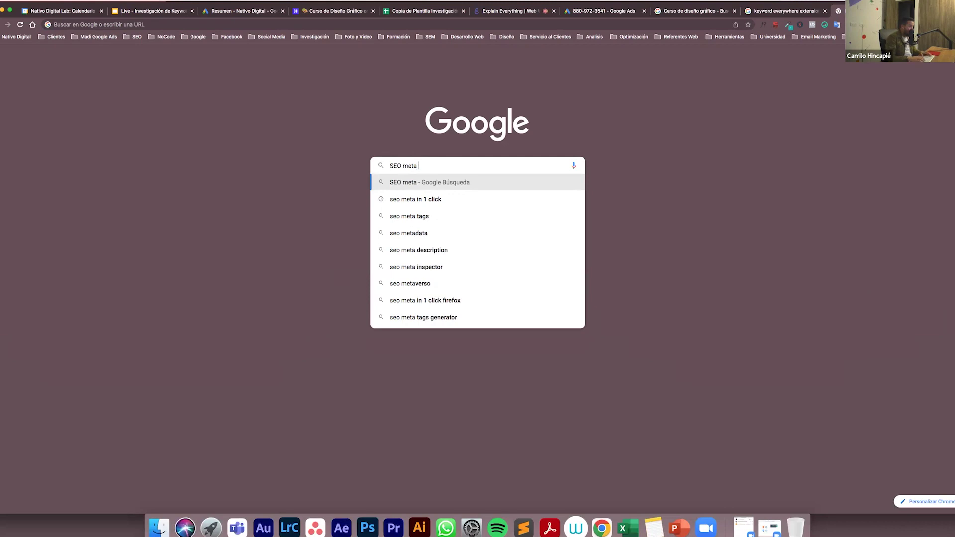
{"action": "key", "text": "Down"}
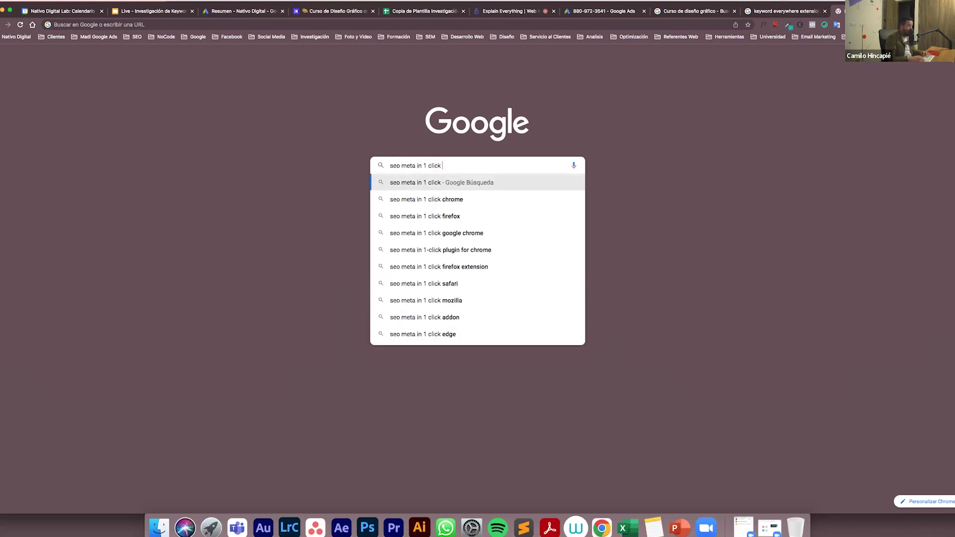
Back on the Crehana course page, reopen the SEO meta summary and read the page's title and description
{"action": "left_click", "coordinate": [316, 14]}
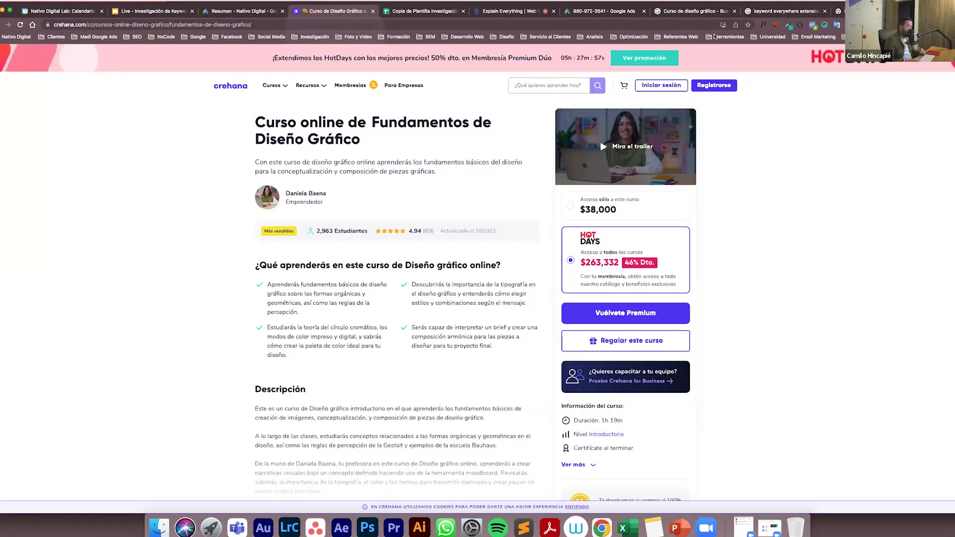
{"action": "left_click", "coordinate": [774, 26]}
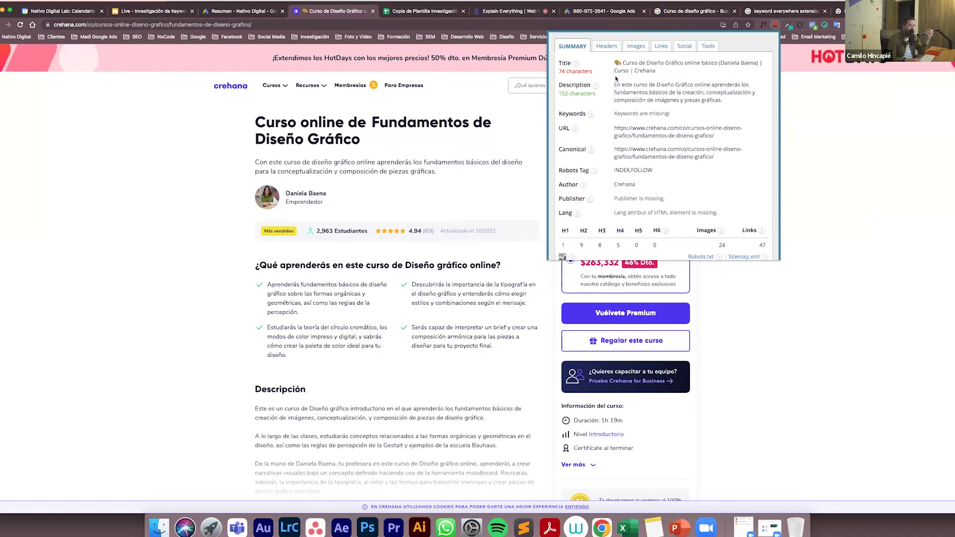
{"action": "scroll", "coordinate": [617, 63], "scroll_direction": "up", "scroll_amount": 3}
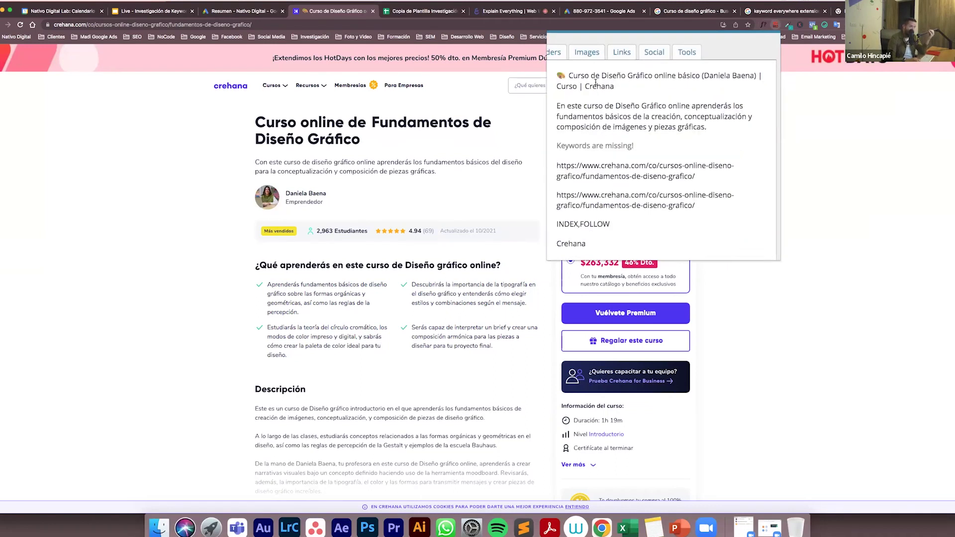
{"action": "scroll", "coordinate": [574, 76], "scroll_direction": "down", "scroll_amount": 3}
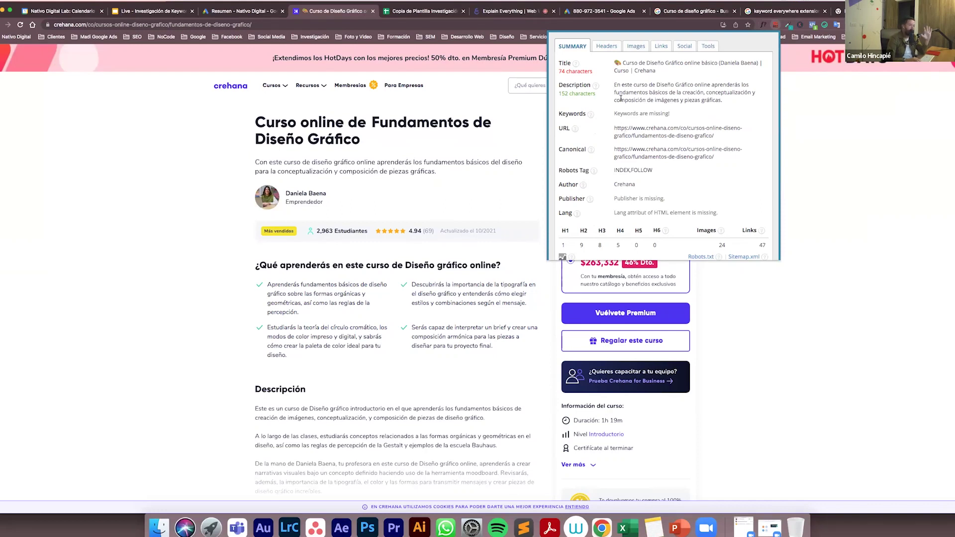
Show the Crehana page's headings in the SEO meta extension and highlight its H1 text, "Curso online de Fundamentos de Diseño Gráfico"
{"action": "left_click", "coordinate": [607, 46]}
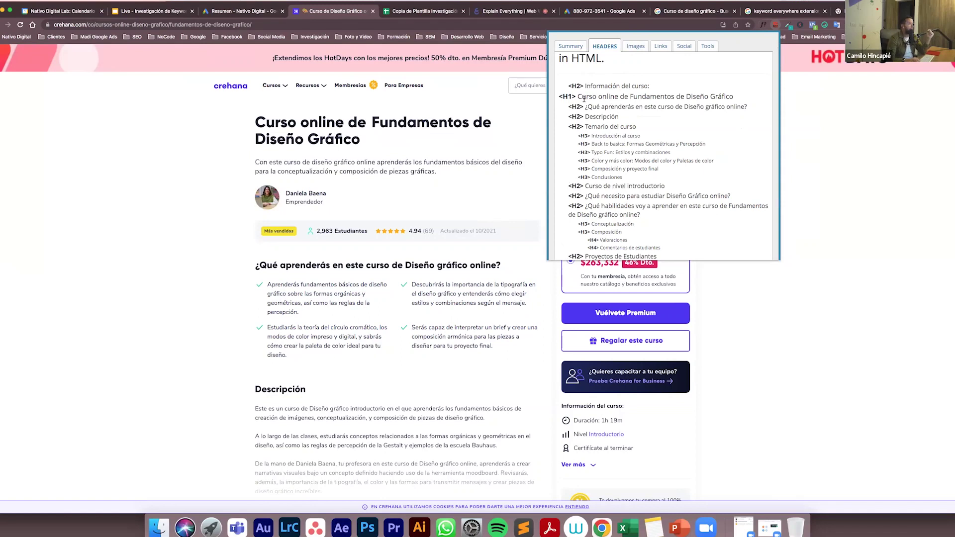
{"action": "left_click_drag", "start_coordinate": [578, 96], "coordinate": [771, 100]}
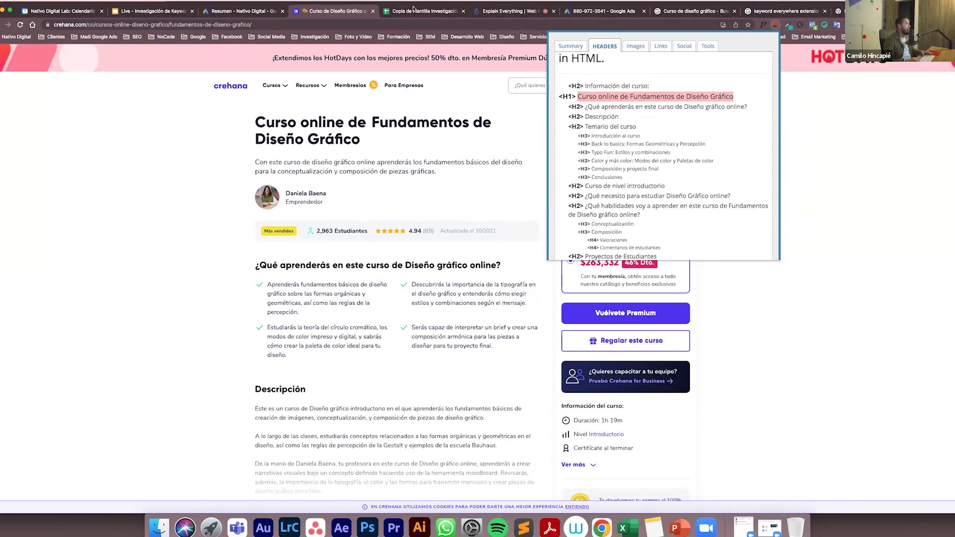
{"action": "key", "text": "Escape"}
Return to the keyword spreadsheet and start the next Lluvia de Ideas entry with the word "Cursos"
{"action": "left_click", "coordinate": [412, 9]}
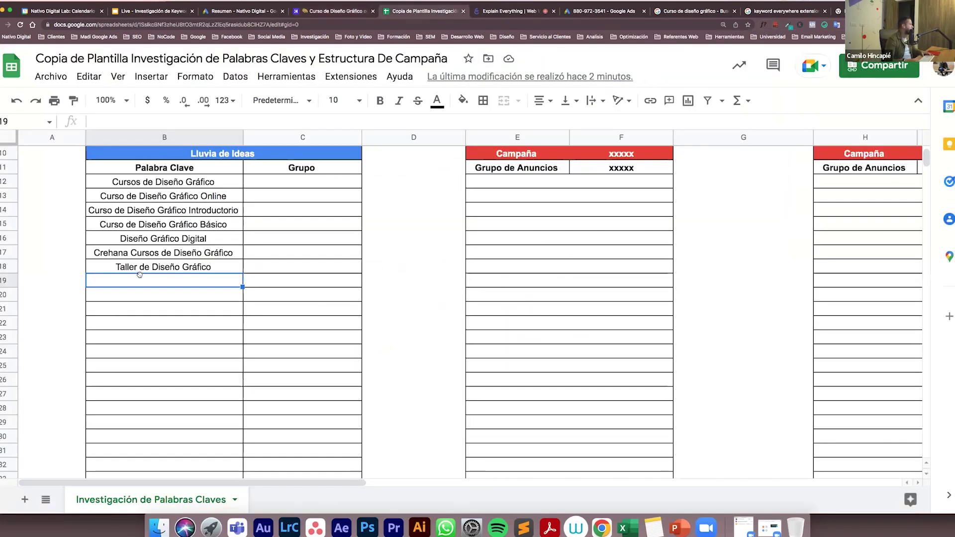
{"action": "type", "text": "Curso "}
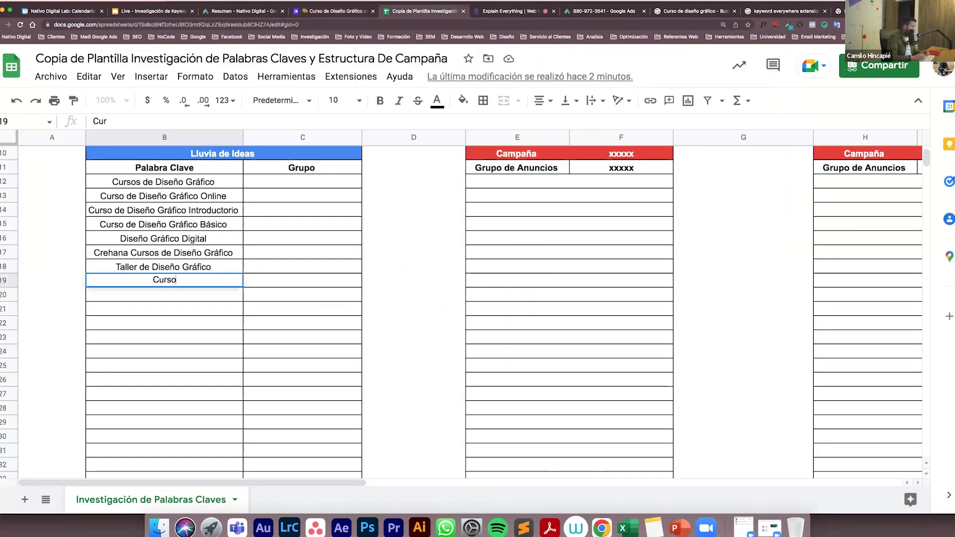
{"action": "type", "text": "s"}
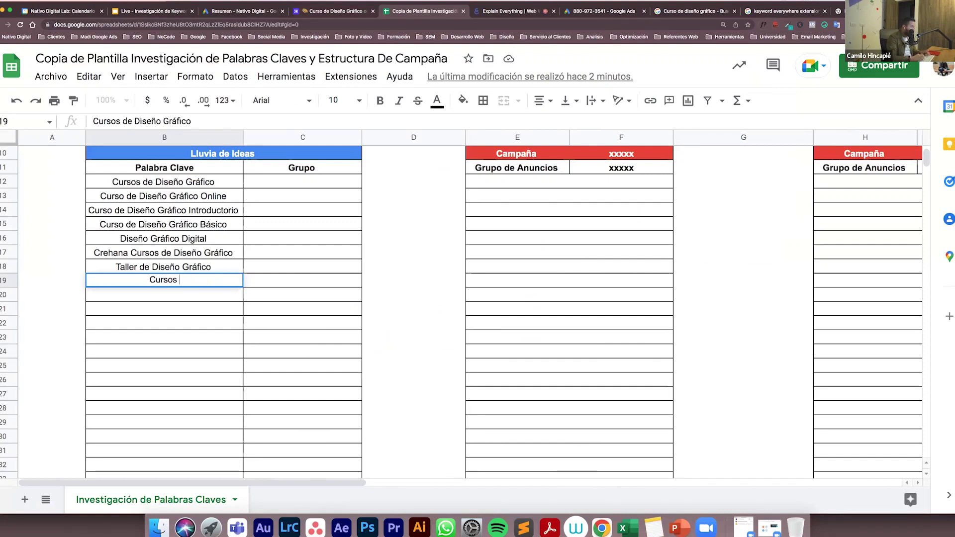
Go back to the Crehana course page and reread its H1 in the SEO meta extension's headings list
{"action": "left_click", "coordinate": [691, 11]}
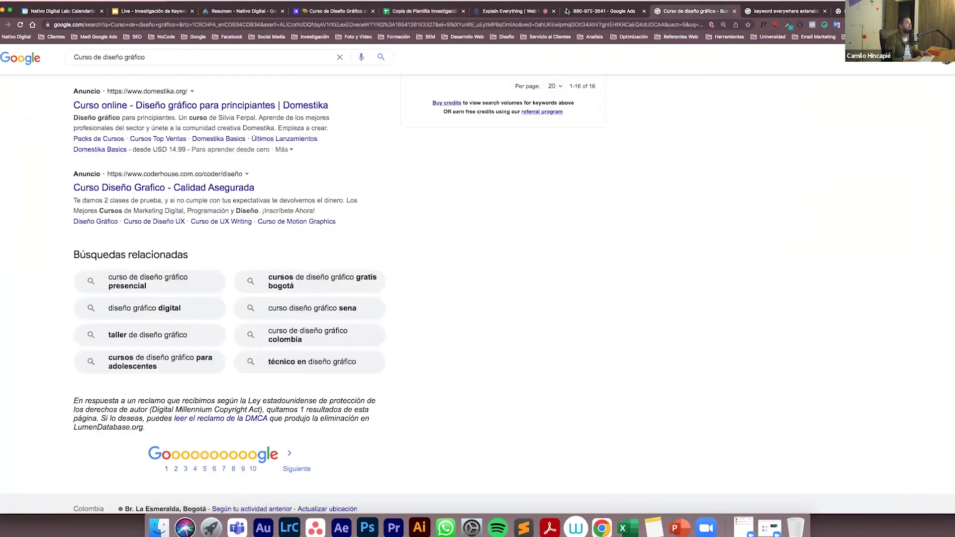
{"action": "left_click", "coordinate": [517, 10]}
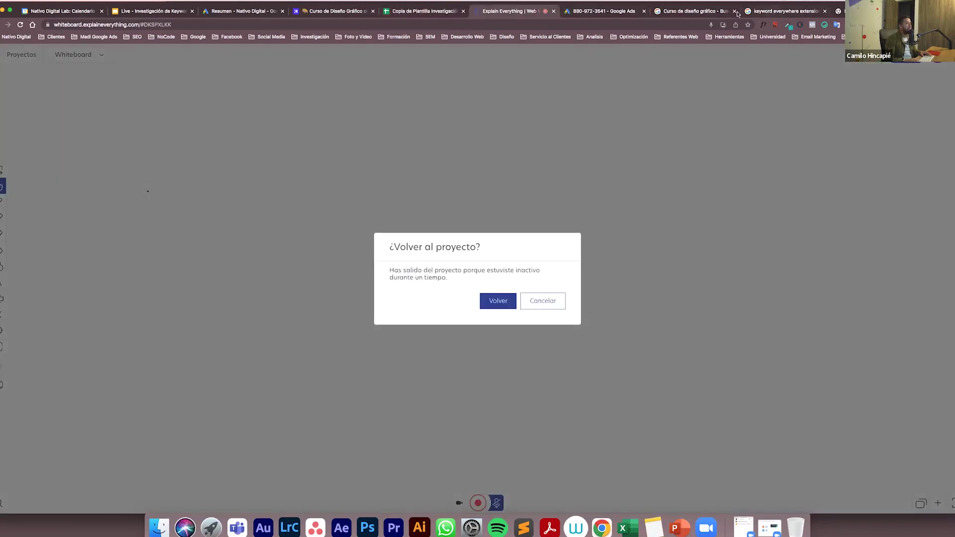
{"action": "left_click", "coordinate": [780, 11]}
{"action": "left_click", "coordinate": [708, 12]}
{"action": "left_click", "coordinate": [321, 11]}
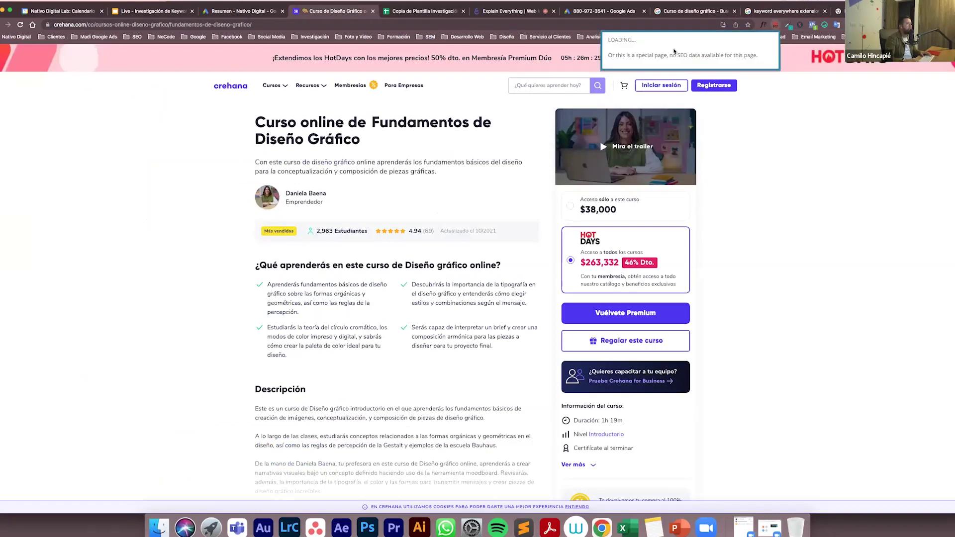
{"action": "left_click", "coordinate": [607, 47]}
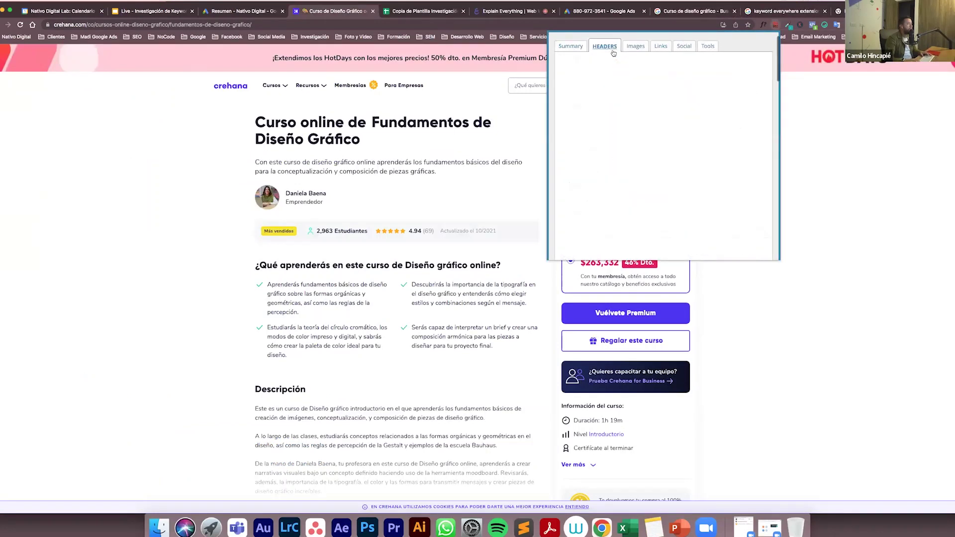
{"action": "scroll", "coordinate": [664, 144], "scroll_direction": "down", "scroll_amount": 2}
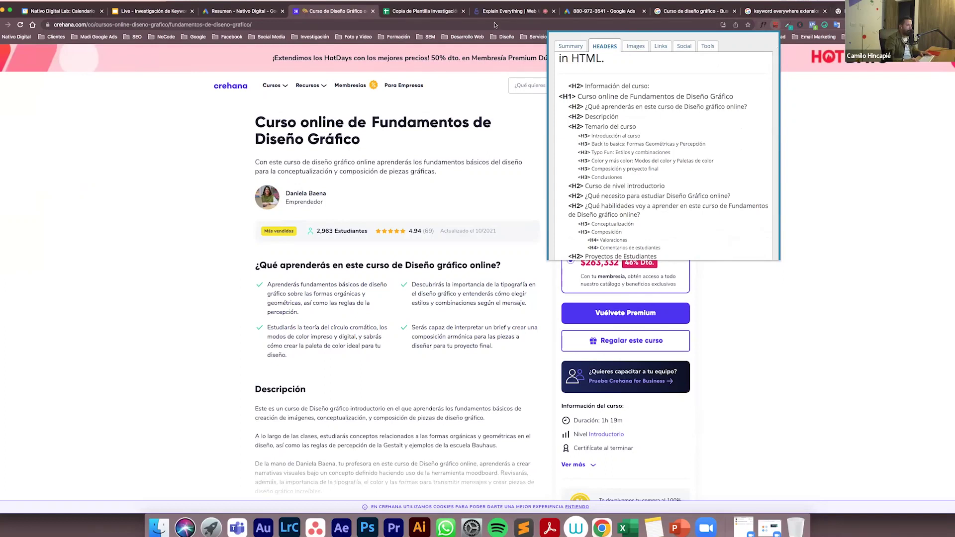
Complete the spreadsheet keyword as "Cursos Online de Fundamentos de Diseño Gráfico" and widen the Palabra Clave column to fit it
{"action": "left_click", "coordinate": [417, 11]}
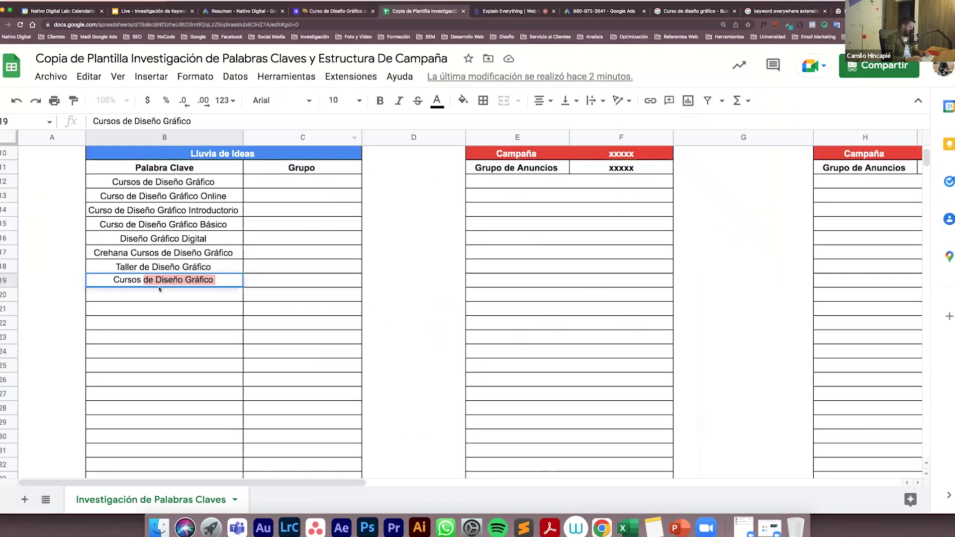
{"action": "type", "text": "Onñlin"}
{"action": "key", "text": "BackSpace"}
{"action": "key", "text": "BackSpace"}
{"action": "key", "text": "BackSpace"}
{"action": "key", "text": "BackSpace"}
{"action": "type", "text": "line de Fundamnet"}
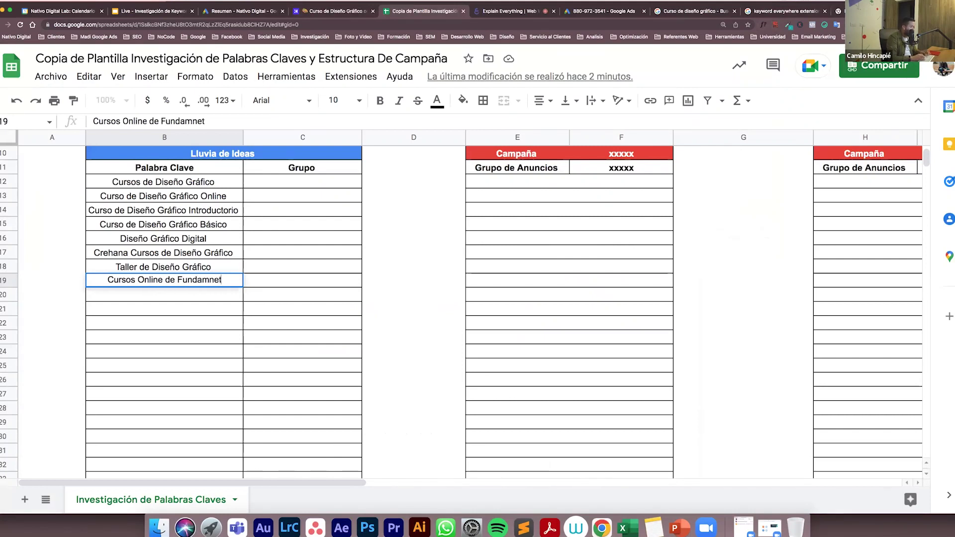
{"action": "key", "text": "BackSpace"}
{"action": "key", "text": "BackSpace"}
{"action": "key", "text": "BackSpace"}
{"action": "type", "text": "entos de Diseño Gráfico"}
{"action": "key", "text": "Return"}
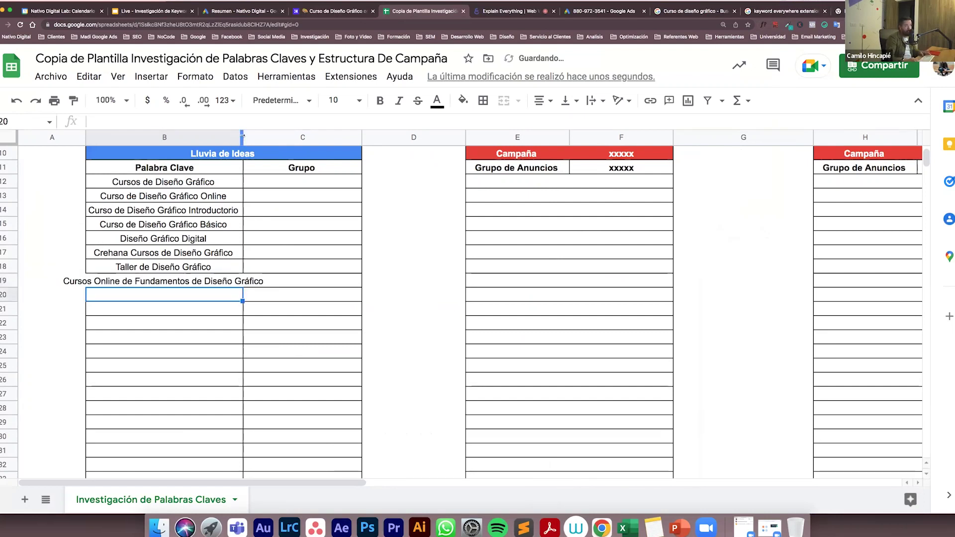
{"action": "left_click_drag", "start_coordinate": [242, 135], "coordinate": [291, 132]}
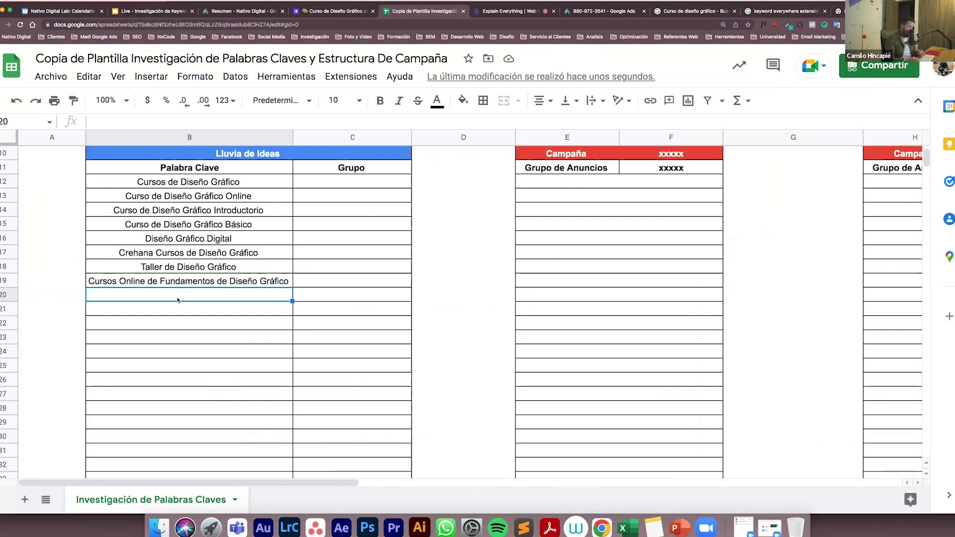
{"action": "type", "text": "Curso"}
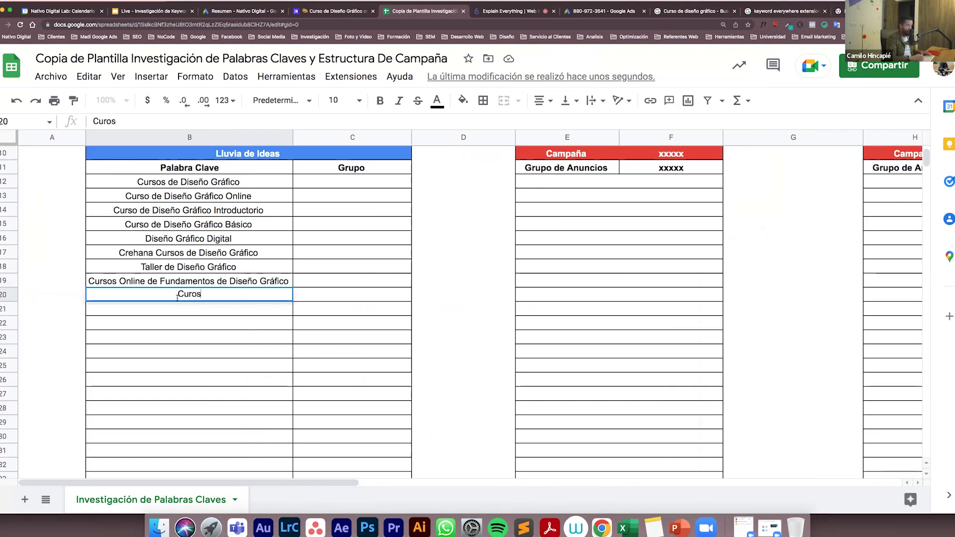
{"action": "key", "text": "BackSpace"}
{"action": "key", "text": "BackSpace"}
{"action": "key", "text": "BackSpace"}
{"action": "key", "text": "BackSpace"}
{"action": "key", "text": "BackSpace"}
{"action": "left_click", "coordinate": [189, 281]}
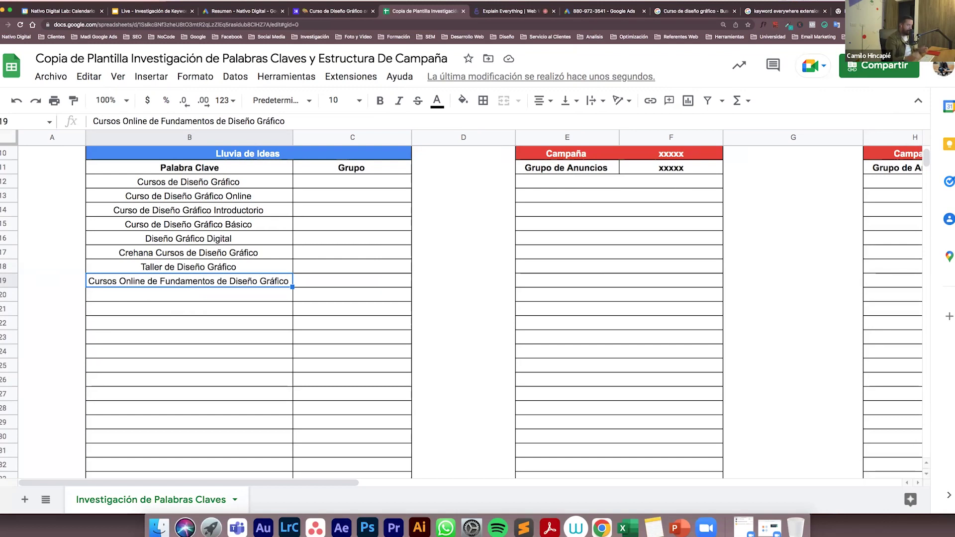
Examine the Crehana page's full headings list with the SEO meta extension and highlight the phrase "estudiar Diseño Gráfico online"
{"action": "left_click", "coordinate": [320, 11]}
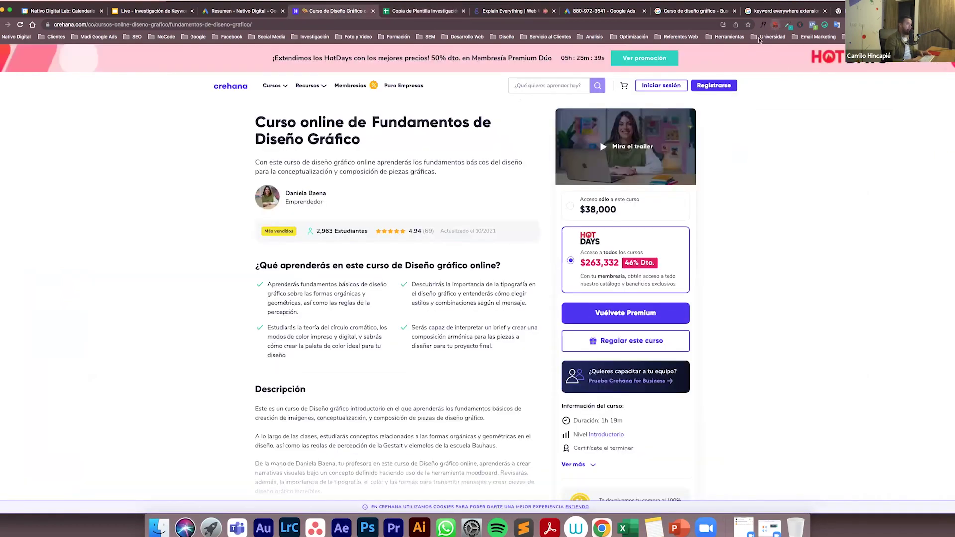
{"action": "left_click", "coordinate": [775, 25]}
{"action": "left_click", "coordinate": [604, 45]}
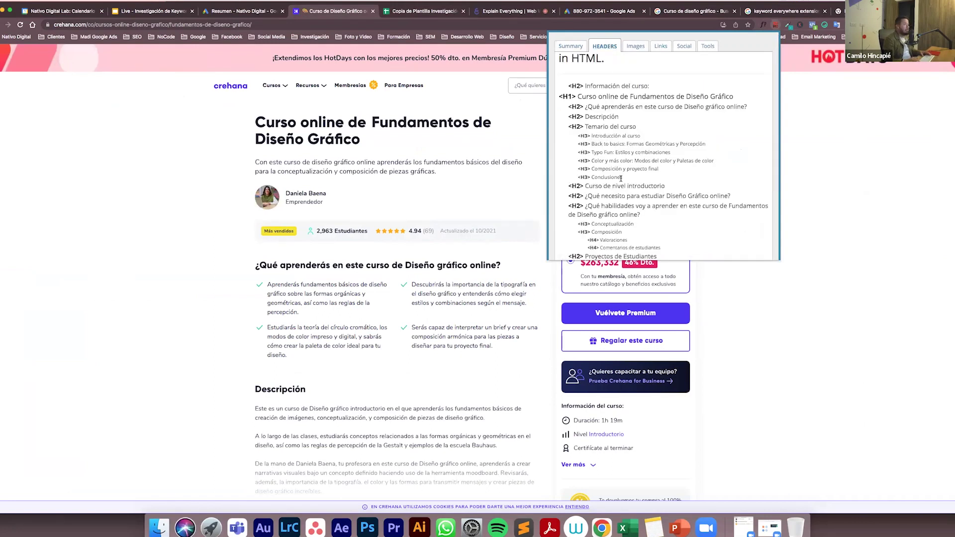
{"action": "scroll", "coordinate": [621, 179], "scroll_direction": "down", "scroll_amount": 1}
{"action": "scroll", "coordinate": [620, 179], "scroll_direction": "down", "scroll_amount": 2}
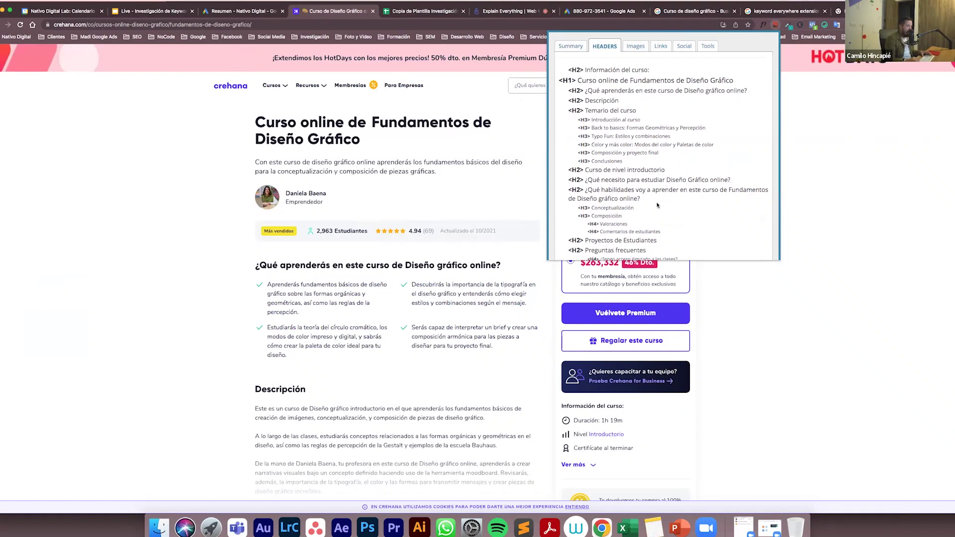
{"action": "scroll", "coordinate": [656, 205], "scroll_direction": "down", "scroll_amount": 3}
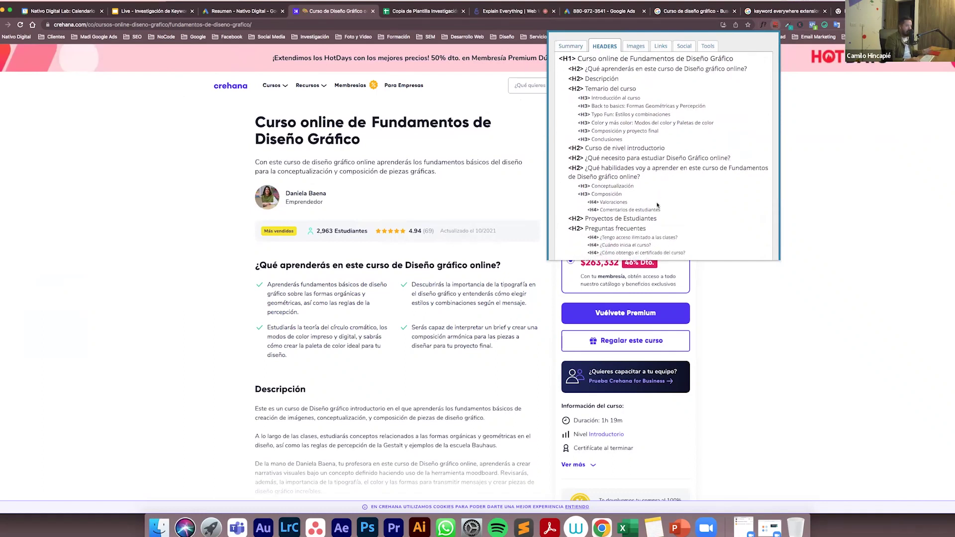
{"action": "scroll", "coordinate": [656, 205], "scroll_direction": "down", "scroll_amount": 5}
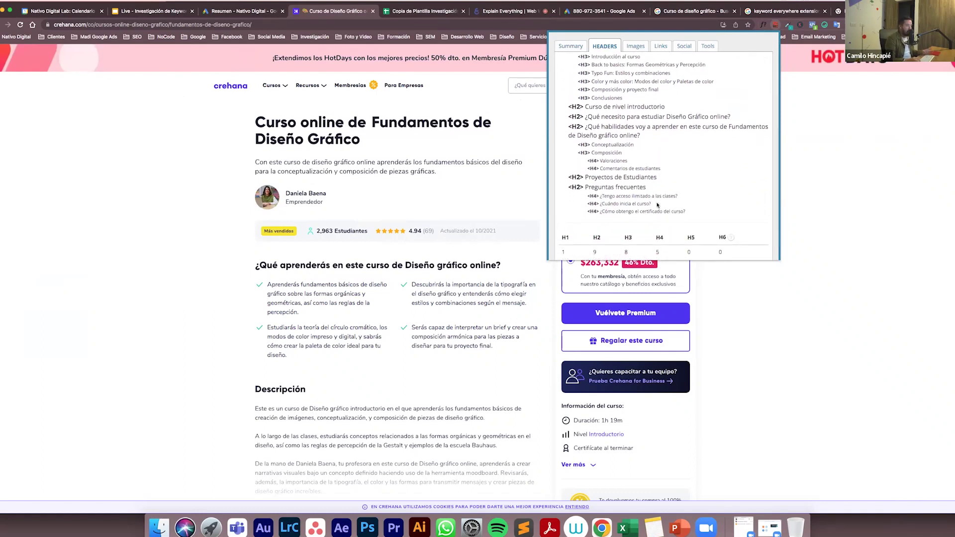
{"action": "scroll", "coordinate": [657, 204], "scroll_direction": "up", "scroll_amount": 1}
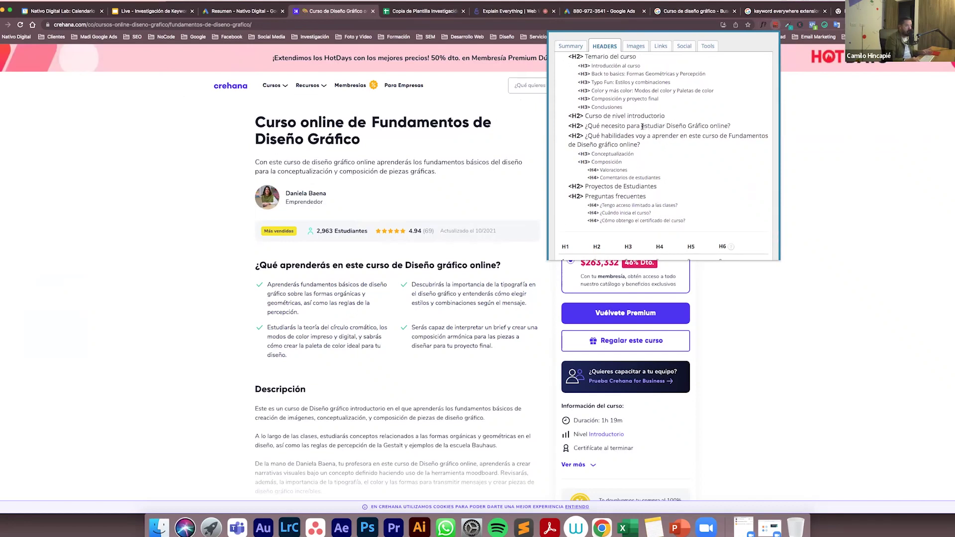
{"action": "left_click_drag", "start_coordinate": [641, 126], "coordinate": [726, 124]}
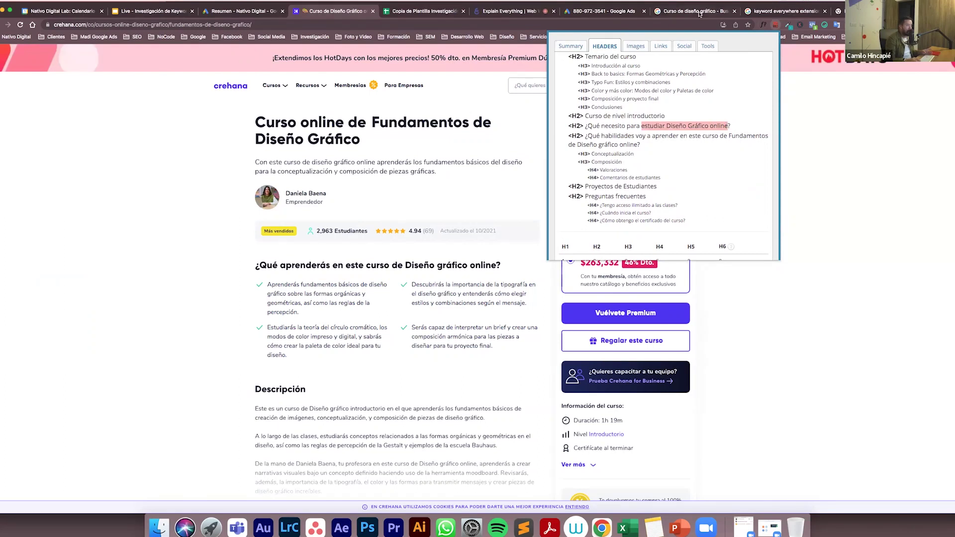
Add "Estudiar Diseño Gráfico Online" as the next keyword in the spreadsheet's Lluvia de Ideas table
{"action": "left_click", "coordinate": [428, 15]}
{"action": "left_click", "coordinate": [425, 12]}
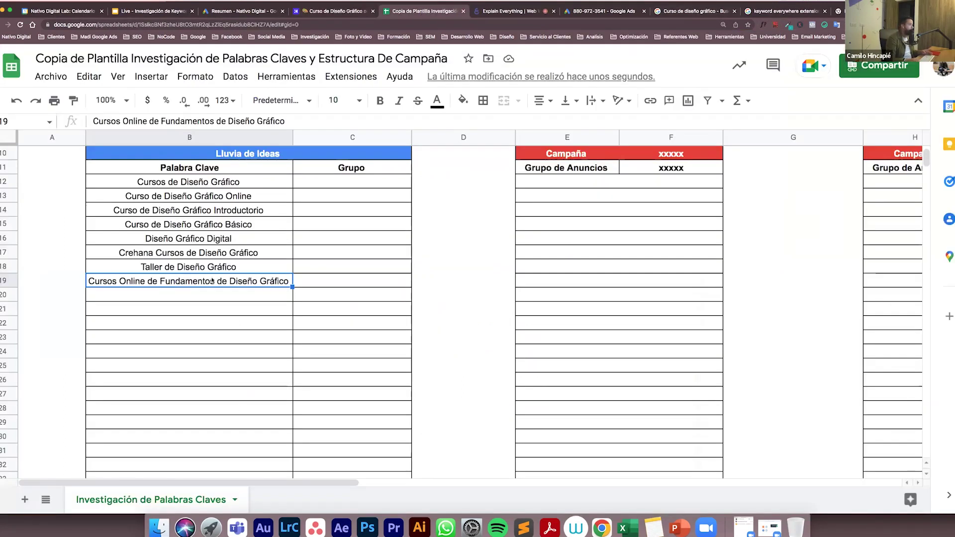
{"action": "left_click", "coordinate": [200, 295]}
{"action": "type", "text": "Estudiar Diseño Gráfico Online"}
{"action": "key", "text": "Return"}
Review the Palabra Clave entries upward from "Taller de Diseño Gráfico" to the first keyword
{"action": "left_click", "coordinate": [189, 266]}
{"action": "key", "text": "Up"}
{"action": "key", "text": "Up"}
{"action": "key", "text": "Up"}
{"action": "key", "text": "Up"}
{"action": "key", "text": "Up"}
{"action": "key", "text": "Up"}
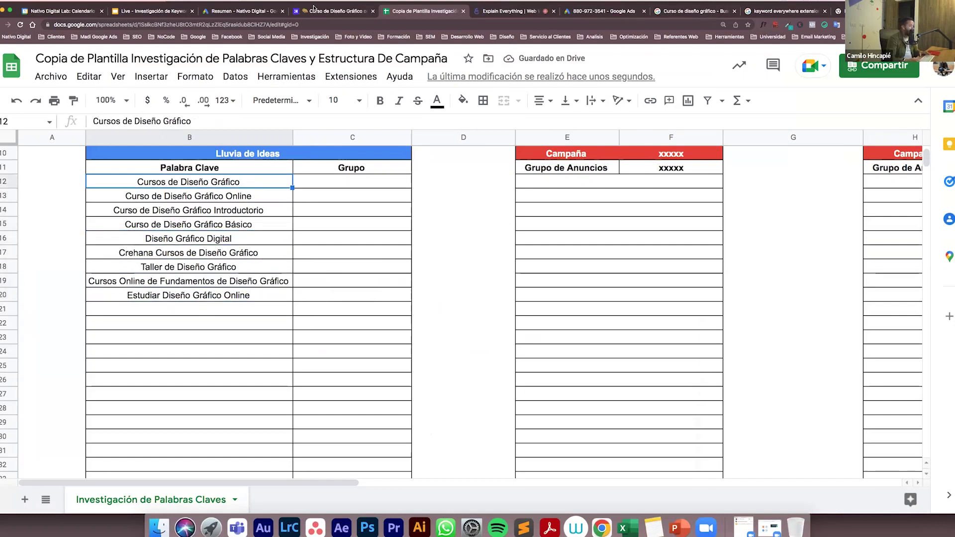
Switch to the Google results for "keyword everywhere extension" and examine the related searches and the Keywords Everywhere suggestion lists
{"action": "left_click", "coordinate": [323, 12]}
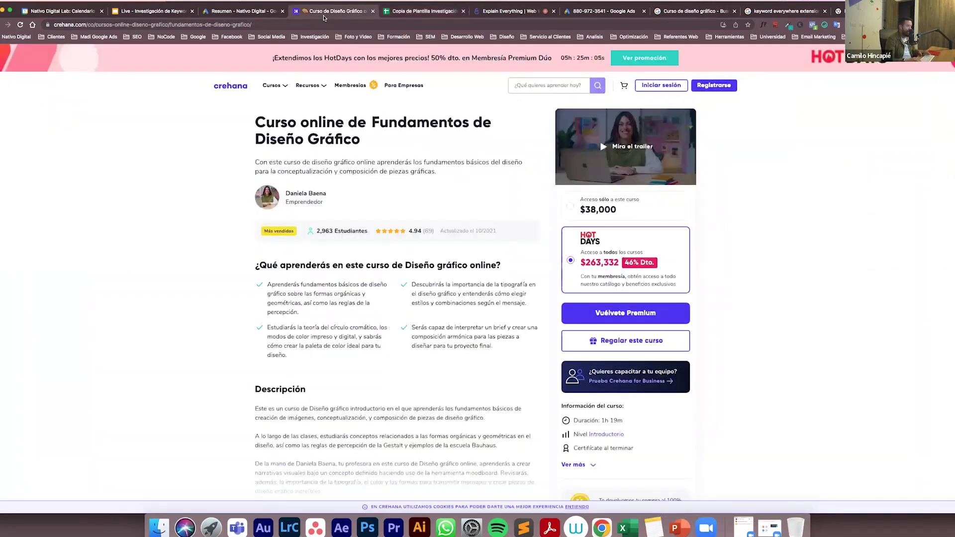
{"action": "left_click", "coordinate": [788, 18]}
{"action": "scroll", "coordinate": [324, 292], "scroll_direction": "down", "scroll_amount": 3}
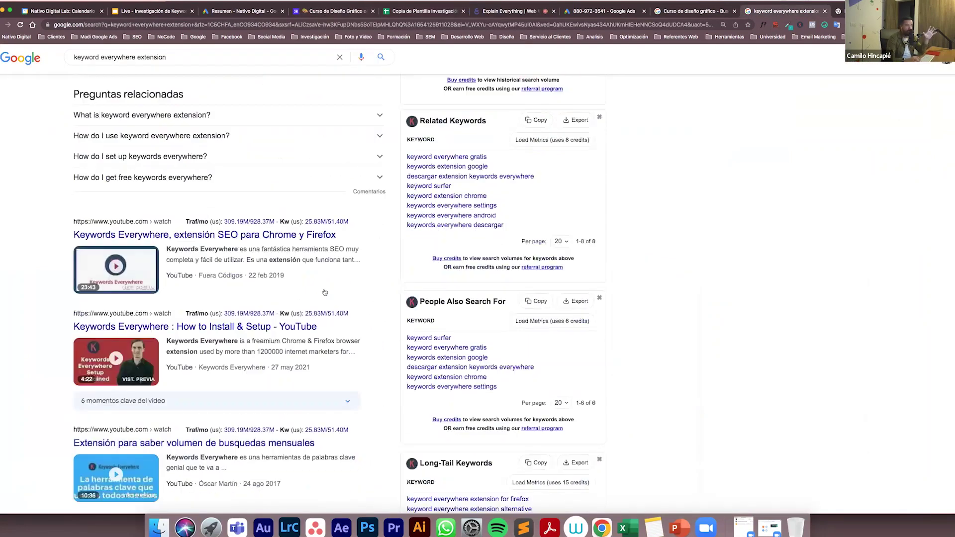
{"action": "scroll", "coordinate": [324, 292], "scroll_direction": "down", "scroll_amount": 10}
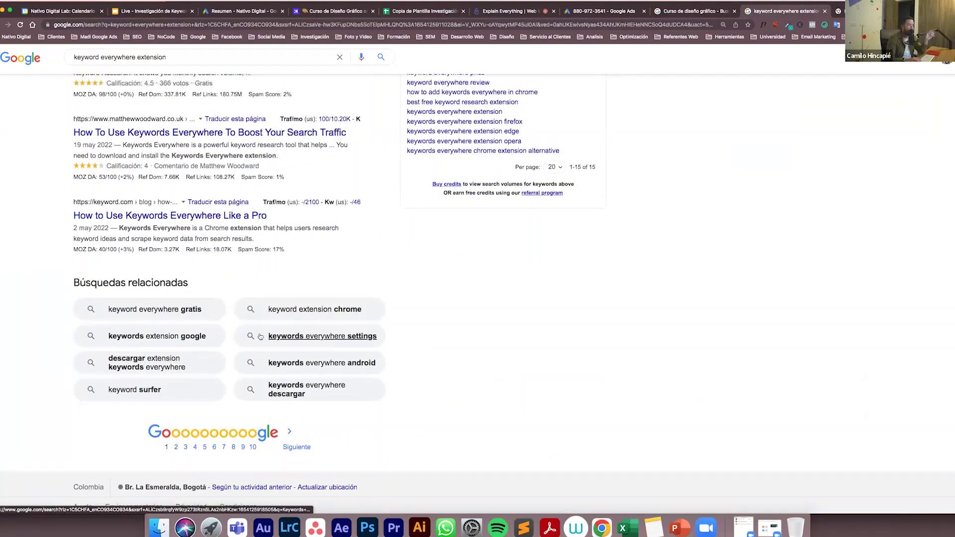
{"action": "scroll", "coordinate": [260, 337], "scroll_direction": "up", "scroll_amount": 5}
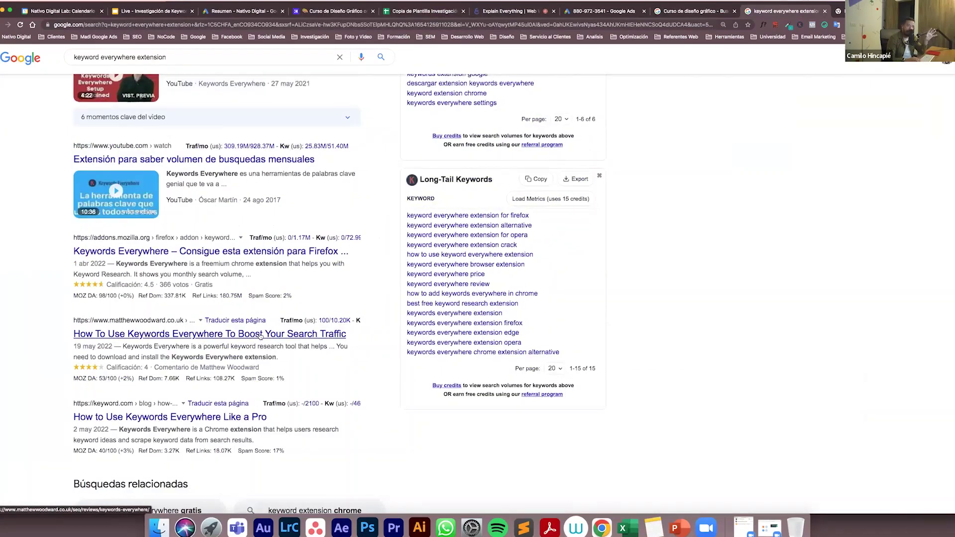
Examine the Google results for "Curso de diseño gráfico", including the traffic metrics, related searches and keyword suggestions
{"action": "scroll", "coordinate": [260, 336], "scroll_direction": "up", "scroll_amount": 2}
{"action": "left_click", "coordinate": [675, 12]}
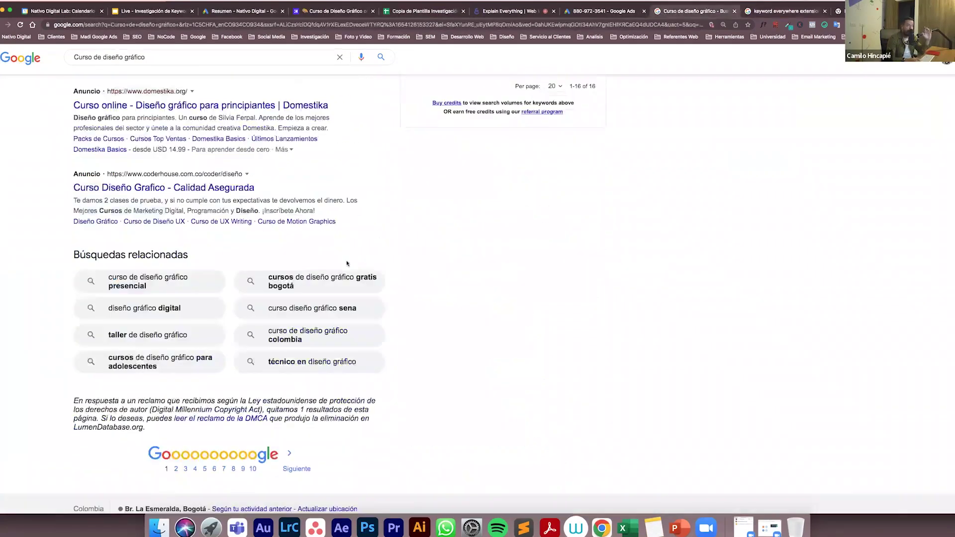
{"action": "scroll", "coordinate": [347, 264], "scroll_direction": "up", "scroll_amount": 15}
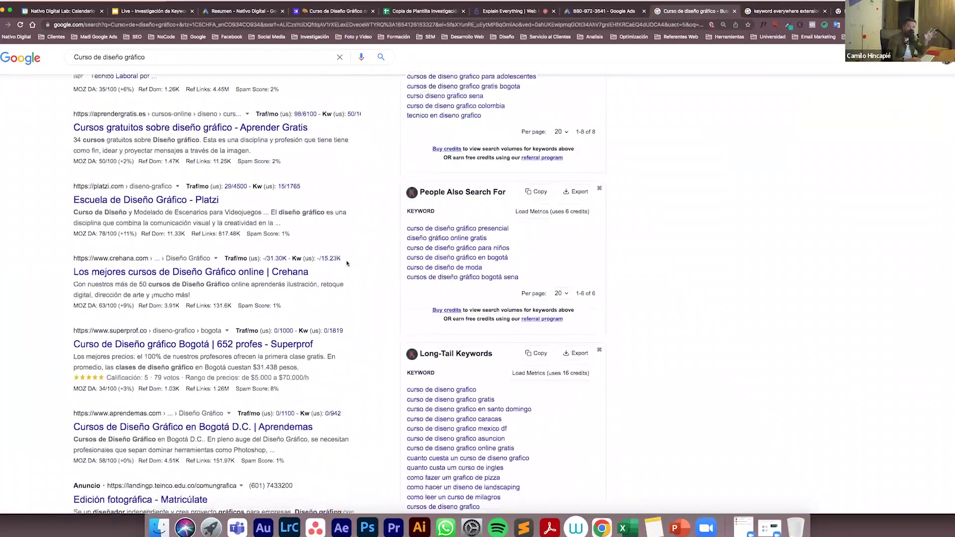
{"action": "scroll", "coordinate": [347, 264], "scroll_direction": "up", "scroll_amount": 8}
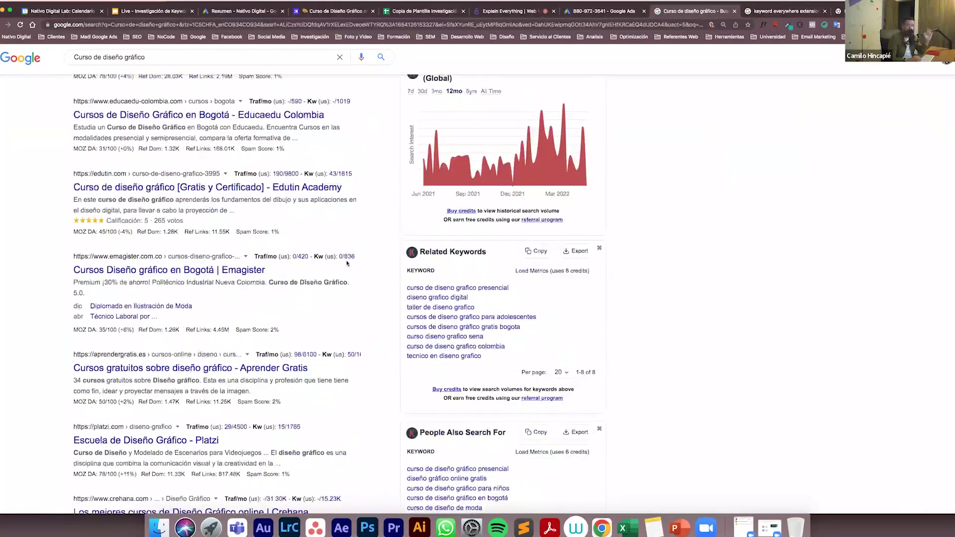
{"action": "scroll", "coordinate": [347, 263], "scroll_direction": "up", "scroll_amount": 3}
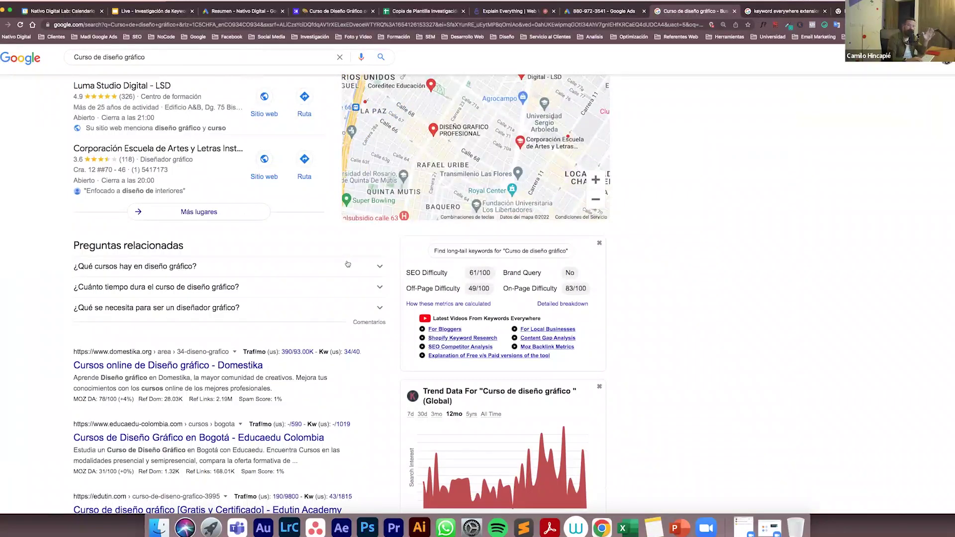
{"action": "scroll", "coordinate": [347, 264], "scroll_direction": "up", "scroll_amount": 3}
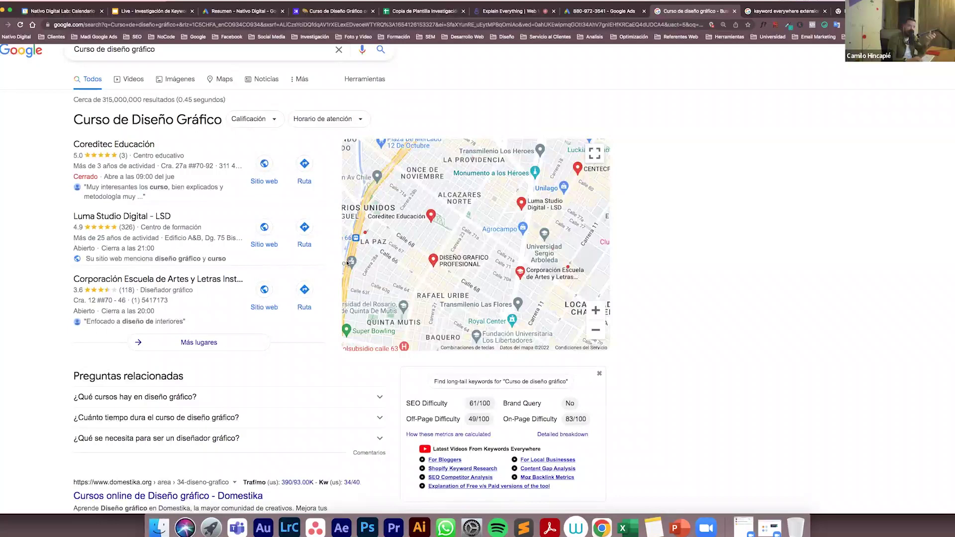
{"action": "scroll", "coordinate": [346, 263], "scroll_direction": "down", "scroll_amount": 3}
{"action": "scroll", "coordinate": [721, 277], "scroll_direction": "down", "scroll_amount": 5}
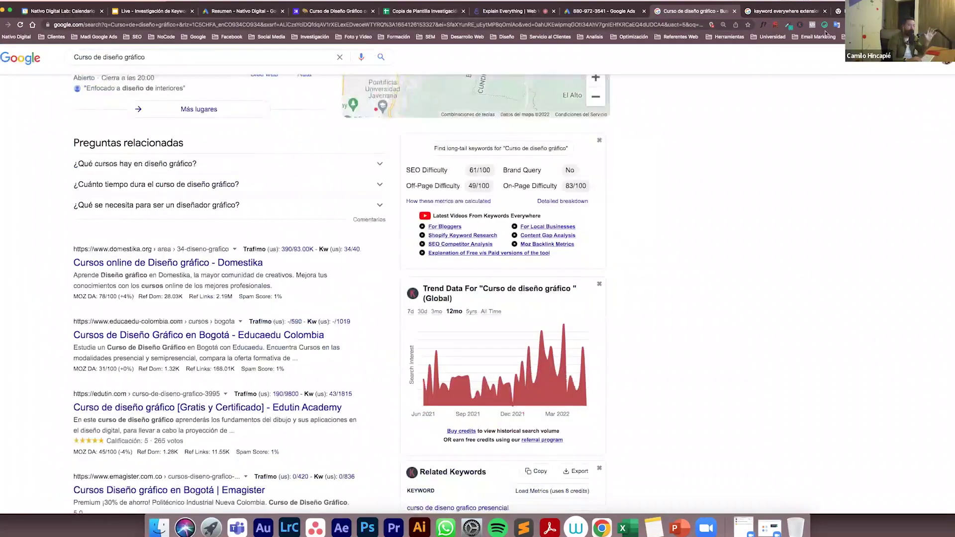
View the Keywords Everywhere extension's tool options, the search trend chart and the SEO data extension's popup on the results page
{"action": "left_click", "coordinate": [800, 25]}
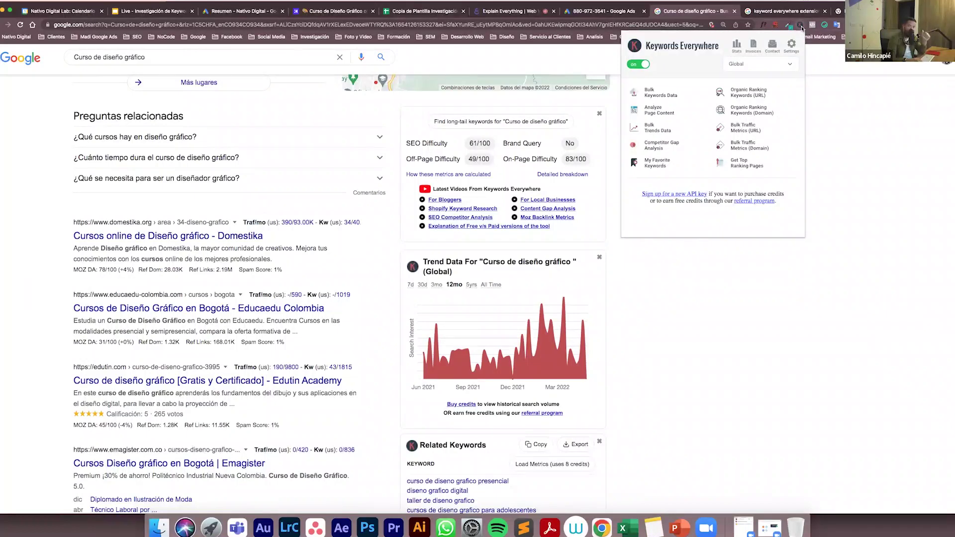
{"action": "left_click", "coordinate": [749, 360]}
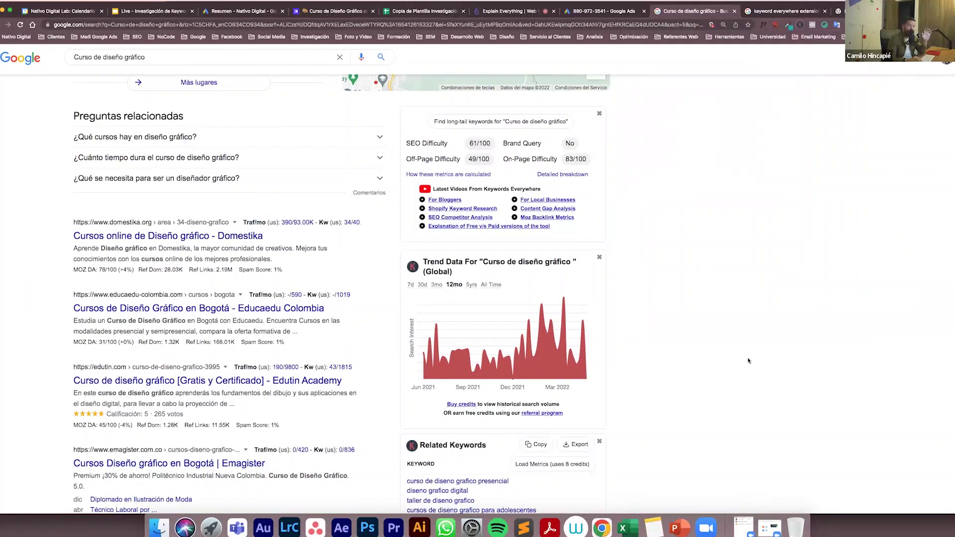
{"action": "scroll", "coordinate": [554, 309], "scroll_direction": "down", "scroll_amount": 3}
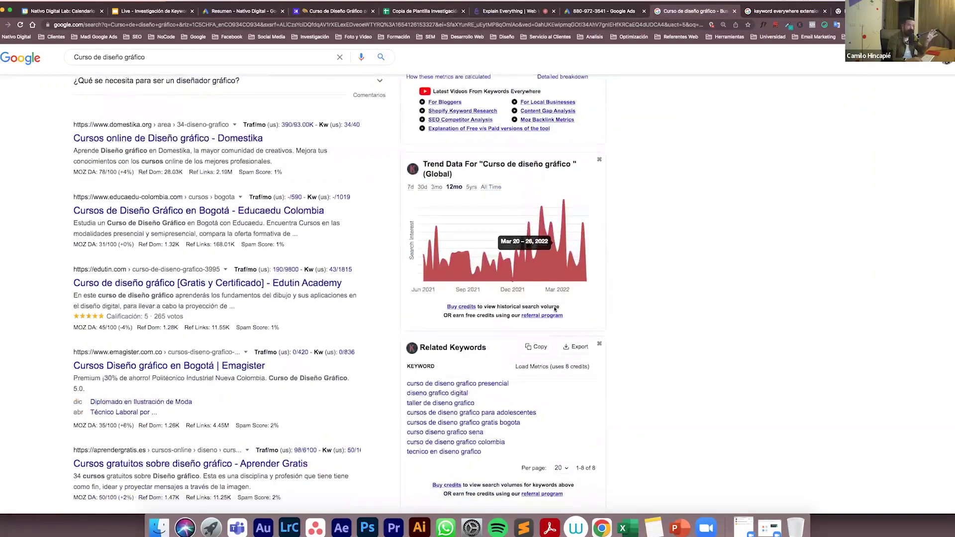
{"action": "scroll", "coordinate": [555, 310], "scroll_direction": "up", "scroll_amount": 2}
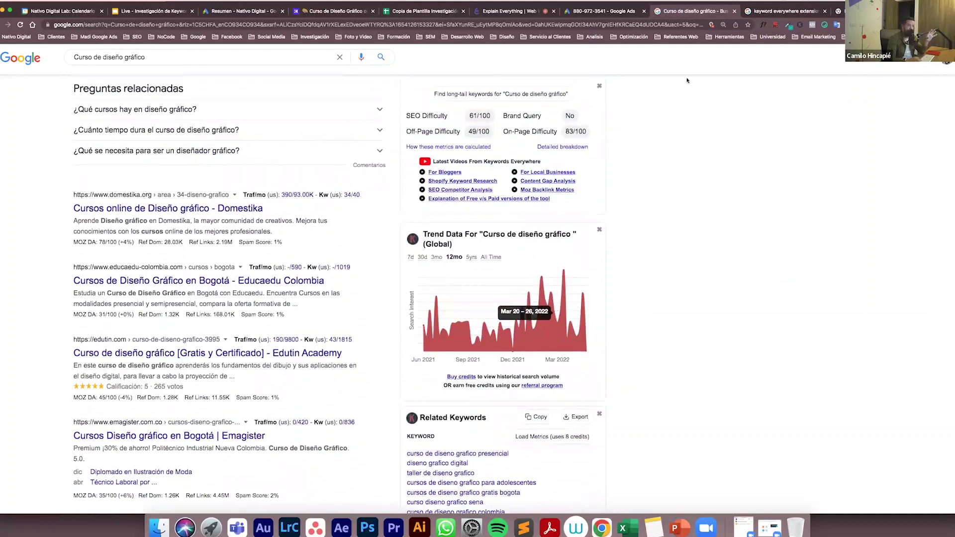
{"action": "left_click", "coordinate": [774, 25]}
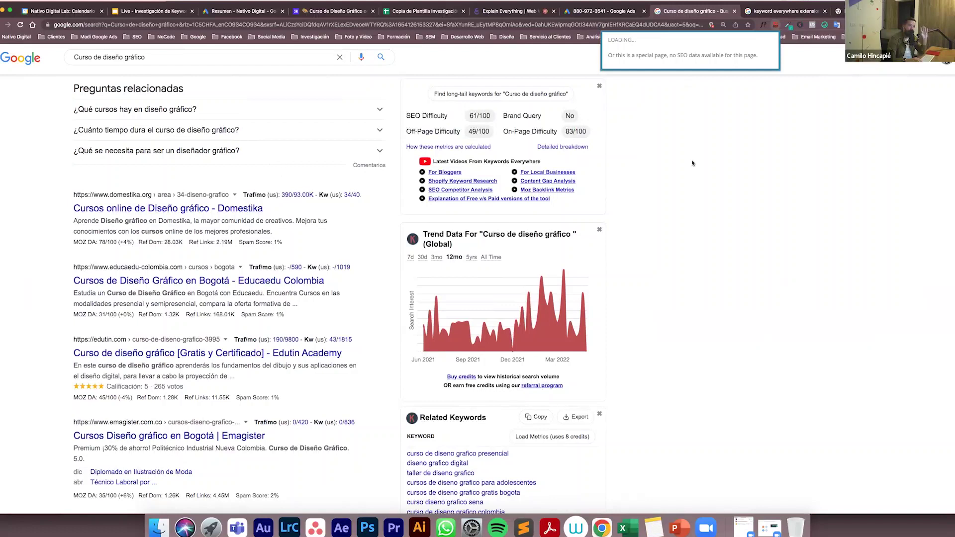
Switch to the keyword research spreadsheet and review the research phases and the brainstormed keywords in B12:B20
{"action": "left_click", "coordinate": [339, 11]}
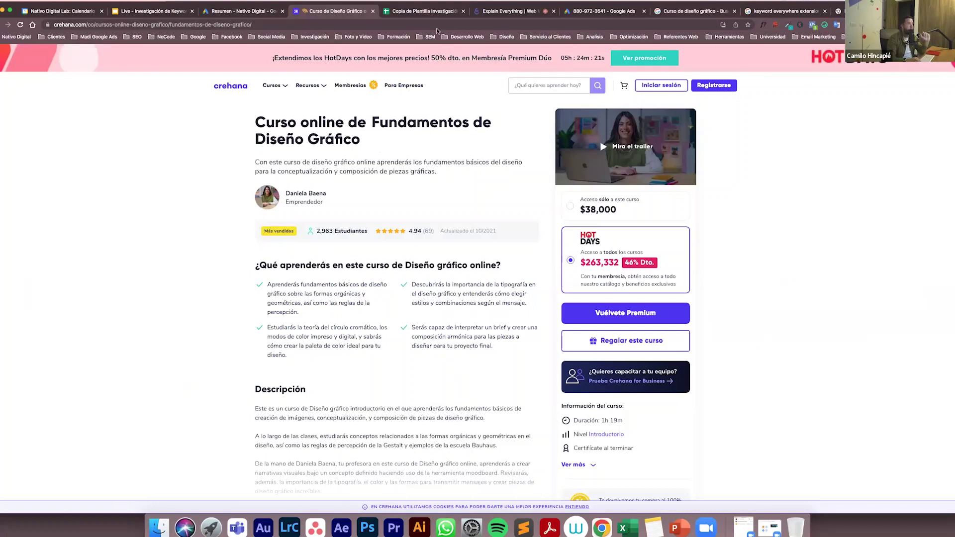
{"action": "left_click", "coordinate": [425, 11]}
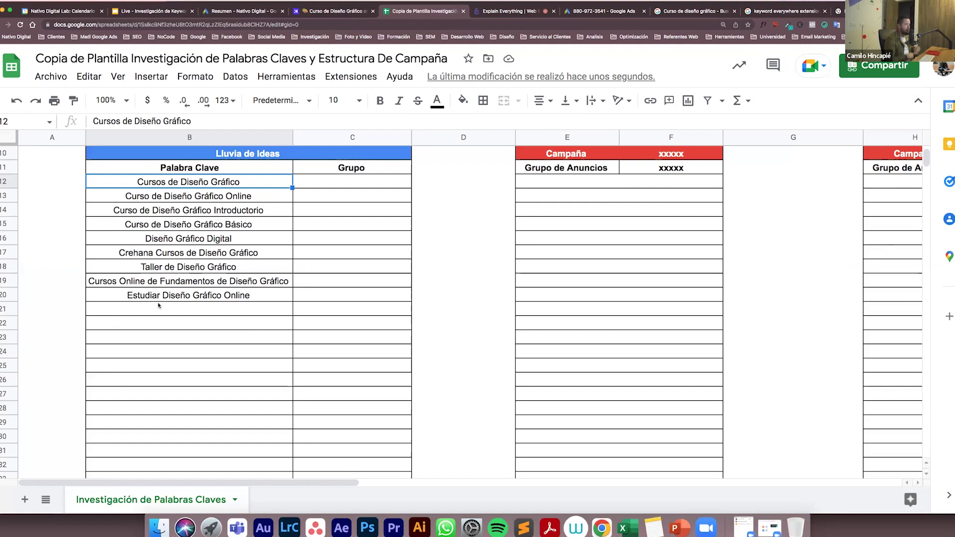
{"action": "left_click", "coordinate": [317, 294]}
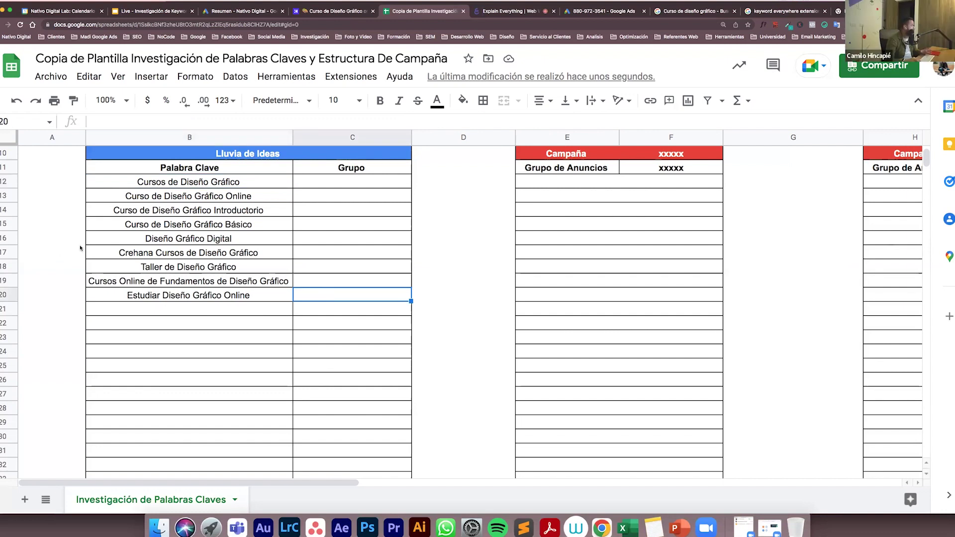
{"action": "left_click", "coordinate": [214, 181]}
{"action": "scroll", "coordinate": [229, 179], "scroll_direction": "up", "scroll_amount": 5}
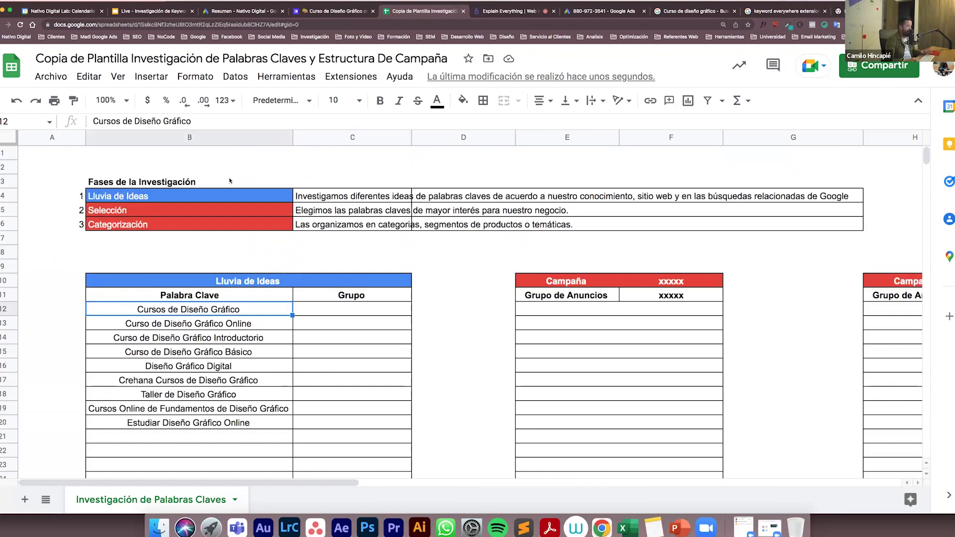
{"action": "scroll", "coordinate": [233, 182], "scroll_direction": "down", "scroll_amount": 2}
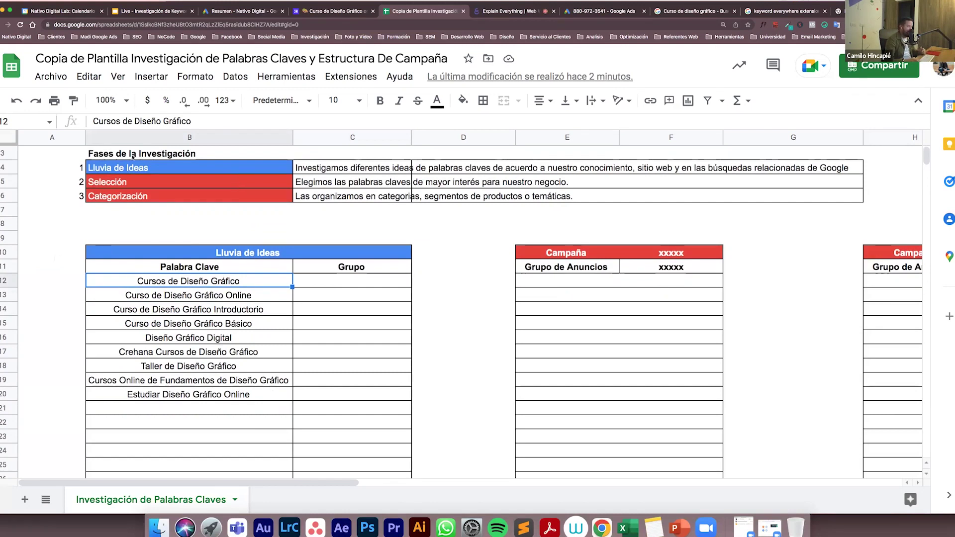
{"action": "left_click", "coordinate": [191, 329]}
{"action": "left_click", "coordinate": [227, 282]}
{"action": "left_click_drag", "start_coordinate": [227, 282], "coordinate": [227, 394]}
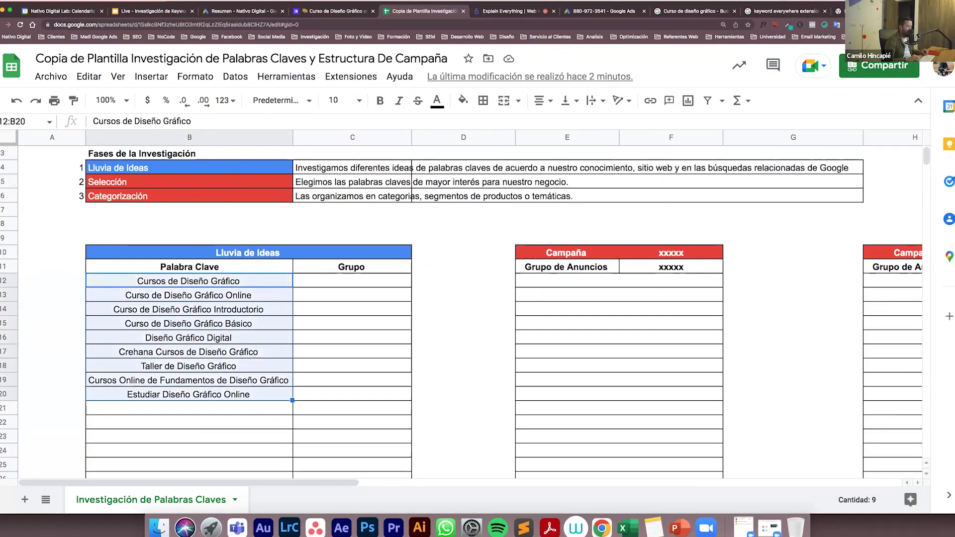
{"action": "left_click", "coordinate": [189, 295]}
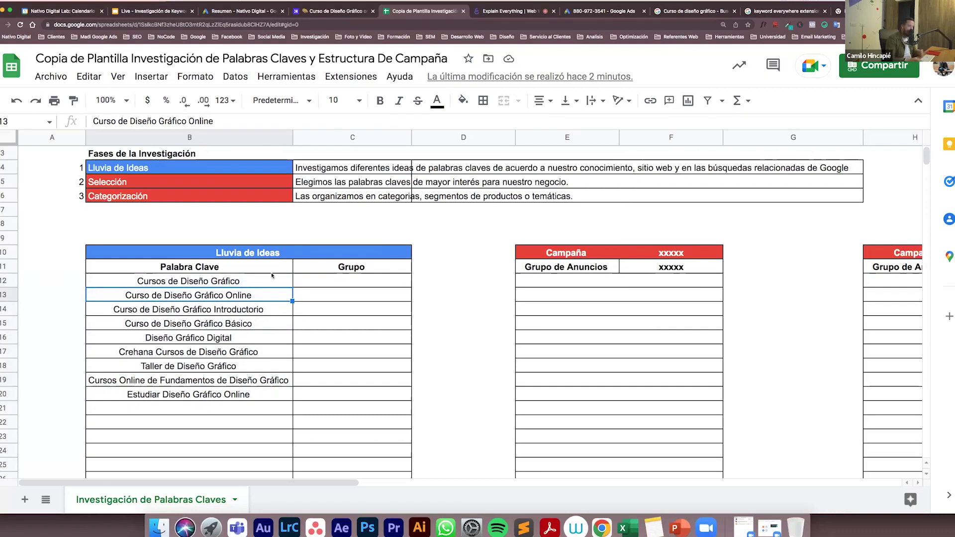
Fill the four keyword cells from "Cursos de Diseño Gráfico" to "Curso de Diseño Gráfico Básico" with bright green
{"action": "left_click", "coordinate": [246, 286]}
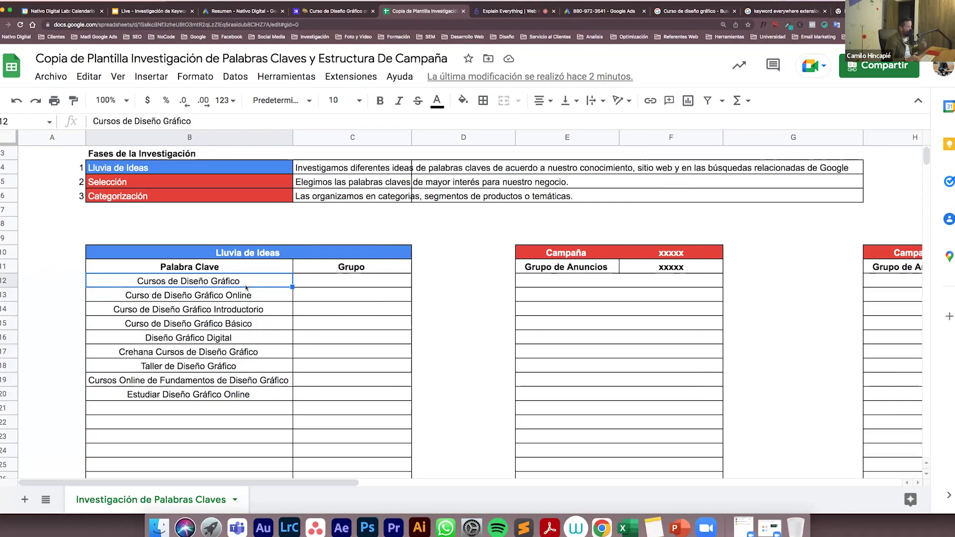
{"action": "left_click", "coordinate": [463, 100]}
{"action": "left_click", "coordinate": [526, 227]}
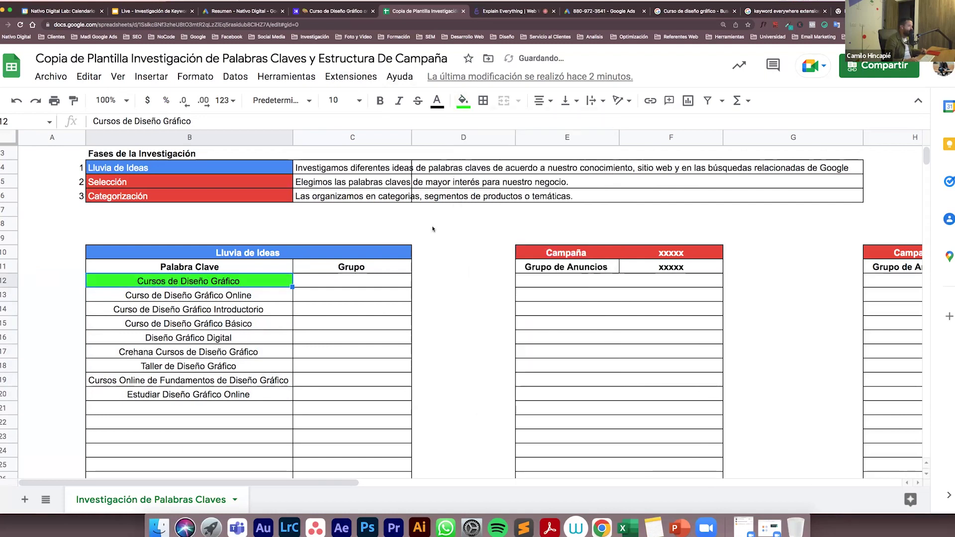
{"action": "left_click", "coordinate": [191, 298]}
{"action": "left_click", "coordinate": [462, 100]}
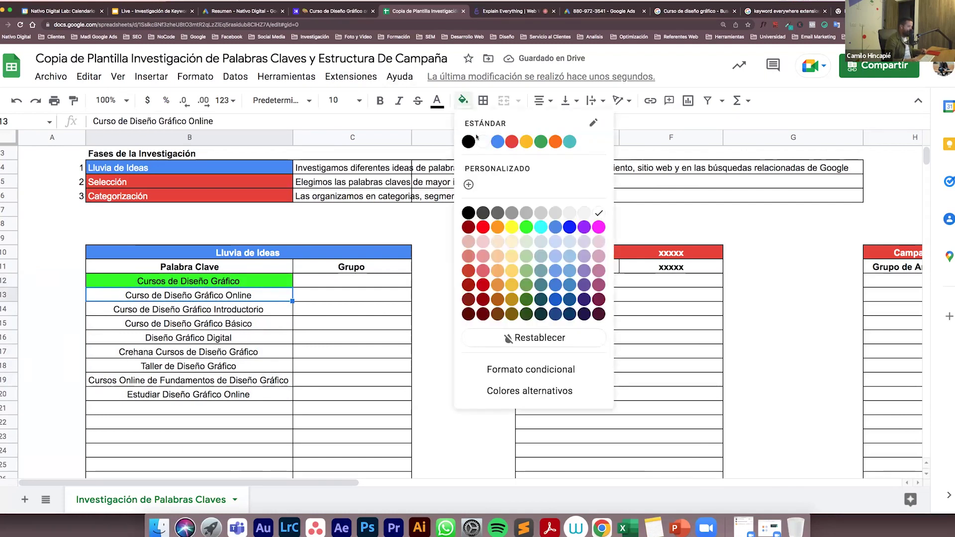
{"action": "left_click", "coordinate": [526, 227]}
{"action": "left_click", "coordinate": [223, 312]}
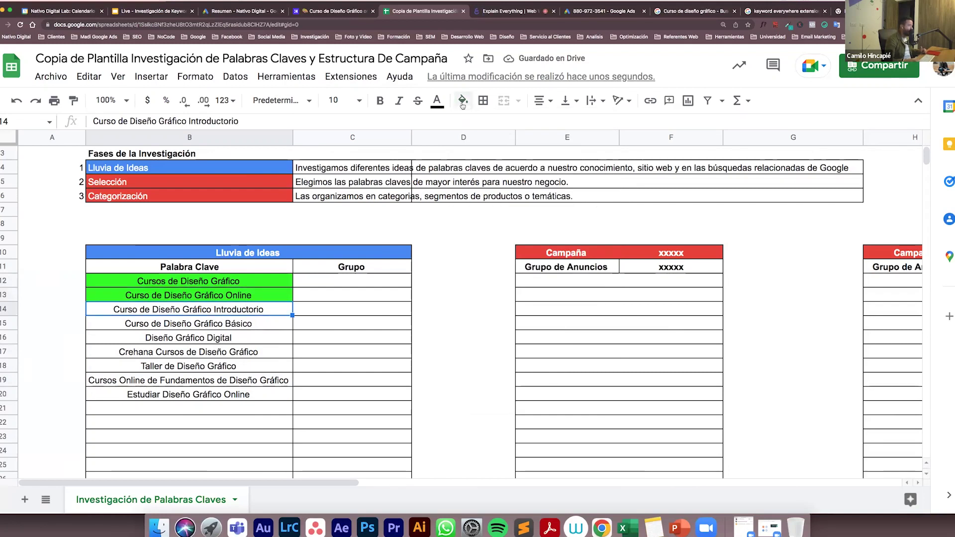
{"action": "left_click", "coordinate": [463, 100]}
{"action": "left_click", "coordinate": [527, 227]}
{"action": "left_click", "coordinate": [228, 328]}
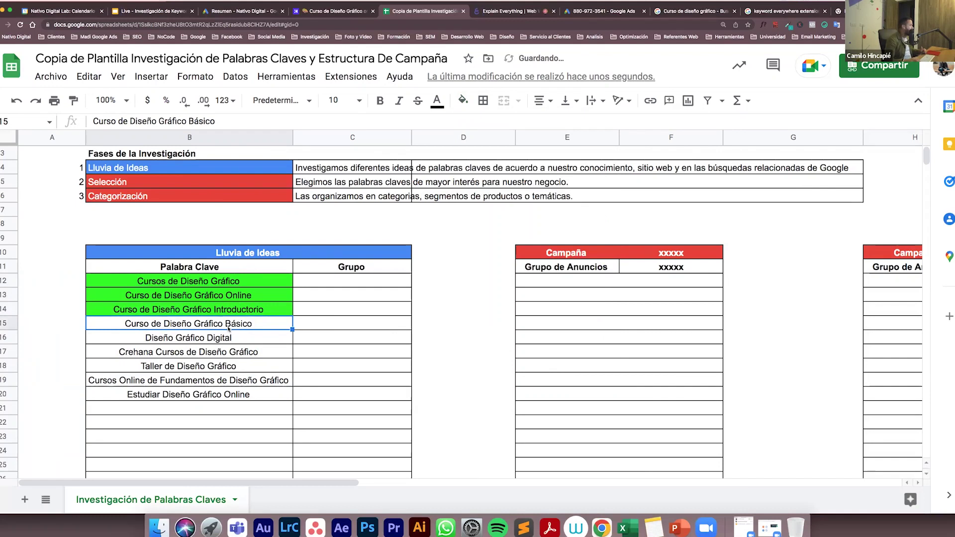
{"action": "left_click", "coordinate": [463, 100]}
{"action": "left_click", "coordinate": [525, 227]}
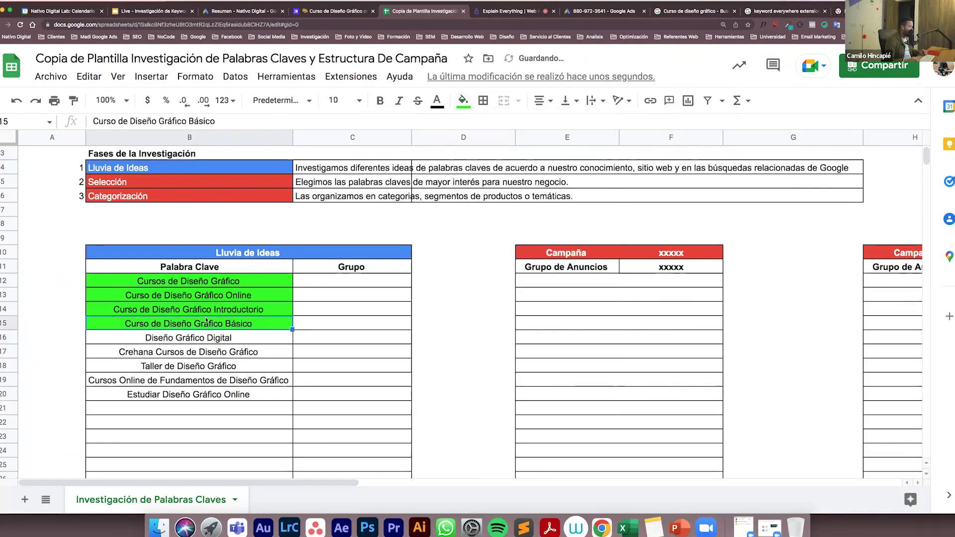
{"action": "key", "text": "shift+Down"}
{"action": "key", "text": "shift+Down"}
{"action": "key", "text": "shift+Down"}
{"action": "key", "text": "shift+Down"}
{"action": "key", "text": "shift+Down"}
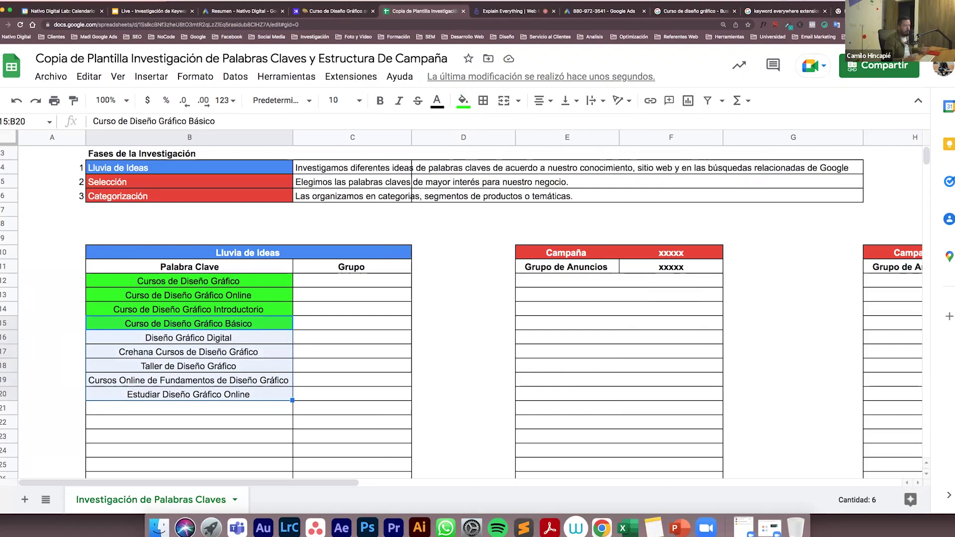
Fill the "Taller de Diseño Gráfico" cell with red and delete its text to discard the keyword
{"action": "left_click", "coordinate": [191, 371]}
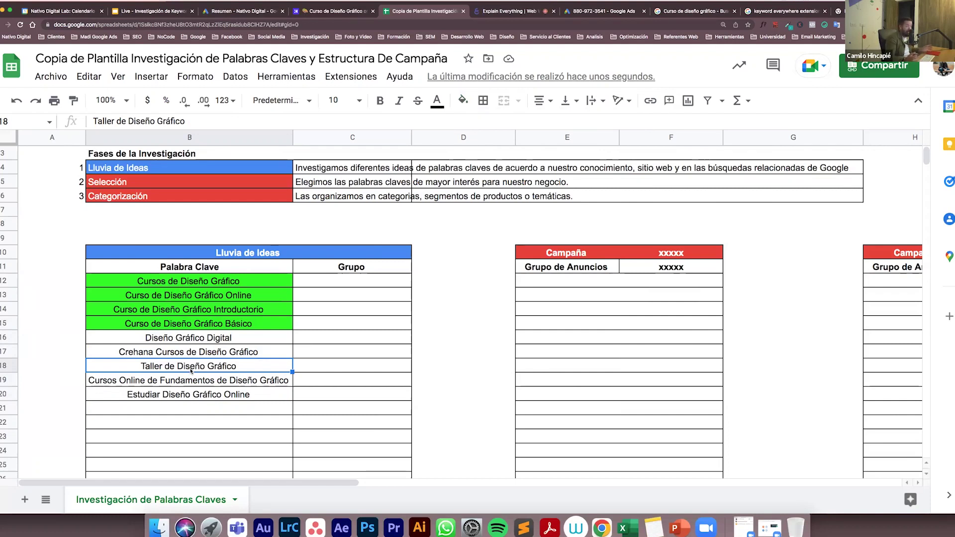
{"action": "left_click", "coordinate": [462, 100]}
{"action": "left_click", "coordinate": [486, 226]}
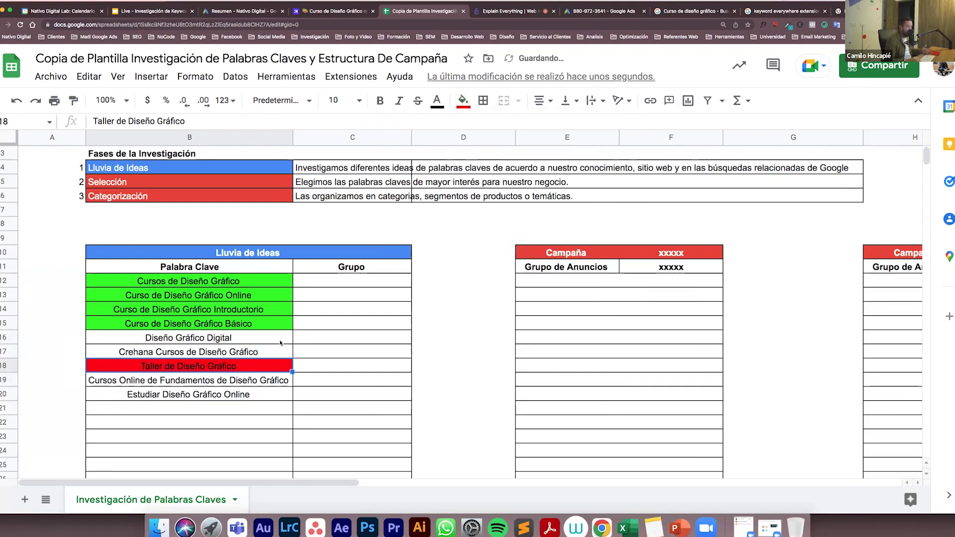
{"action": "left_click", "coordinate": [193, 337]}
{"action": "left_click", "coordinate": [190, 365]}
{"action": "key", "text": "Delete"}
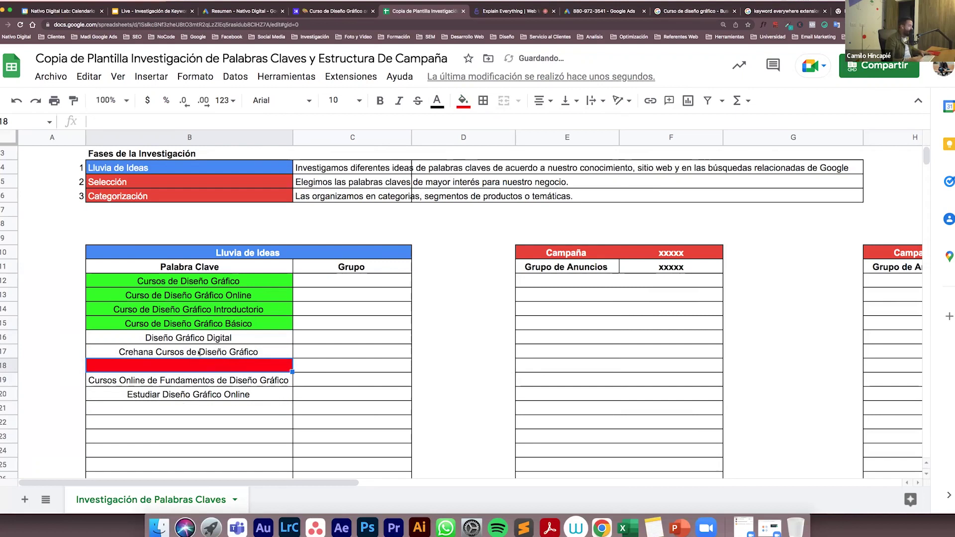
{"action": "left_click", "coordinate": [189, 352]}
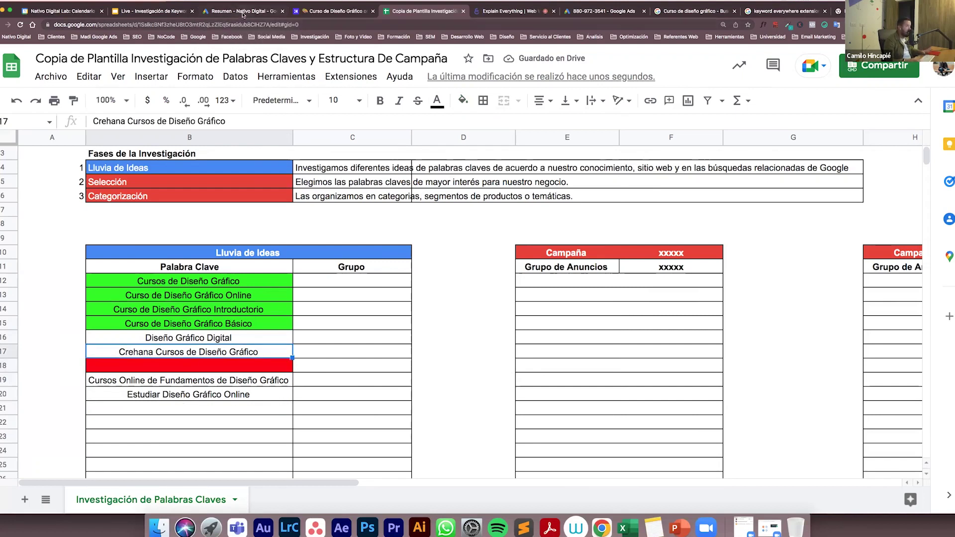
Switch to the Google Ads account and open the keyword planner (Planificador de palabras clave)
{"action": "left_click", "coordinate": [242, 16]}
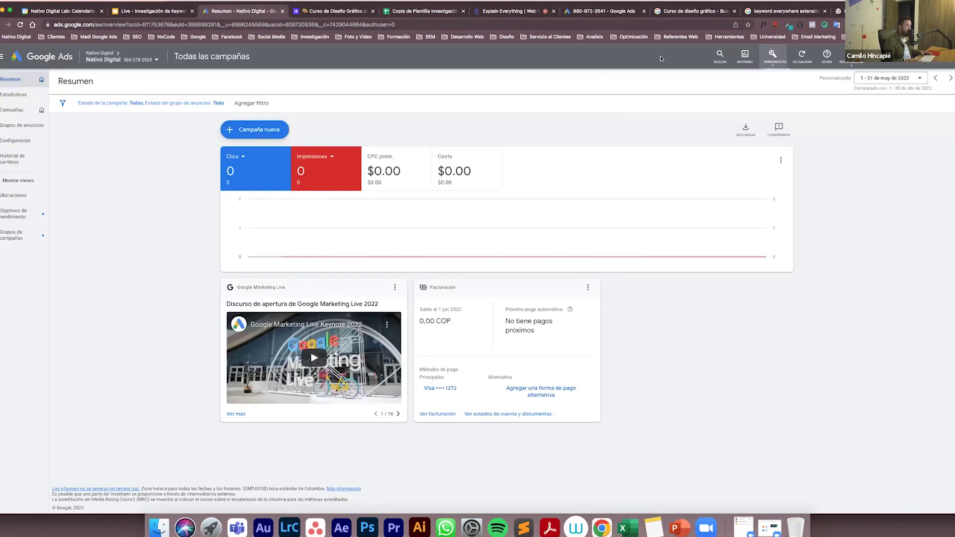
{"action": "scroll", "coordinate": [772, 64], "scroll_direction": "up", "scroll_amount": 5}
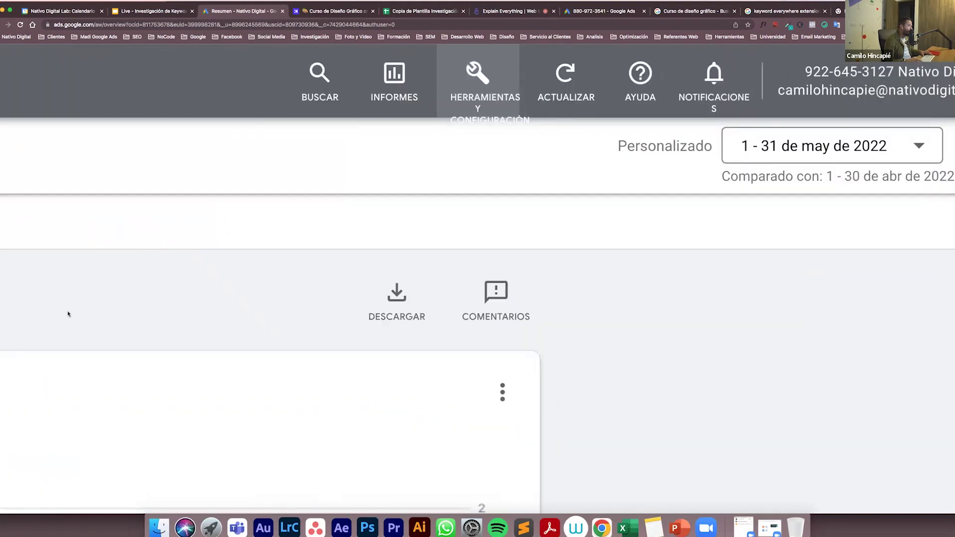
{"action": "left_click", "coordinate": [502, 70]}
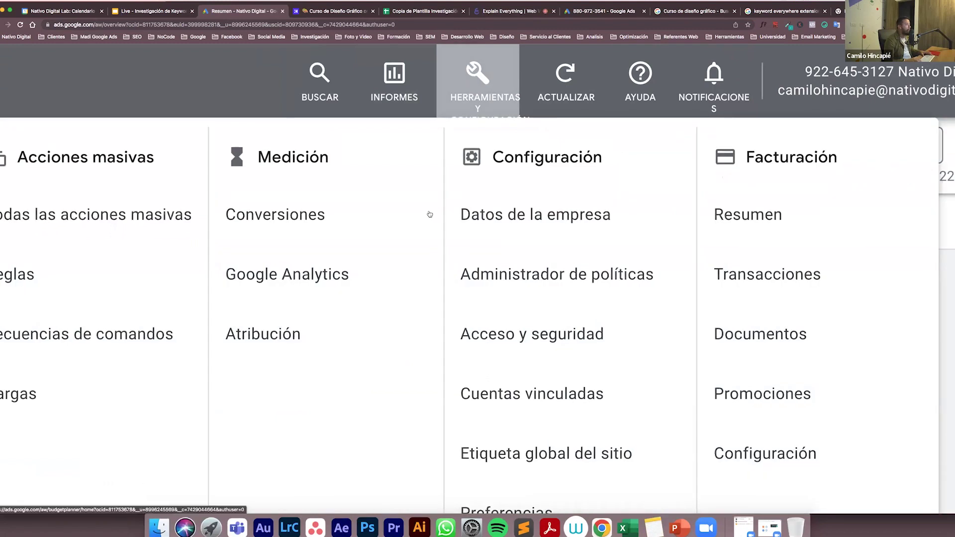
{"action": "scroll", "coordinate": [430, 214], "scroll_direction": "down", "scroll_amount": 5}
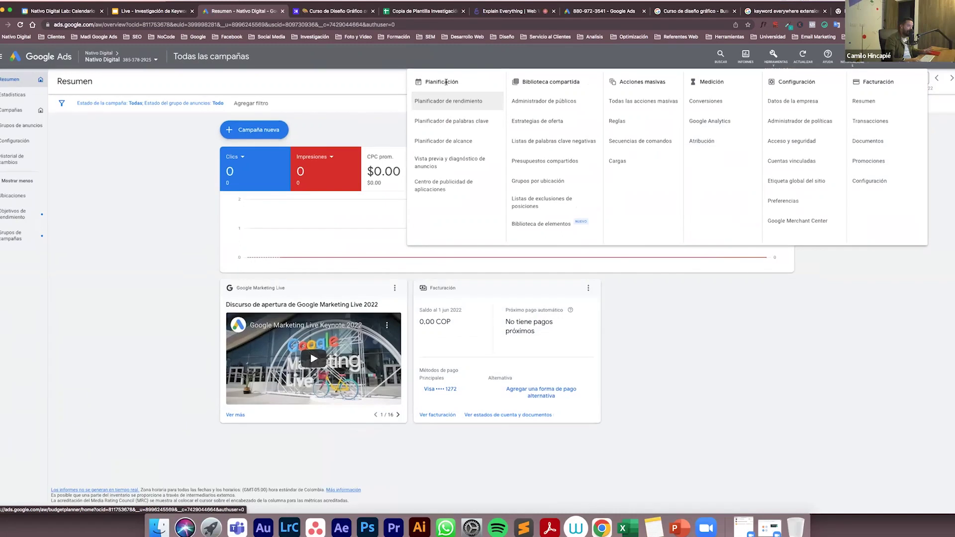
{"action": "scroll", "coordinate": [446, 82], "scroll_direction": "up", "scroll_amount": 5}
{"action": "scroll", "coordinate": [508, 198], "scroll_direction": "down", "scroll_amount": 2}
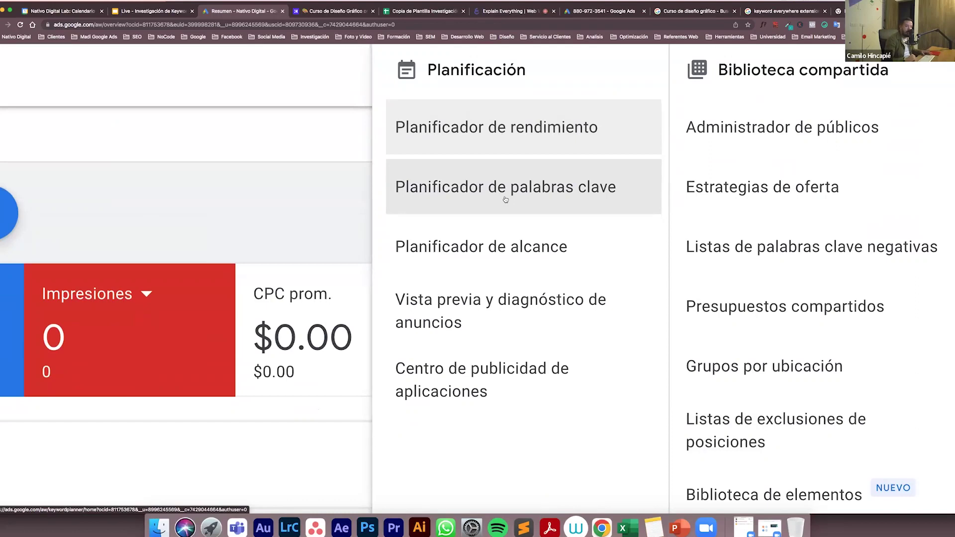
{"action": "left_click", "coordinate": [505, 199]}
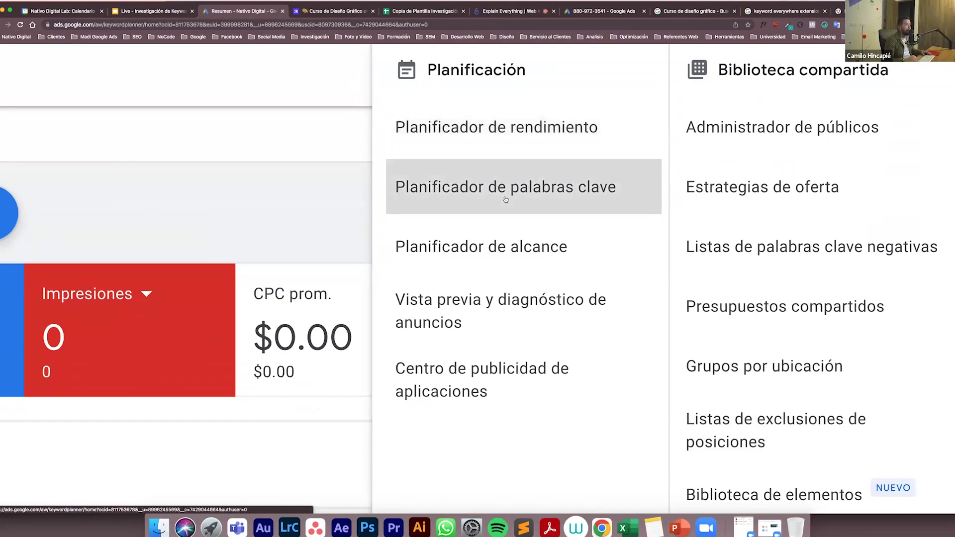
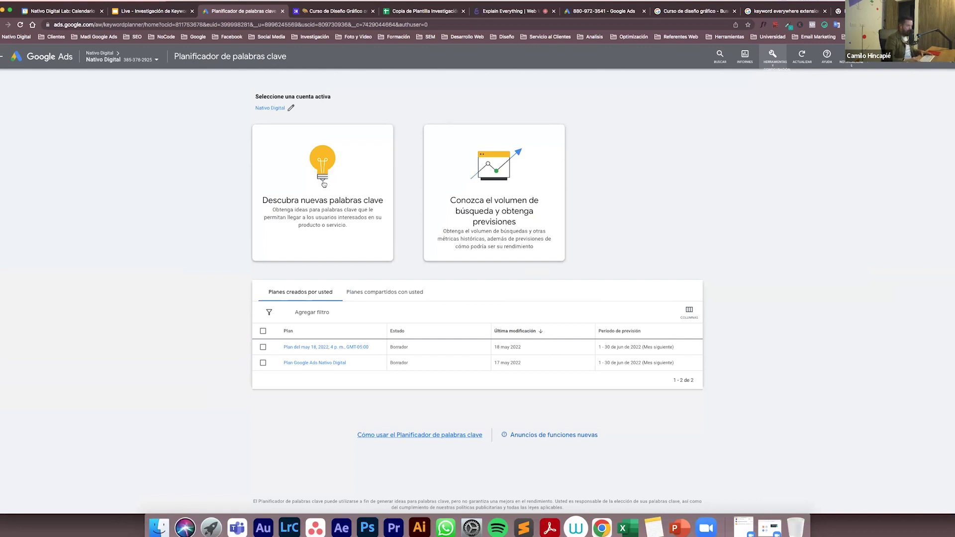
Start discovering new keywords and add "Curso de Diseño Gráfico Online", copied from the keyword research spreadsheet, as the seed keyword
{"action": "left_click", "coordinate": [324, 183]}
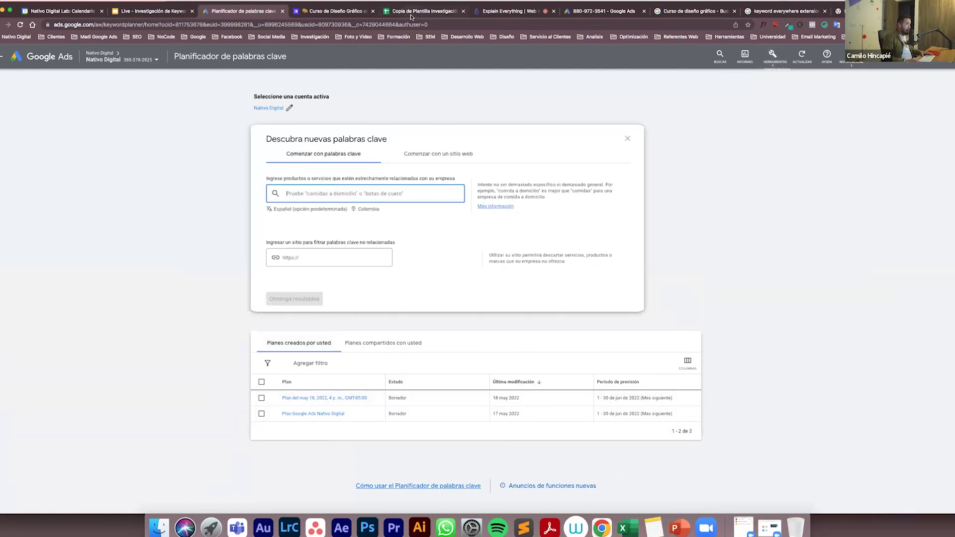
{"action": "key", "text": "ctrl+Tab"}
{"action": "key", "text": "ctrl+Tab"}
{"action": "left_click", "coordinate": [211, 282]}
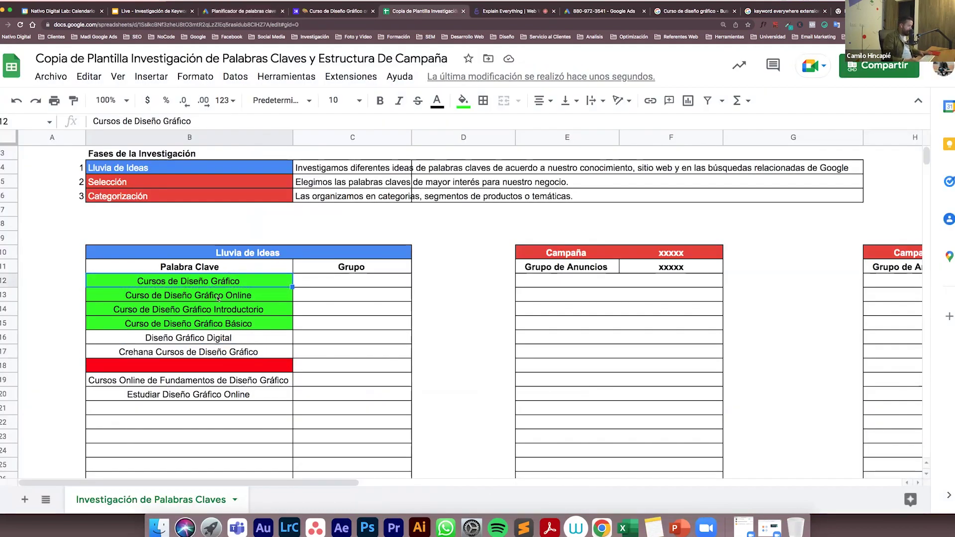
{"action": "left_click", "coordinate": [218, 298]}
{"action": "key", "text": "super+c"}
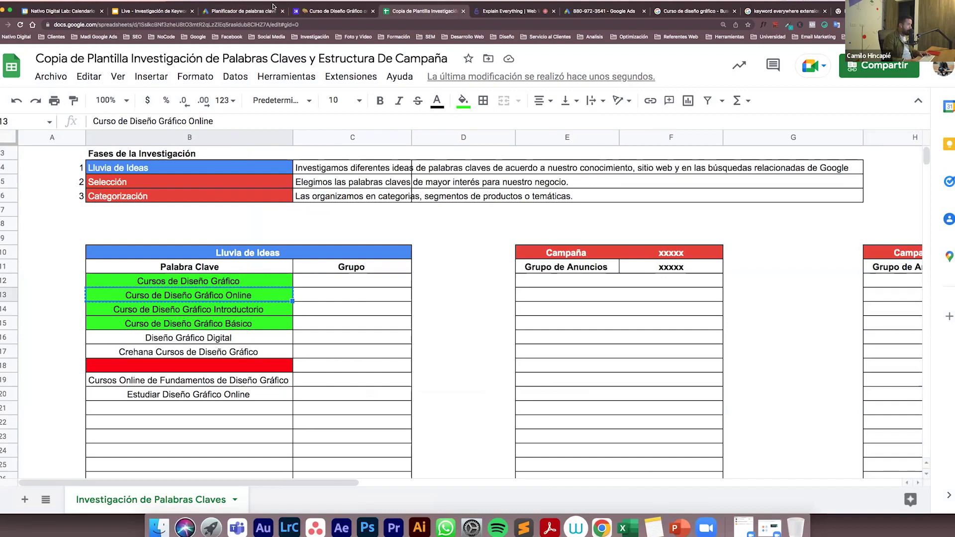
{"action": "left_click", "coordinate": [237, 12]}
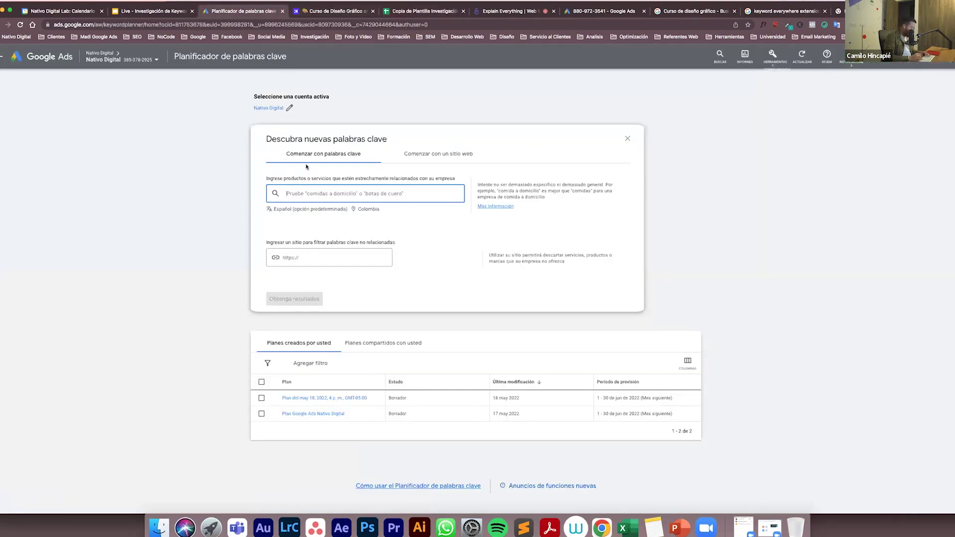
{"action": "key", "text": "super+v"}
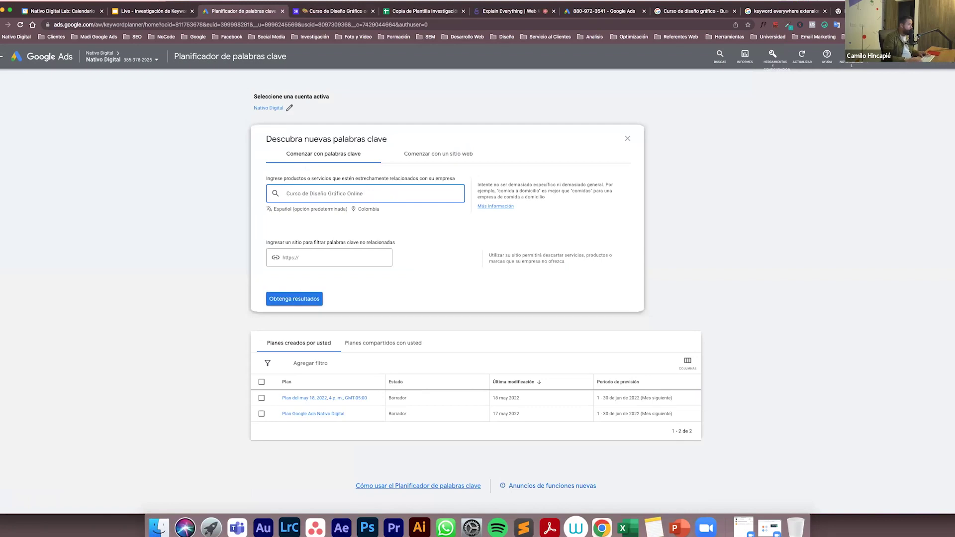
{"action": "key", "text": "Return"}
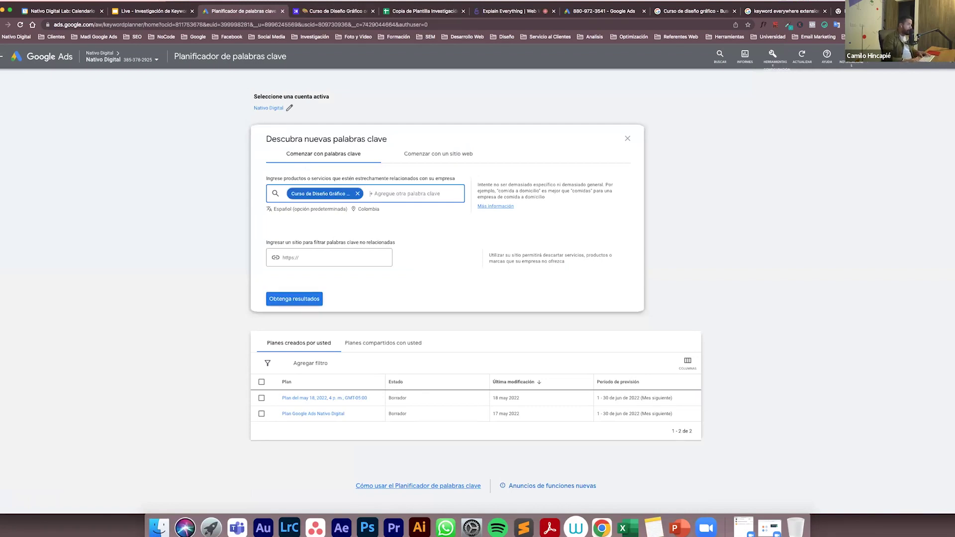
Use the URL of the open Crehana graphic design fundamentals course page as the site filter and get the keyword results
{"action": "left_click", "coordinate": [321, 256]}
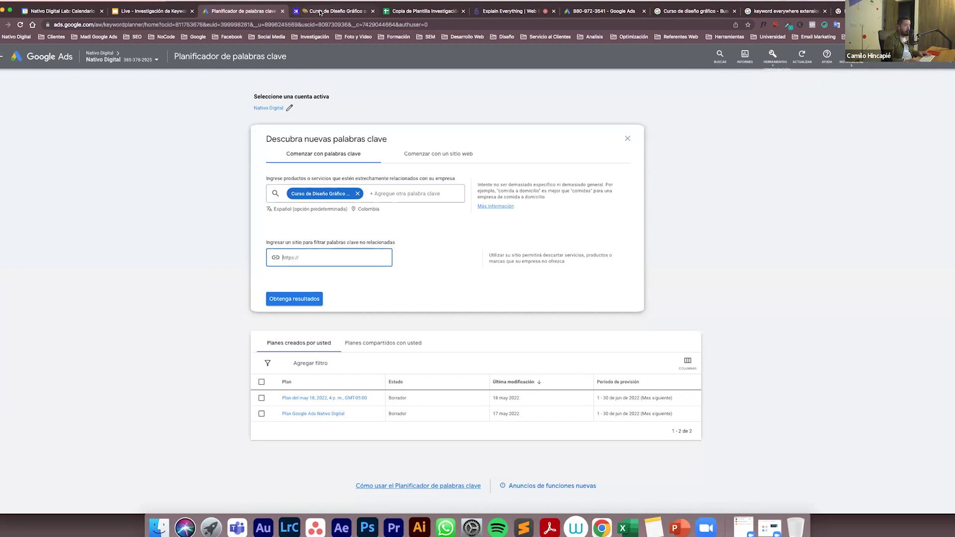
{"action": "left_click", "coordinate": [320, 11]}
{"action": "left_click", "coordinate": [220, 24]}
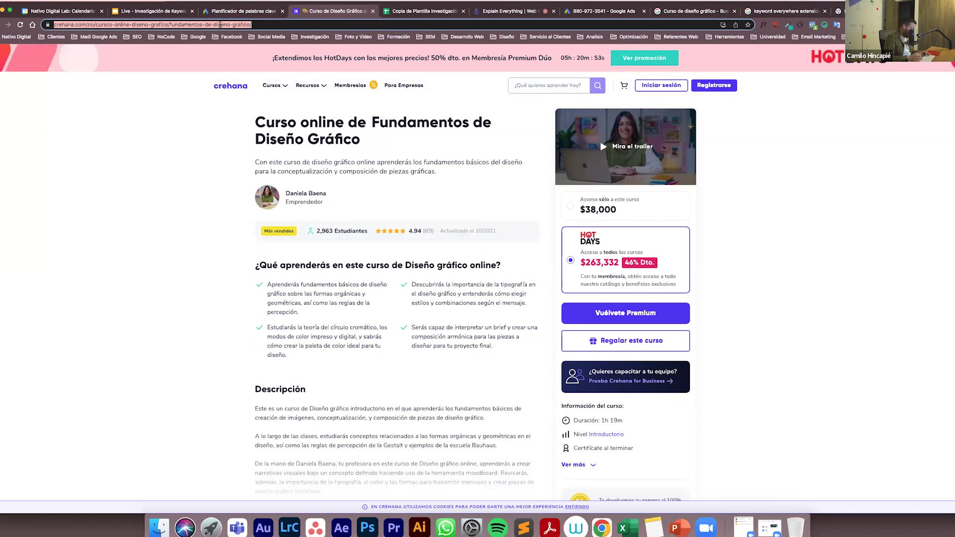
{"action": "left_click", "coordinate": [240, 10]}
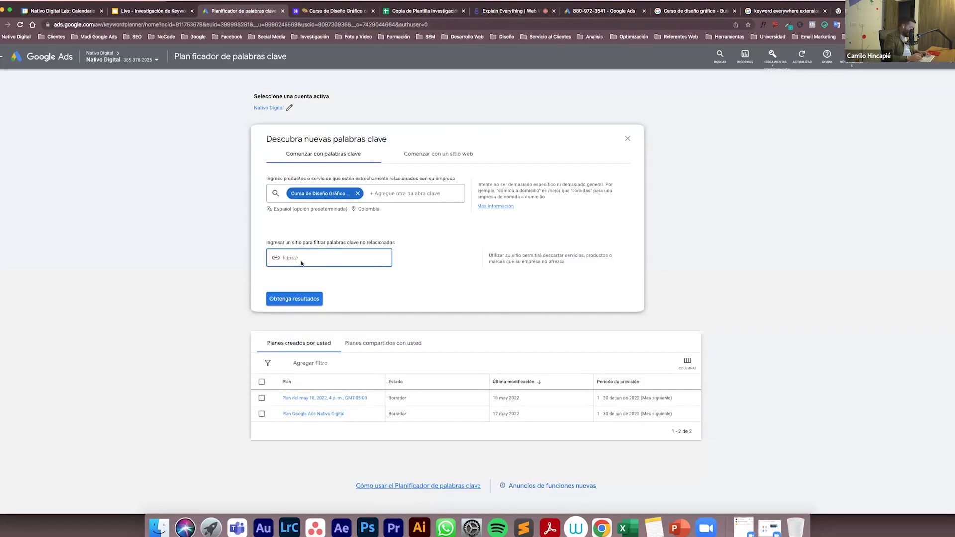
{"action": "key", "text": "super+v"}
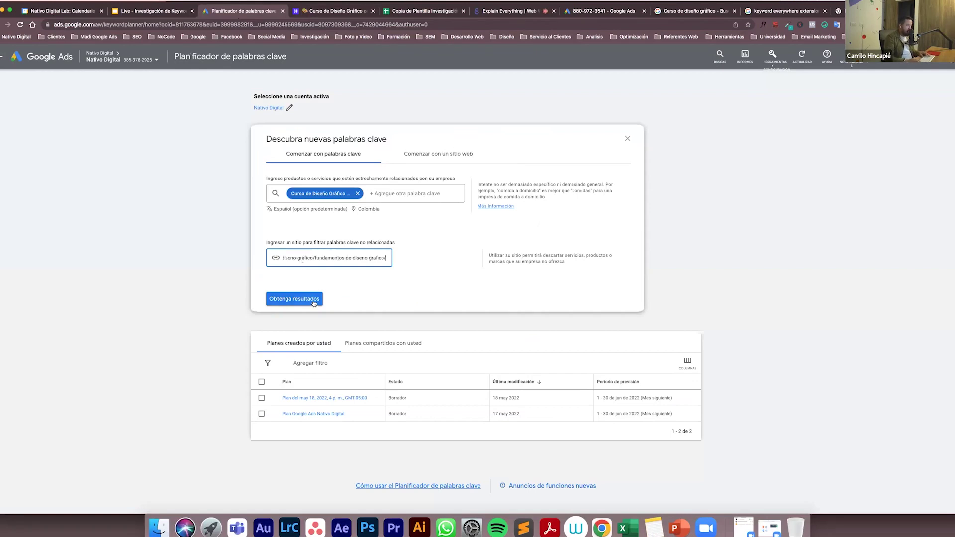
{"action": "scroll", "coordinate": [314, 303], "scroll_direction": "up", "scroll_amount": 5}
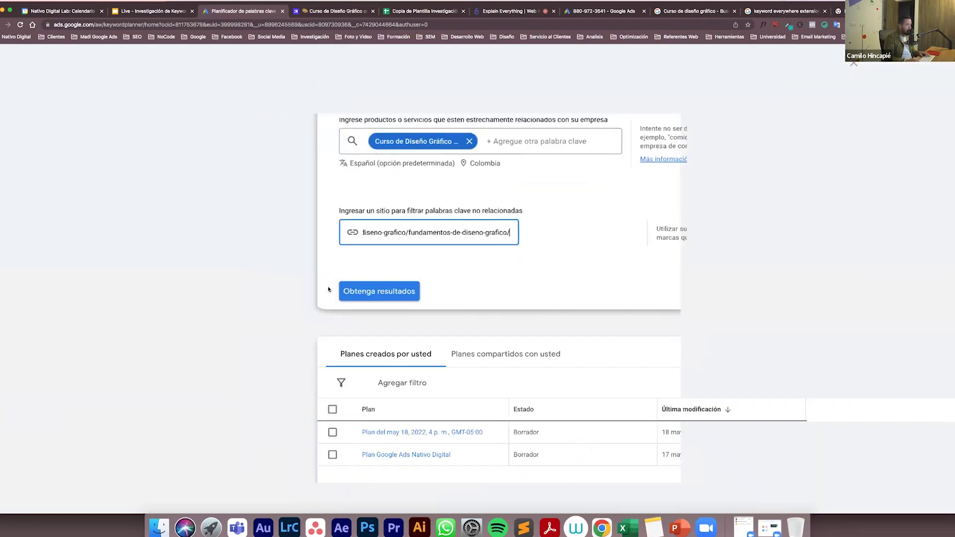
{"action": "scroll", "coordinate": [328, 290], "scroll_direction": "down", "scroll_amount": 5}
{"action": "left_click", "coordinate": [307, 299]}
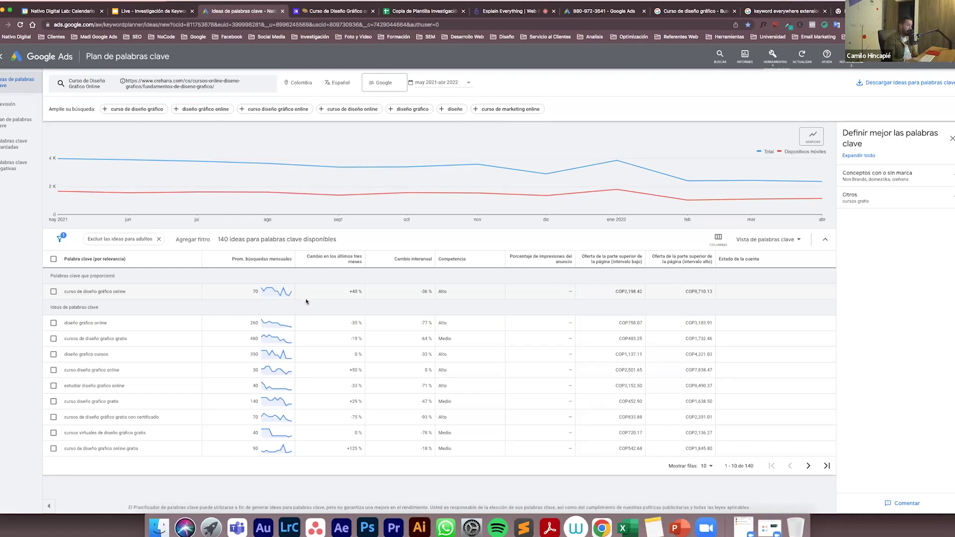
Sort the keyword ideas by average monthly searches in descending order and review the highest-volume ones
{"action": "left_click", "coordinate": [287, 265]}
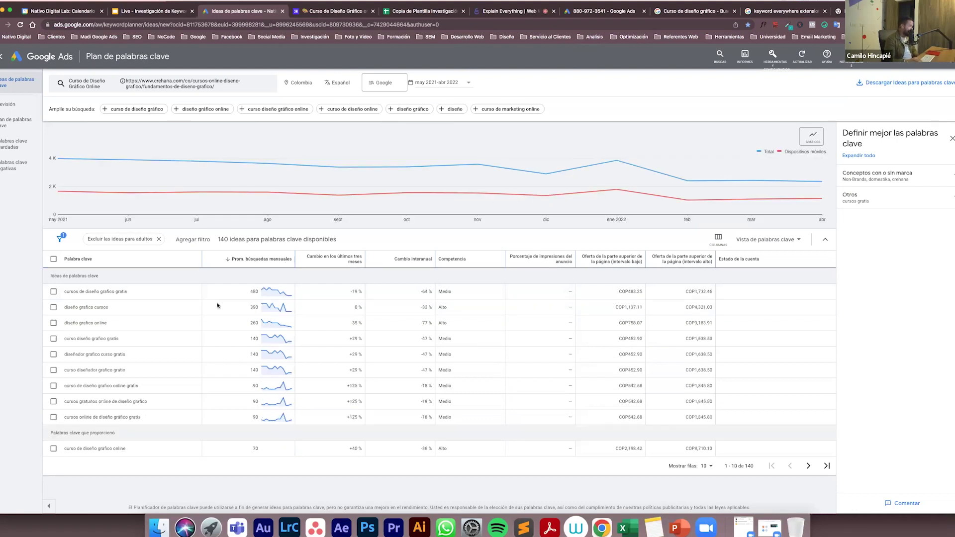
{"action": "scroll", "coordinate": [217, 305], "scroll_direction": "up", "scroll_amount": 5}
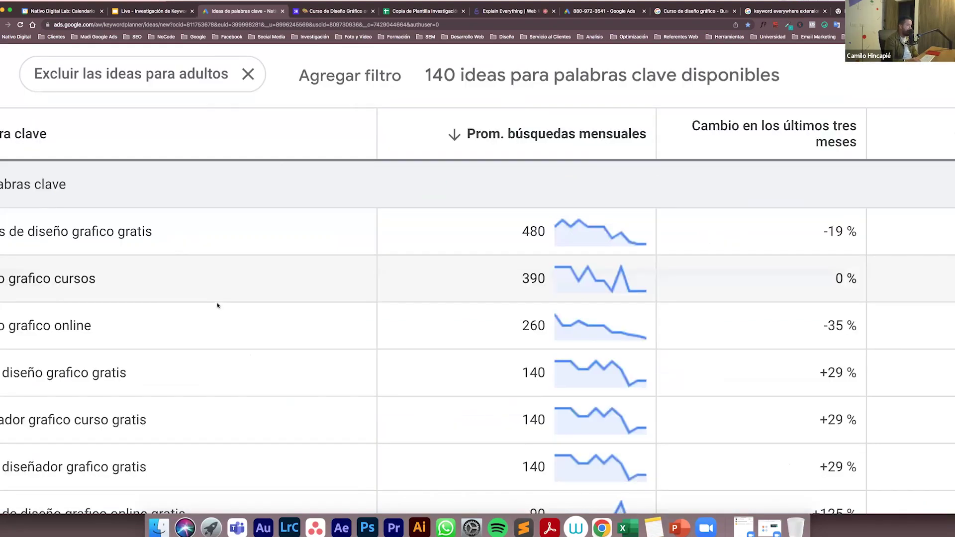
{"action": "scroll", "coordinate": [217, 305], "scroll_direction": "left", "scroll_amount": 3}
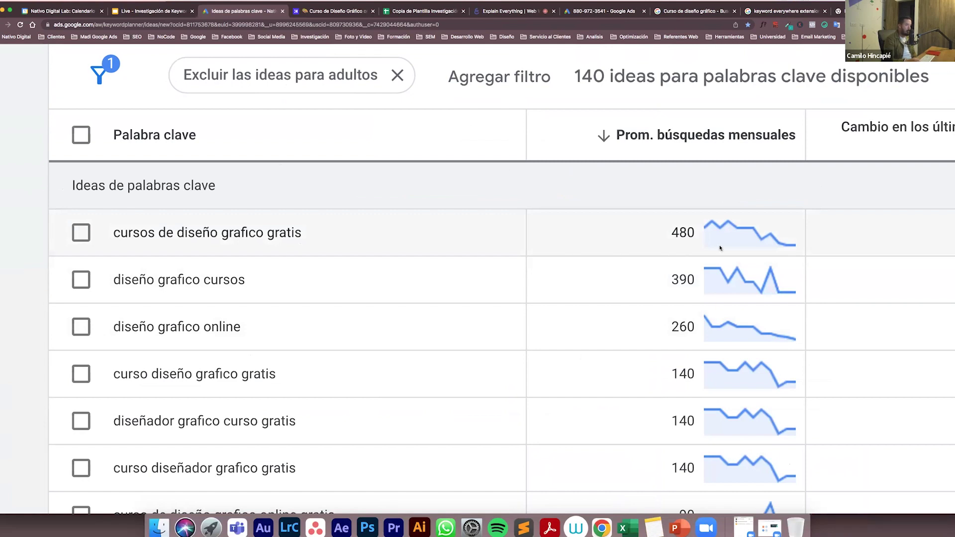
{"action": "scroll", "coordinate": [720, 248], "scroll_direction": "up", "scroll_amount": 1}
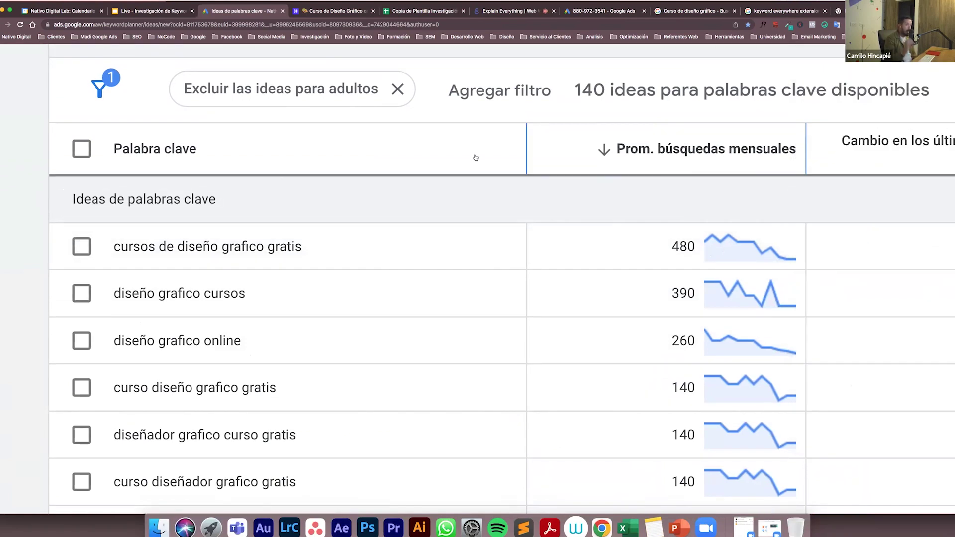
{"action": "key", "text": "super+0"}
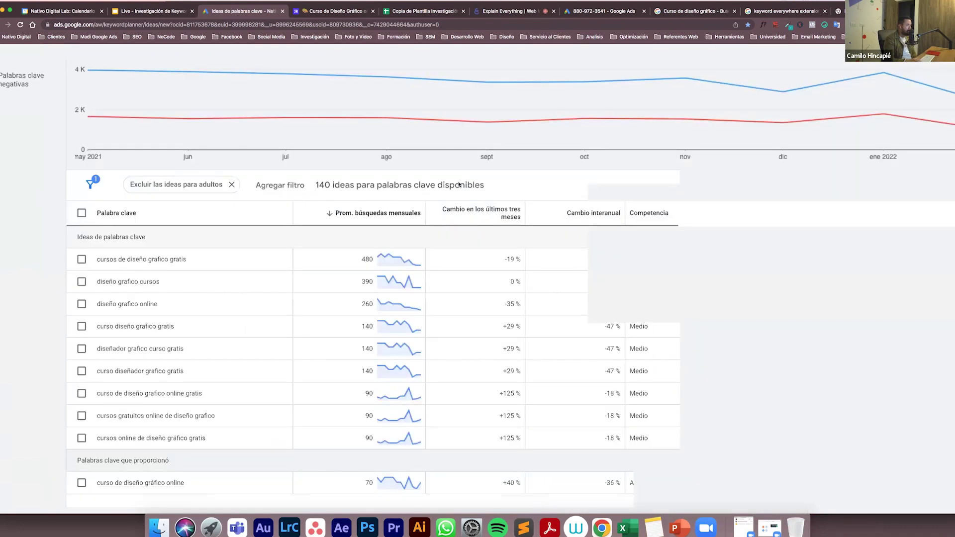
{"action": "key", "text": "super+minus"}
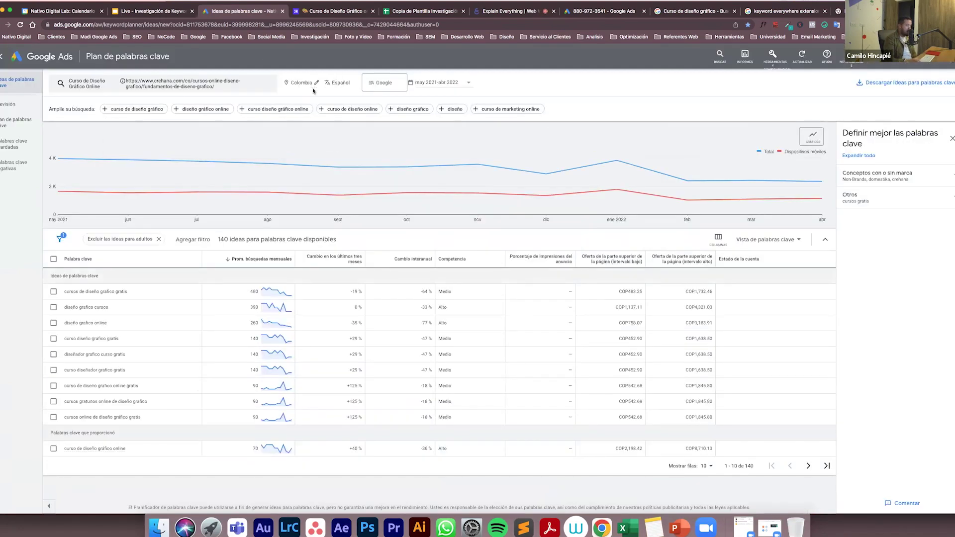
Open the location settings of the keyword plan and add the country Perú as a target location
{"action": "scroll", "coordinate": [315, 87], "scroll_direction": "up", "scroll_amount": 5}
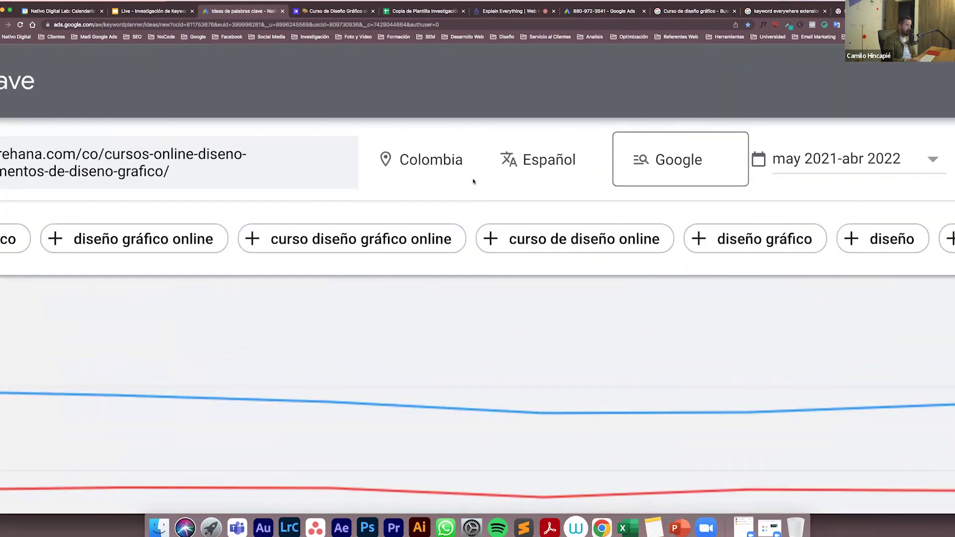
{"action": "left_click", "coordinate": [470, 166]}
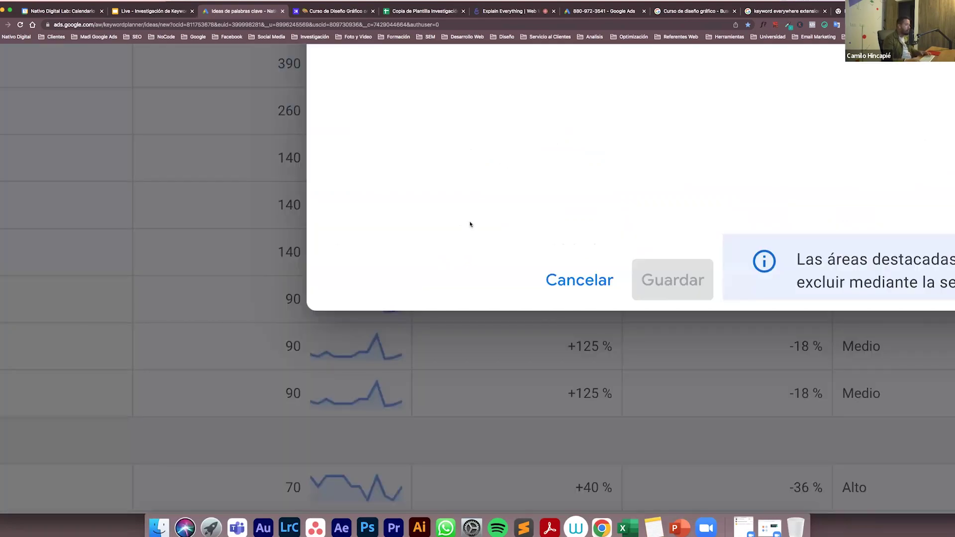
{"action": "scroll", "coordinate": [470, 224], "scroll_direction": "down", "scroll_amount": 5}
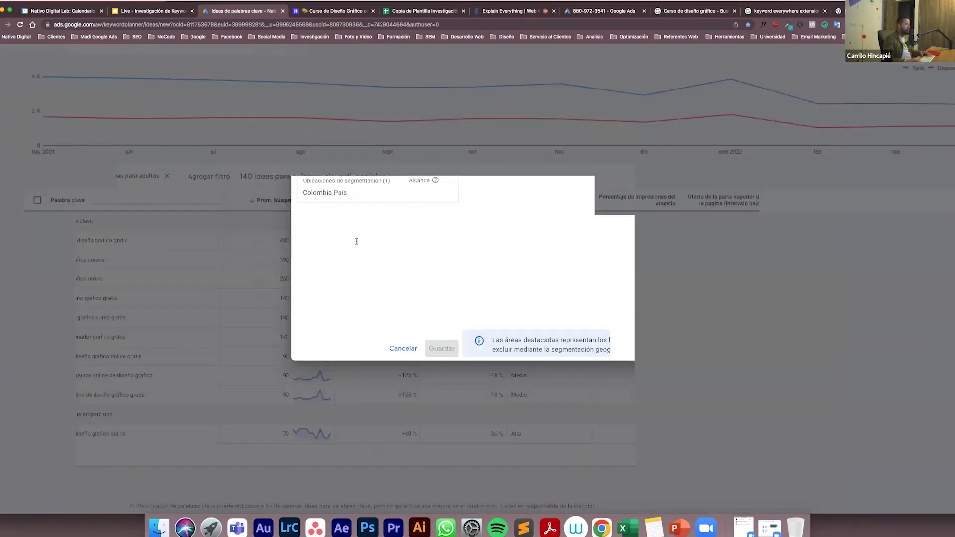
{"action": "left_click", "coordinate": [341, 216]}
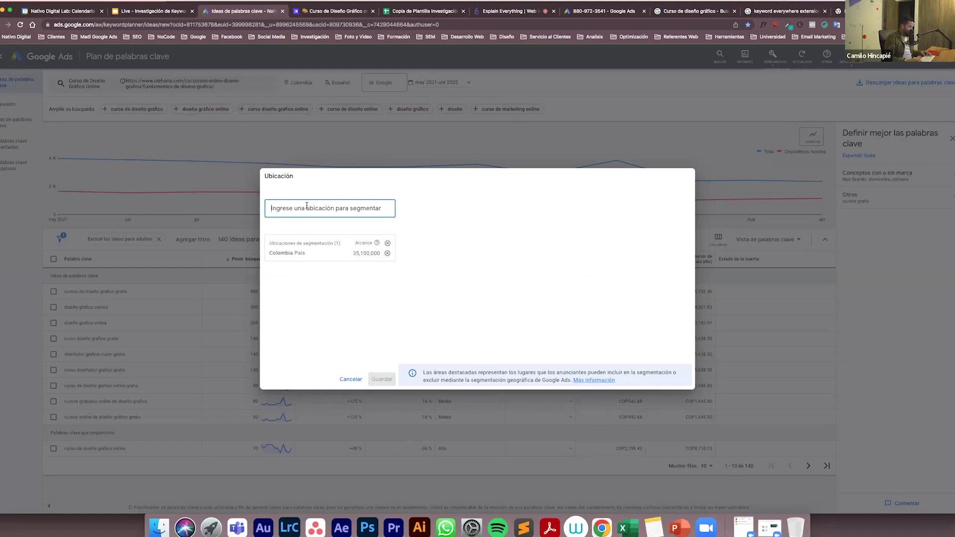
{"action": "type", "text": "peru"}
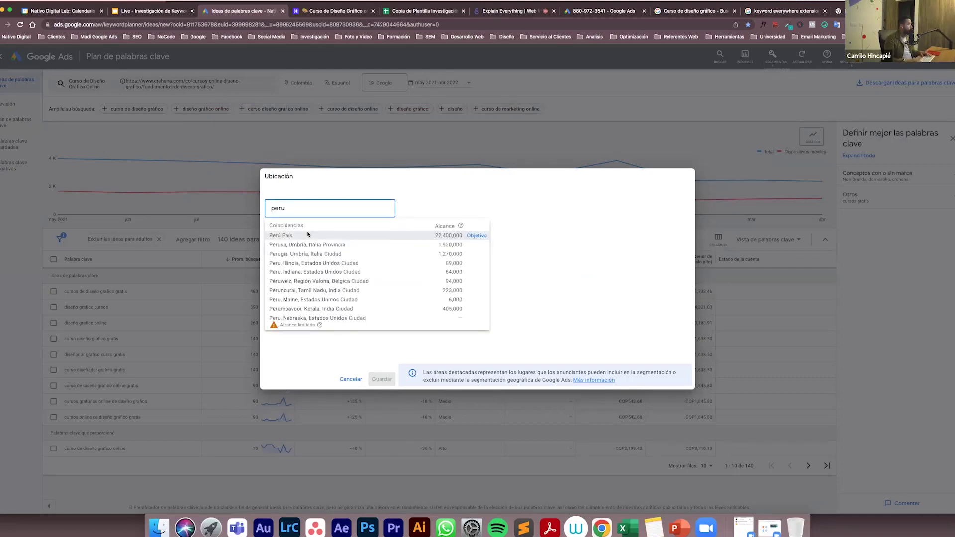
{"action": "left_click", "coordinate": [475, 236]}
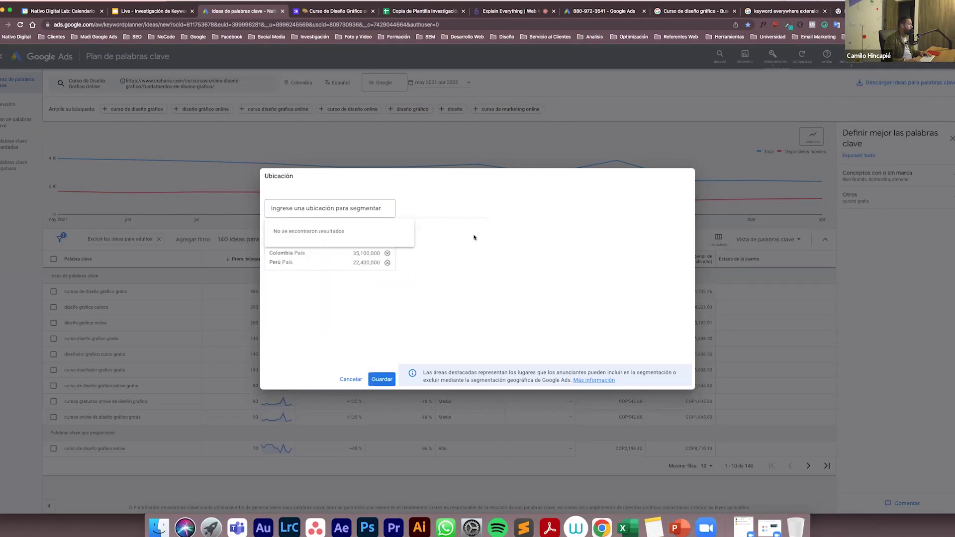
Add the countries México and Argentina to the target locations and save the location settings
{"action": "type", "text": "me"}
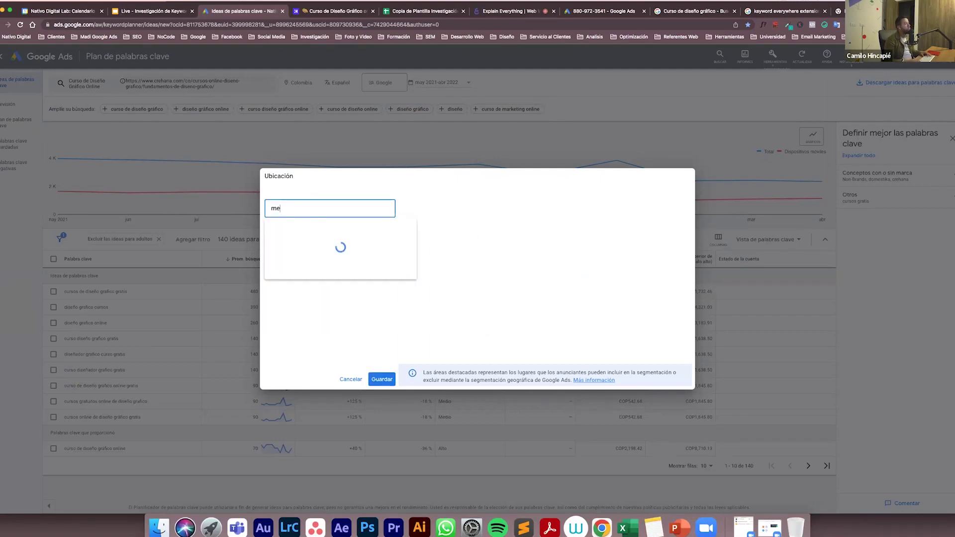
{"action": "type", "text": "xico"}
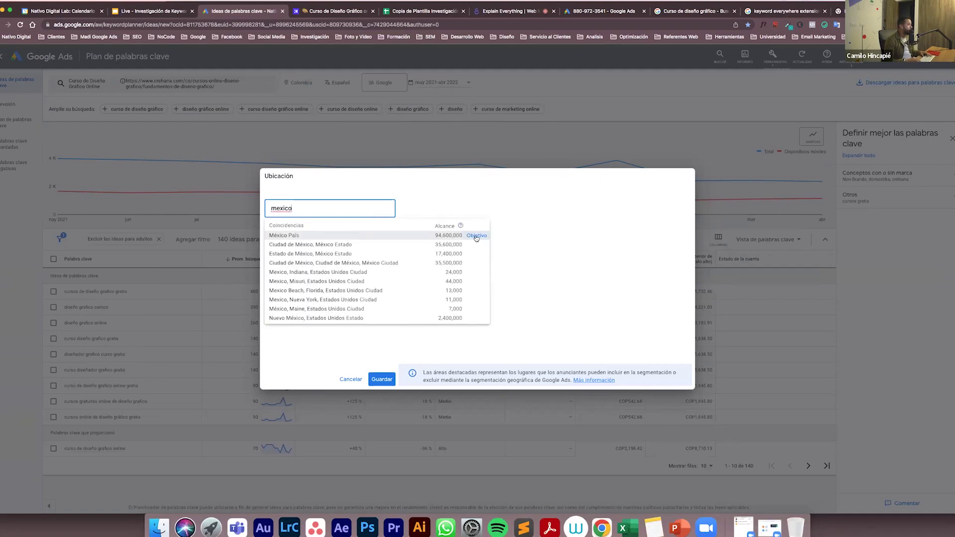
{"action": "left_click", "coordinate": [476, 236]}
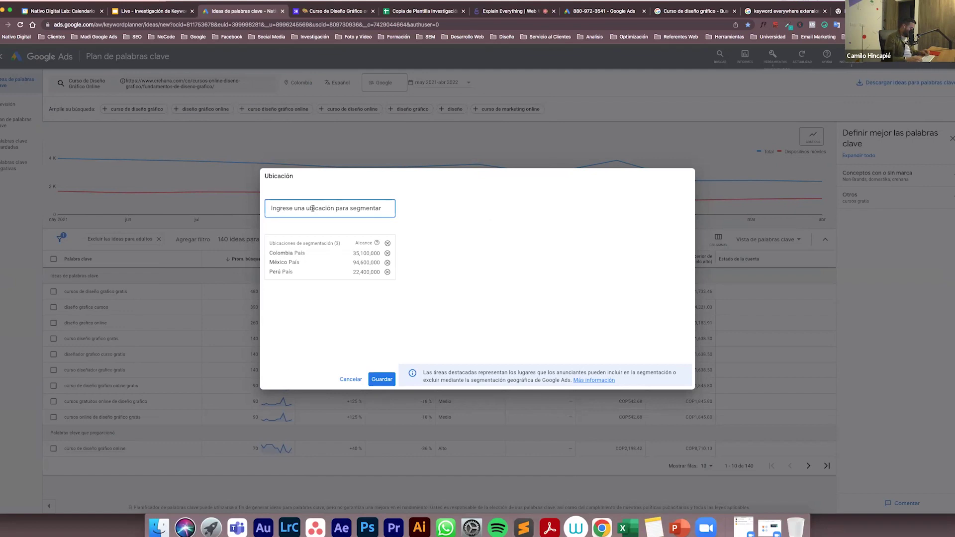
{"action": "type", "text": "Ar"}
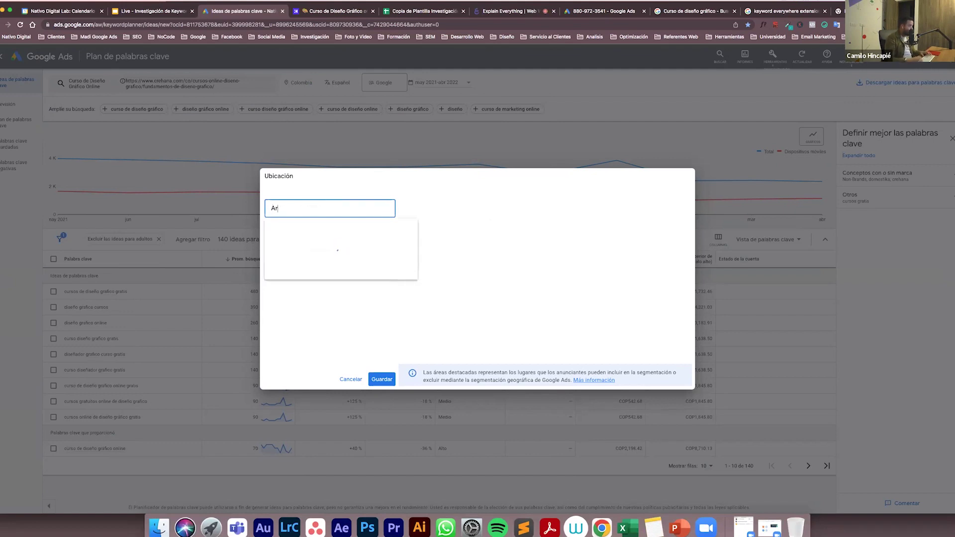
{"action": "type", "text": "egentin"}
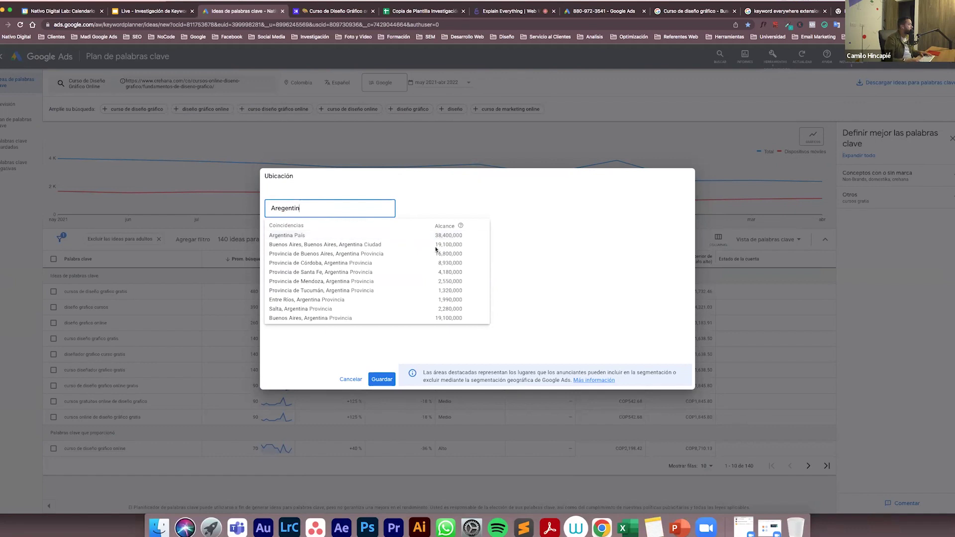
{"action": "left_click", "coordinate": [473, 238]}
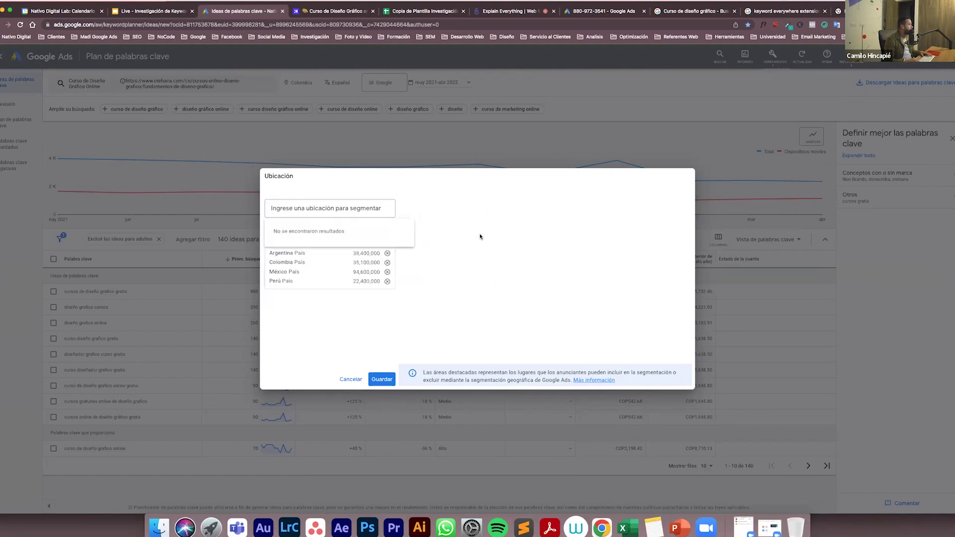
{"action": "left_click", "coordinate": [381, 379]}
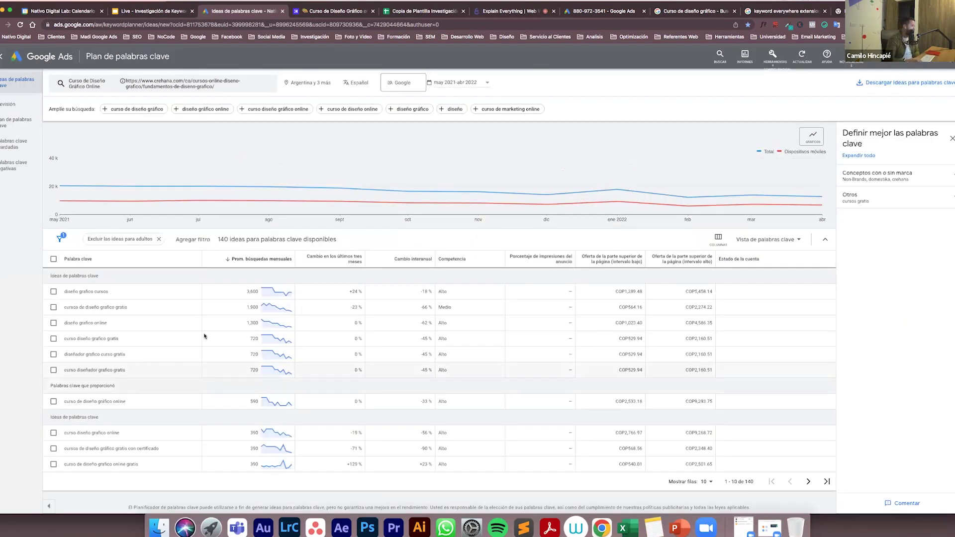
Examine the average monthly searches and trend graphs of the top keyword ideas for the expanded locations
{"action": "scroll", "coordinate": [204, 336], "scroll_direction": "up", "scroll_amount": 5}
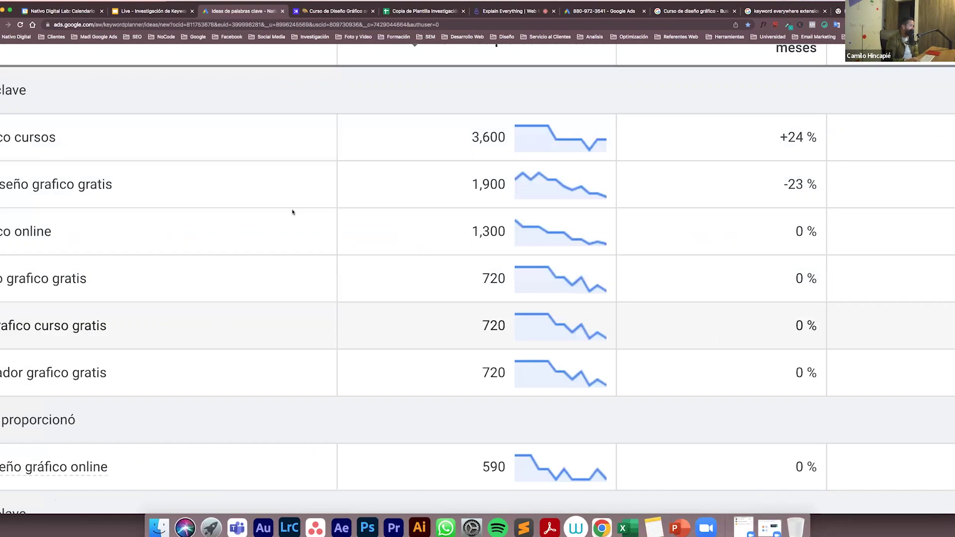
{"action": "scroll", "coordinate": [293, 212], "scroll_direction": "left", "scroll_amount": 5}
{"action": "scroll", "coordinate": [293, 210], "scroll_direction": "up", "scroll_amount": 3}
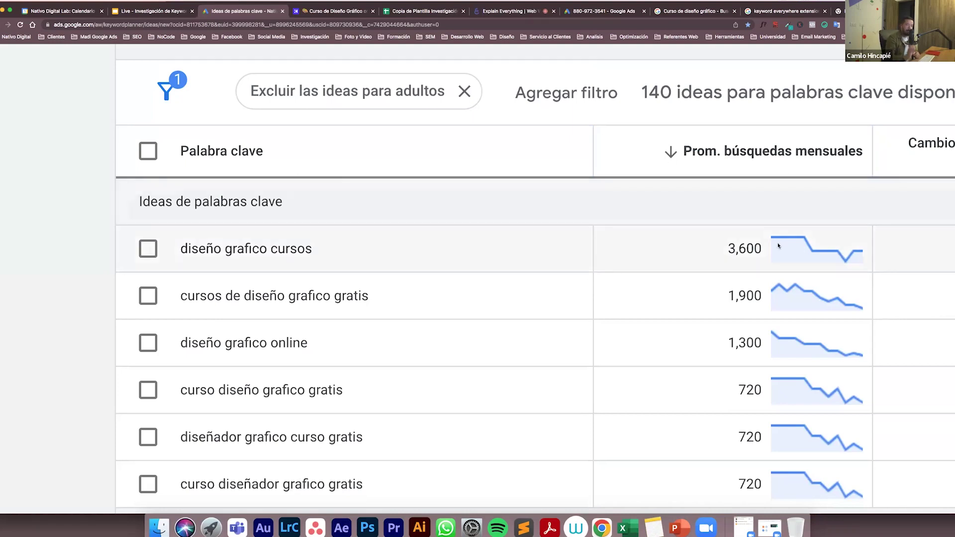
{"action": "mouse_move", "coordinate": [779, 246]}
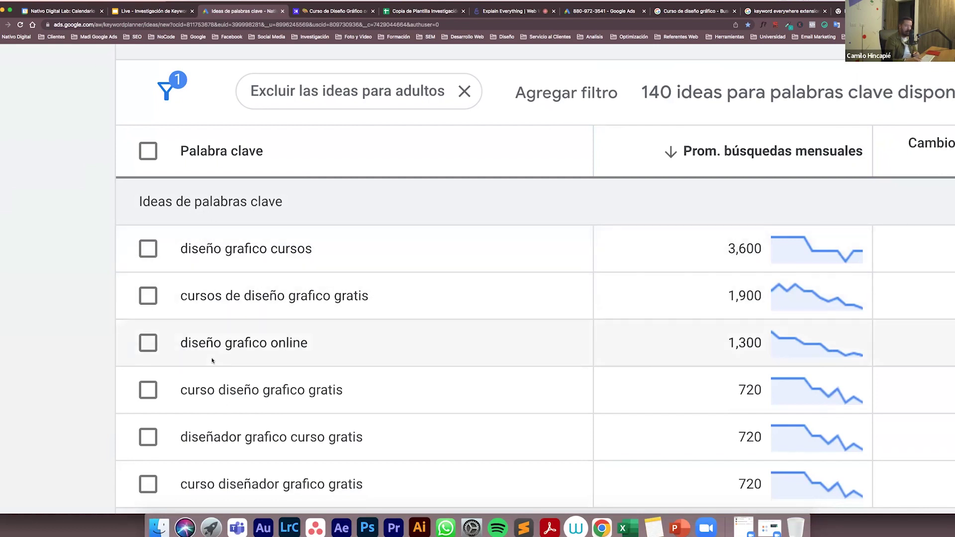
Review the search volumes and trends of the remaining keyword ideas down to the end of the list
{"action": "scroll", "coordinate": [212, 359], "scroll_direction": "down", "scroll_amount": 3}
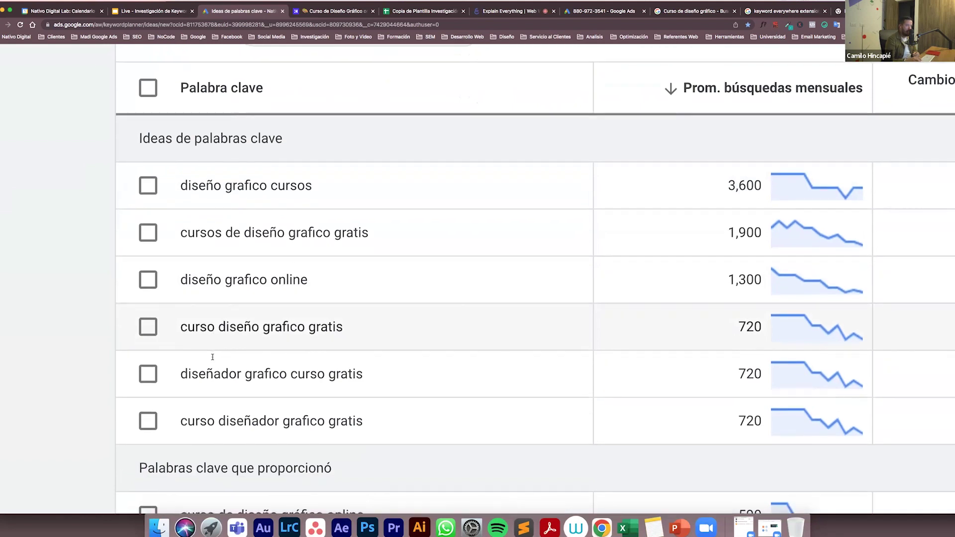
{"action": "scroll", "coordinate": [212, 357], "scroll_direction": "down", "scroll_amount": 3}
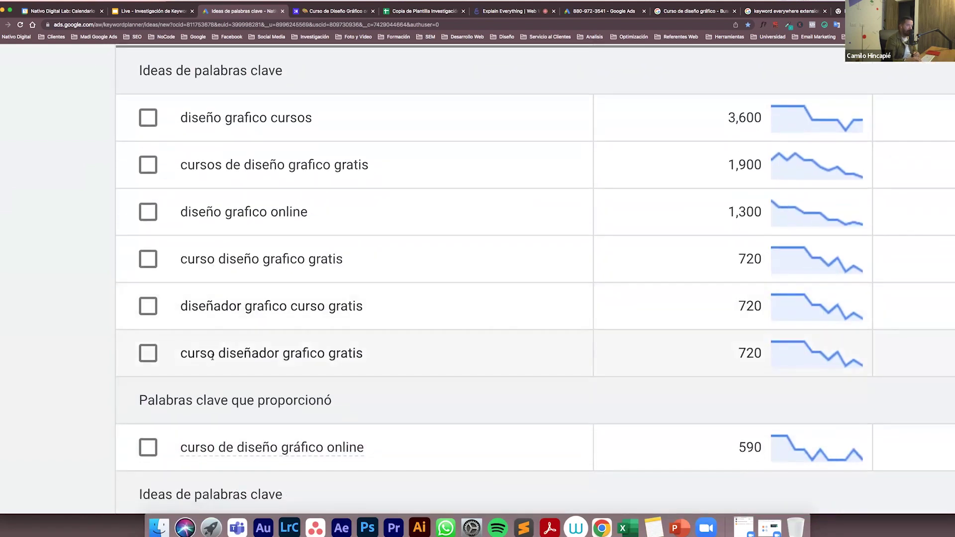
{"action": "scroll", "coordinate": [213, 355], "scroll_direction": "down", "scroll_amount": 3}
{"action": "mouse_move", "coordinate": [188, 363]}
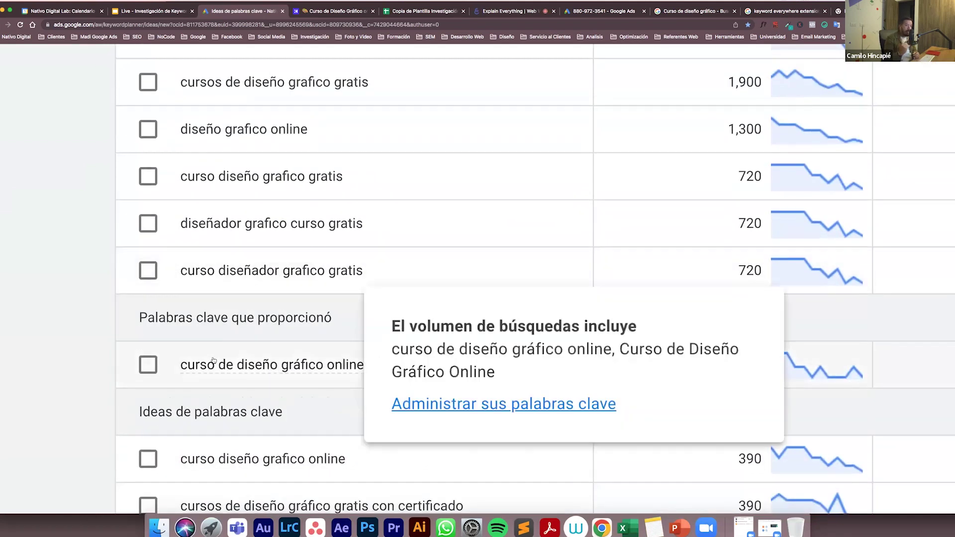
{"action": "scroll", "coordinate": [226, 412], "scroll_direction": "down", "scroll_amount": 5}
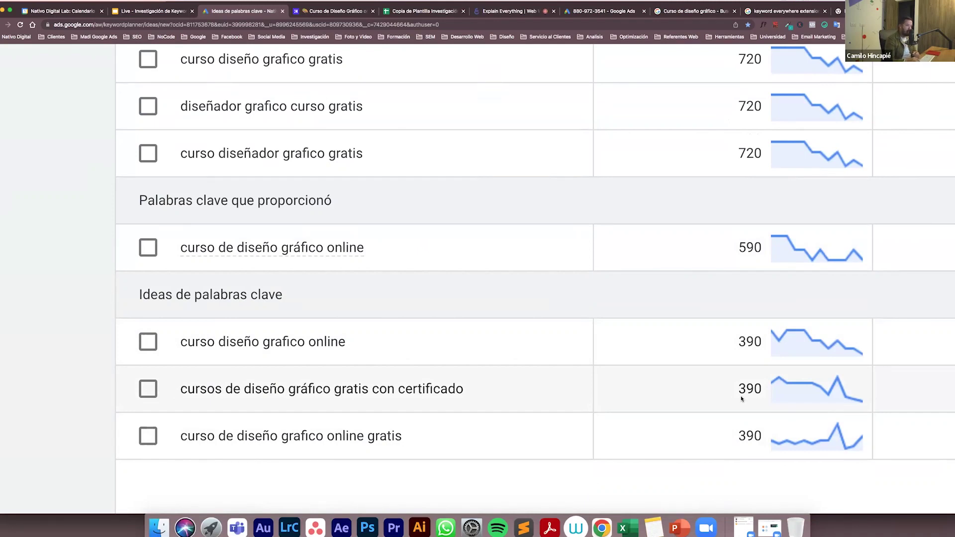
Reduce the enlarged page view and set the browser zoom to 125%
{"action": "key", "text": "super+minus"}
{"action": "key", "text": "super+minus"}
{"action": "key", "text": "super+minus"}
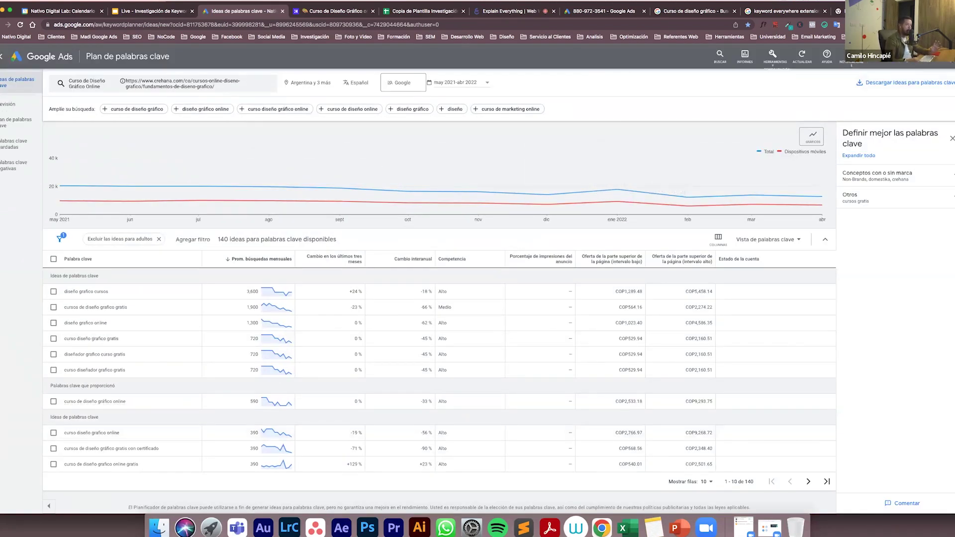
{"action": "left_click", "coordinate": [949, 24]}
{"action": "left_click", "coordinate": [934, 108]}
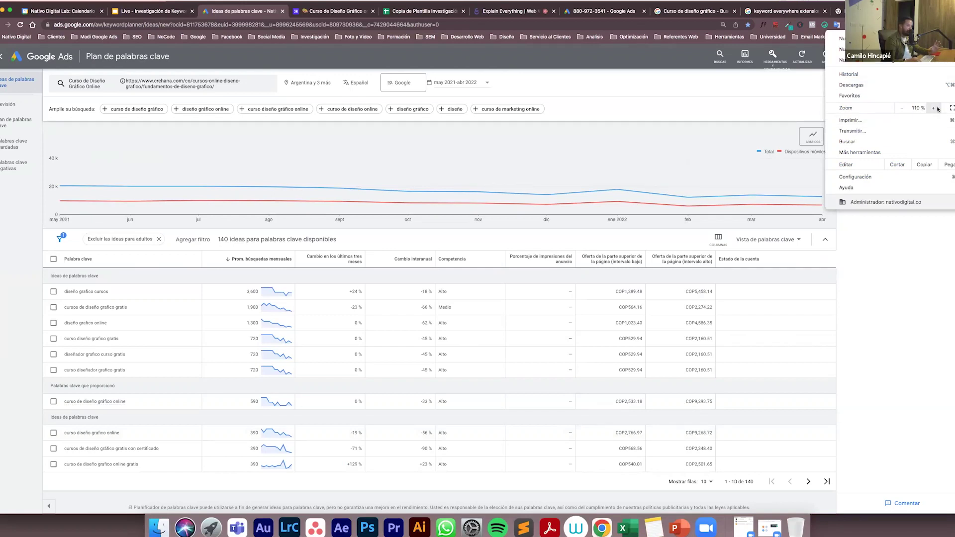
{"action": "left_click", "coordinate": [934, 108]}
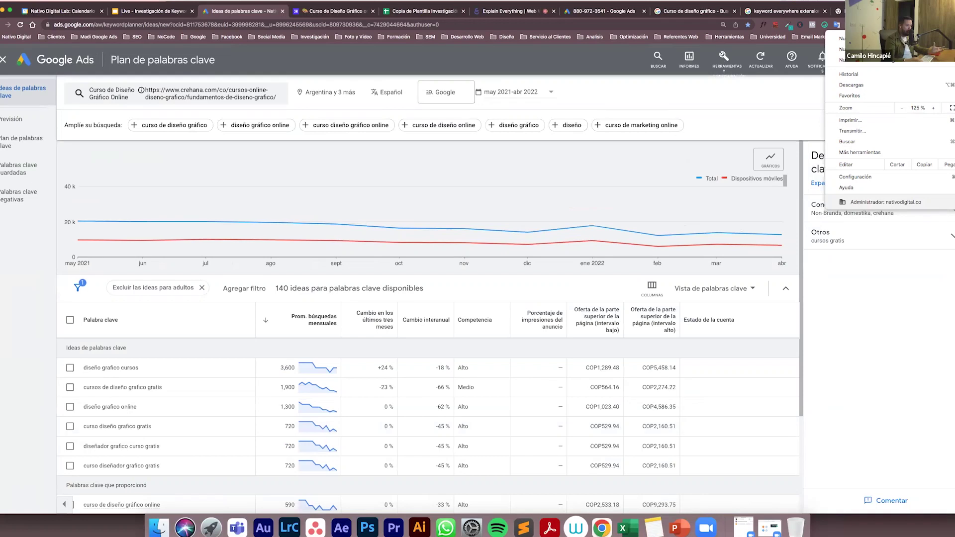
{"action": "left_click", "coordinate": [61, 264]}
Open the keyword plan's search terms for editing and add "Cursos de Diseño Gráfico", copied from the Google Sheets brainstorming list
{"action": "mouse_move", "coordinate": [274, 329]}
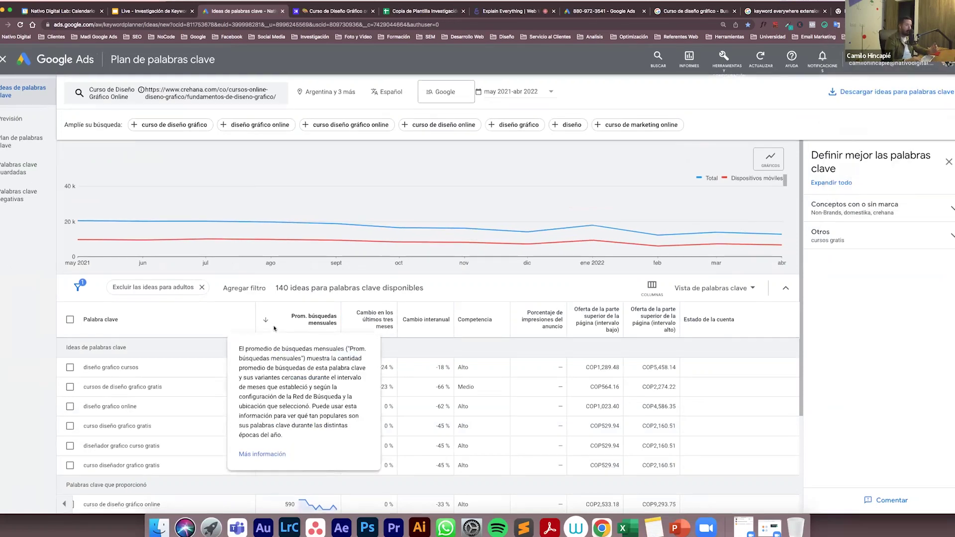
{"action": "left_click", "coordinate": [202, 102]}
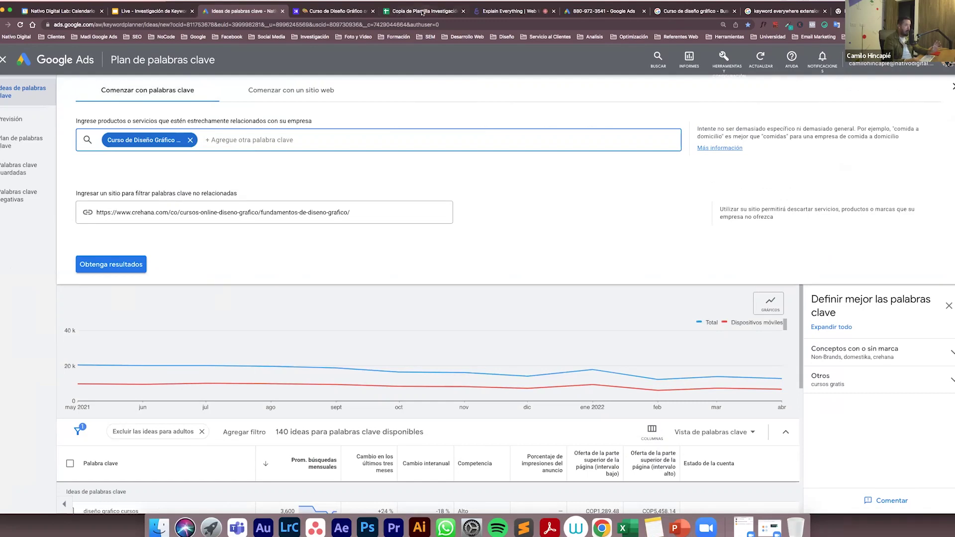
{"action": "left_click", "coordinate": [422, 12]}
{"action": "left_click", "coordinate": [212, 284]}
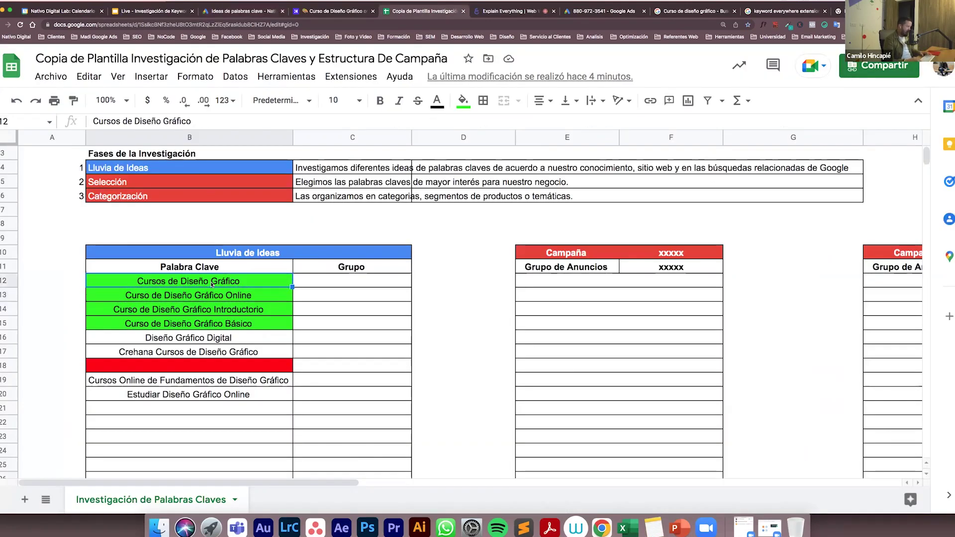
{"action": "key", "text": "super+c"}
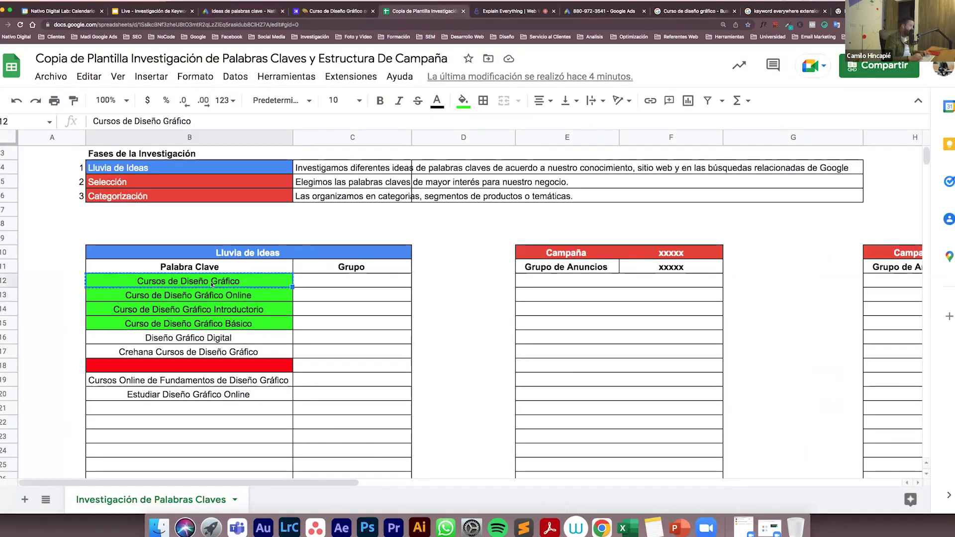
{"action": "left_click", "coordinate": [233, 12]}
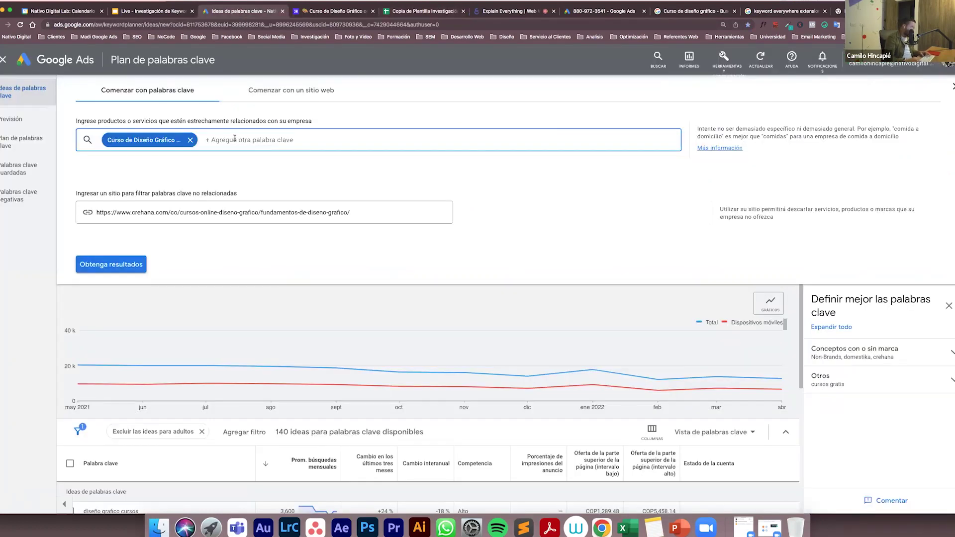
{"action": "key", "text": "super+v"}
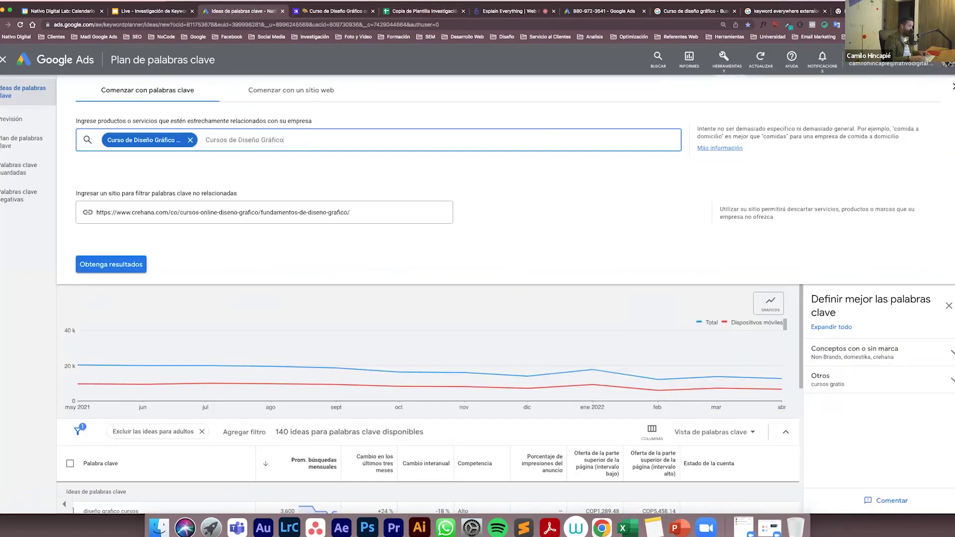
{"action": "key", "text": "Return"}
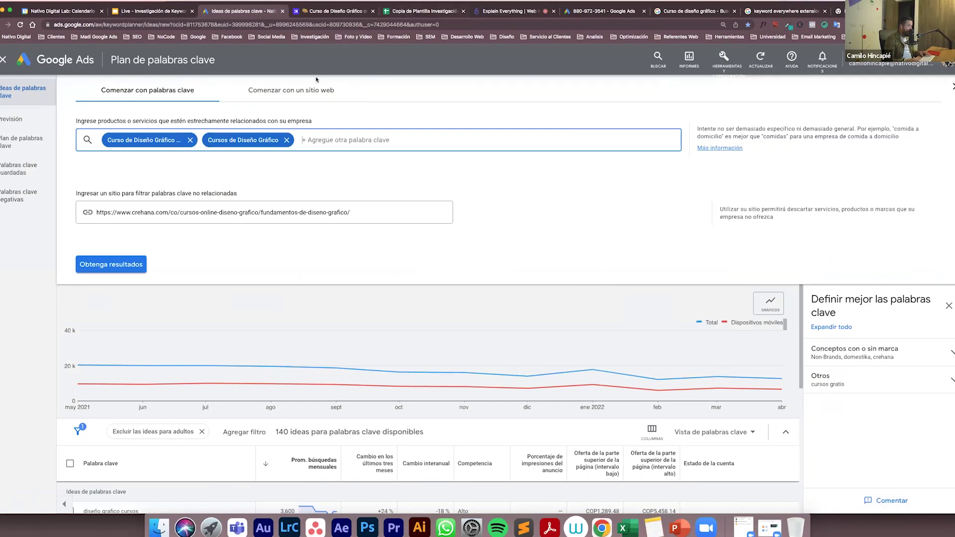
Copy "Curso de Diseño Gráfico Introductorio" from the spreadsheet and add it to the keyword planner's search terms
{"action": "left_click", "coordinate": [424, 11]}
{"action": "left_click", "coordinate": [206, 309]}
{"action": "key", "text": "super+c"}
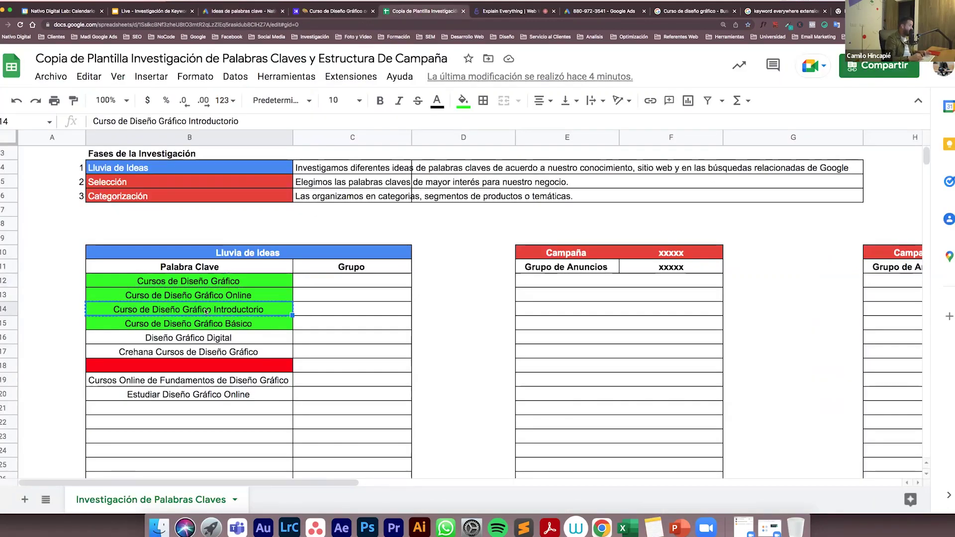
{"action": "left_click", "coordinate": [251, 14]}
{"action": "key", "text": "super+v"}
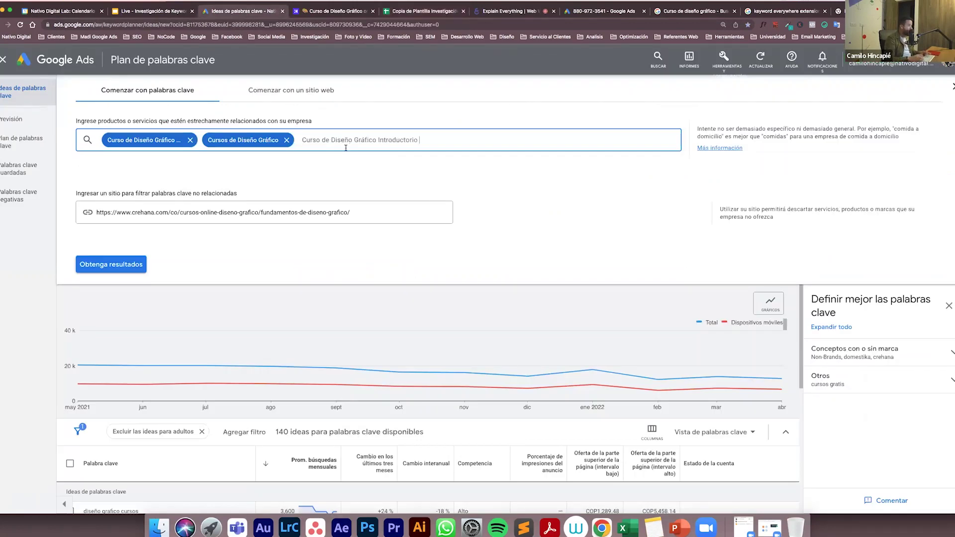
{"action": "key", "text": "Return"}
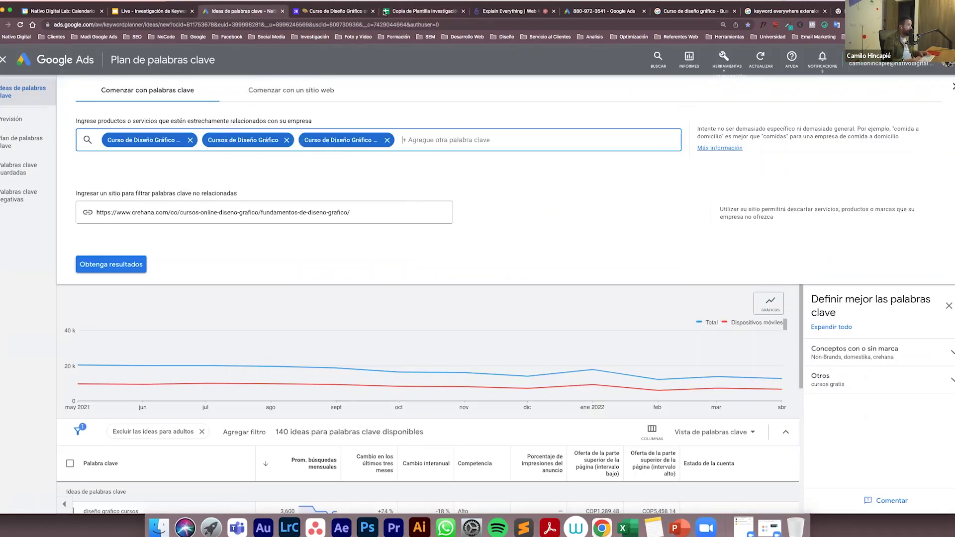
Copy "Curso de Diseño Gráfico Básico" from the spreadsheet and add it to the keyword planner's search terms
{"action": "left_click", "coordinate": [406, 14]}
{"action": "left_click", "coordinate": [193, 327]}
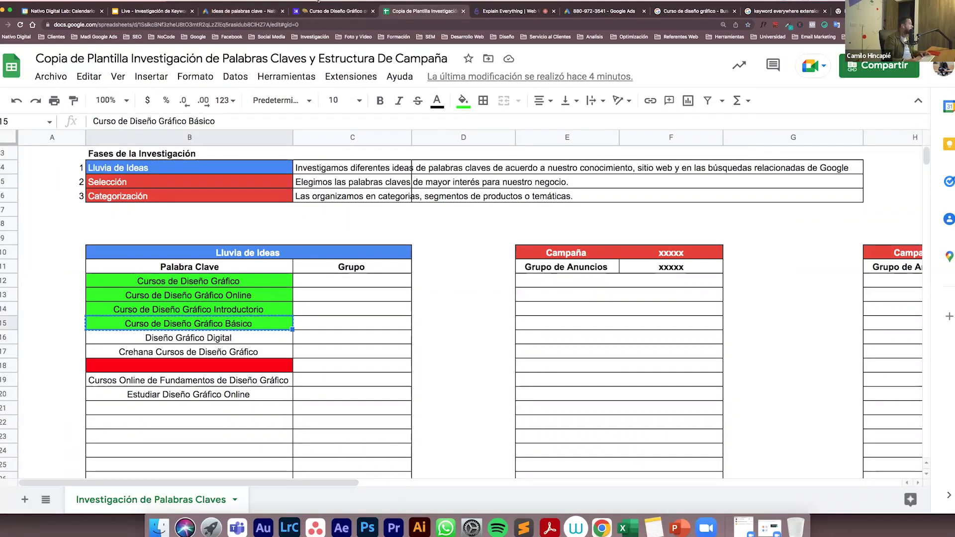
{"action": "left_click", "coordinate": [236, 13]}
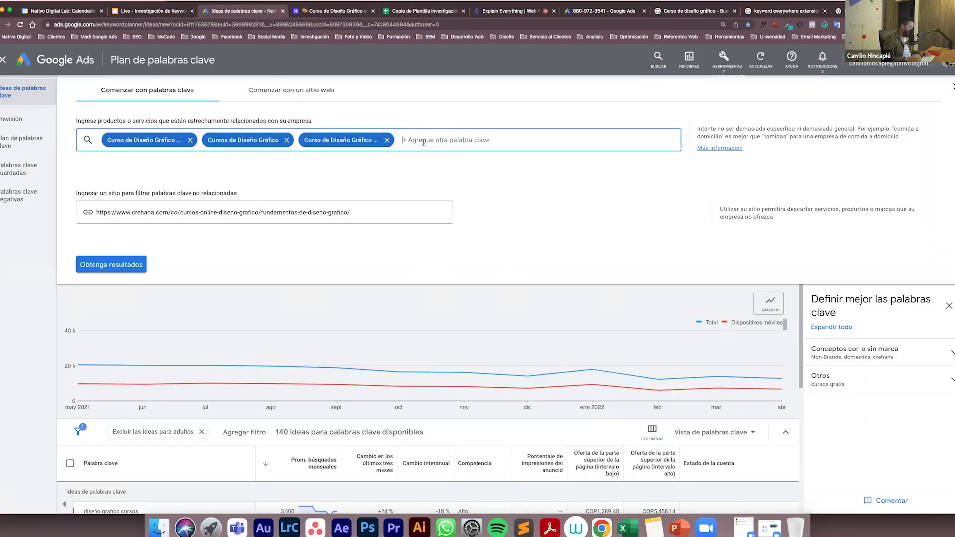
{"action": "key", "text": "super+v"}
{"action": "key", "text": "Return"}
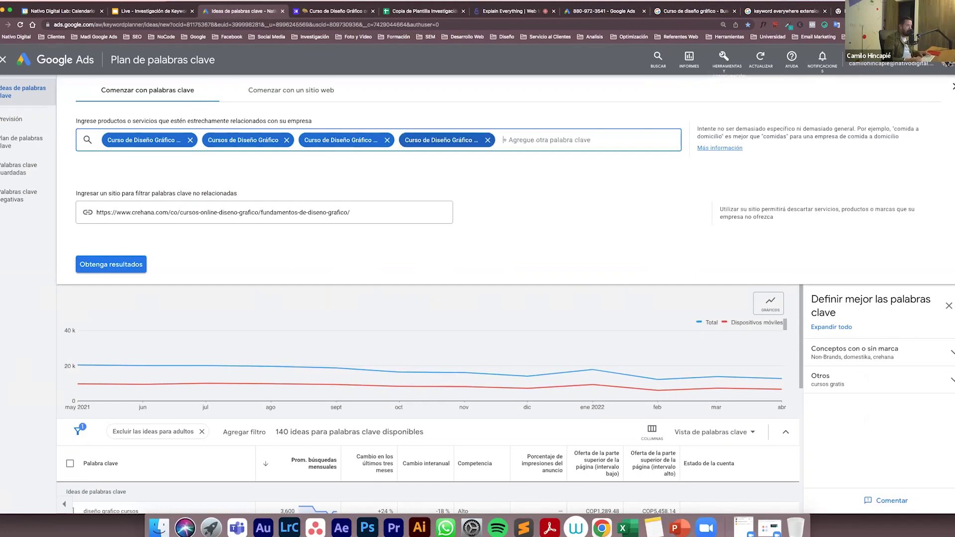
Copy "Diseño Gráfico Digital" from the spreadsheet and add it to the keyword planner's search terms
{"action": "left_click", "coordinate": [414, 13]}
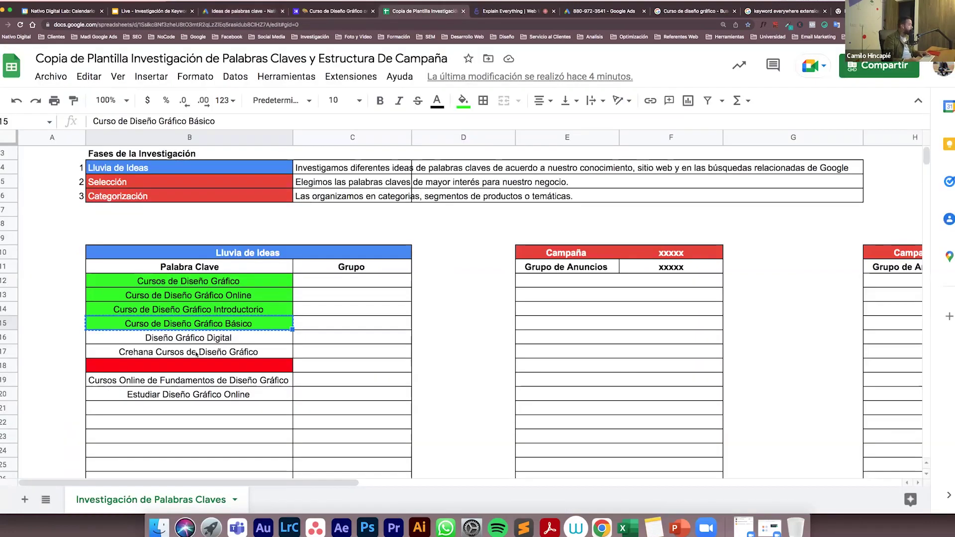
{"action": "left_click", "coordinate": [195, 340]}
{"action": "key", "text": "super+c"}
{"action": "left_click", "coordinate": [224, 15]}
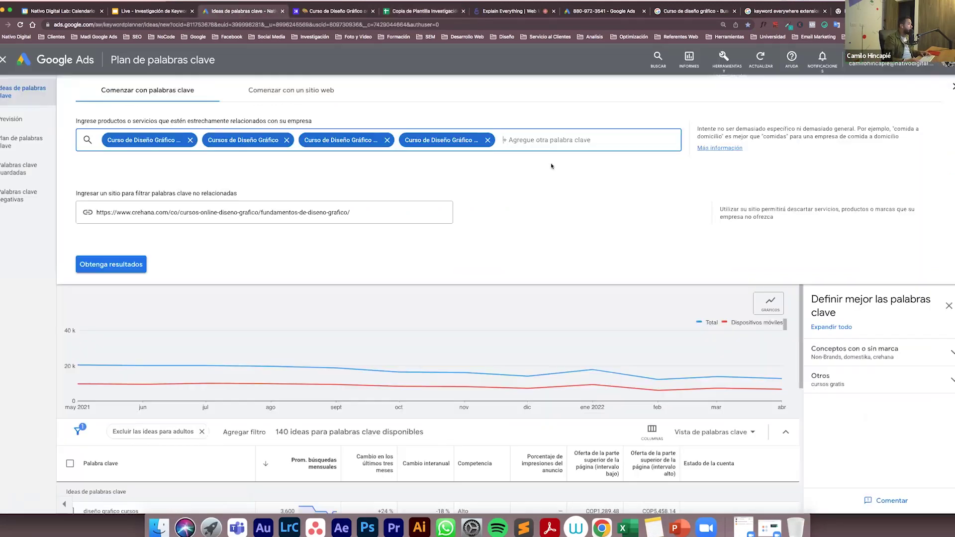
{"action": "key", "text": "super+v"}
{"action": "key", "text": "Return"}
Copy "Crehana Cursos de Diseño Gráfico" from the spreadsheet and add it to the keyword planner's search terms
{"action": "left_click", "coordinate": [405, 11]}
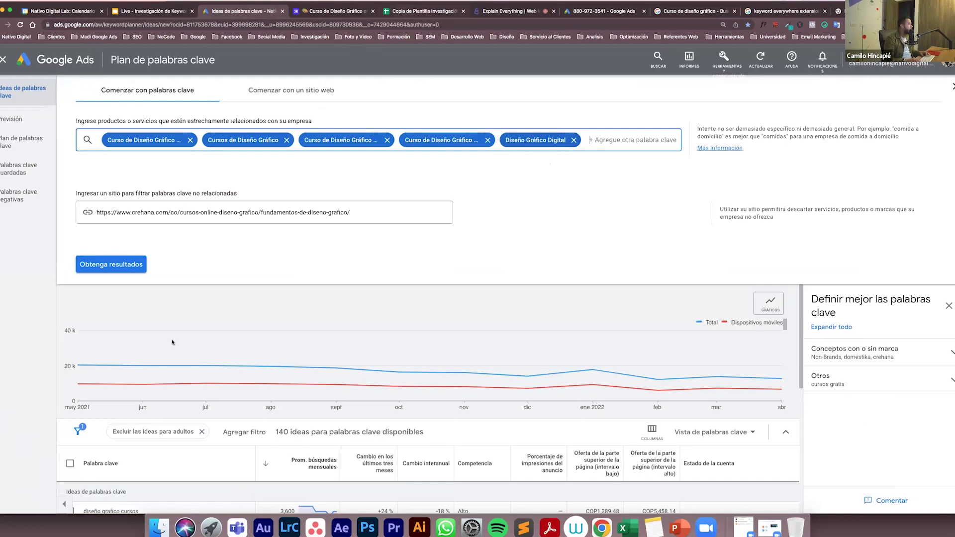
{"action": "left_click", "coordinate": [172, 352]}
{"action": "key", "text": "super+c"}
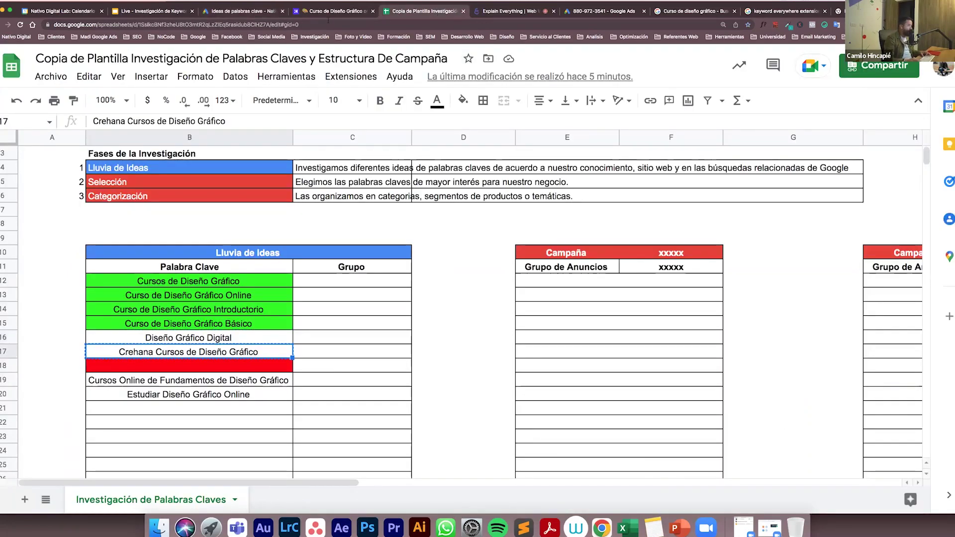
{"action": "key", "text": "super+3"}
{"action": "key", "text": "super+v"}
{"action": "key", "text": "Return"}
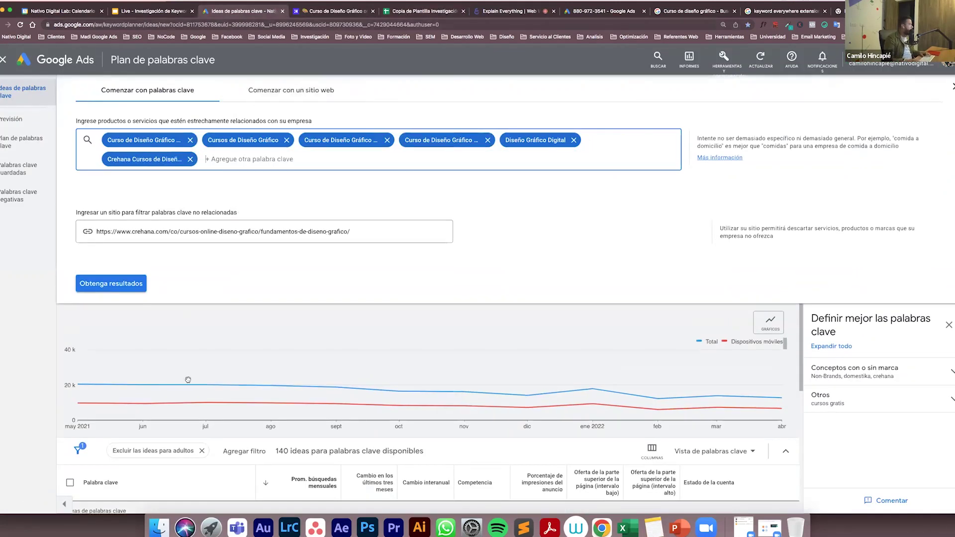
Copy "Estudiar Diseño Gráfico Online" from the spreadsheet and add it to the keyword planner's search terms
{"action": "key", "text": "super+5"}
{"action": "left_click", "coordinate": [167, 383]}
{"action": "left_click", "coordinate": [168, 395]}
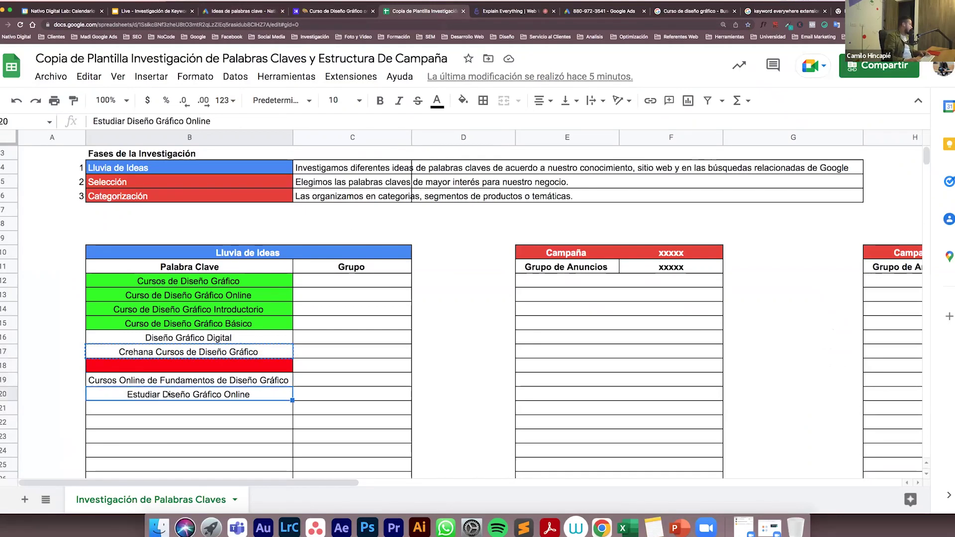
{"action": "key", "text": "super+c"}
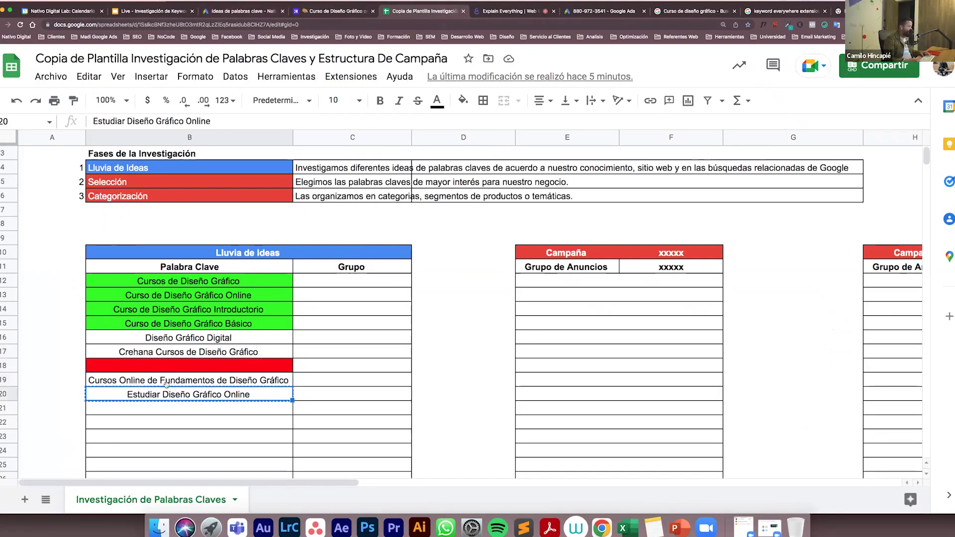
{"action": "left_click", "coordinate": [239, 13]}
{"action": "left_click", "coordinate": [272, 158]}
{"action": "key", "text": "super+v"}
{"action": "key", "text": "Return"}
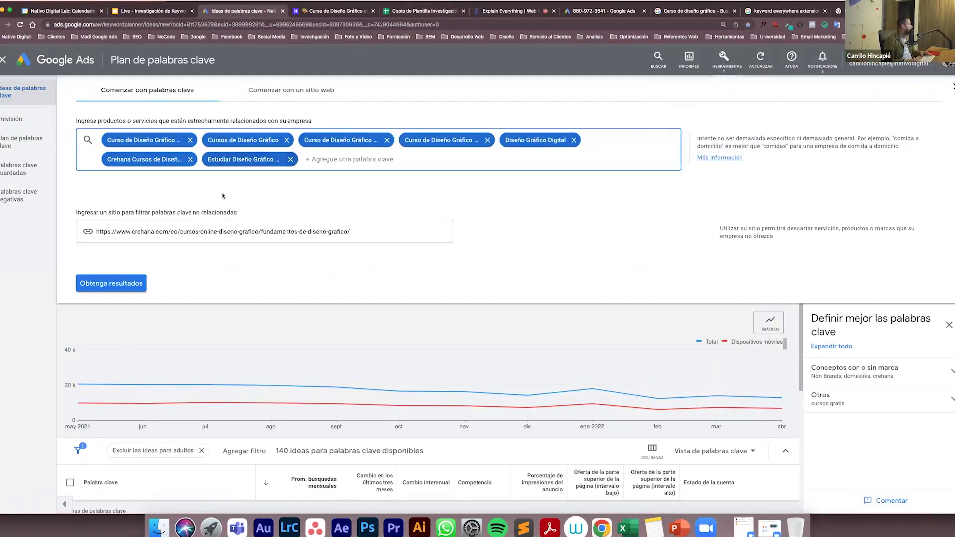
Get the keyword results for the expanded set of search terms and review the highest-volume ideas
{"action": "left_click", "coordinate": [111, 283]}
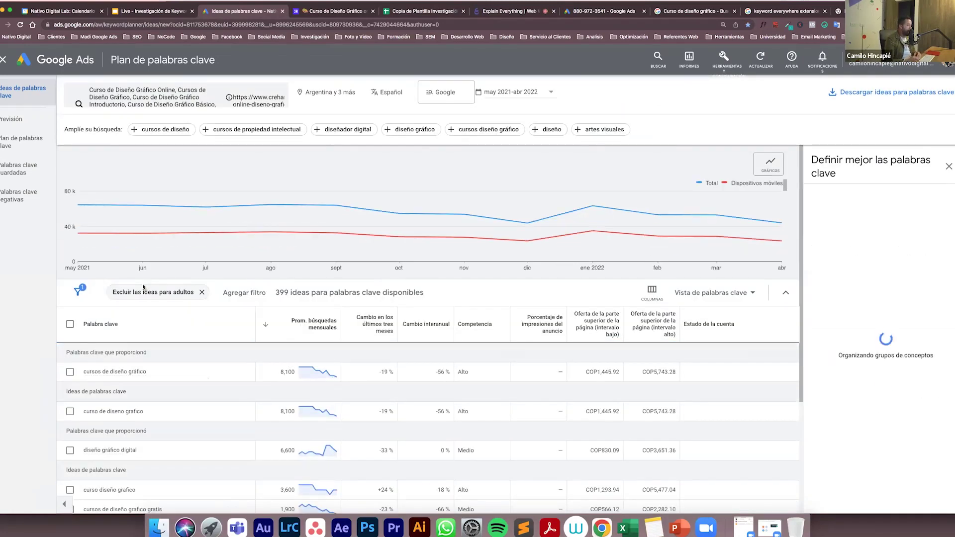
{"action": "scroll", "coordinate": [192, 430], "scroll_direction": "down", "scroll_amount": 1}
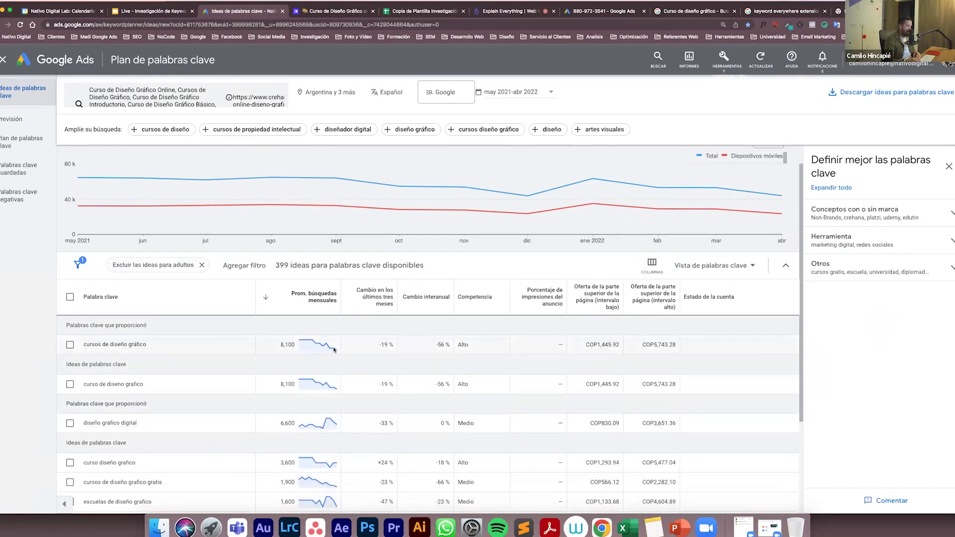
{"action": "scroll", "coordinate": [175, 393], "scroll_direction": "down", "scroll_amount": 1}
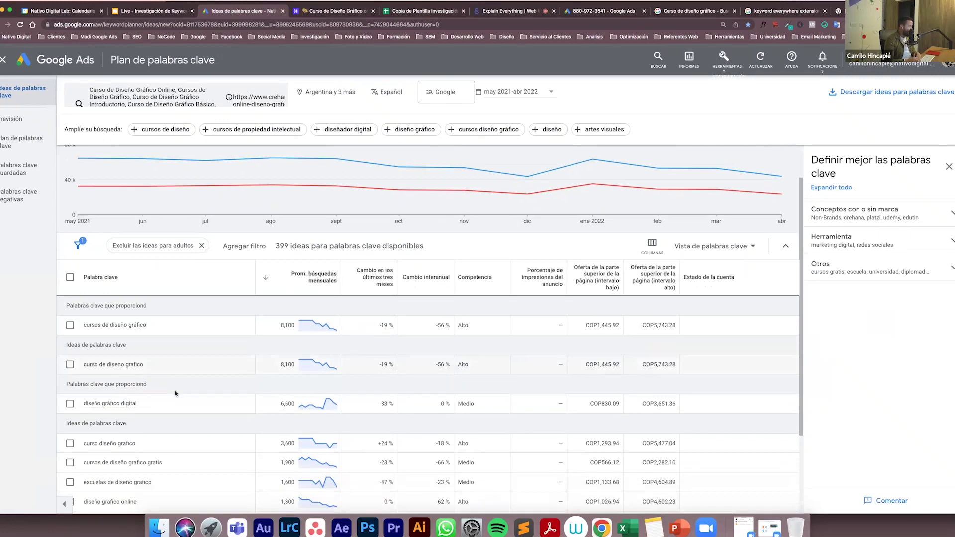
{"action": "scroll", "coordinate": [175, 393], "scroll_direction": "down", "scroll_amount": 1}
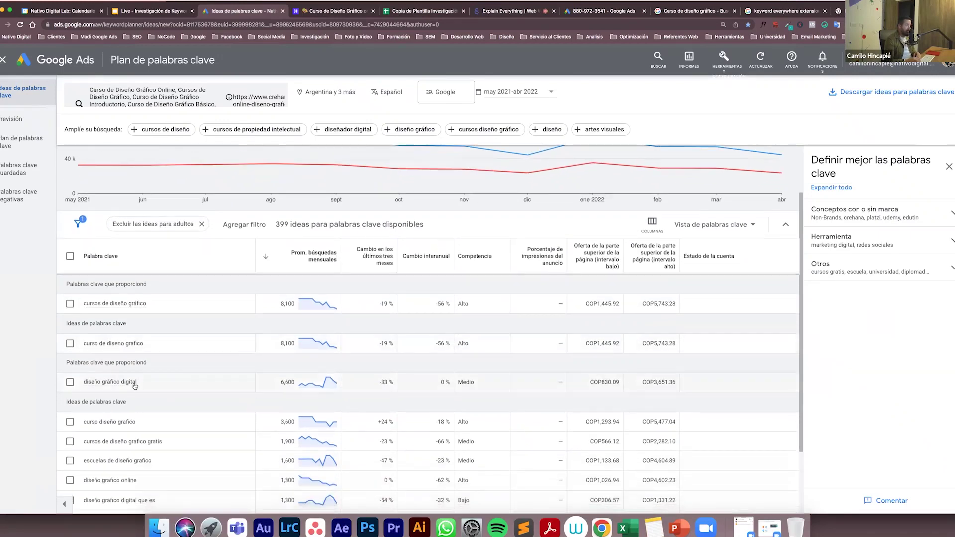
{"action": "mouse_move", "coordinate": [134, 386]}
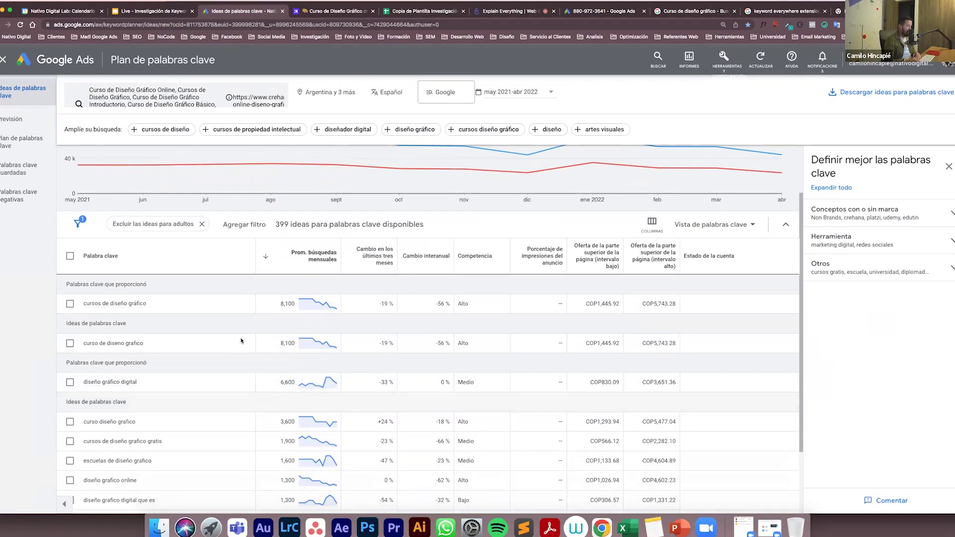
{"action": "scroll", "coordinate": [241, 341], "scroll_direction": "up", "scroll_amount": 3}
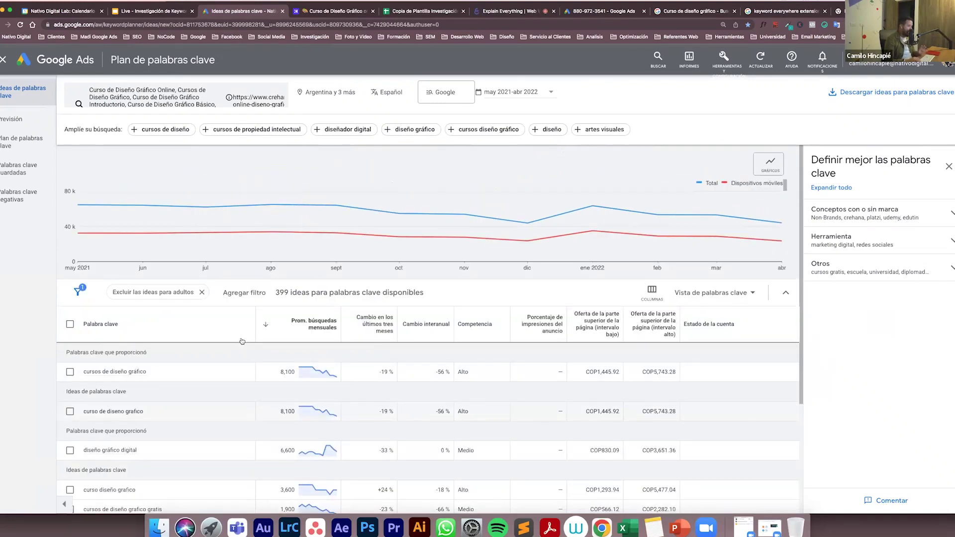
{"action": "scroll", "coordinate": [242, 341], "scroll_direction": "down", "scroll_amount": 3}
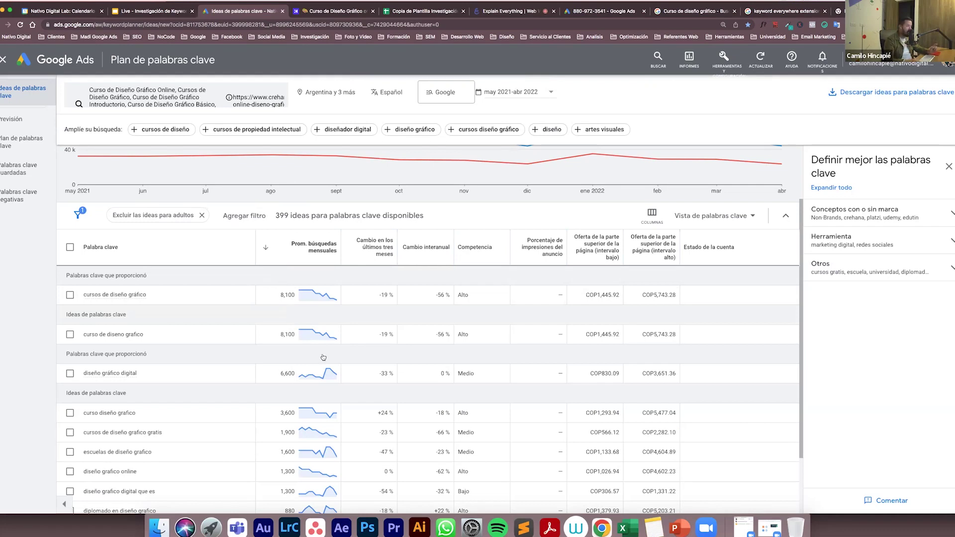
{"action": "scroll", "coordinate": [323, 357], "scroll_direction": "down", "scroll_amount": 1}
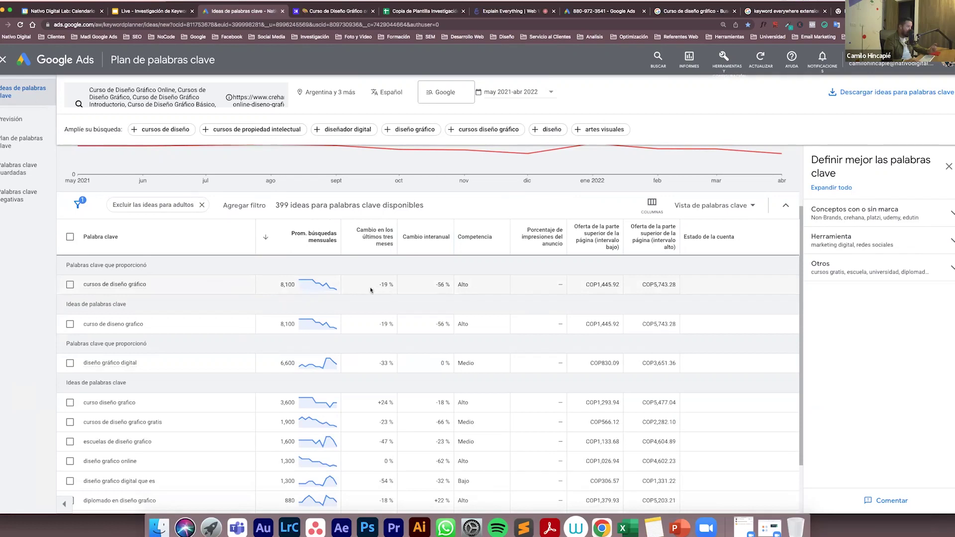
{"action": "scroll", "coordinate": [370, 289], "scroll_direction": "down", "scroll_amount": 3}
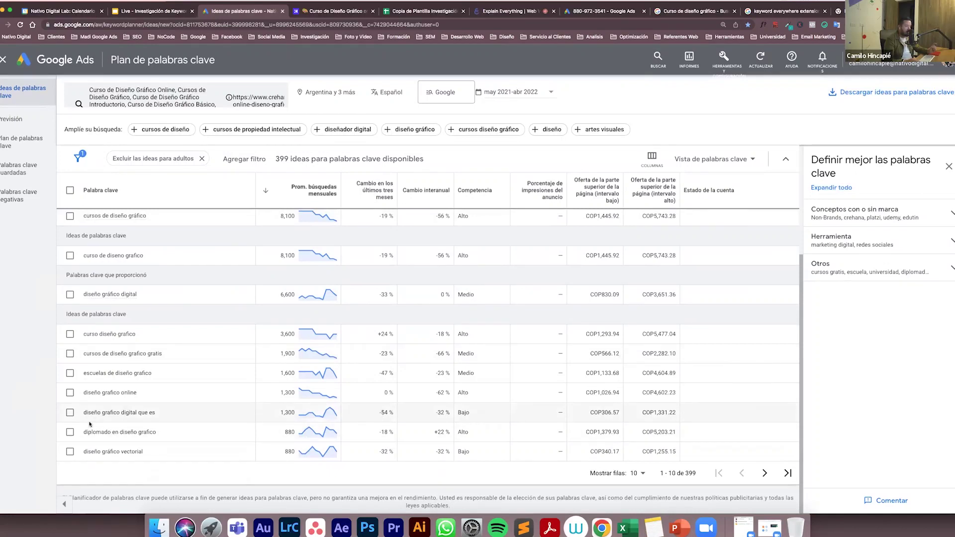
{"action": "left_click", "coordinate": [70, 413]}
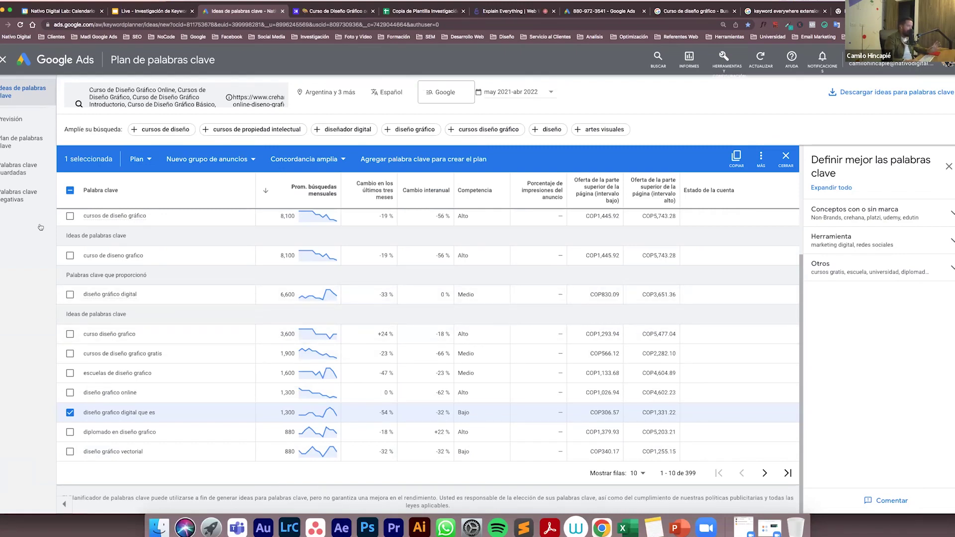
{"action": "left_click", "coordinate": [70, 412]}
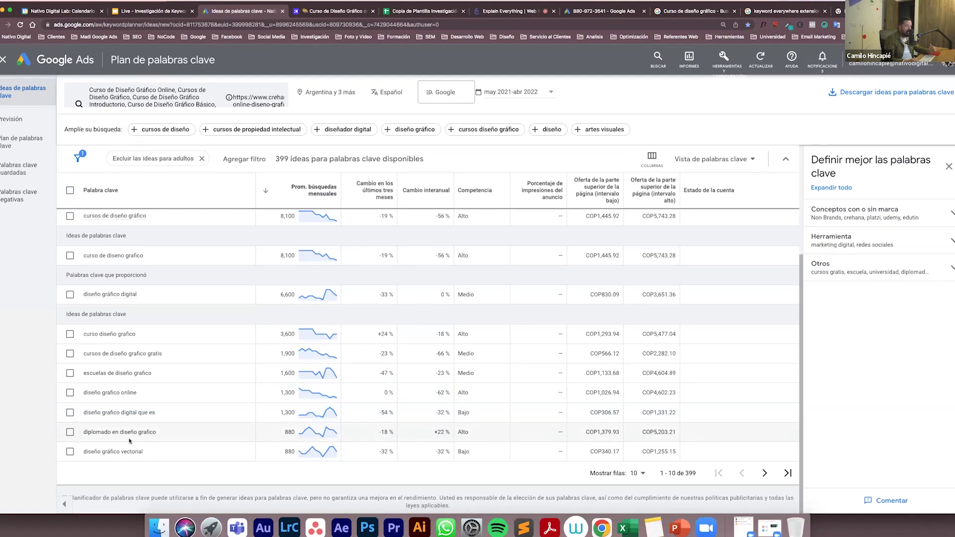
{"action": "left_click", "coordinate": [70, 432]}
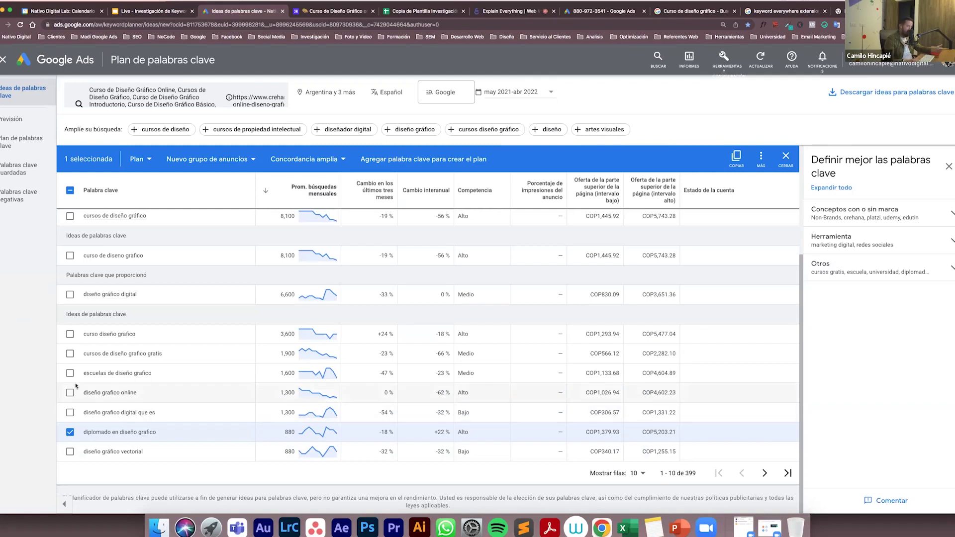
{"action": "left_click", "coordinate": [70, 433]}
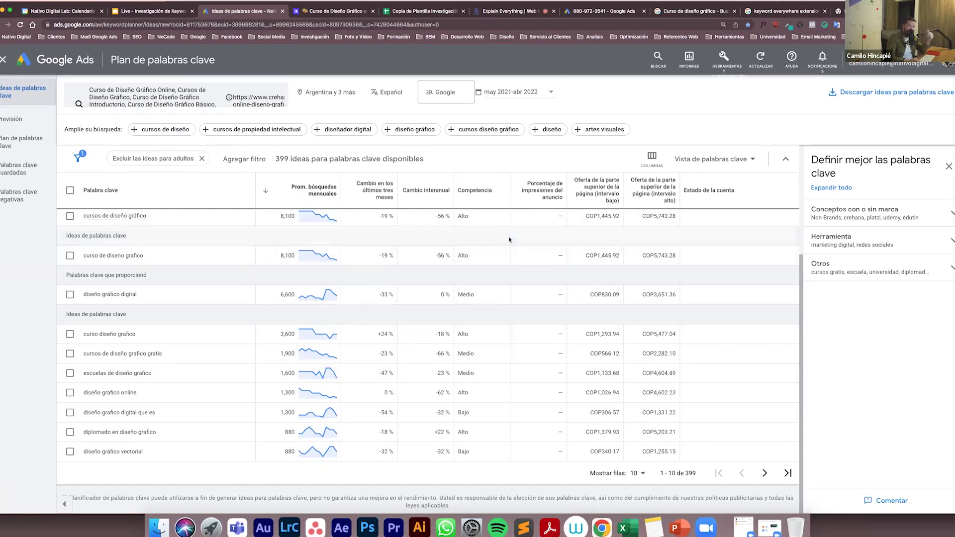
Examine the competition level of each keyword idea alongside its average monthly searches
{"action": "mouse_move", "coordinate": [481, 195]}
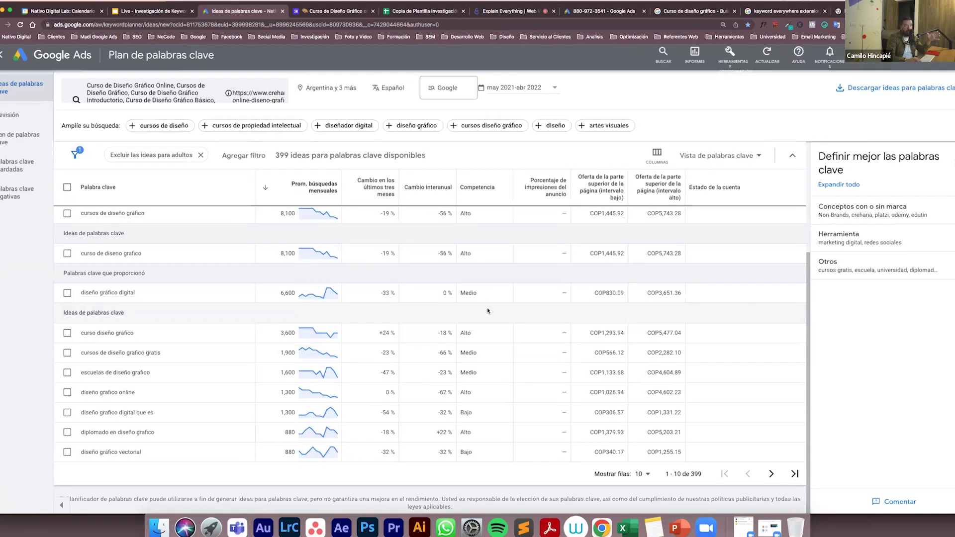
{"action": "scroll", "coordinate": [485, 304], "scroll_direction": "up", "scroll_amount": 3}
{"action": "scroll", "coordinate": [541, 205], "scroll_direction": "up", "scroll_amount": 2}
{"action": "scroll", "coordinate": [541, 205], "scroll_direction": "up", "scroll_amount": 3}
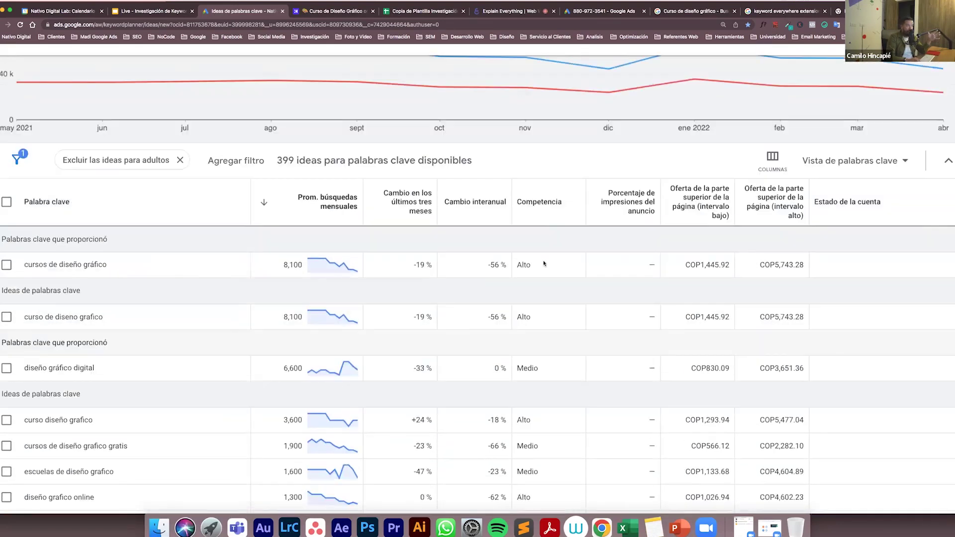
{"action": "mouse_move", "coordinate": [543, 264]}
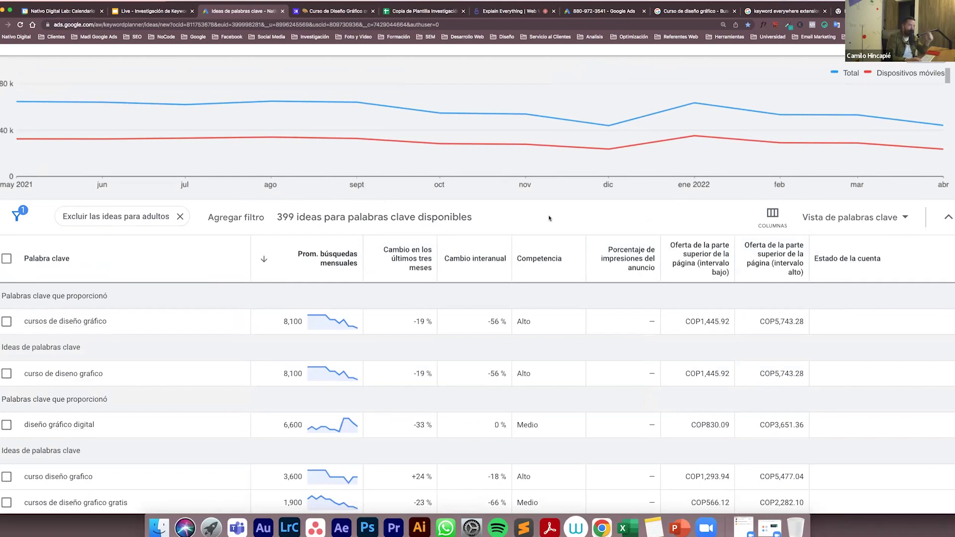
{"action": "scroll", "coordinate": [535, 328], "scroll_direction": "down", "scroll_amount": 2}
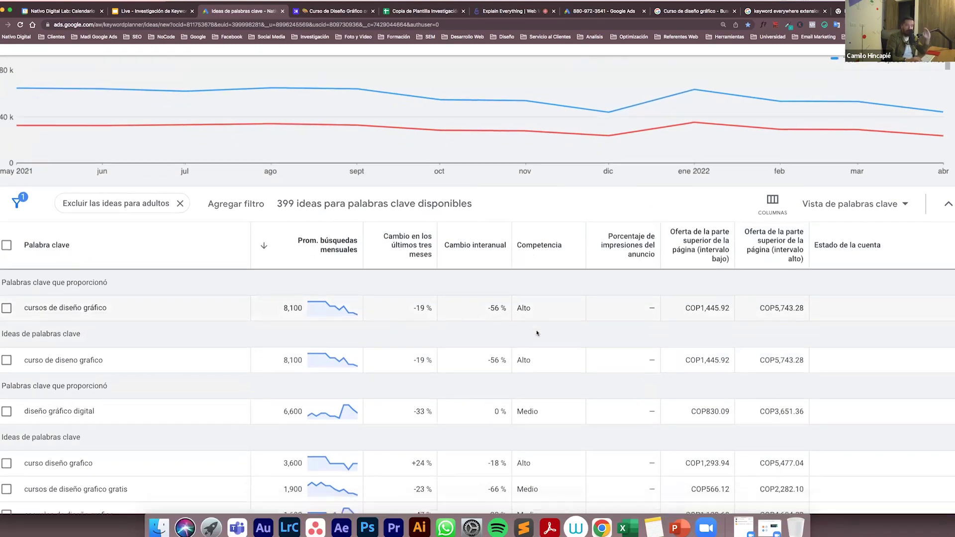
{"action": "scroll", "coordinate": [537, 332], "scroll_direction": "down", "scroll_amount": 3}
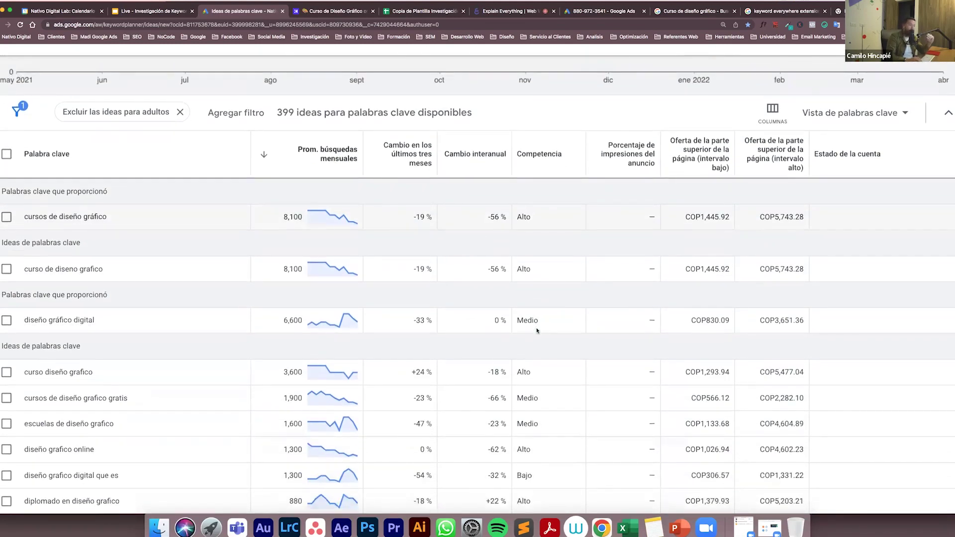
{"action": "scroll", "coordinate": [536, 330], "scroll_direction": "down", "scroll_amount": 2}
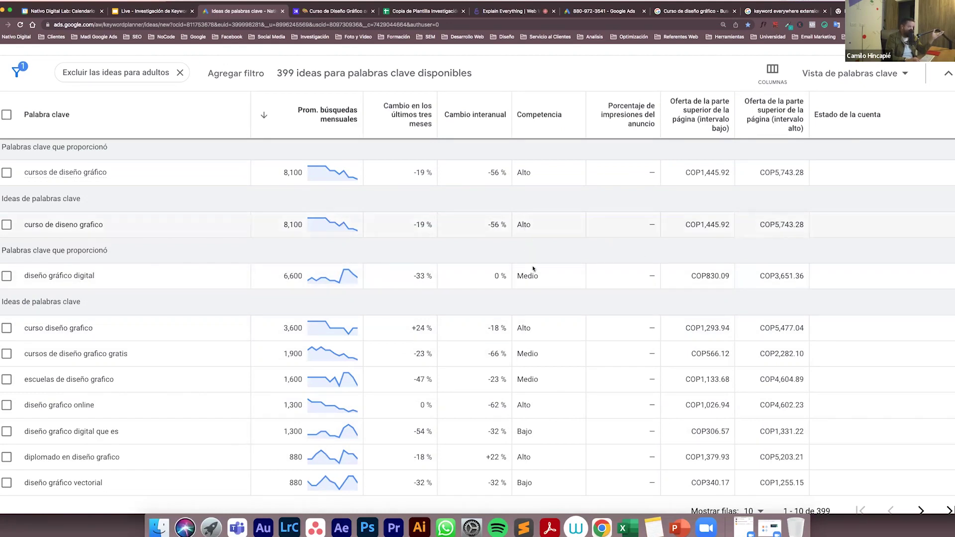
{"action": "scroll", "coordinate": [616, 294], "scroll_direction": "down", "scroll_amount": 1}
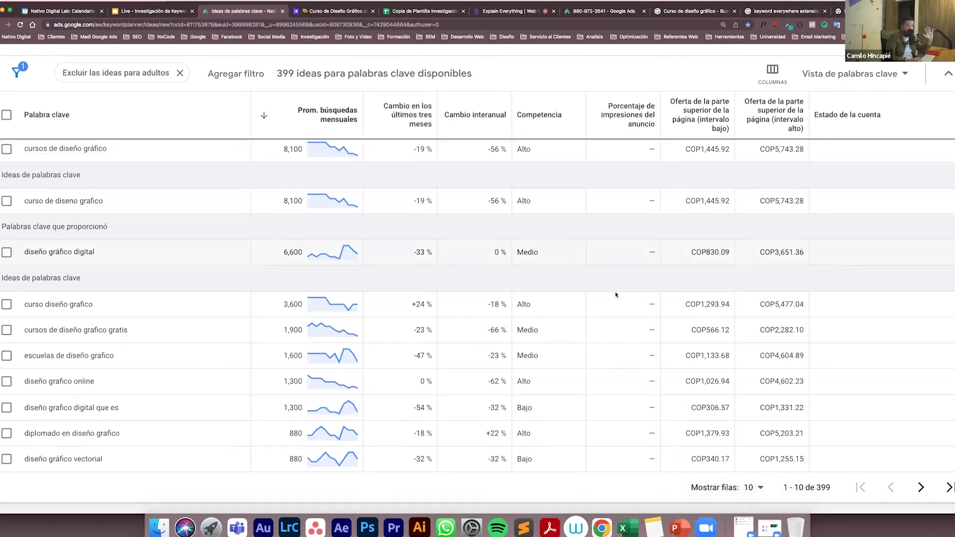
Examine the low-range and high-range top-of-page bids for the keyword ideas
{"action": "scroll", "coordinate": [615, 295], "scroll_direction": "up", "scroll_amount": 2}
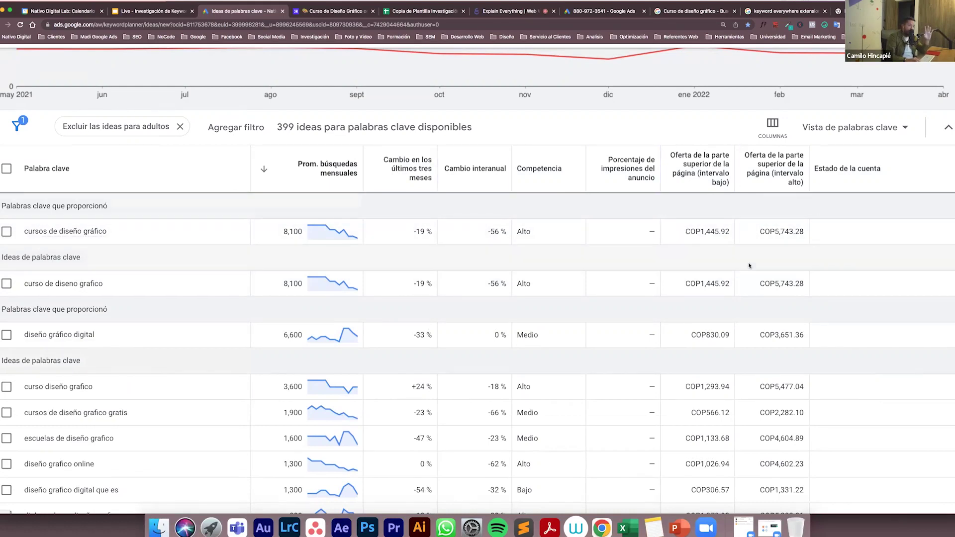
{"action": "scroll", "coordinate": [749, 265], "scroll_direction": "down", "scroll_amount": 5}
{"action": "scroll", "coordinate": [630, 300], "scroll_direction": "up", "scroll_amount": 5}
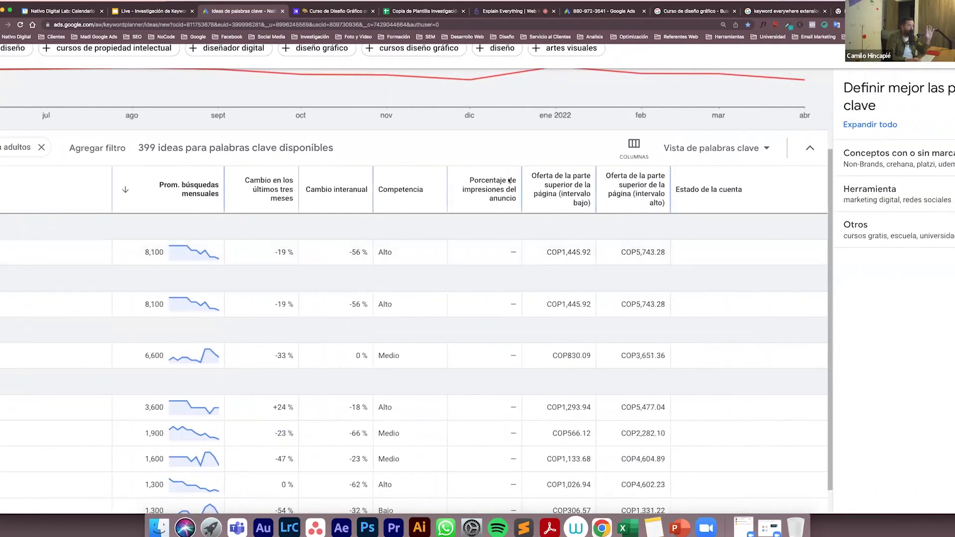
{"action": "mouse_move", "coordinate": [549, 188]}
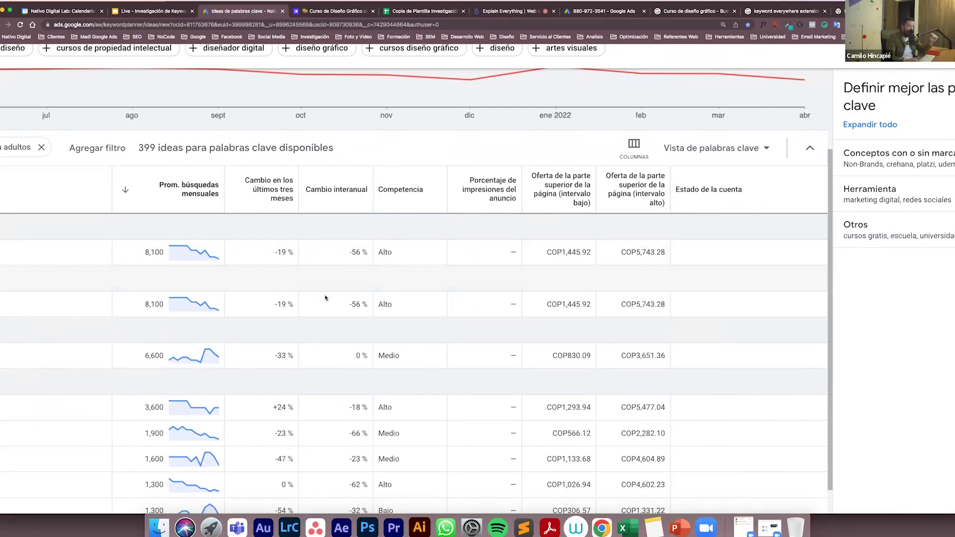
{"action": "scroll", "coordinate": [326, 298], "scroll_direction": "left", "scroll_amount": 5}
{"action": "scroll", "coordinate": [326, 298], "scroll_direction": "right", "scroll_amount": 2}
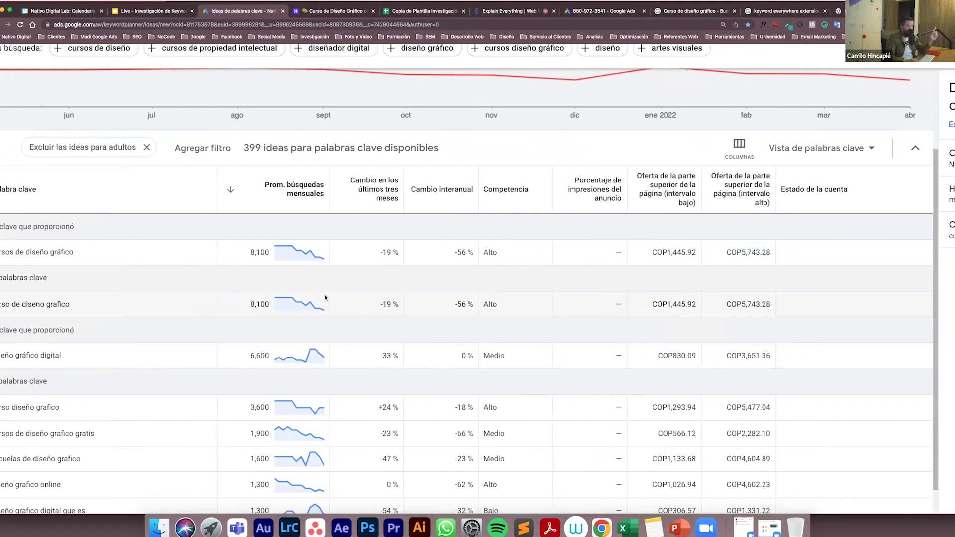
{"action": "mouse_move", "coordinate": [325, 298]}
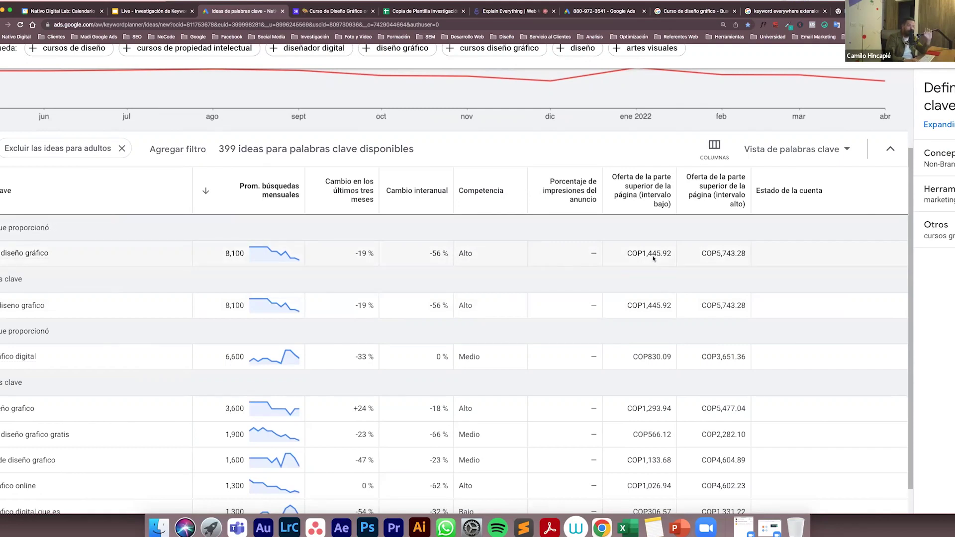
{"action": "left_click", "coordinate": [738, 209]}
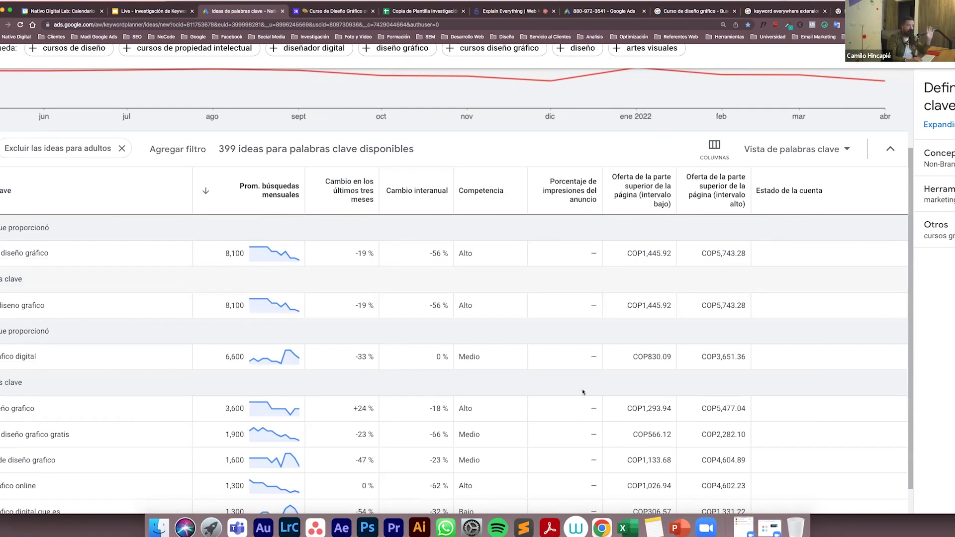
Inspect the monthly search trend of "diseño gráfico digital" from May 2021 to April 2022 and compare it with its average monthly searches
{"action": "scroll", "coordinate": [576, 413], "scroll_direction": "down", "scroll_amount": 3}
{"action": "scroll", "coordinate": [577, 413], "scroll_direction": "left", "scroll_amount": 5}
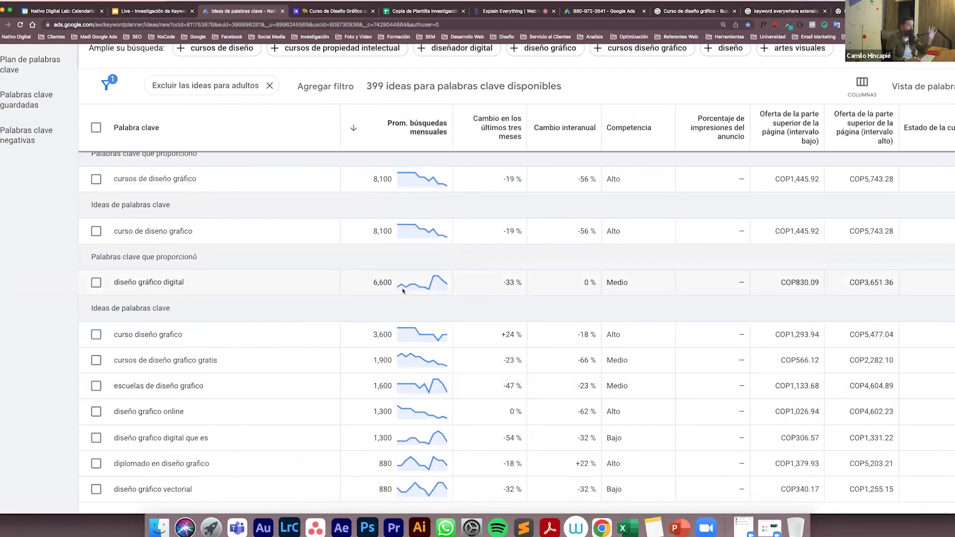
{"action": "mouse_move", "coordinate": [411, 287]}
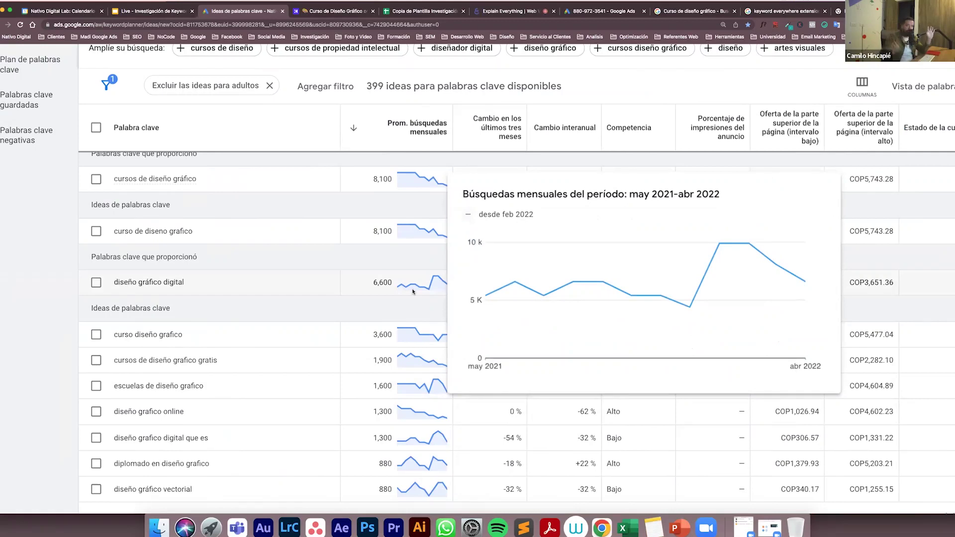
{"action": "mouse_move", "coordinate": [513, 290]}
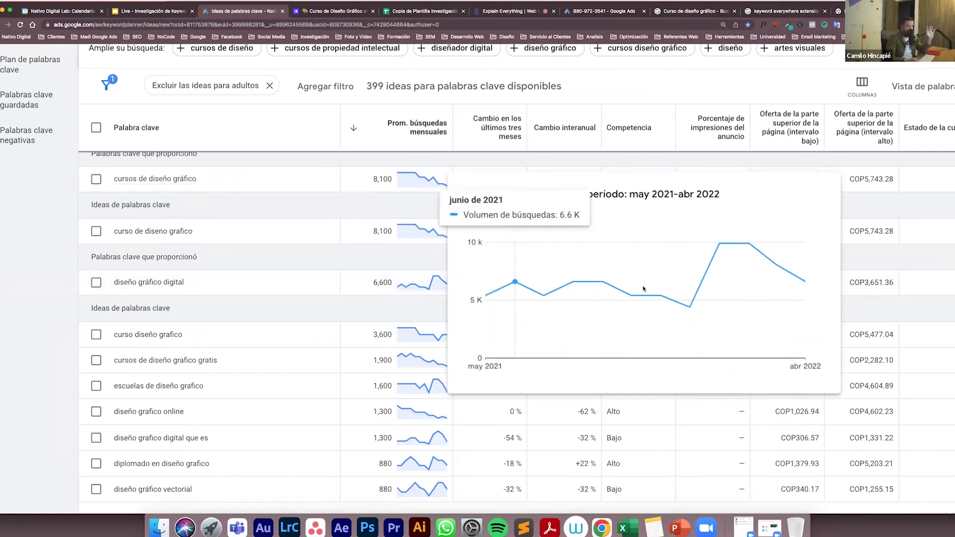
{"action": "mouse_move", "coordinate": [717, 259]}
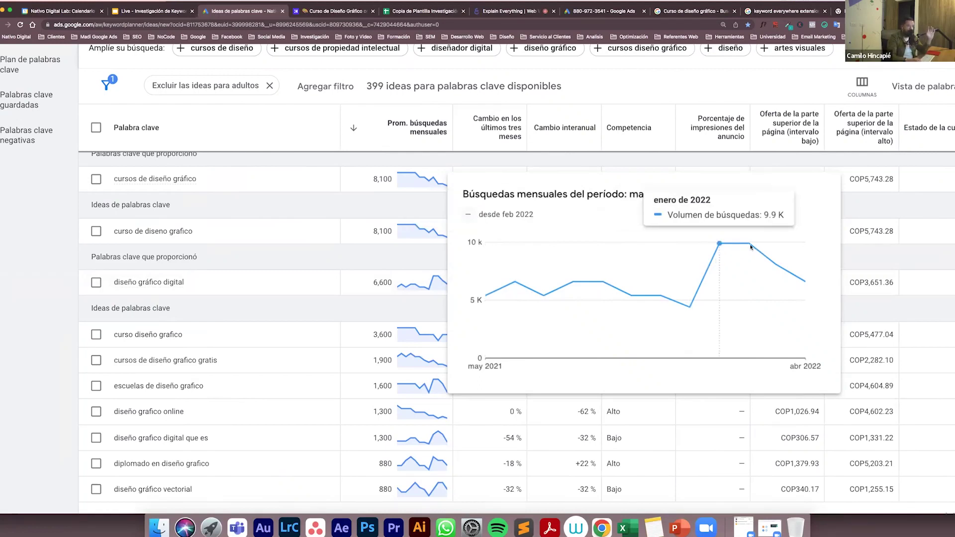
{"action": "mouse_move", "coordinate": [800, 286]}
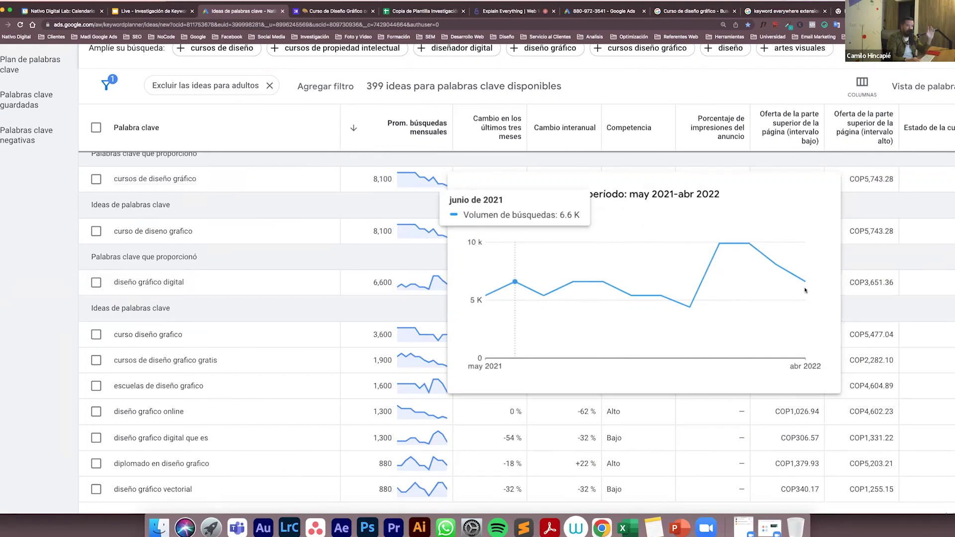
{"action": "mouse_move", "coordinate": [752, 248]}
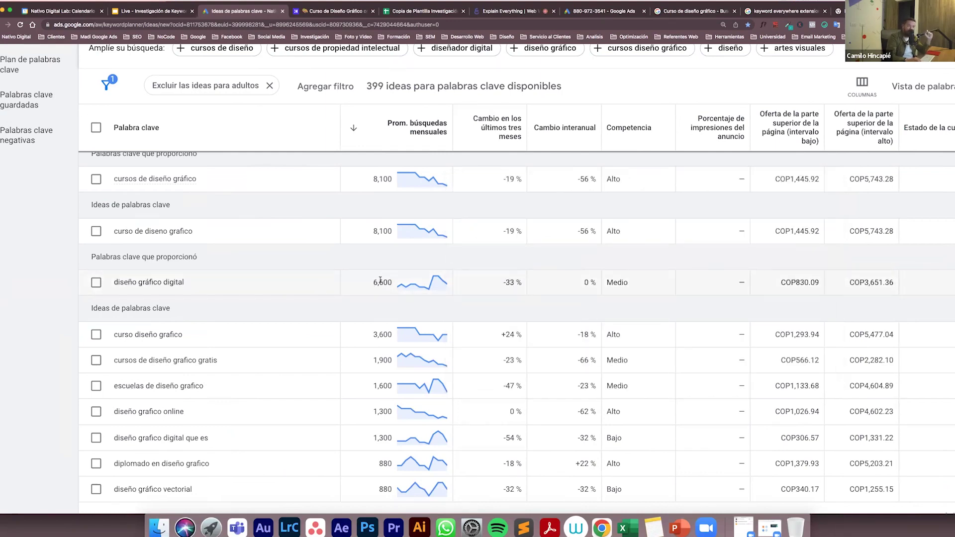
{"action": "left_click_drag", "start_coordinate": [373, 282], "coordinate": [394, 282]}
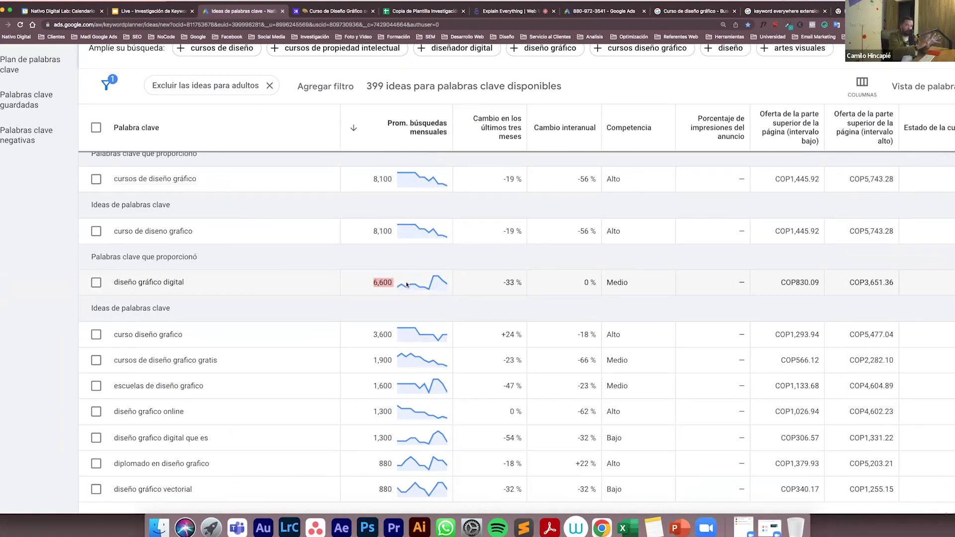
{"action": "left_click", "coordinate": [376, 284]}
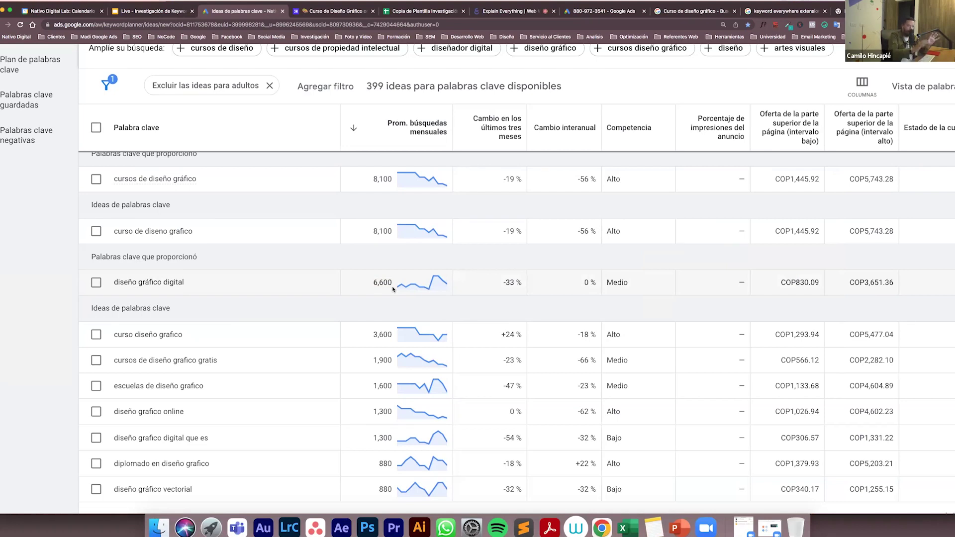
{"action": "mouse_move", "coordinate": [397, 282]}
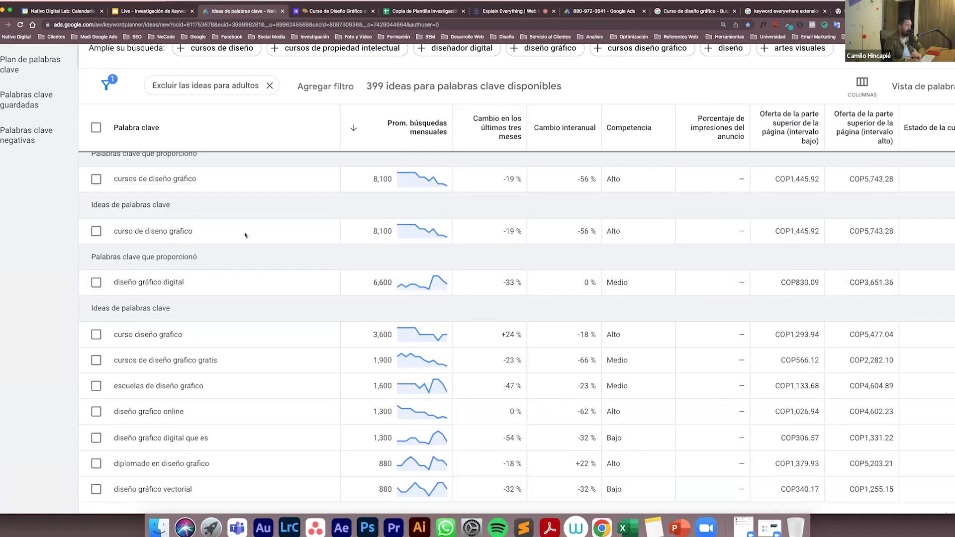
Select the keyword ideas "cursos de diseño gráfico", "curso de diseno grafico" and "diseño gráfico digital"
{"action": "scroll", "coordinate": [248, 249], "scroll_direction": "up", "scroll_amount": 3}
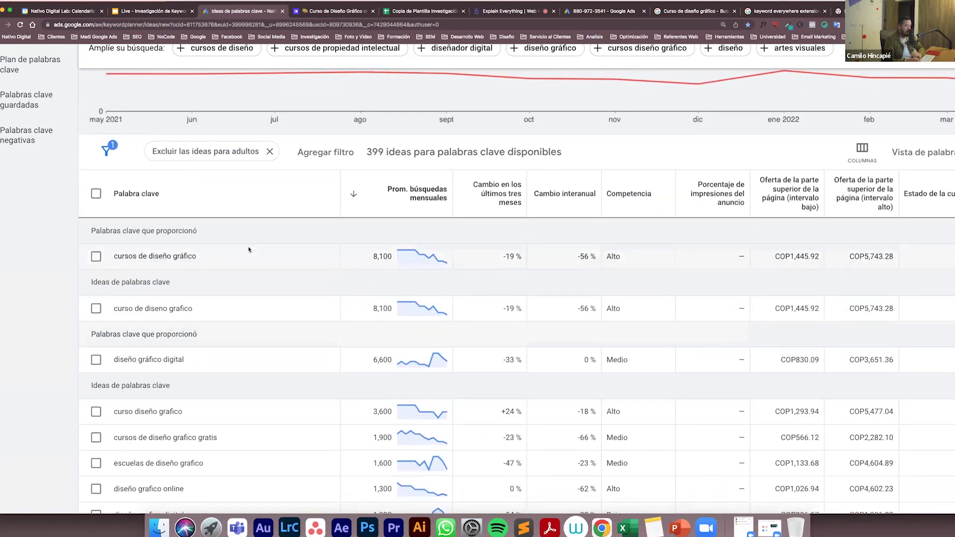
{"action": "key", "text": "super+minus"}
{"action": "key", "text": "super+minus"}
{"action": "key", "text": "super+minus"}
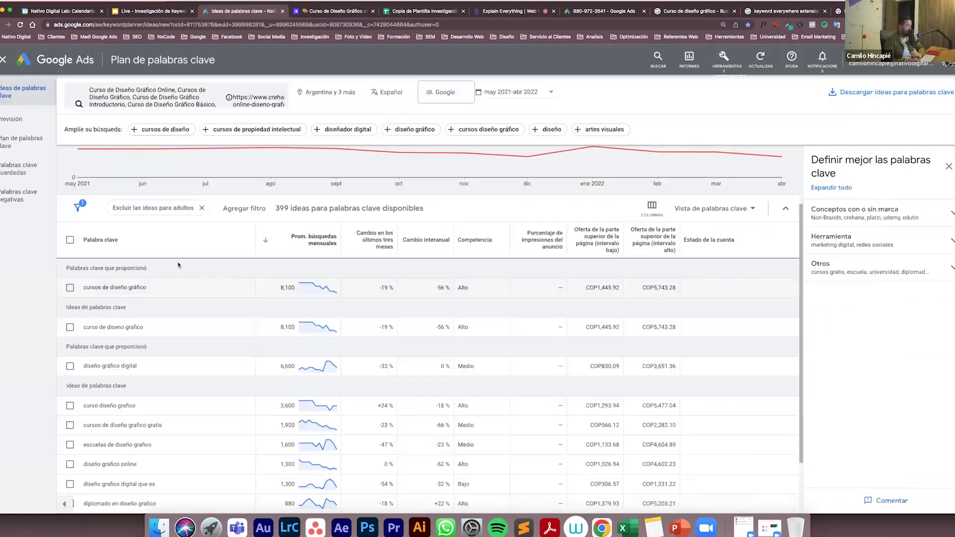
{"action": "left_click", "coordinate": [70, 288]}
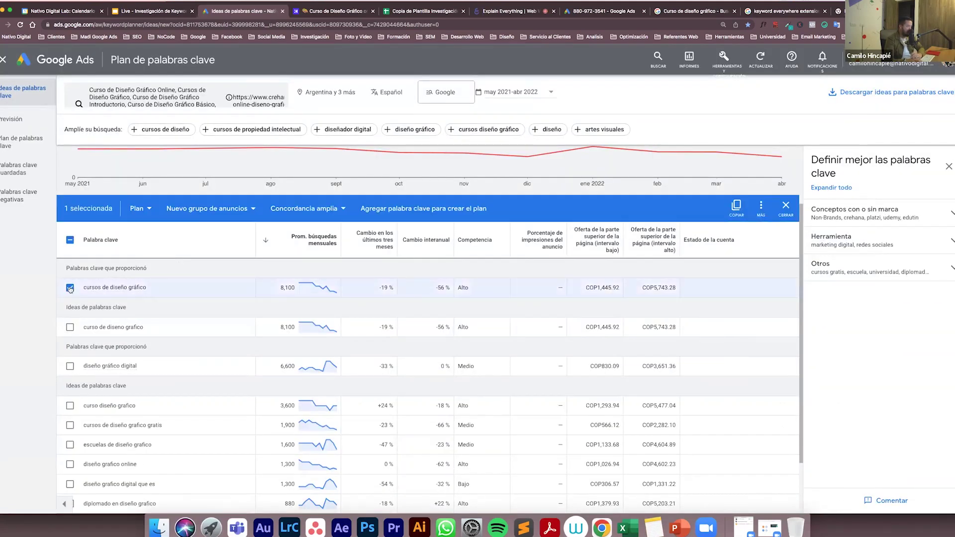
{"action": "left_click", "coordinate": [70, 328]}
{"action": "scroll", "coordinate": [86, 357], "scroll_direction": "down", "scroll_amount": 1}
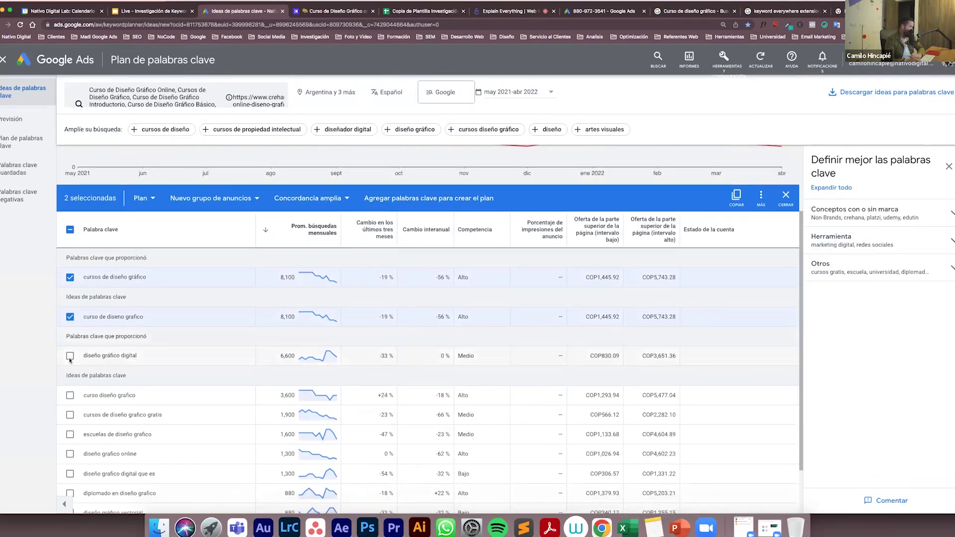
{"action": "left_click", "coordinate": [70, 358]}
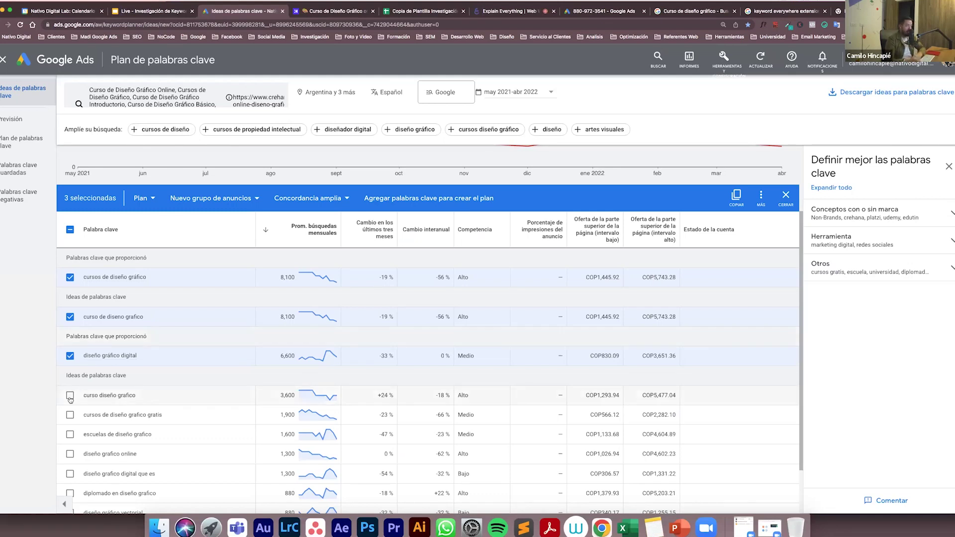
Add "curso diseño grafico" and "diseño grafico online" to the selection, leaving "cursos de diseño grafico gratis" unselected
{"action": "scroll", "coordinate": [71, 395], "scroll_direction": "down", "scroll_amount": 1}
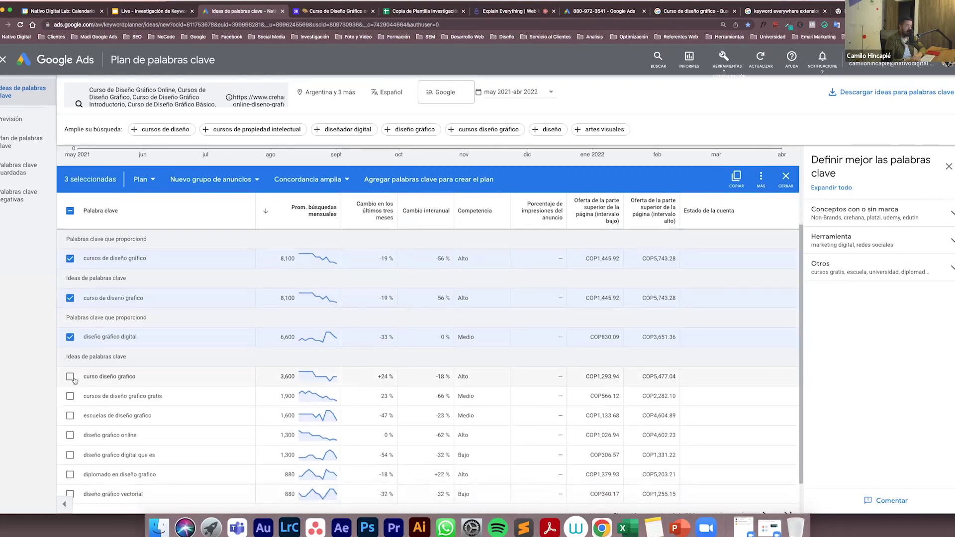
{"action": "left_click", "coordinate": [71, 377]}
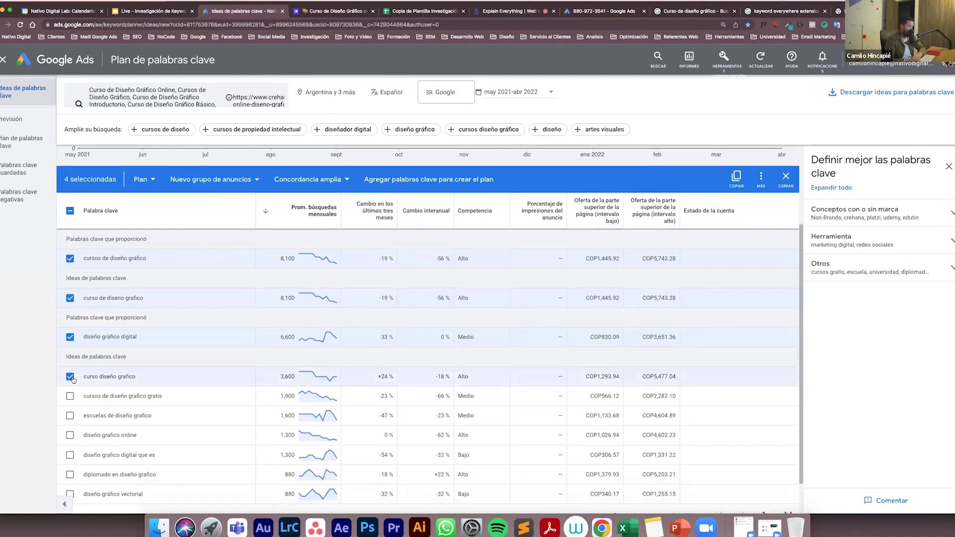
{"action": "left_click", "coordinate": [70, 397]}
{"action": "scroll", "coordinate": [70, 408], "scroll_direction": "down", "scroll_amount": 1}
{"action": "left_click", "coordinate": [69, 417]}
{"action": "left_click", "coordinate": [70, 379]}
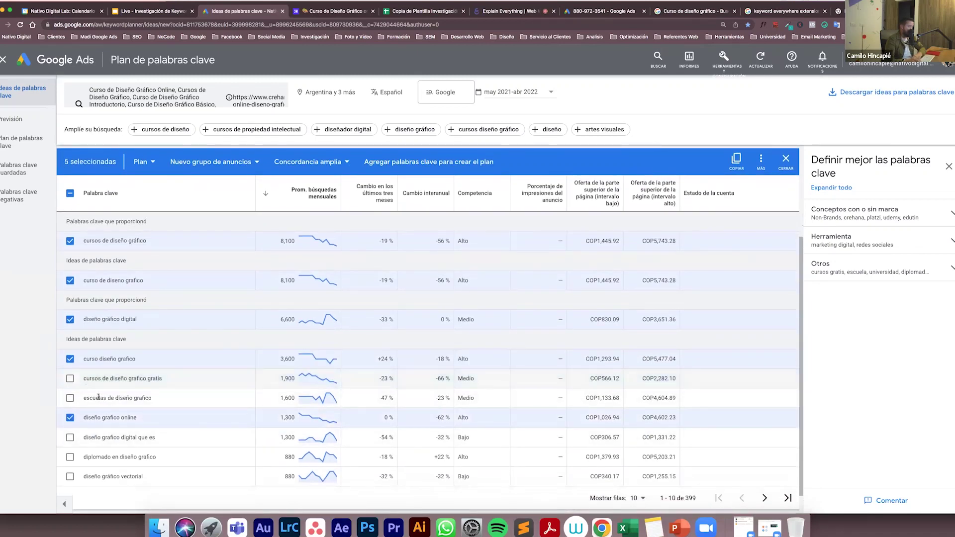
{"action": "scroll", "coordinate": [90, 393], "scroll_direction": "down", "scroll_amount": 1}
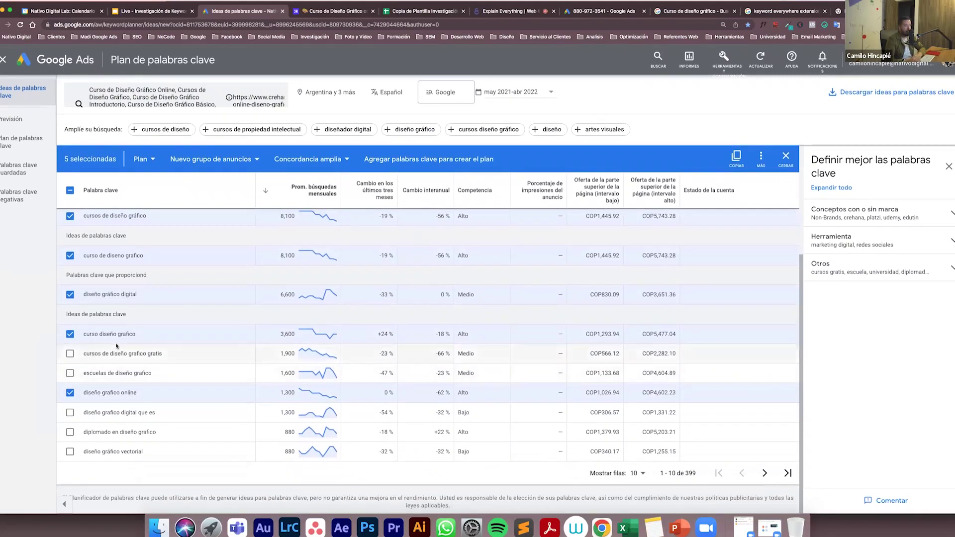
Create a new ad group named "Curso de Diseño Gráfico" for the selected keywords
{"action": "scroll", "coordinate": [117, 346], "scroll_direction": "up", "scroll_amount": 2}
{"action": "scroll", "coordinate": [117, 346], "scroll_direction": "up", "scroll_amount": 3}
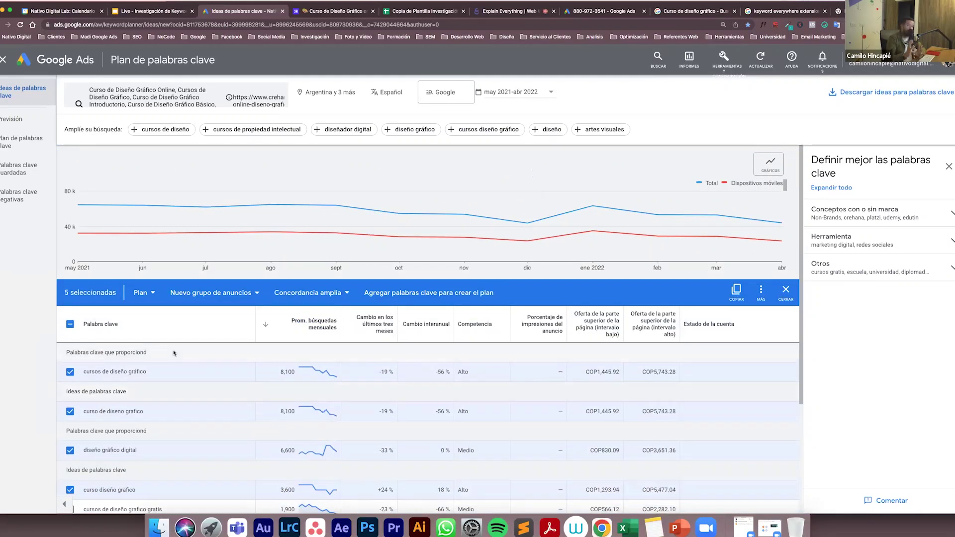
{"action": "left_click", "coordinate": [251, 297]}
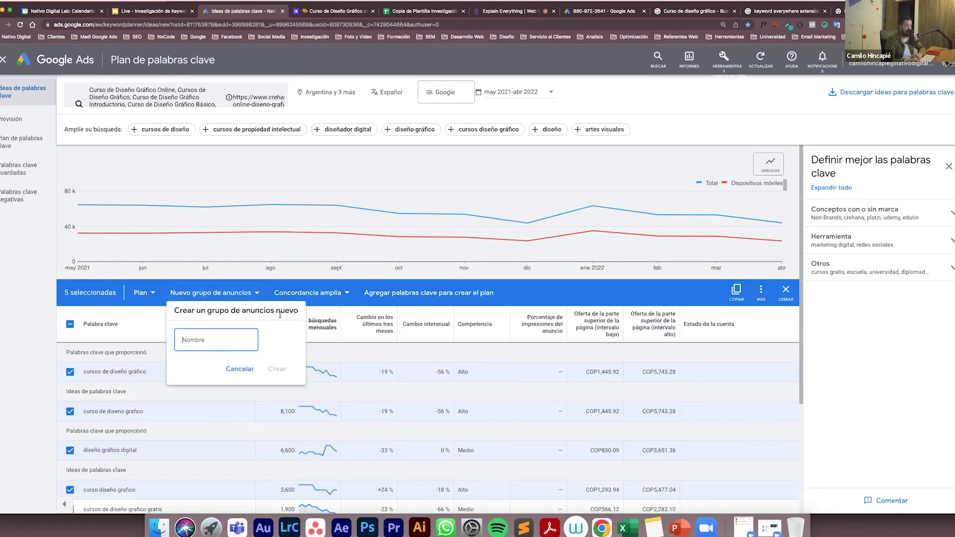
{"action": "type", "text": "Curso de "}
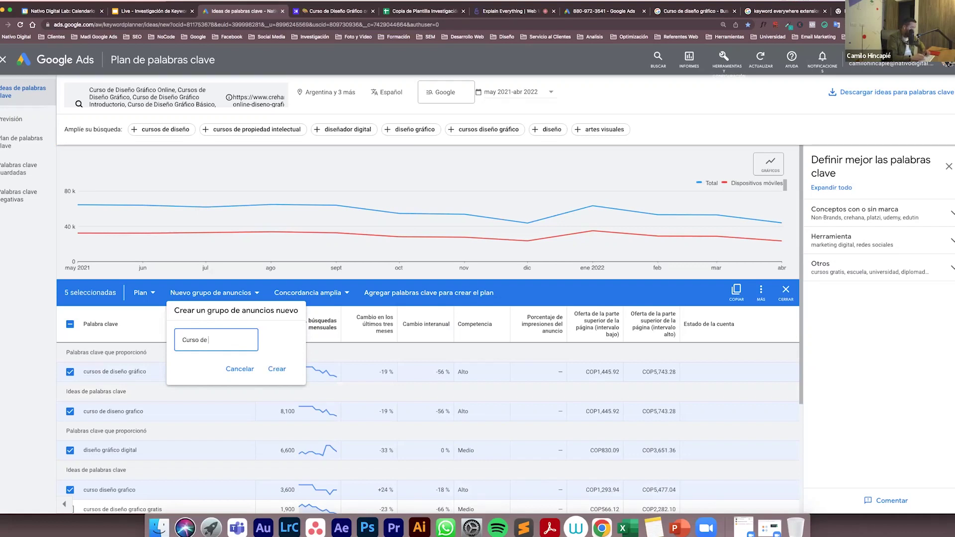
{"action": "type", "text": "Diseño Gráfico"}
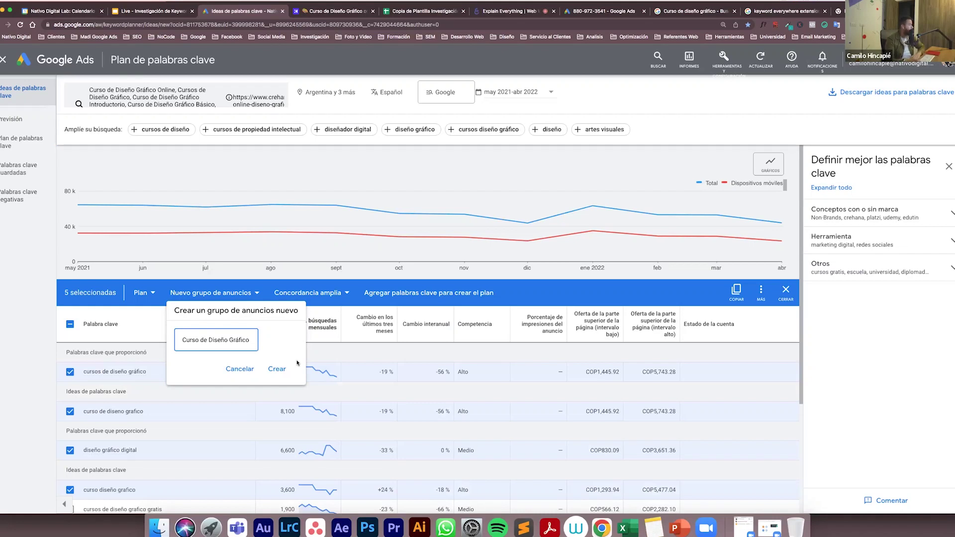
{"action": "left_click", "coordinate": [277, 369]}
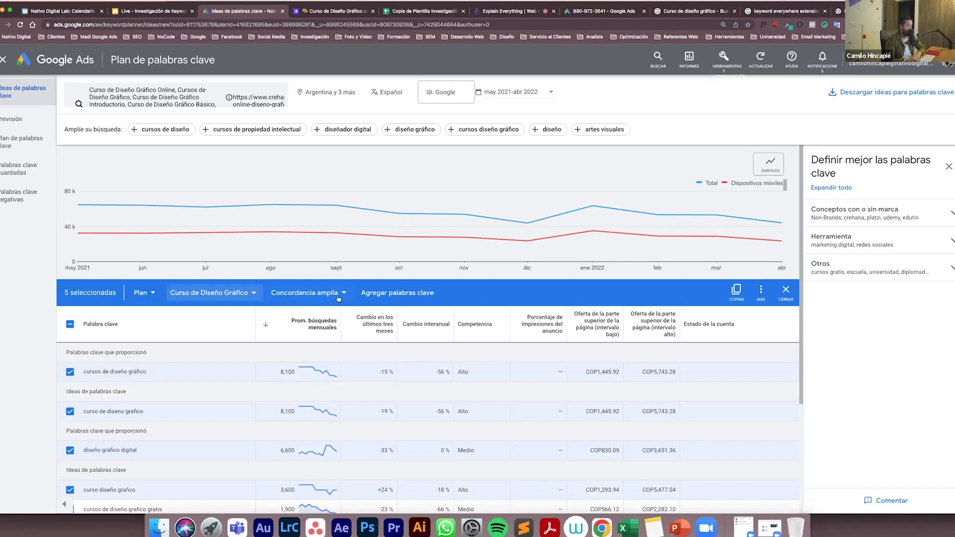
Set the selected keywords to phrase match (Concordancia de frase) and add them to the plan
{"action": "left_click", "coordinate": [337, 296]}
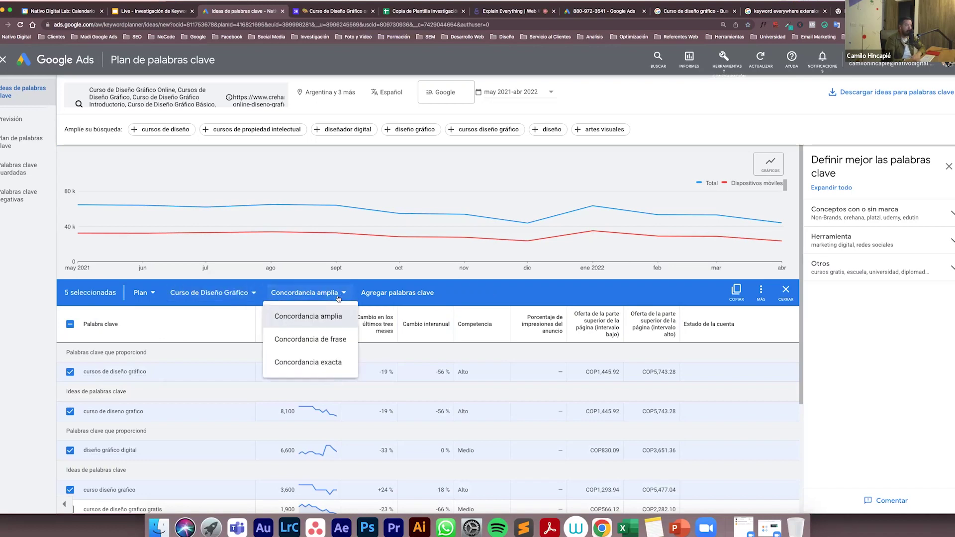
{"action": "left_click", "coordinate": [324, 340]}
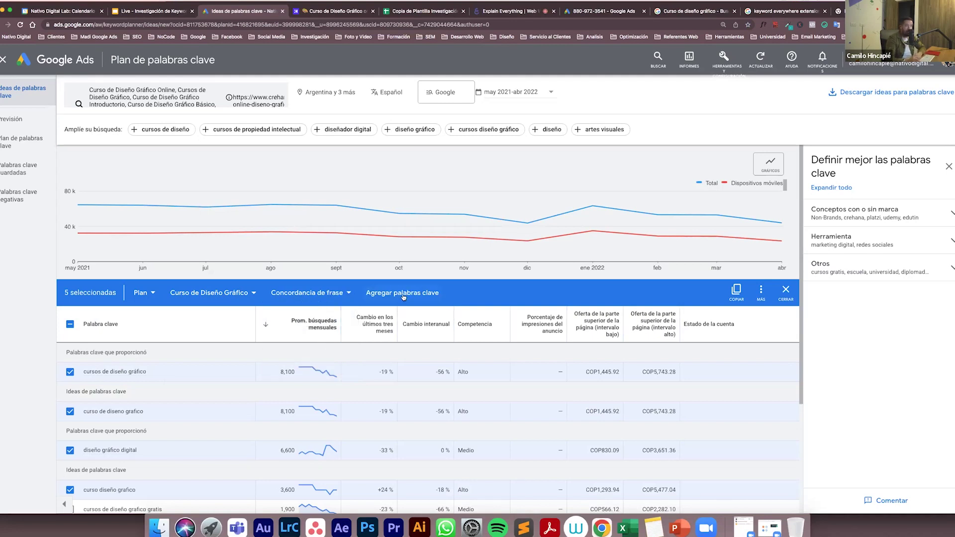
{"action": "left_click", "coordinate": [403, 295]}
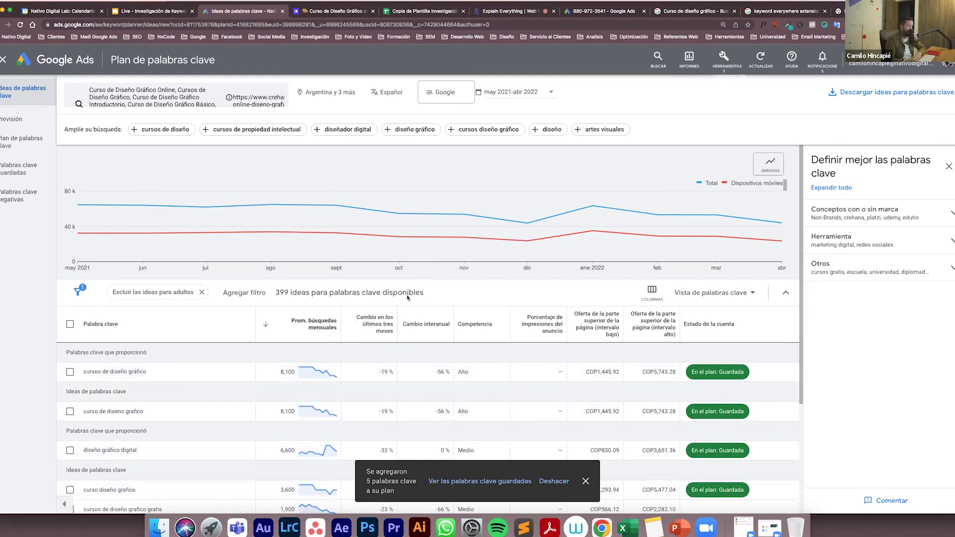
Open the plan's forecast and check its bid strategy setting without changing it
{"action": "left_click", "coordinate": [15, 121]}
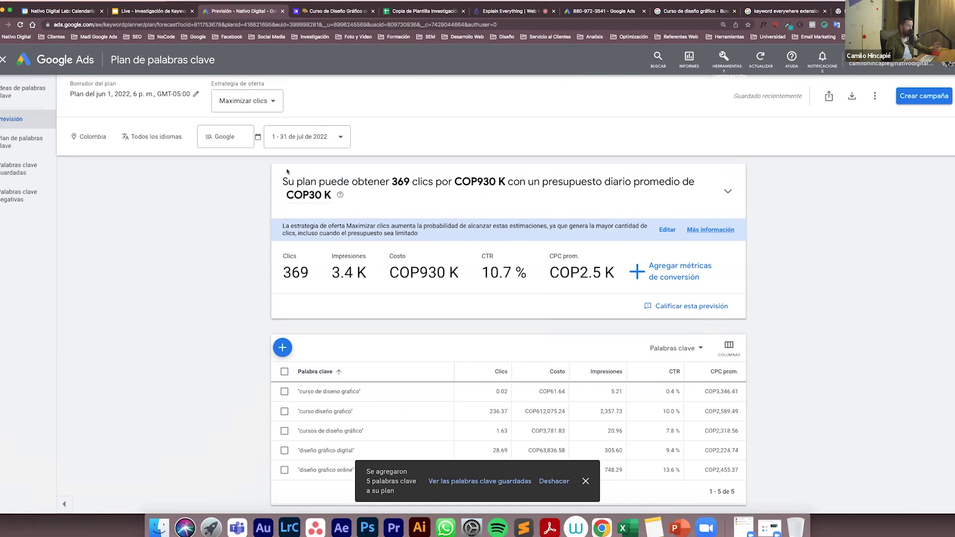
{"action": "left_click", "coordinate": [275, 101]}
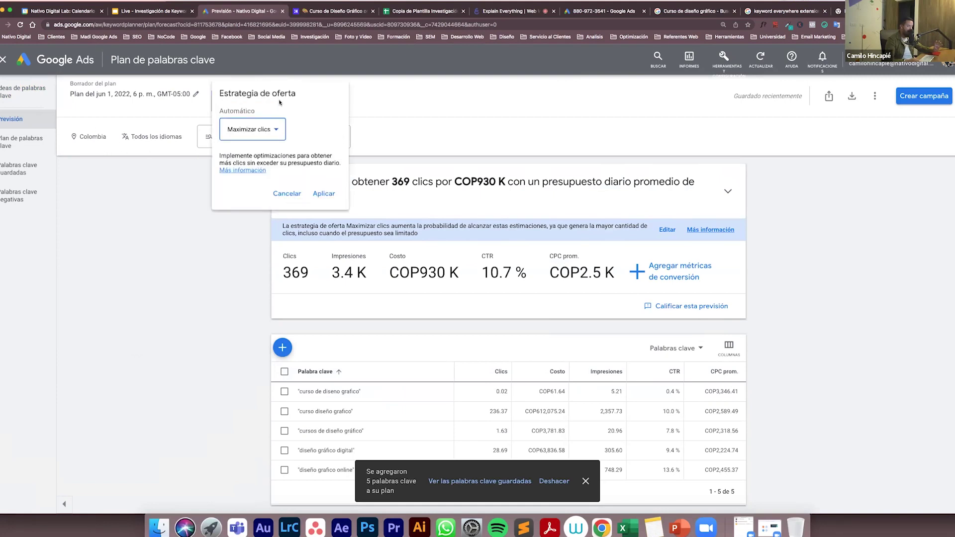
{"action": "left_click", "coordinate": [409, 119]}
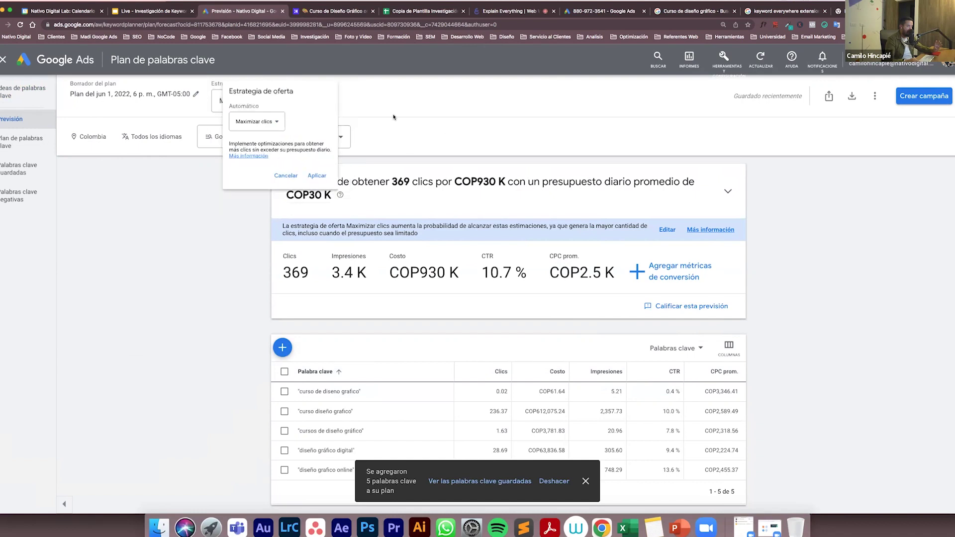
Add the country México to the forecast's target locations
{"action": "left_click", "coordinate": [103, 139]}
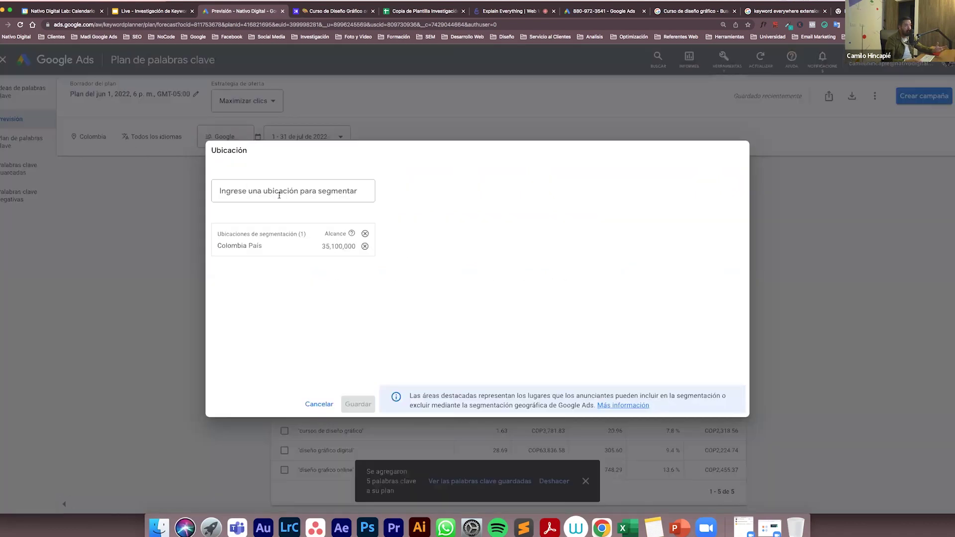
{"action": "left_click", "coordinate": [246, 191]}
{"action": "type", "text": "m"}
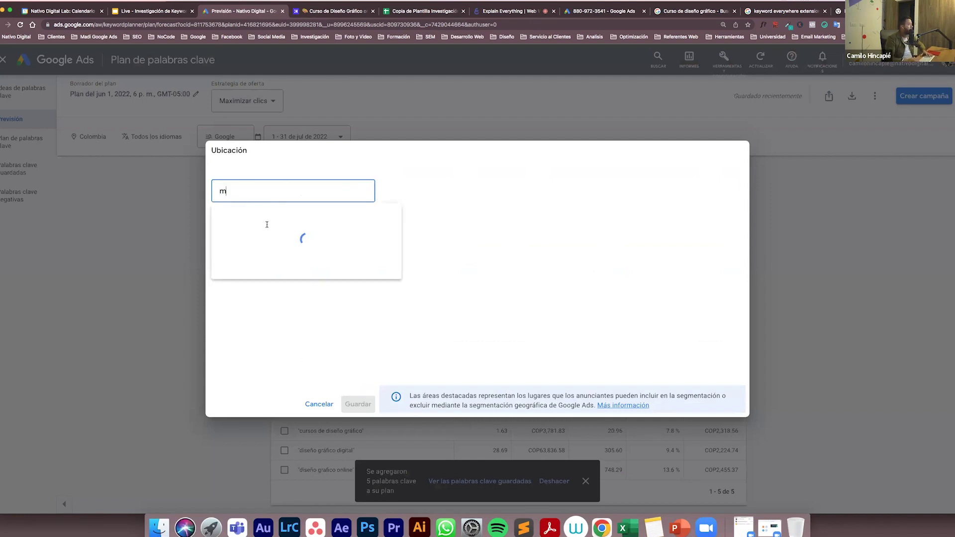
{"action": "type", "text": "exico"}
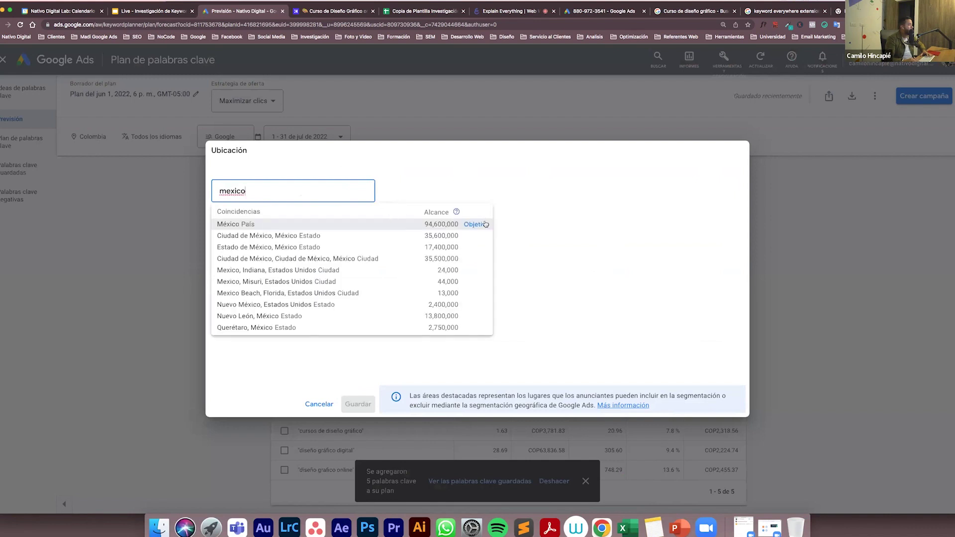
{"action": "left_click", "coordinate": [483, 224]}
Add the countries Perú and Argentina to the forecast's target locations and save the location settings
{"action": "left_click", "coordinate": [249, 192]}
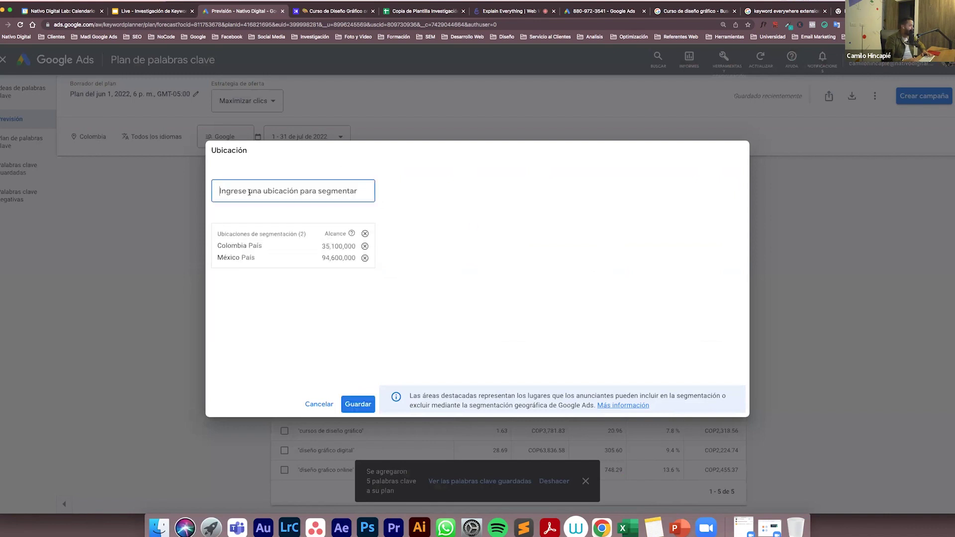
{"action": "type", "text": "Pe"}
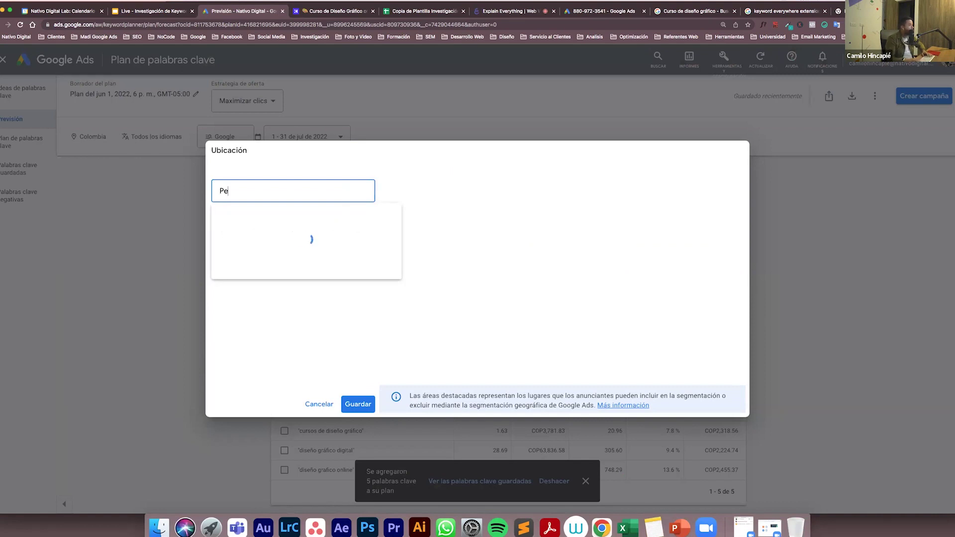
{"action": "type", "text": "ru"}
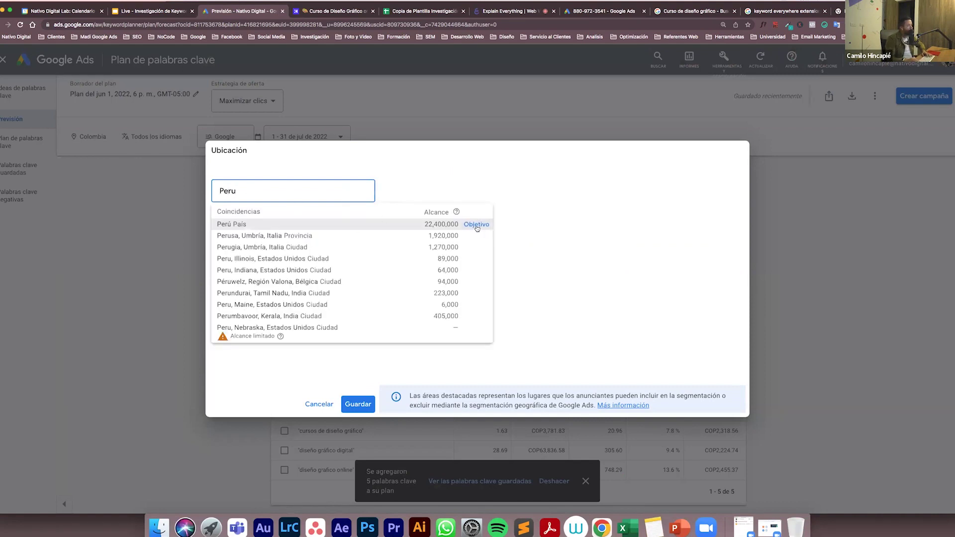
{"action": "left_click", "coordinate": [476, 224]}
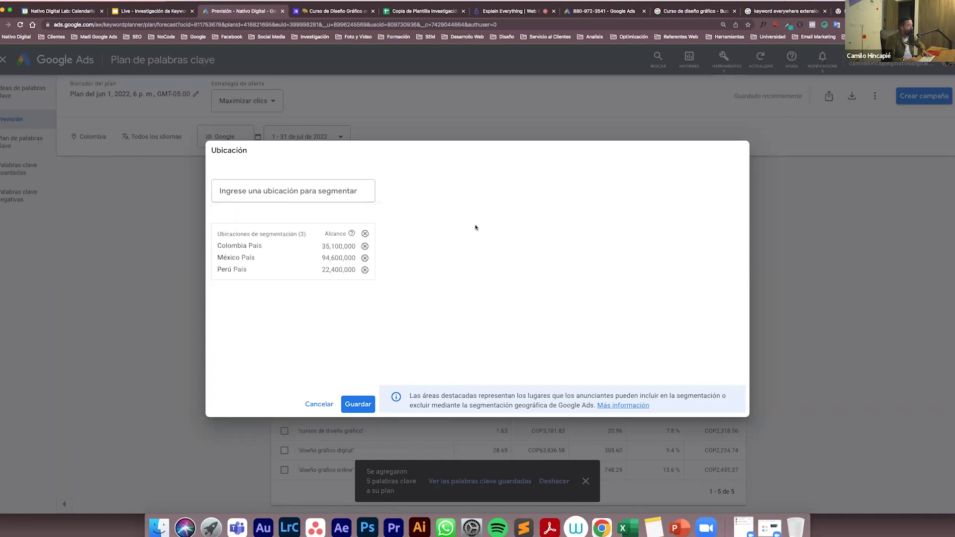
{"action": "left_click", "coordinate": [240, 189]}
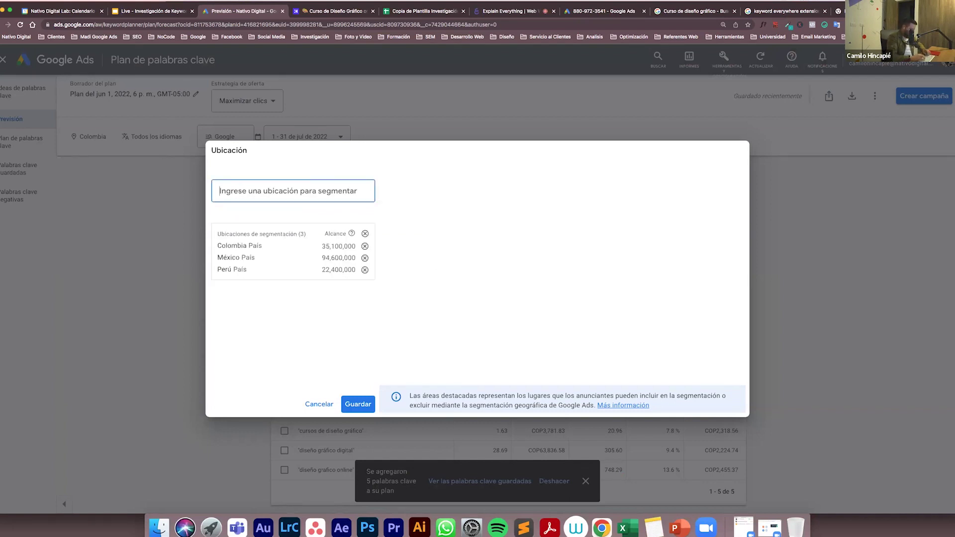
{"action": "type", "text": "Ar"}
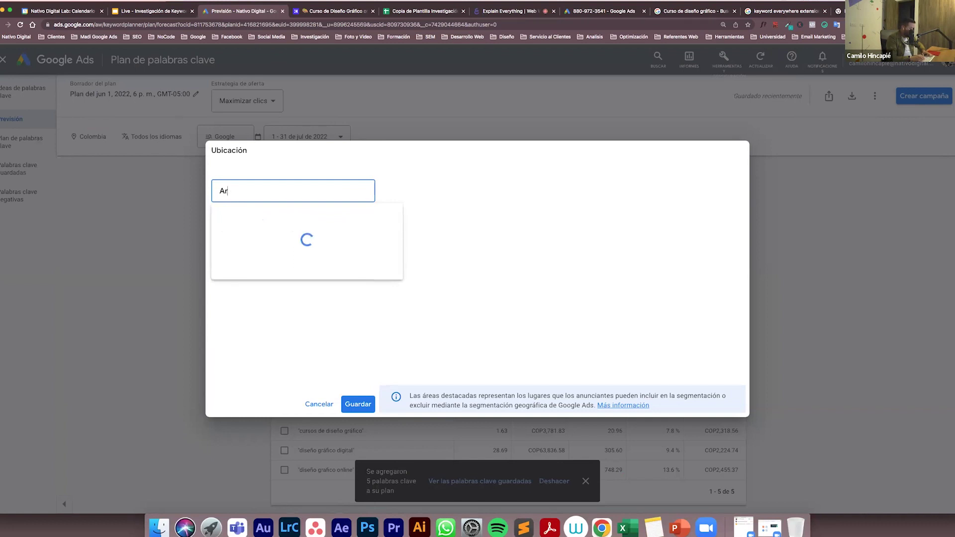
{"action": "type", "text": "gentina"}
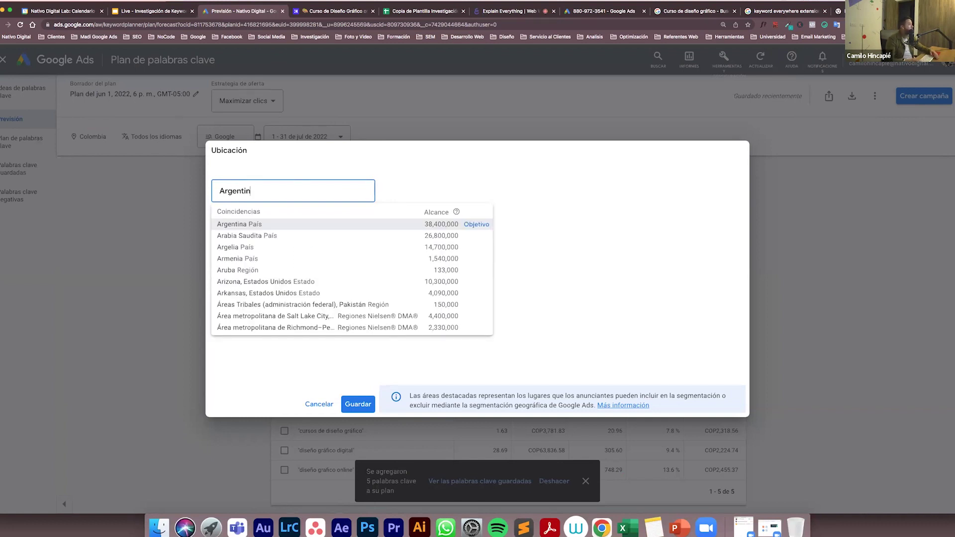
{"action": "left_click", "coordinate": [474, 225]}
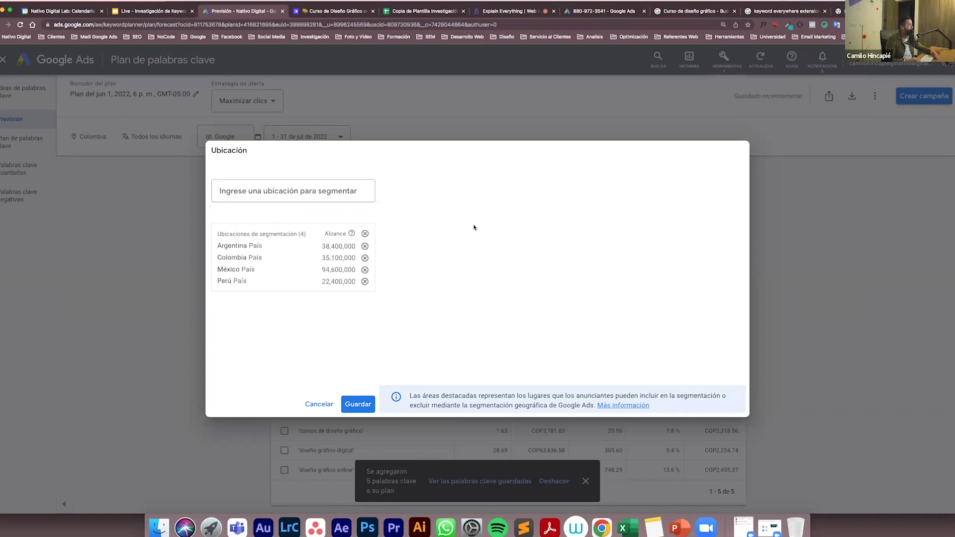
{"action": "left_click", "coordinate": [353, 409]}
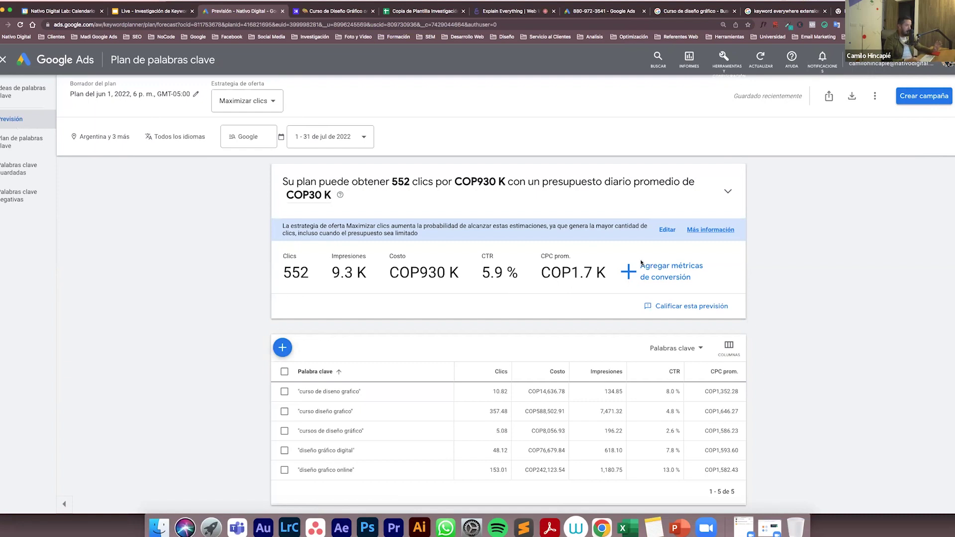
Add conversion metrics to the forecast with a conversion rate of 15%, leaving the value per conversion empty
{"action": "left_click", "coordinate": [674, 270]}
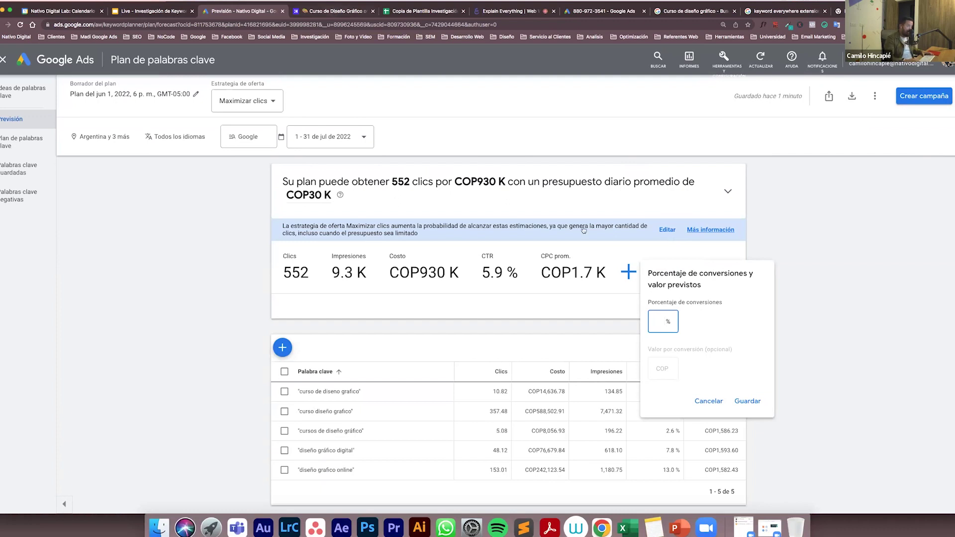
{"action": "left_click", "coordinate": [333, 10]}
{"action": "left_click", "coordinate": [253, 11]}
{"action": "left_click", "coordinate": [758, 401]}
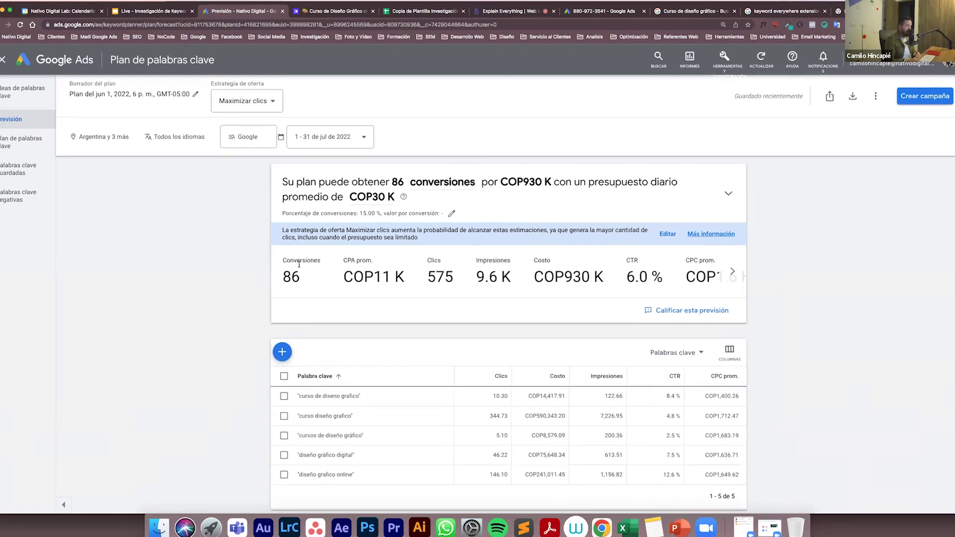
{"action": "scroll", "coordinate": [289, 292], "scroll_direction": "up", "scroll_amount": 2}
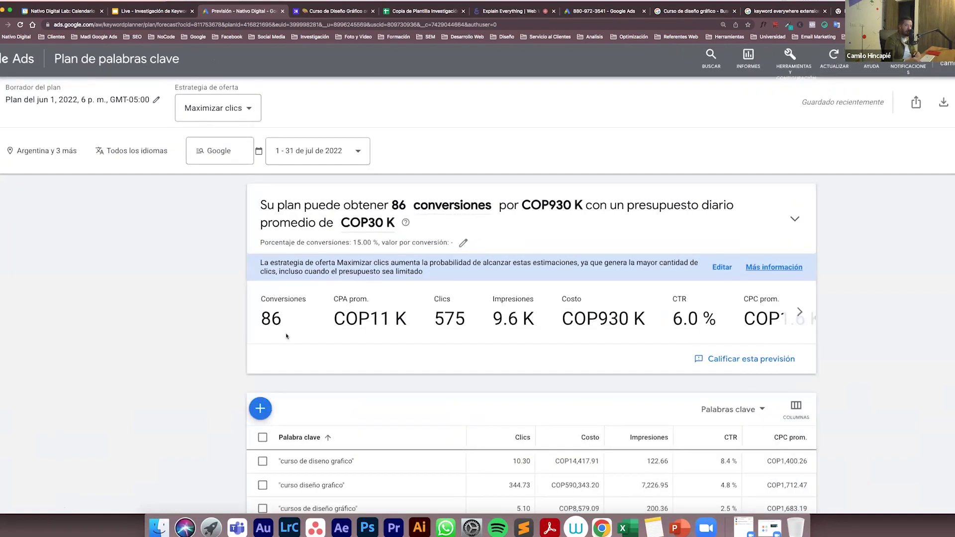
Check the Crehana course page, and review the plan's forecast metrics from conversions through average CPC
{"action": "left_click", "coordinate": [329, 11]}
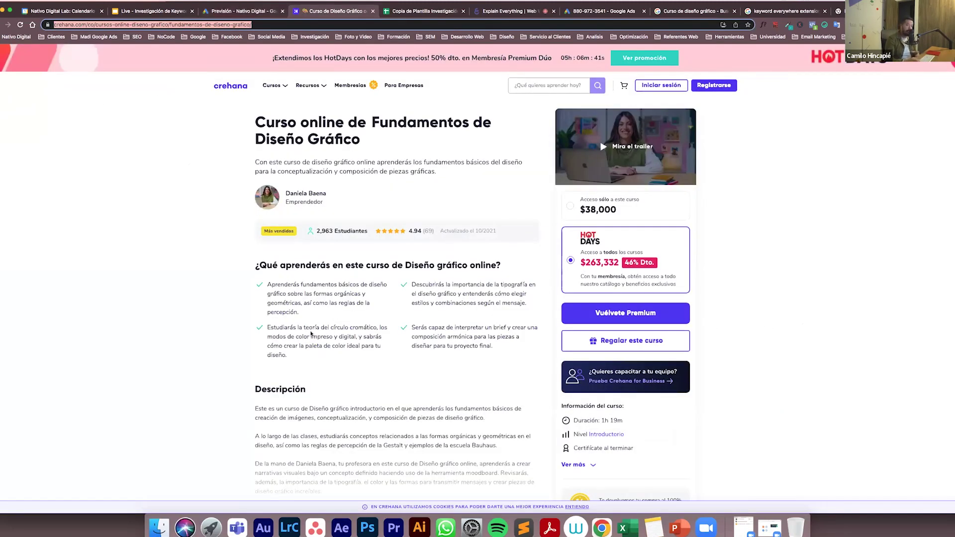
{"action": "left_click", "coordinate": [265, 13]}
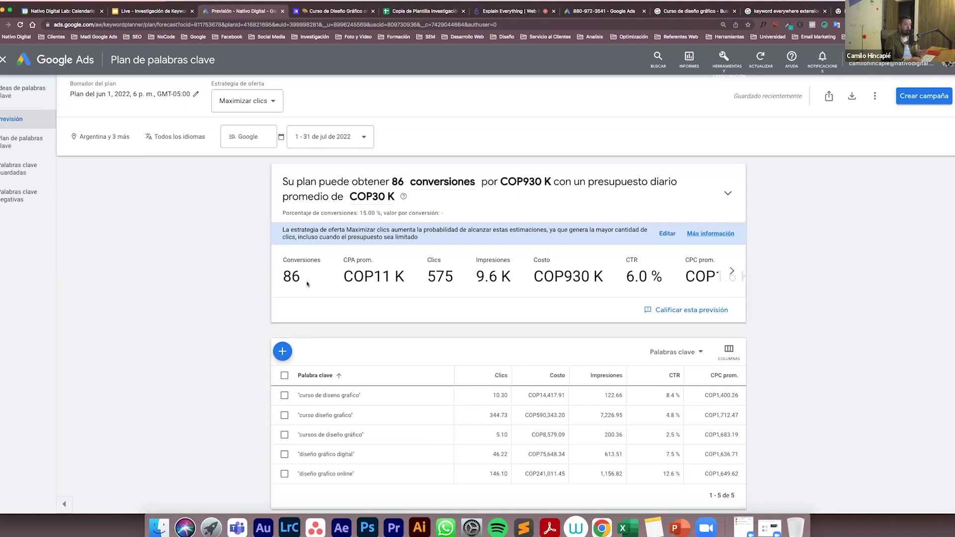
{"action": "scroll", "coordinate": [306, 284], "scroll_direction": "down", "scroll_amount": 1}
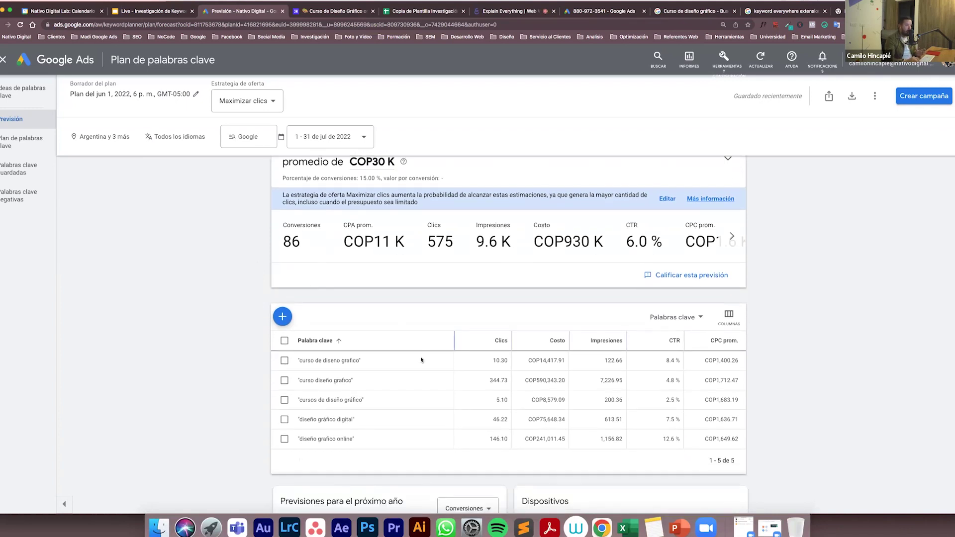
{"action": "scroll", "coordinate": [421, 366], "scroll_direction": "down", "scroll_amount": 1}
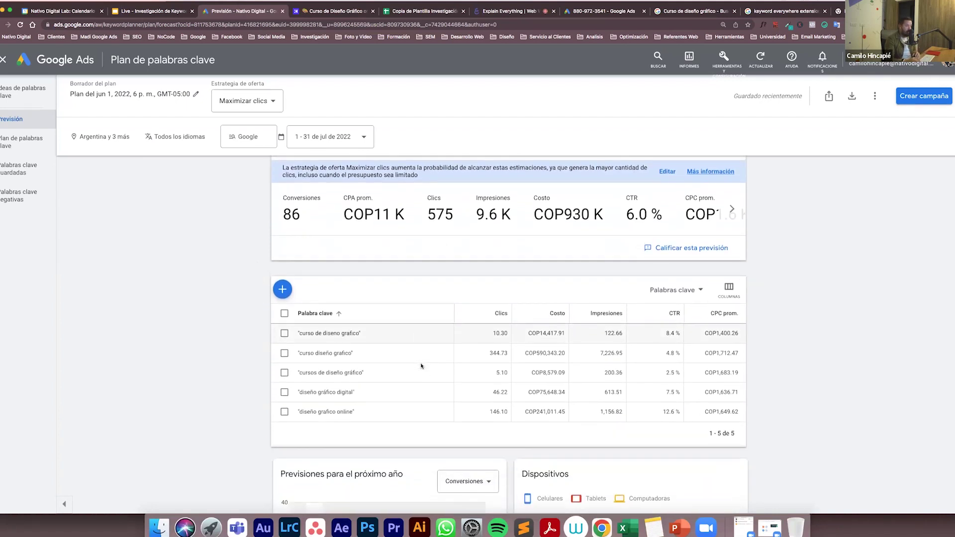
{"action": "scroll", "coordinate": [420, 366], "scroll_direction": "up", "scroll_amount": 2}
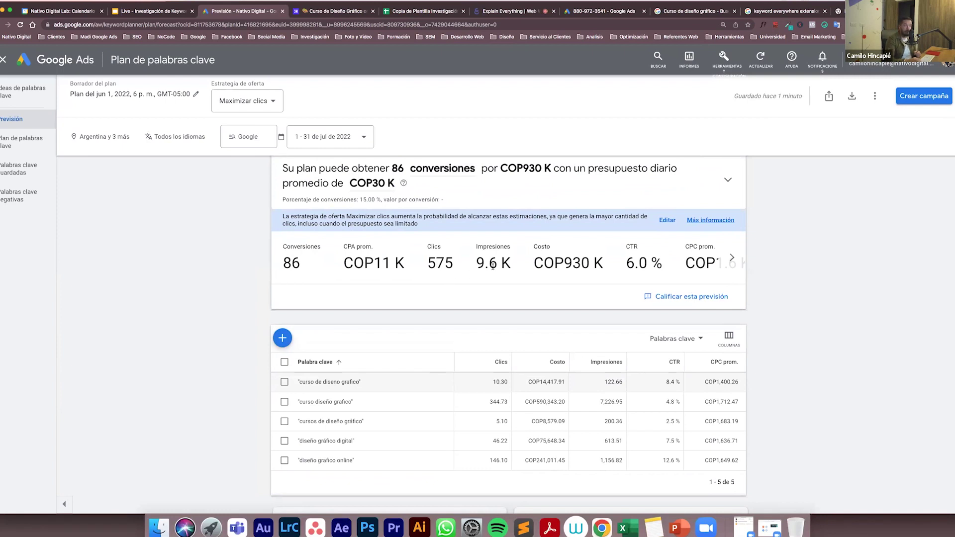
{"action": "left_click", "coordinate": [731, 257]}
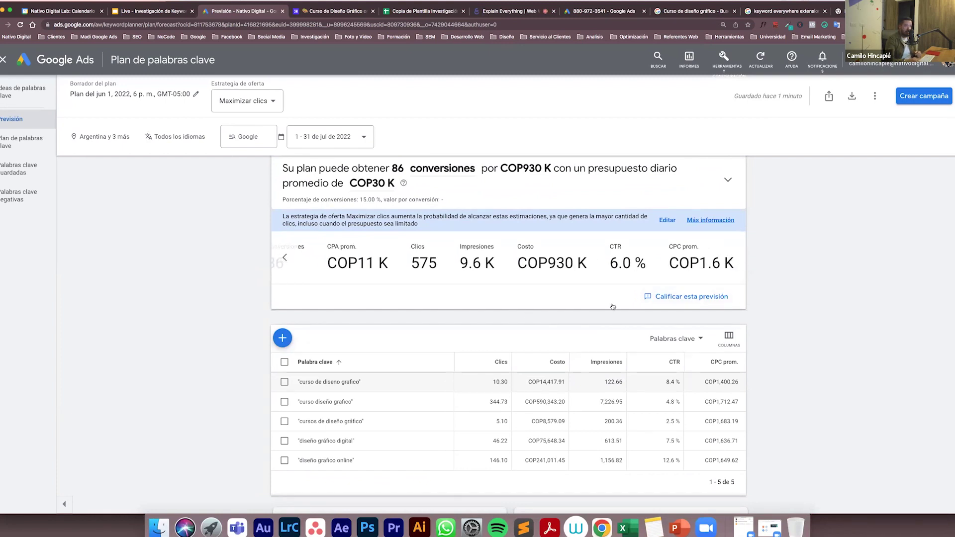
Sort the forecast's keyword table by clicks in descending order
{"action": "scroll", "coordinate": [258, 373], "scroll_direction": "down", "scroll_amount": 1}
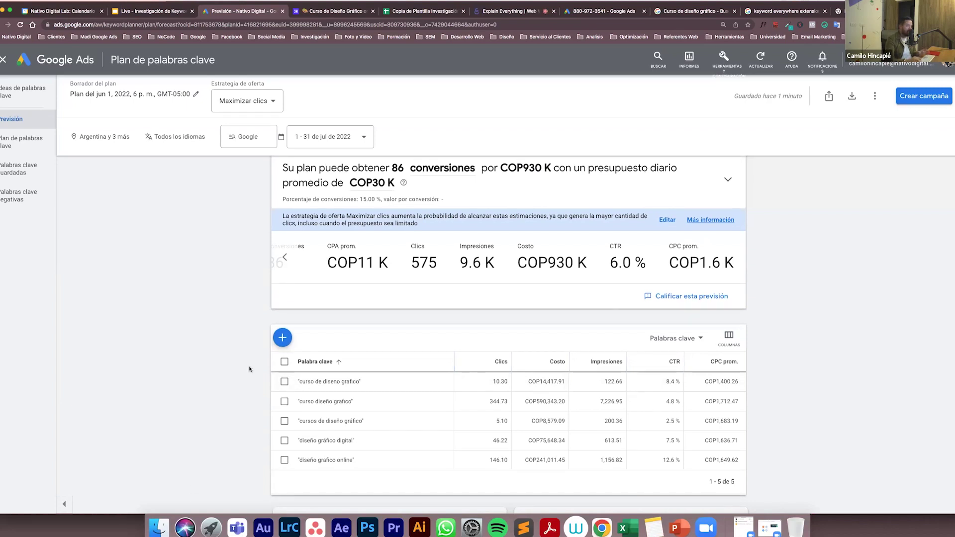
{"action": "scroll", "coordinate": [250, 369], "scroll_direction": "down", "scroll_amount": 2}
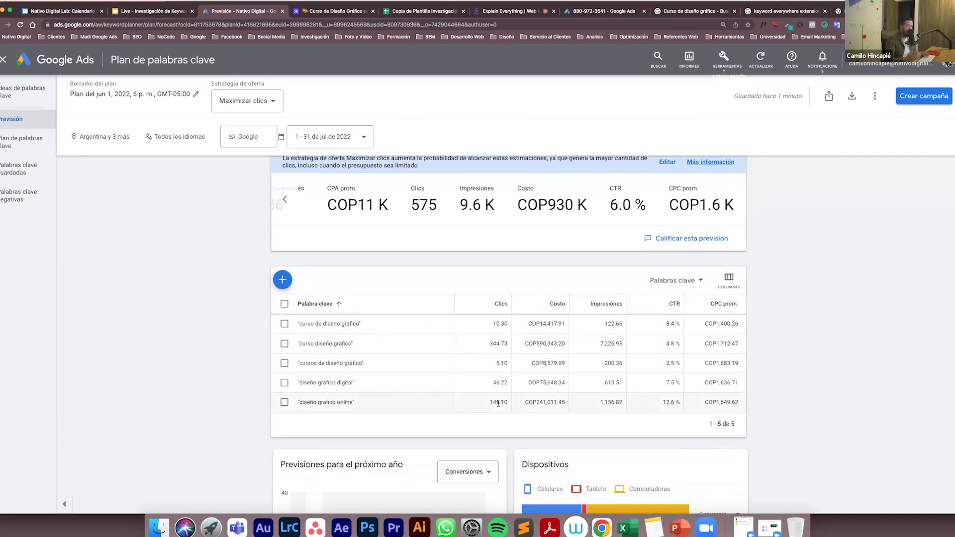
{"action": "left_click", "coordinate": [499, 307]}
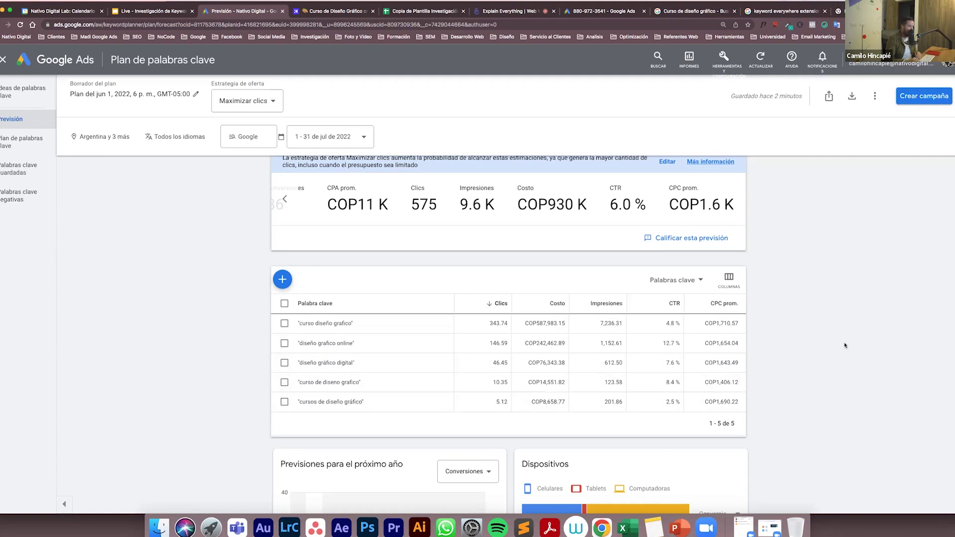
Examine the forecast's charts for next year's conversions, device split and distribution across the target locations
{"action": "scroll", "coordinate": [845, 345], "scroll_direction": "down", "scroll_amount": 1}
{"action": "scroll", "coordinate": [845, 345], "scroll_direction": "down", "scroll_amount": 8}
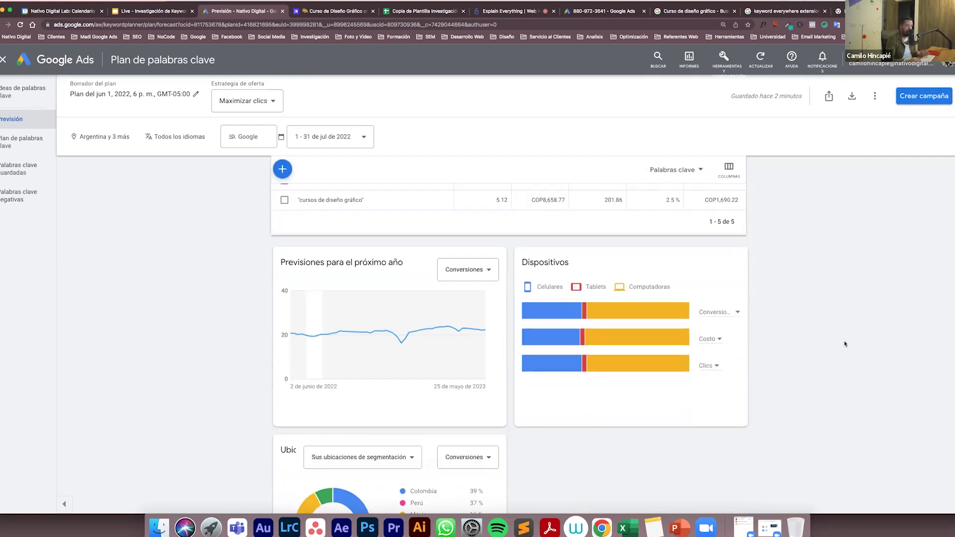
{"action": "scroll", "coordinate": [845, 344], "scroll_direction": "up", "scroll_amount": 1}
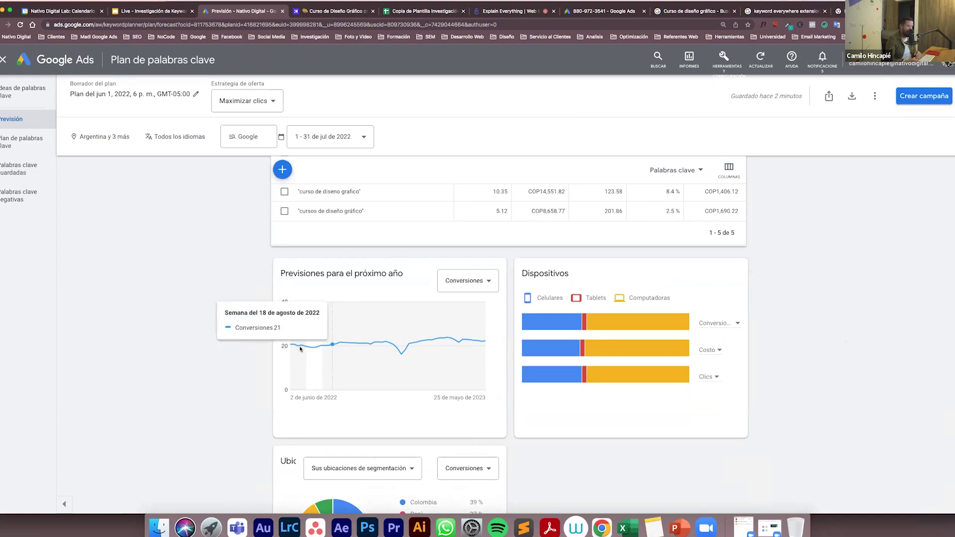
{"action": "mouse_move", "coordinate": [315, 354]}
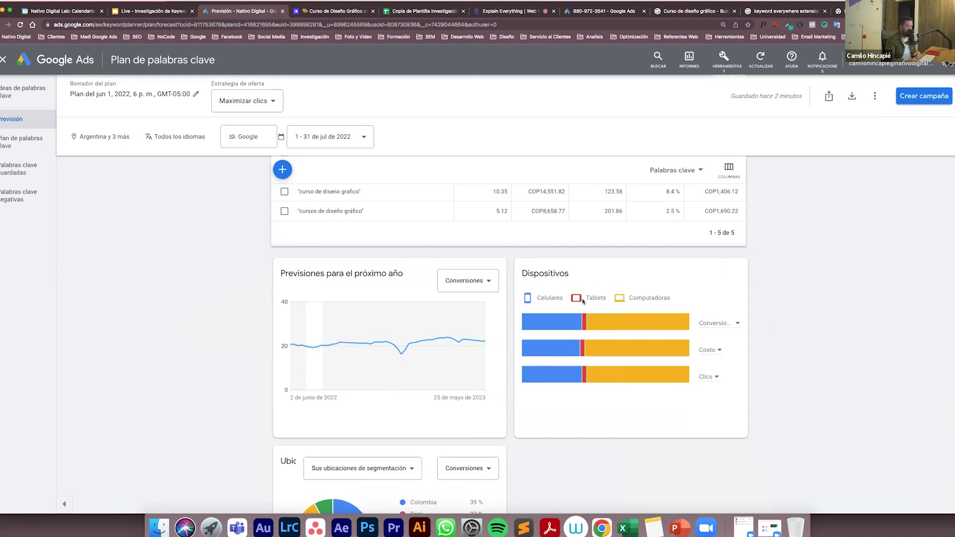
{"action": "scroll", "coordinate": [818, 344], "scroll_direction": "down", "scroll_amount": 2}
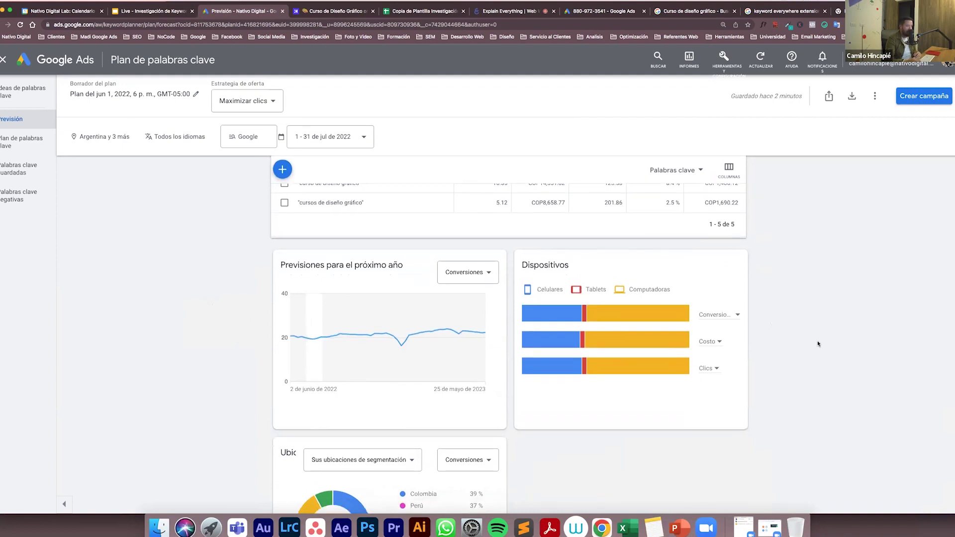
{"action": "scroll", "coordinate": [817, 344], "scroll_direction": "down", "scroll_amount": 5}
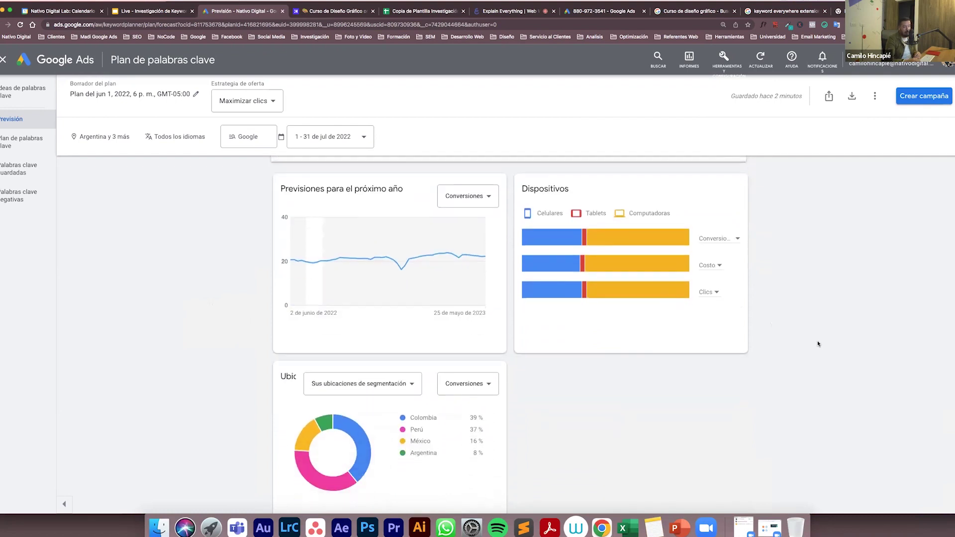
{"action": "scroll", "coordinate": [817, 343], "scroll_direction": "down", "scroll_amount": 3}
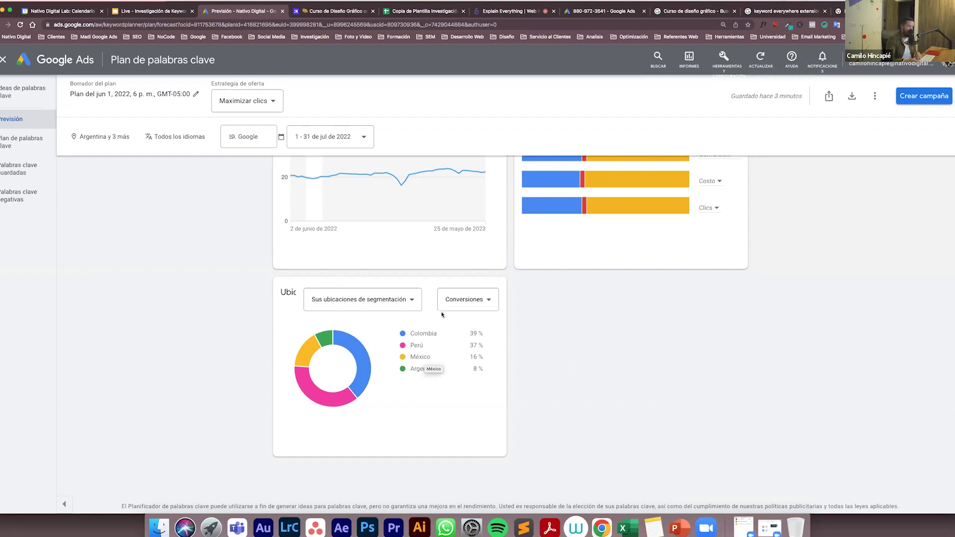
Set the Ubicaciones chart to break down Ciudades principales by Clics
{"action": "left_click", "coordinate": [412, 301]}
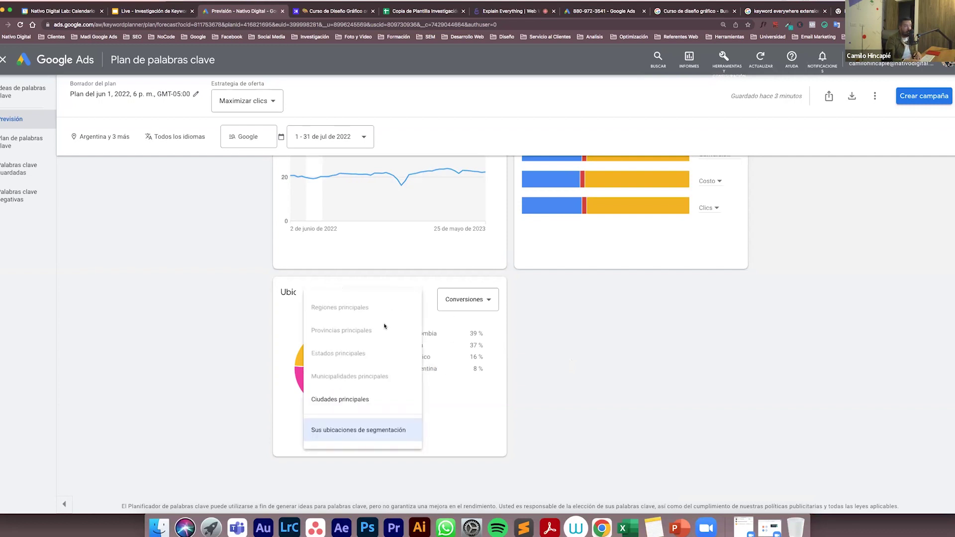
{"action": "left_click", "coordinate": [354, 405]}
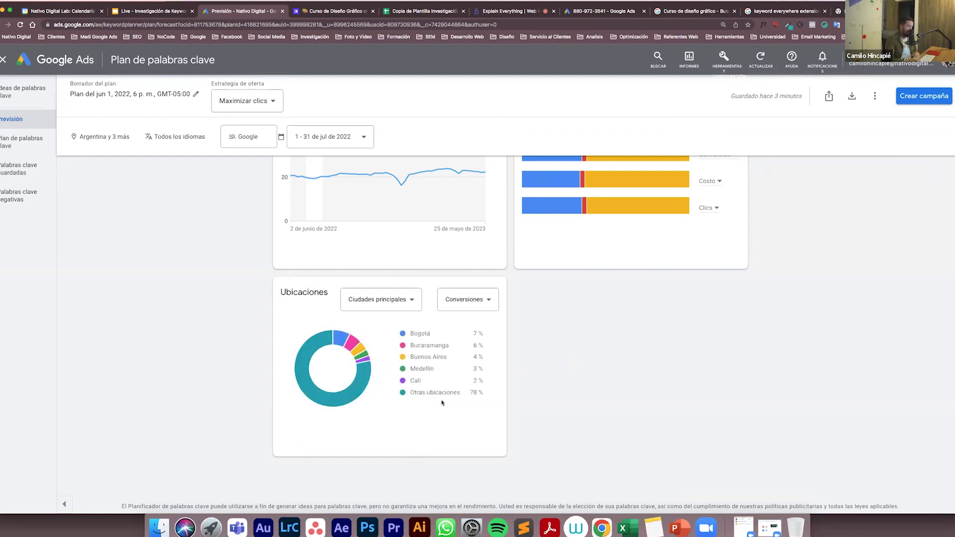
{"action": "left_click", "coordinate": [485, 302]}
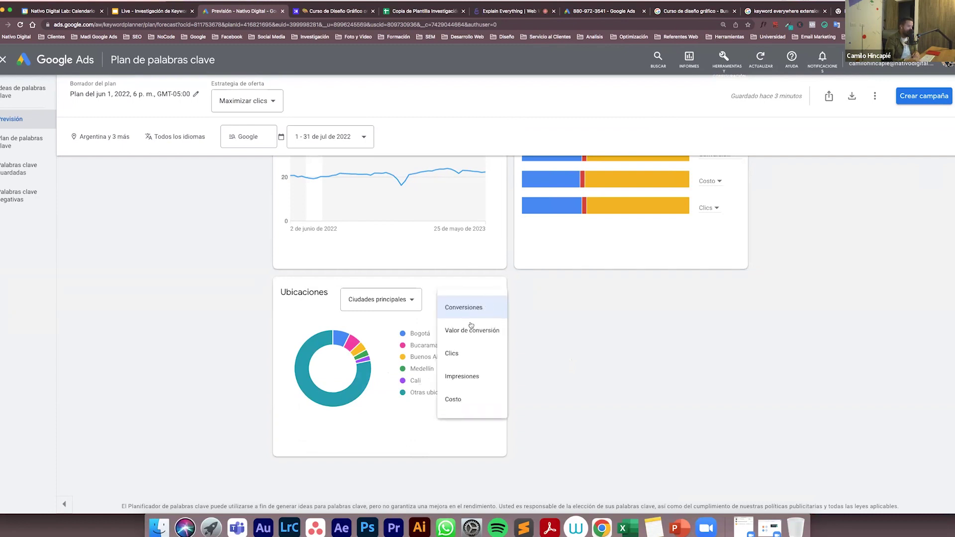
{"action": "left_click", "coordinate": [460, 355]}
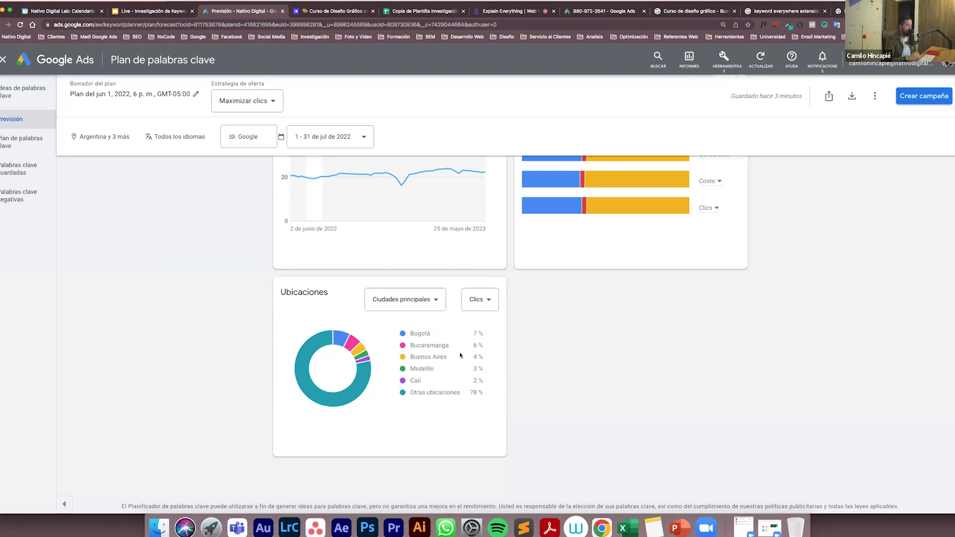
Review the forecast's keyword table and summary, and point out the option to create a campaign from the plan
{"action": "scroll", "coordinate": [587, 340], "scroll_direction": "up", "scroll_amount": 5}
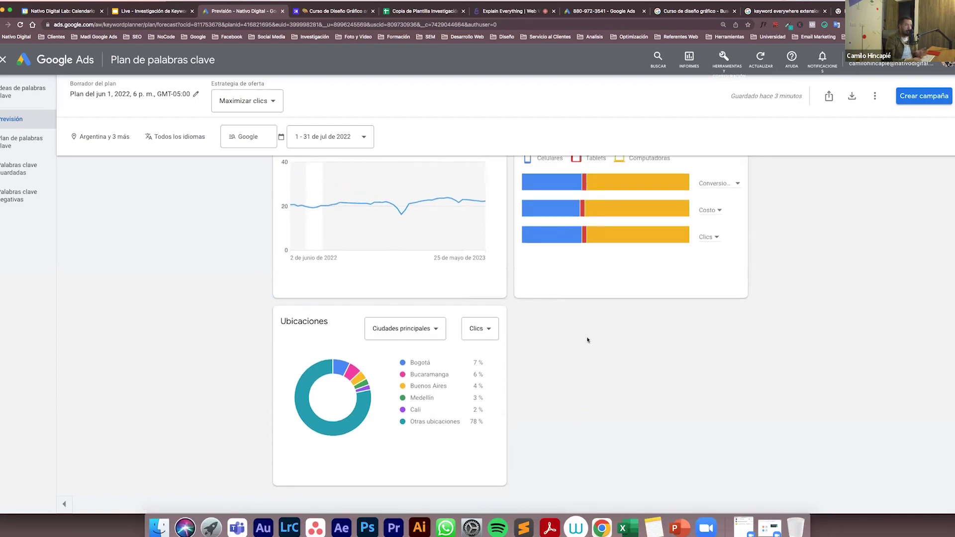
{"action": "scroll", "coordinate": [587, 341], "scroll_direction": "up", "scroll_amount": 5}
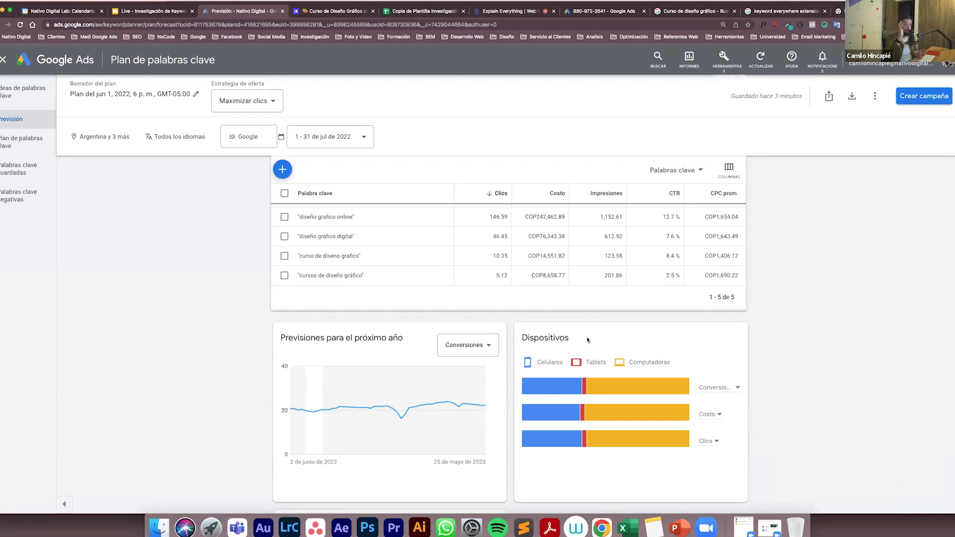
{"action": "scroll", "coordinate": [836, 307], "scroll_direction": "up", "scroll_amount": 5}
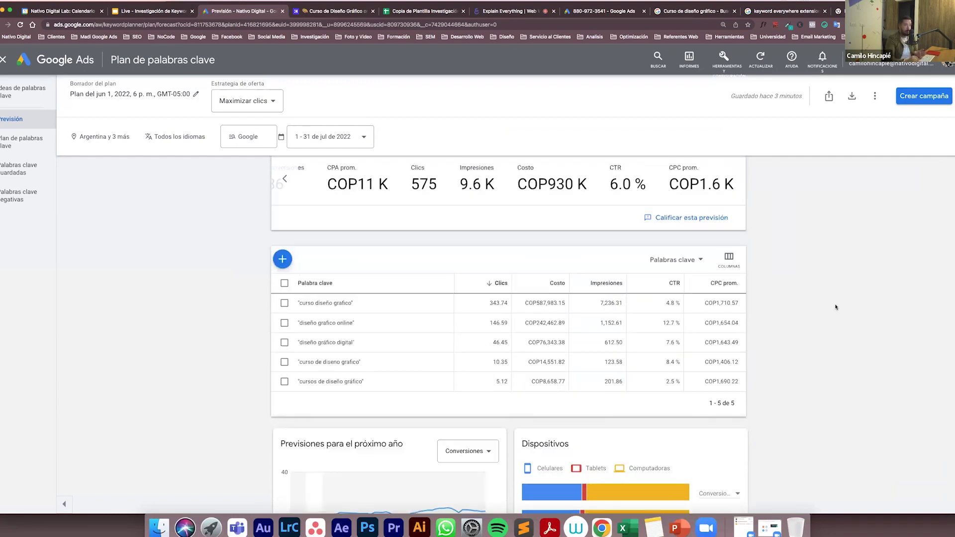
{"action": "scroll", "coordinate": [835, 307], "scroll_direction": "up", "scroll_amount": 4}
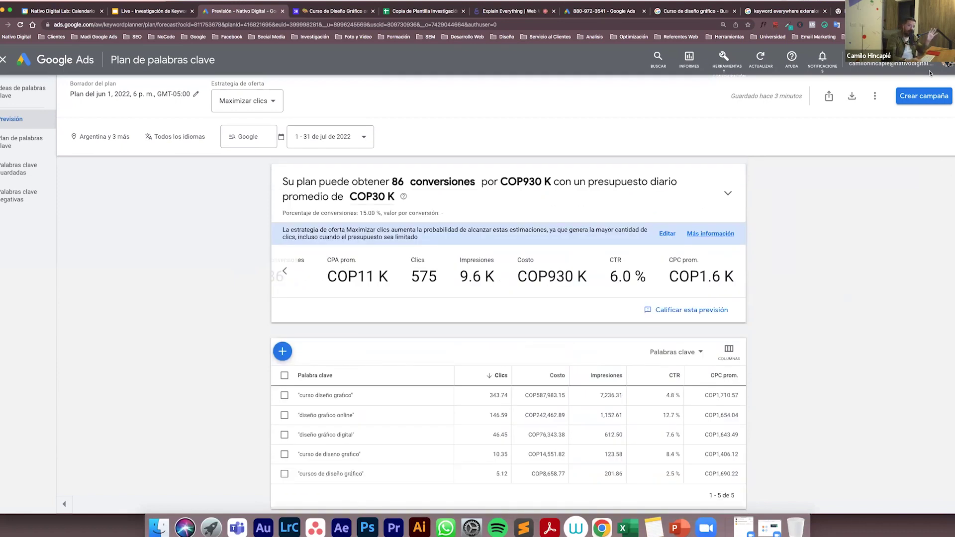
{"action": "scroll", "coordinate": [917, 100], "scroll_direction": "up", "scroll_amount": 5}
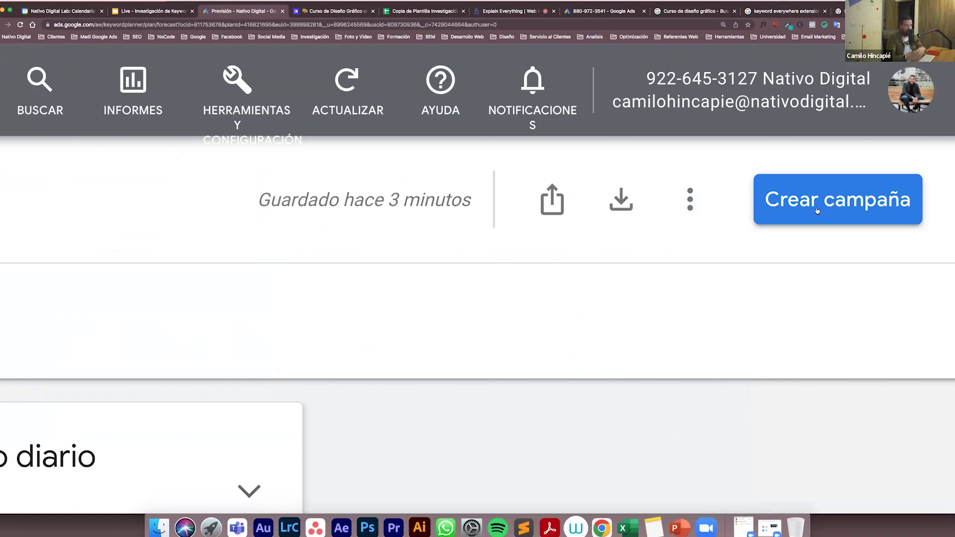
{"action": "key", "text": "ctrl+0"}
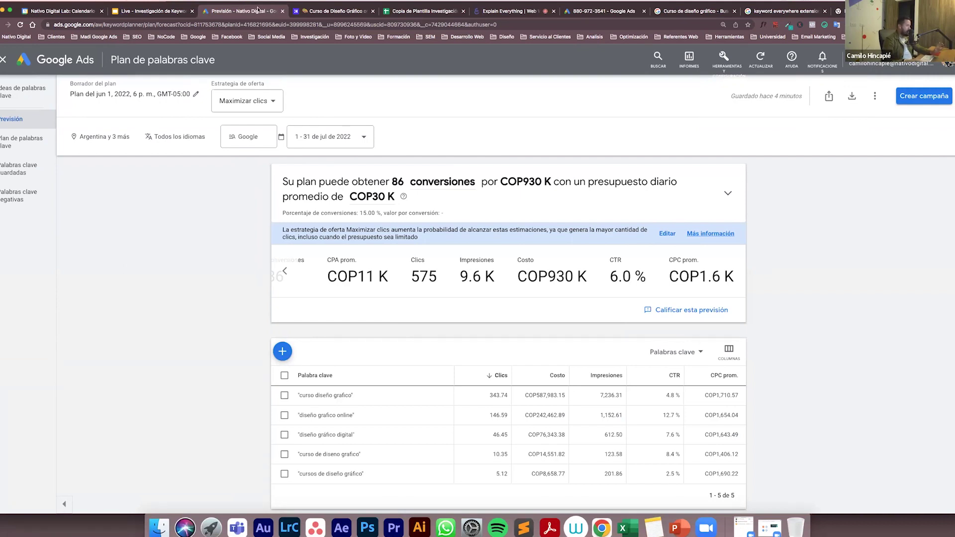
Switch to the Google Slides presentation "Live - Investigación de Keywords" and show slide 7, "Fase de Elección"
{"action": "left_click", "coordinate": [141, 15]}
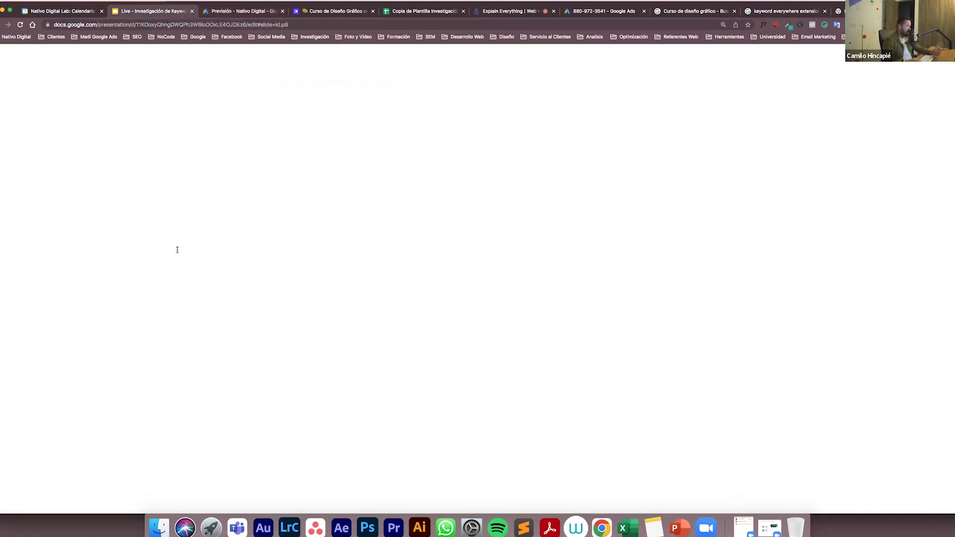
{"action": "scroll", "coordinate": [74, 427], "scroll_direction": "down", "scroll_amount": 2}
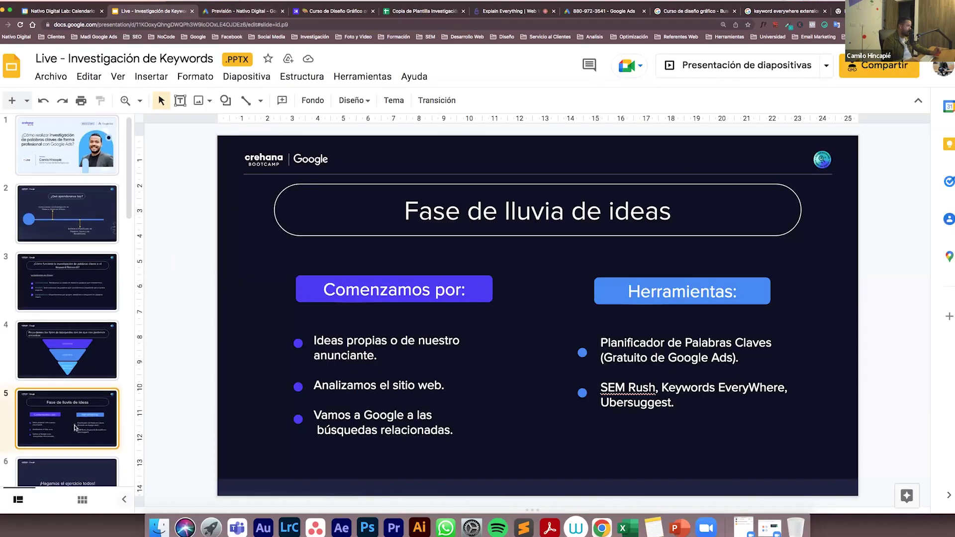
{"action": "left_click", "coordinate": [69, 447]}
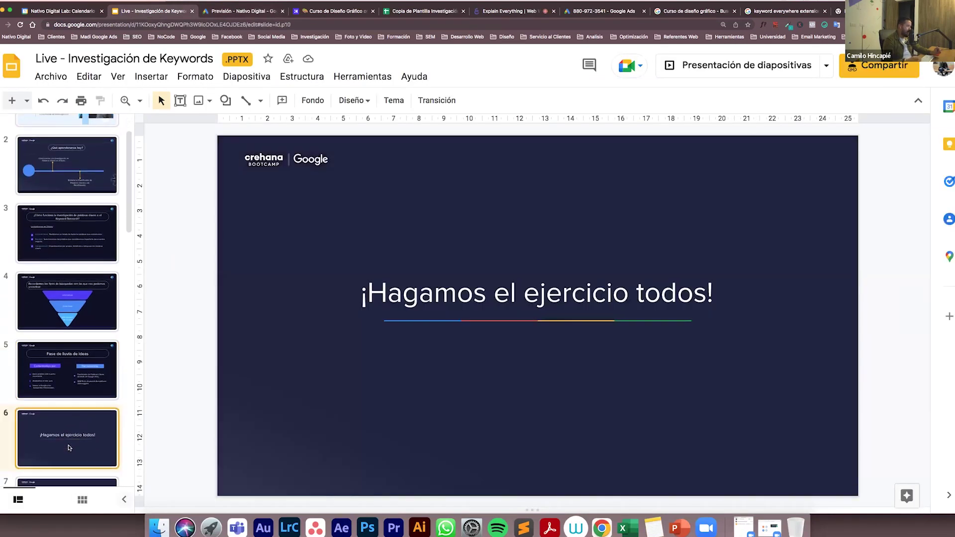
{"action": "key", "text": "Down"}
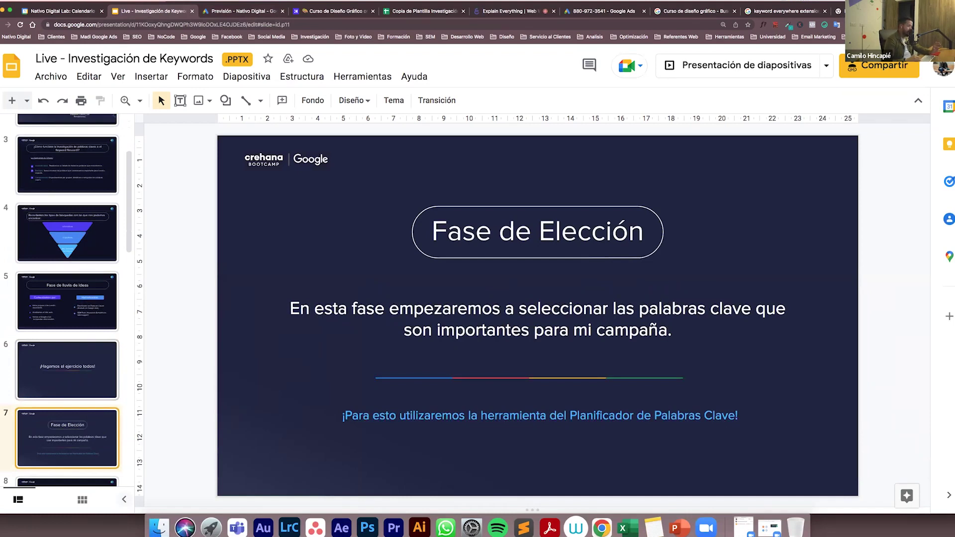
Check the keyword research spreadsheet, and return to the presentation to show slide 10, "Fase de categorización"
{"action": "left_click", "coordinate": [412, 15]}
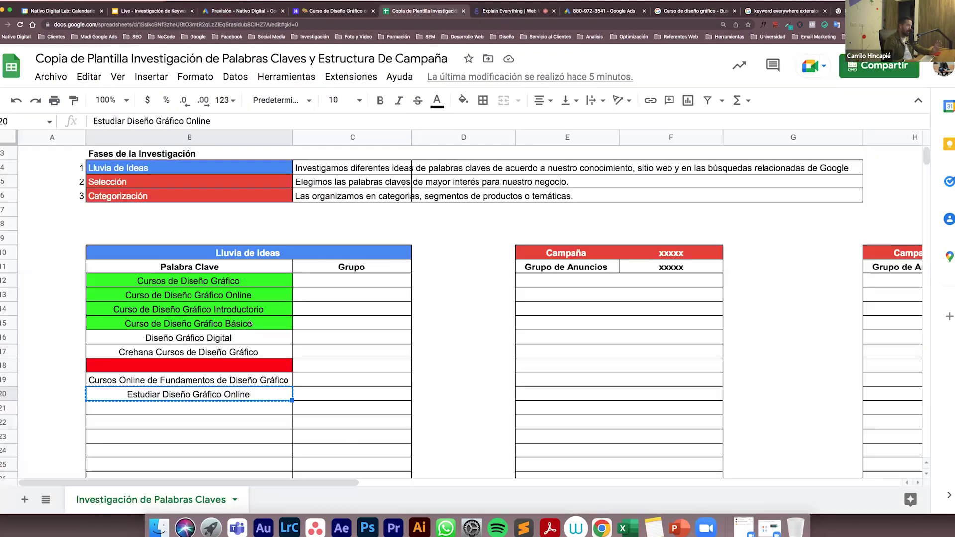
{"action": "left_click", "coordinate": [260, 14]}
{"action": "left_click", "coordinate": [154, 11]}
{"action": "scroll", "coordinate": [79, 423], "scroll_direction": "down", "scroll_amount": 3}
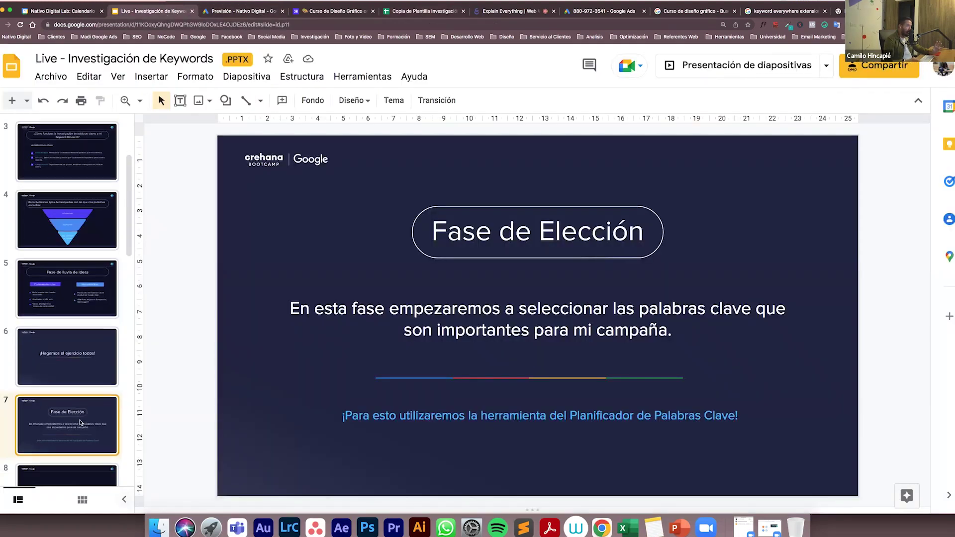
{"action": "left_click", "coordinate": [82, 413]}
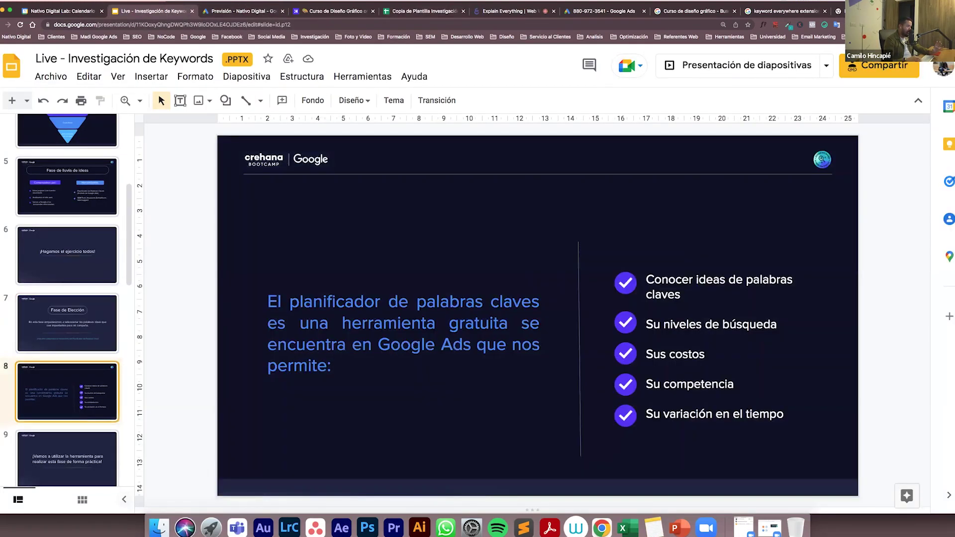
{"action": "key", "text": "Down"}
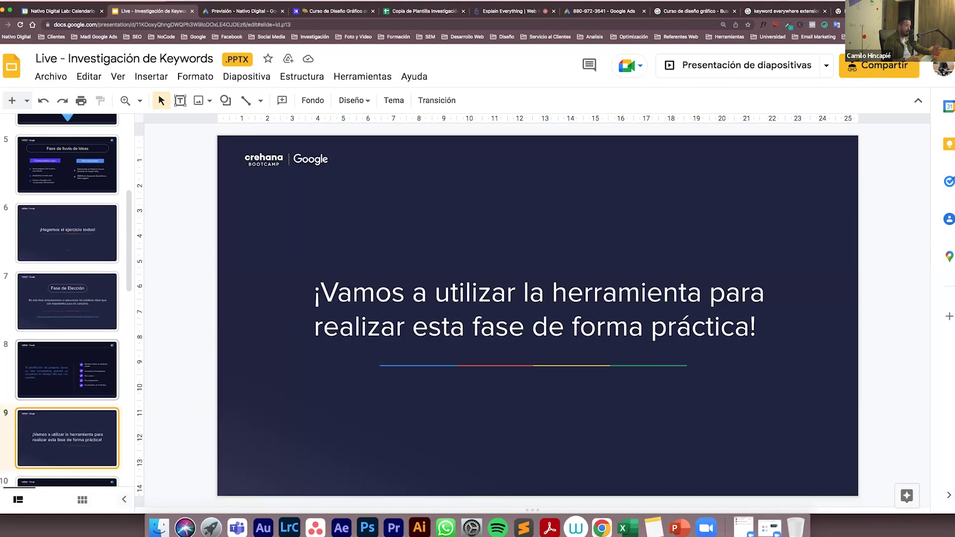
{"action": "key", "text": "Down"}
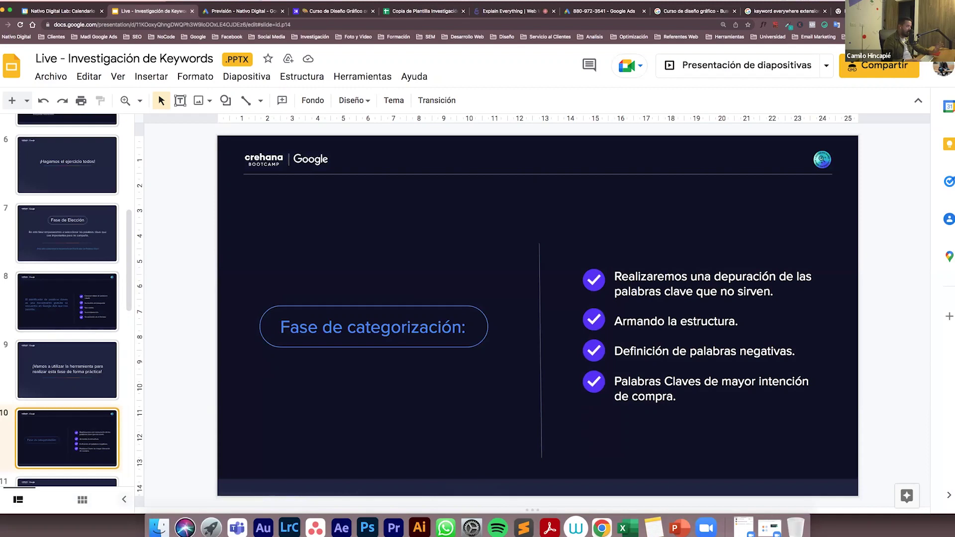
{"action": "scroll", "coordinate": [85, 426], "scroll_direction": "down", "scroll_amount": 2}
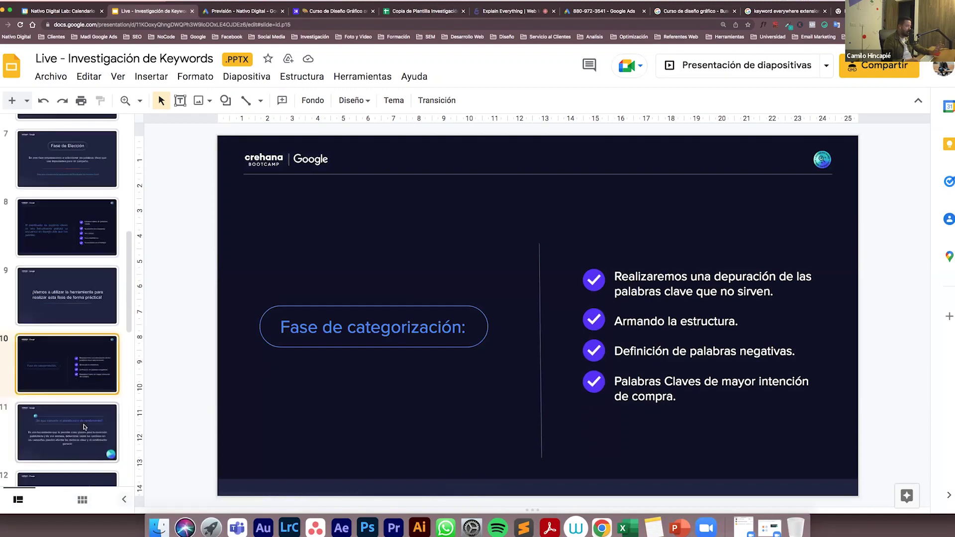